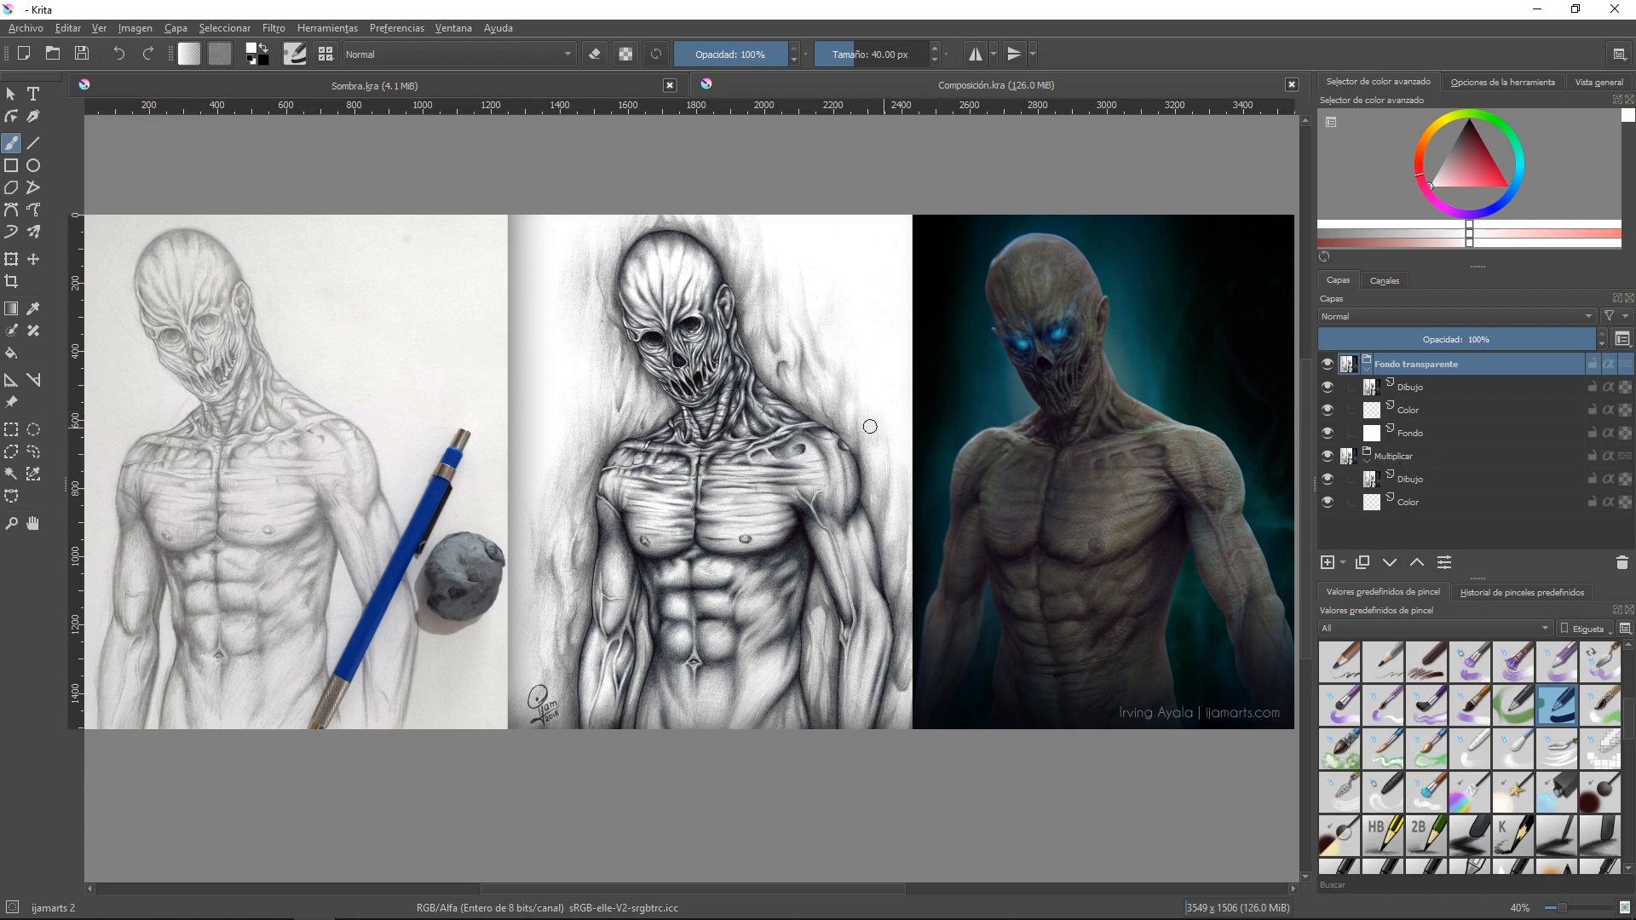
left_click_drag(870, 427, 822, 422)
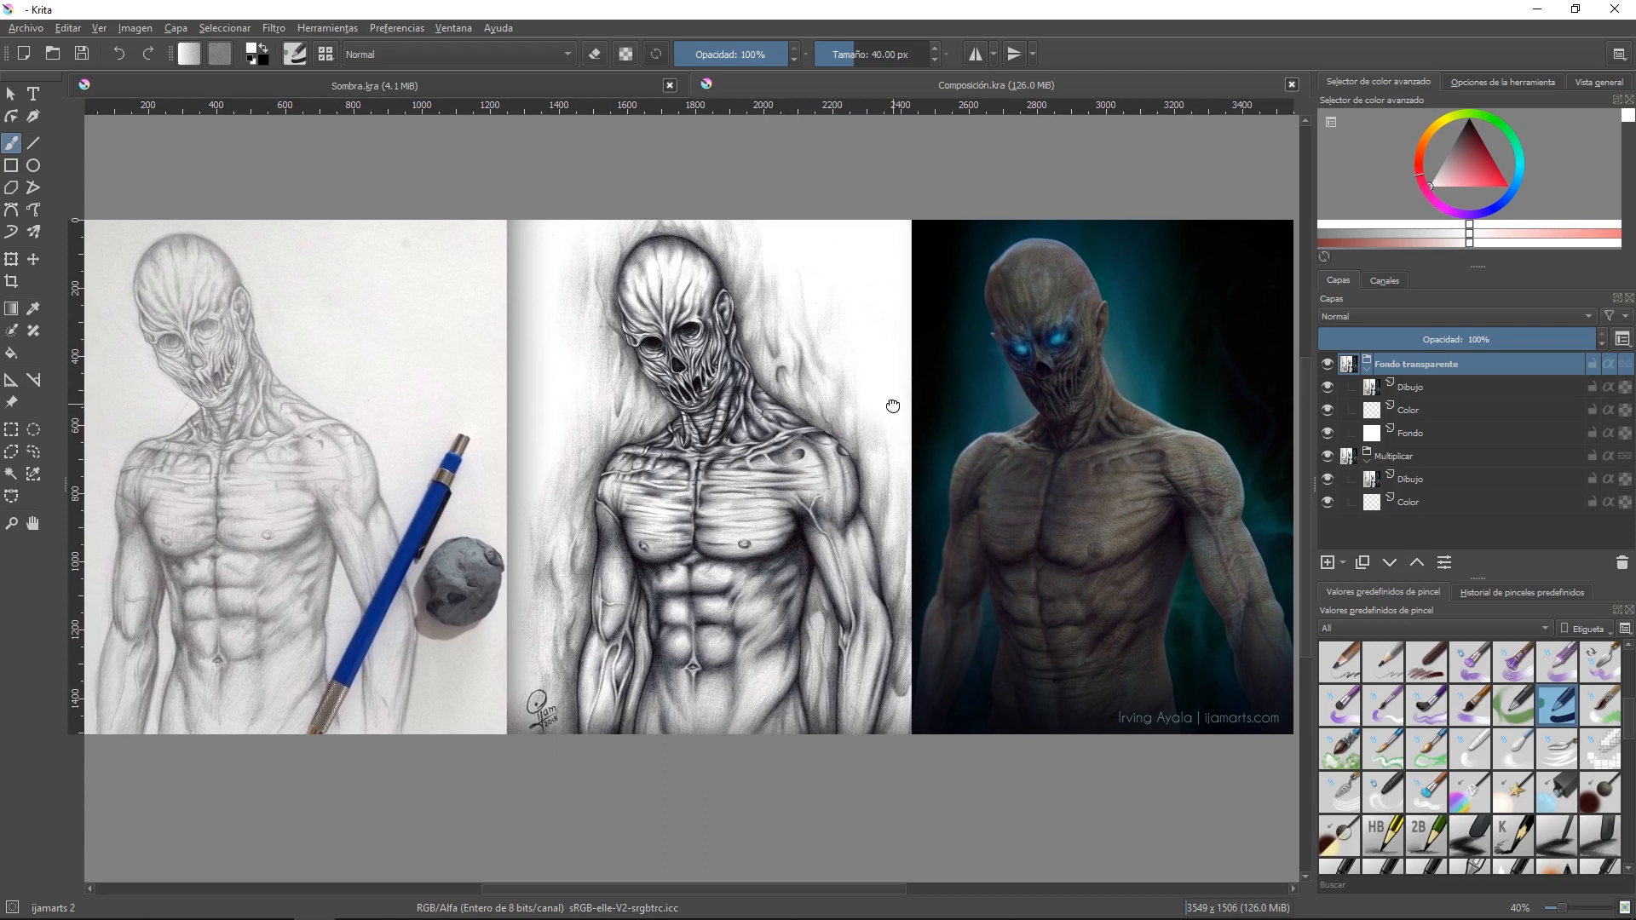
left_click_drag(891, 402, 898, 402)
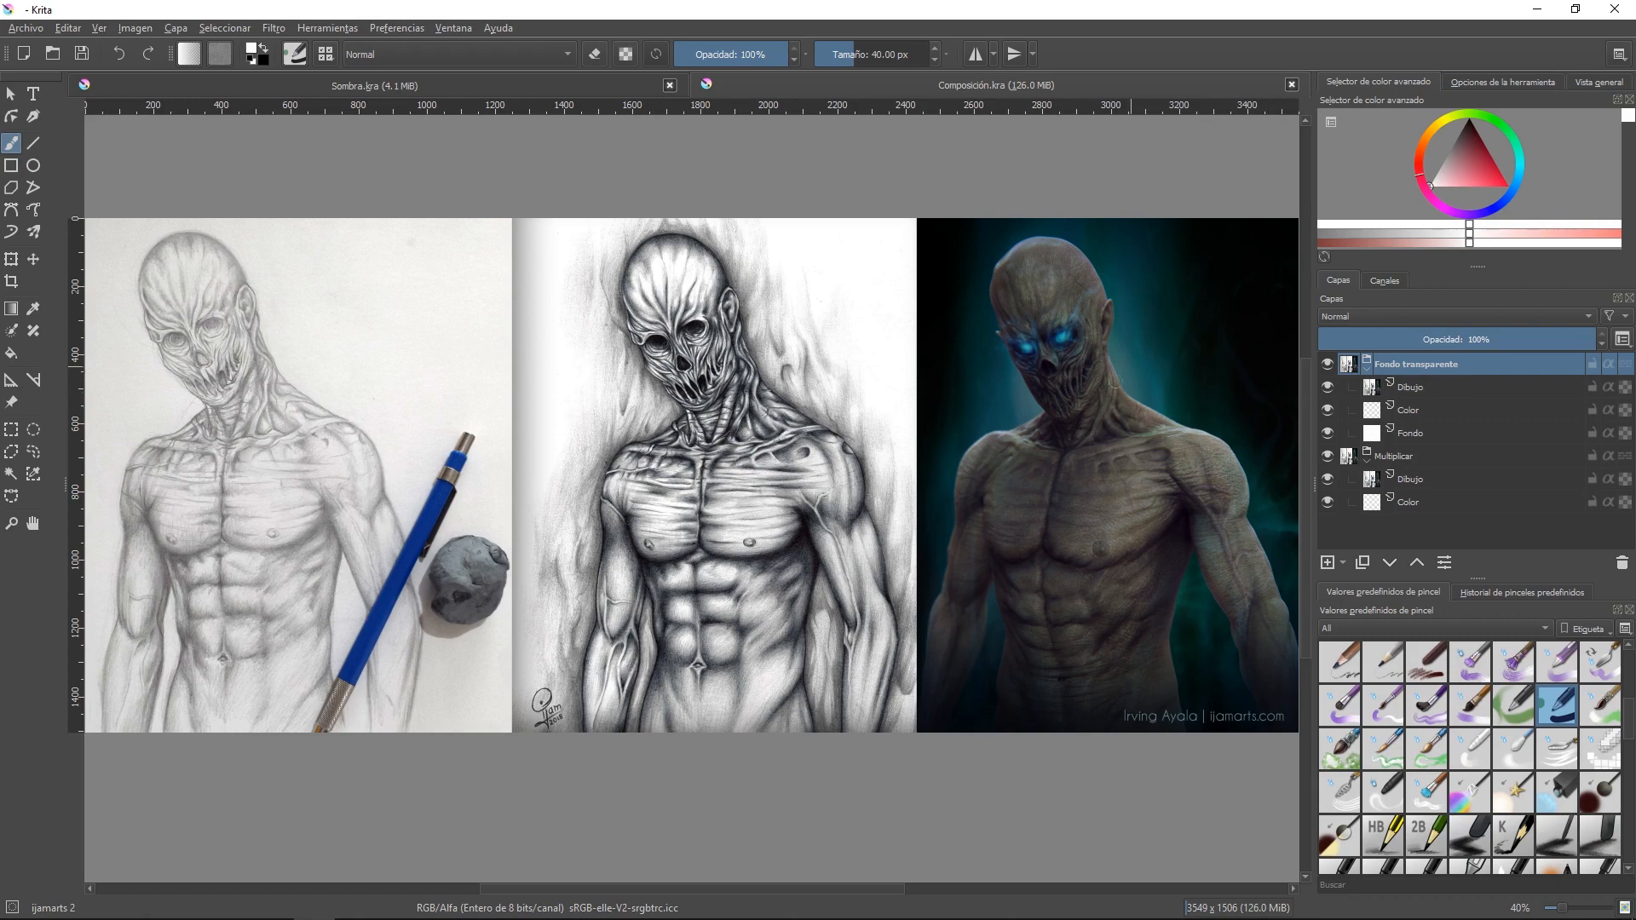
- Check the Dibujo layer by toggling its visibility, and hide the Multiplicar layer group
left_click(1327, 387)
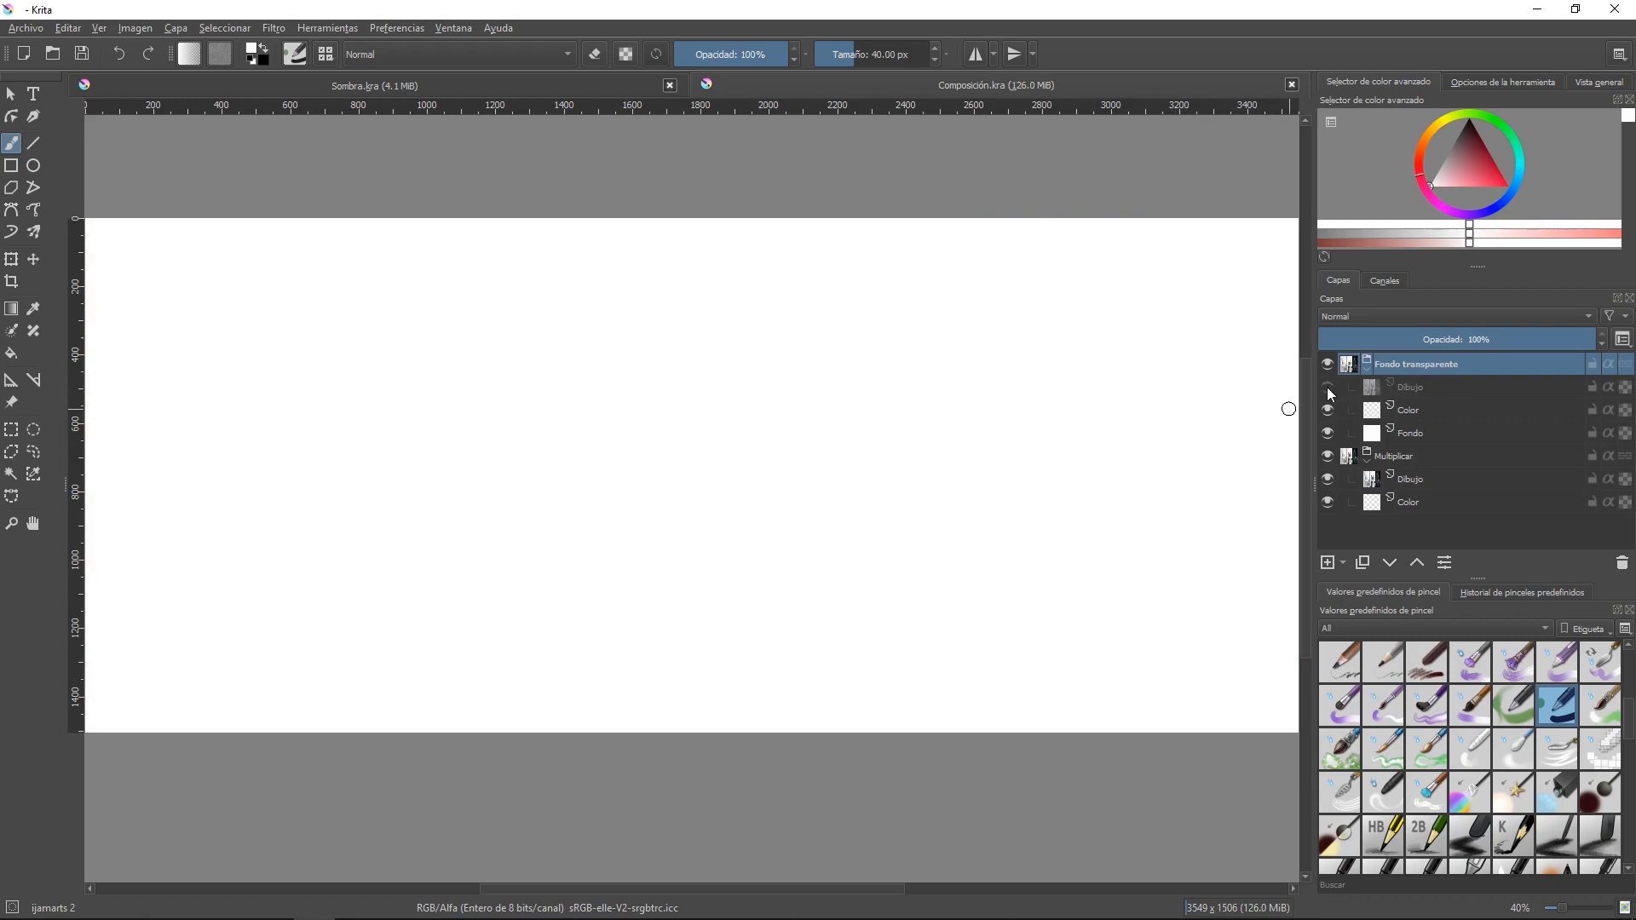
left_click(1327, 387)
left_click(1409, 412)
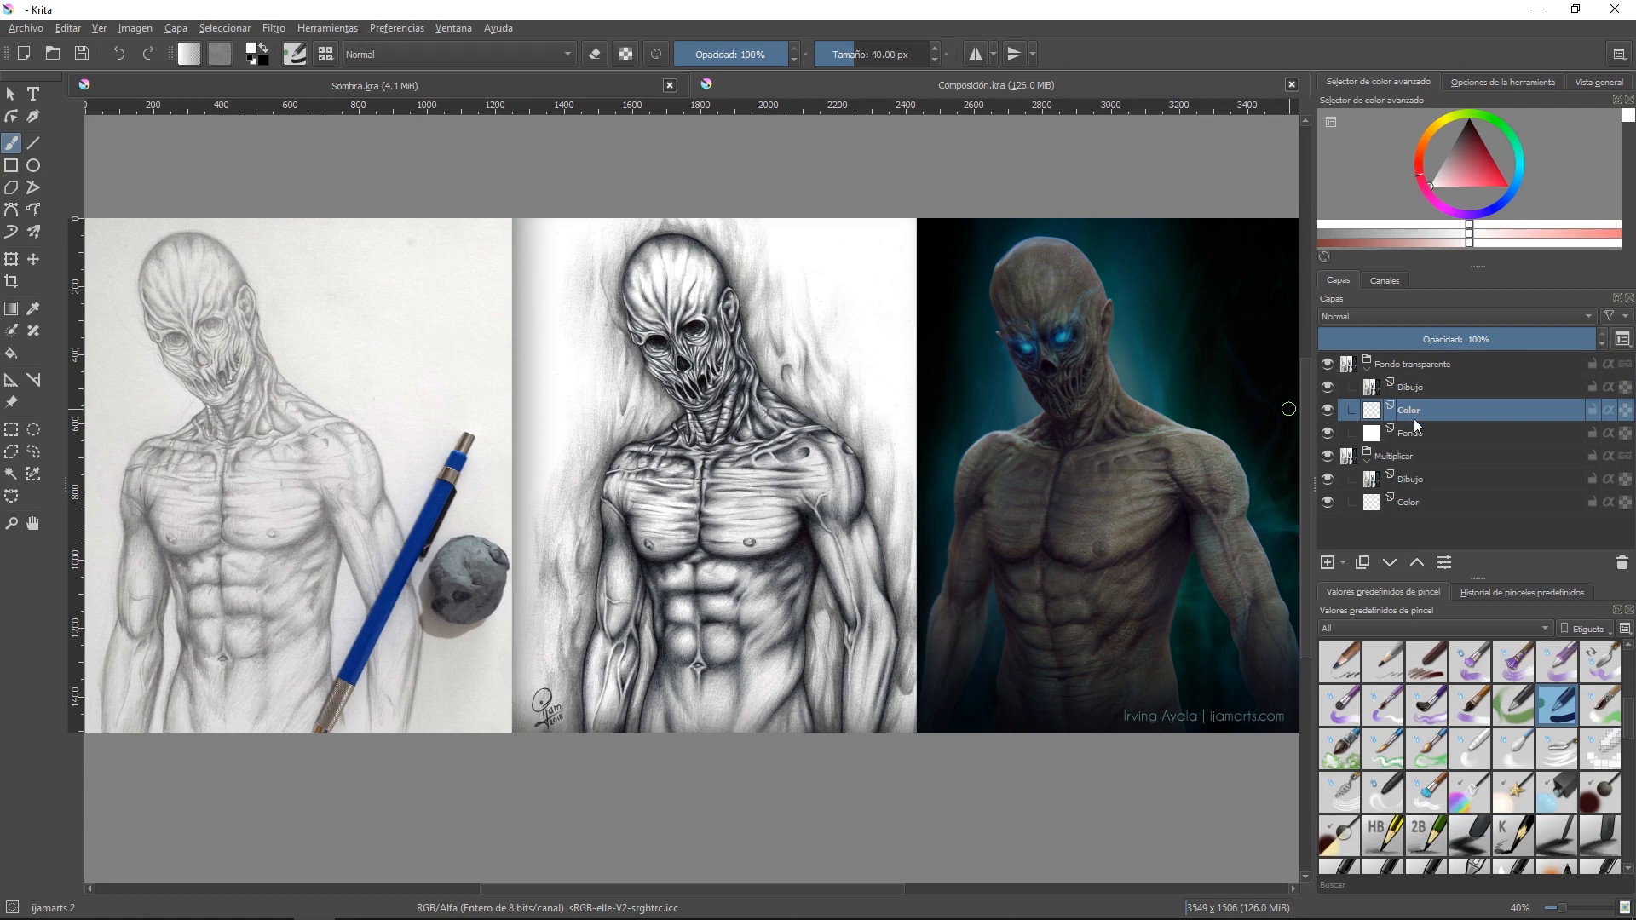
left_click(1420, 436)
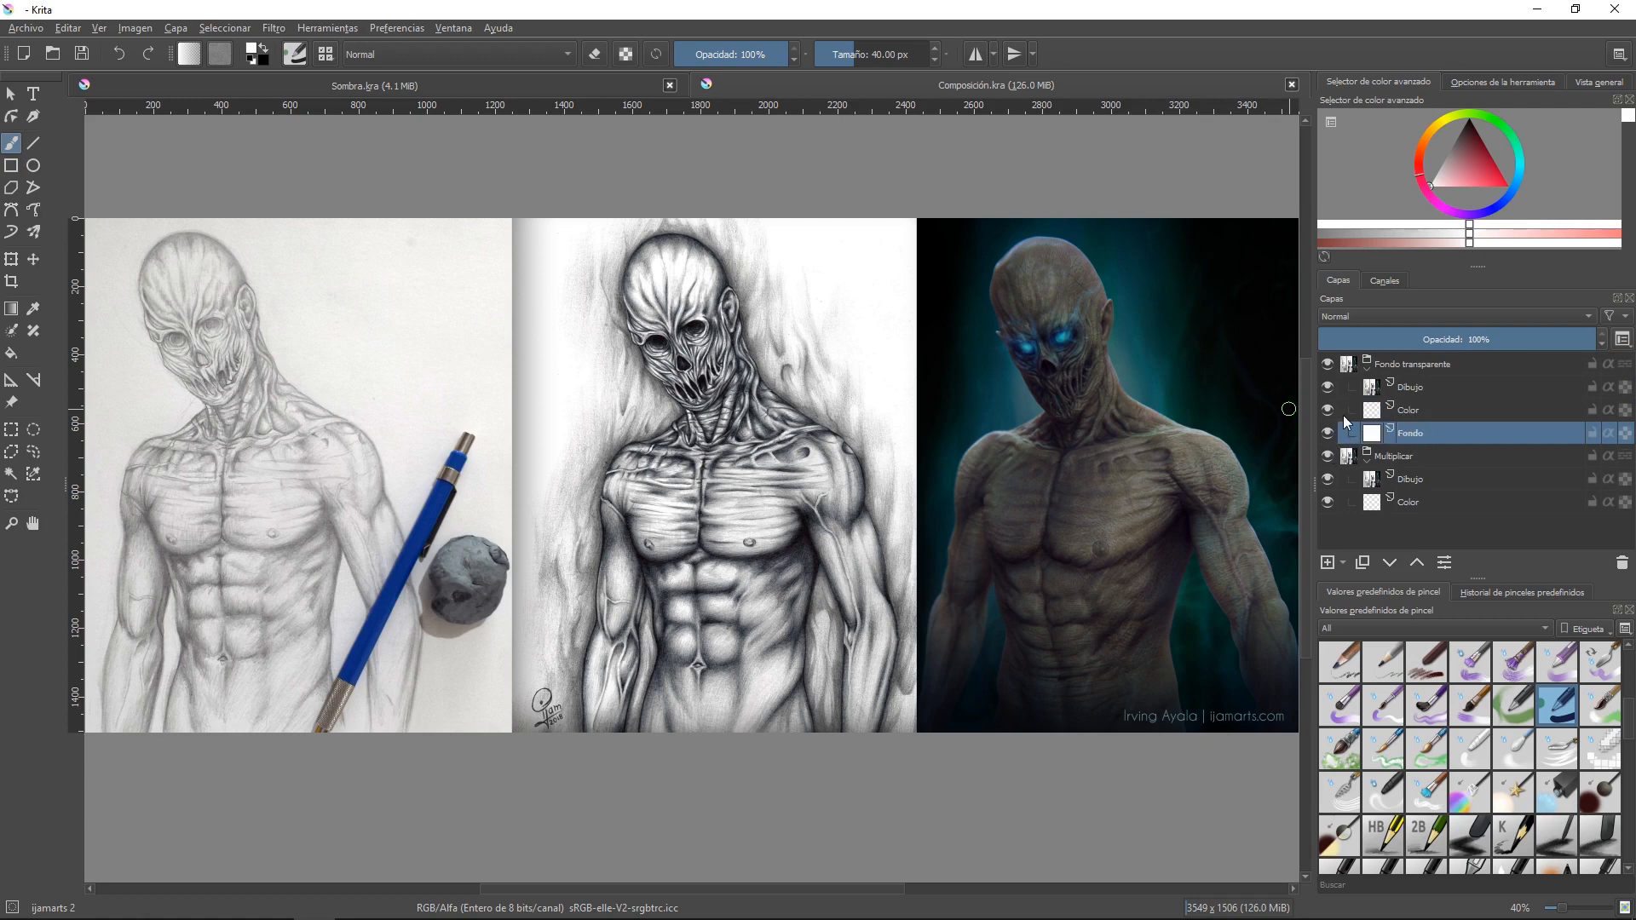
left_click(1327, 457)
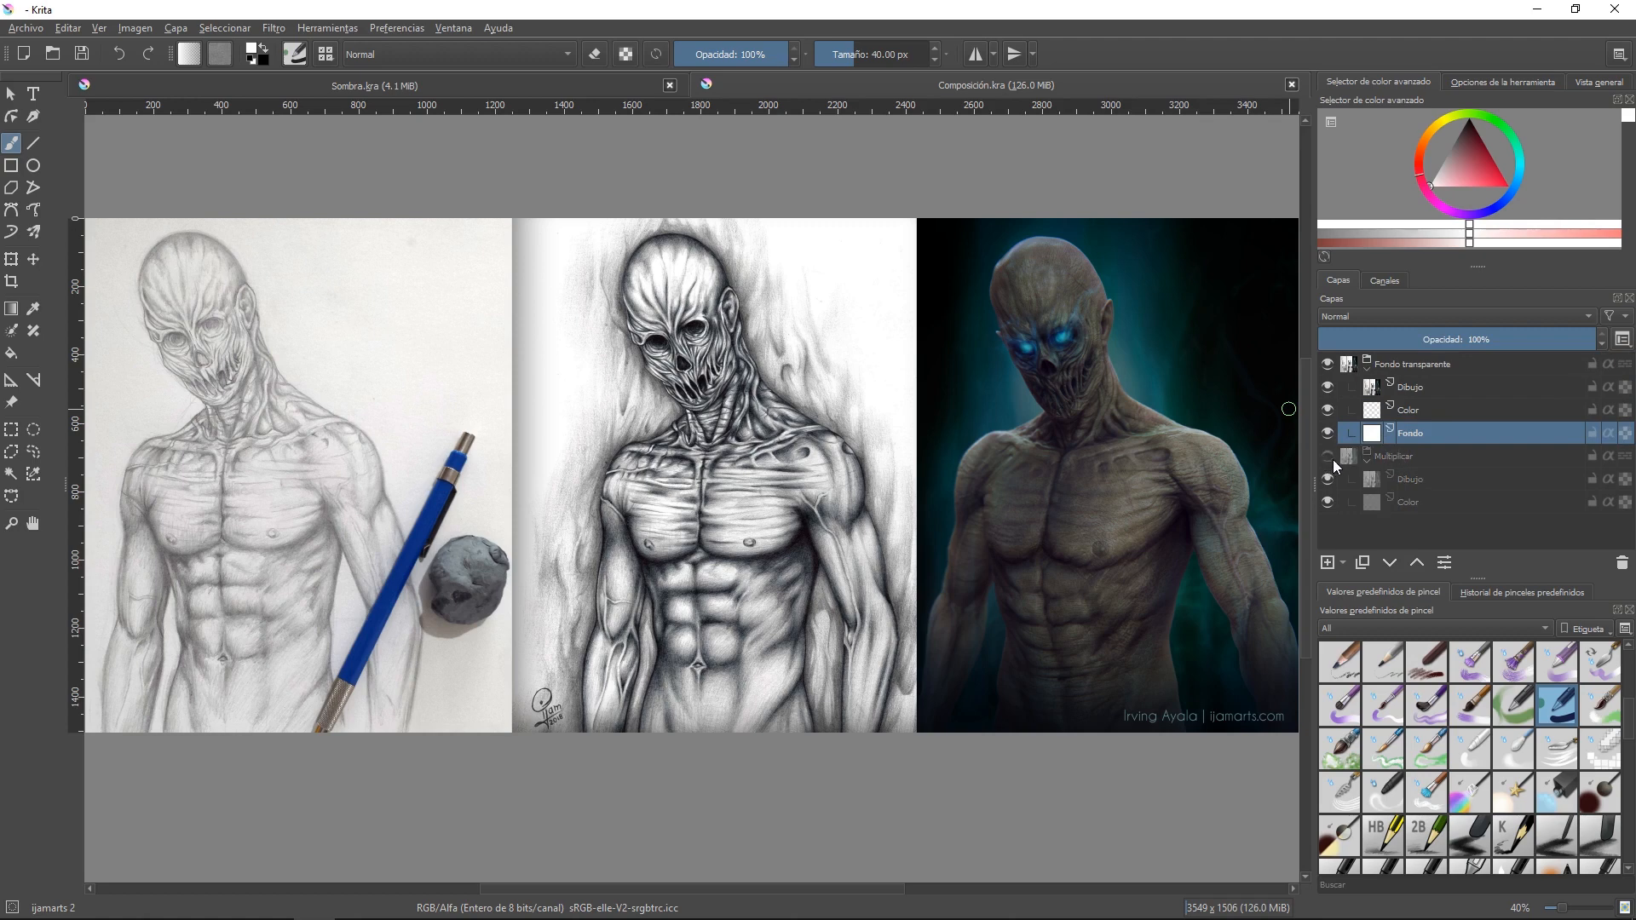
- Select the Dibujo layer in the Fondo transparente group and examine the drawing's face and neck shading up close for color tints
left_click(1421, 388)
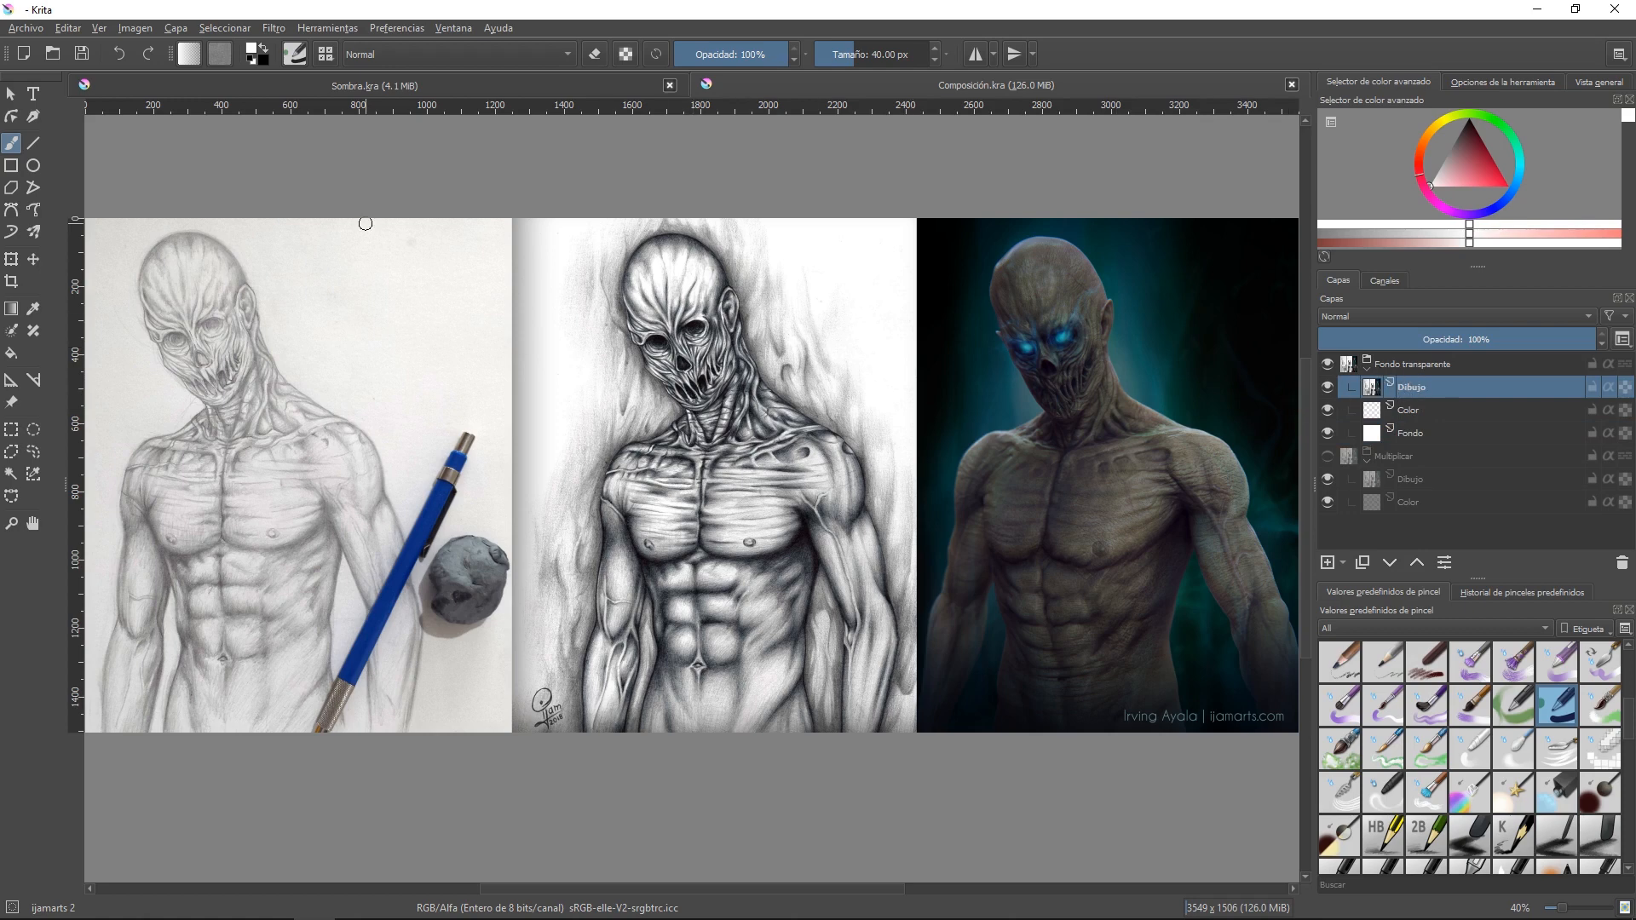
left_click(278, 33)
mouse_move(335, 126)
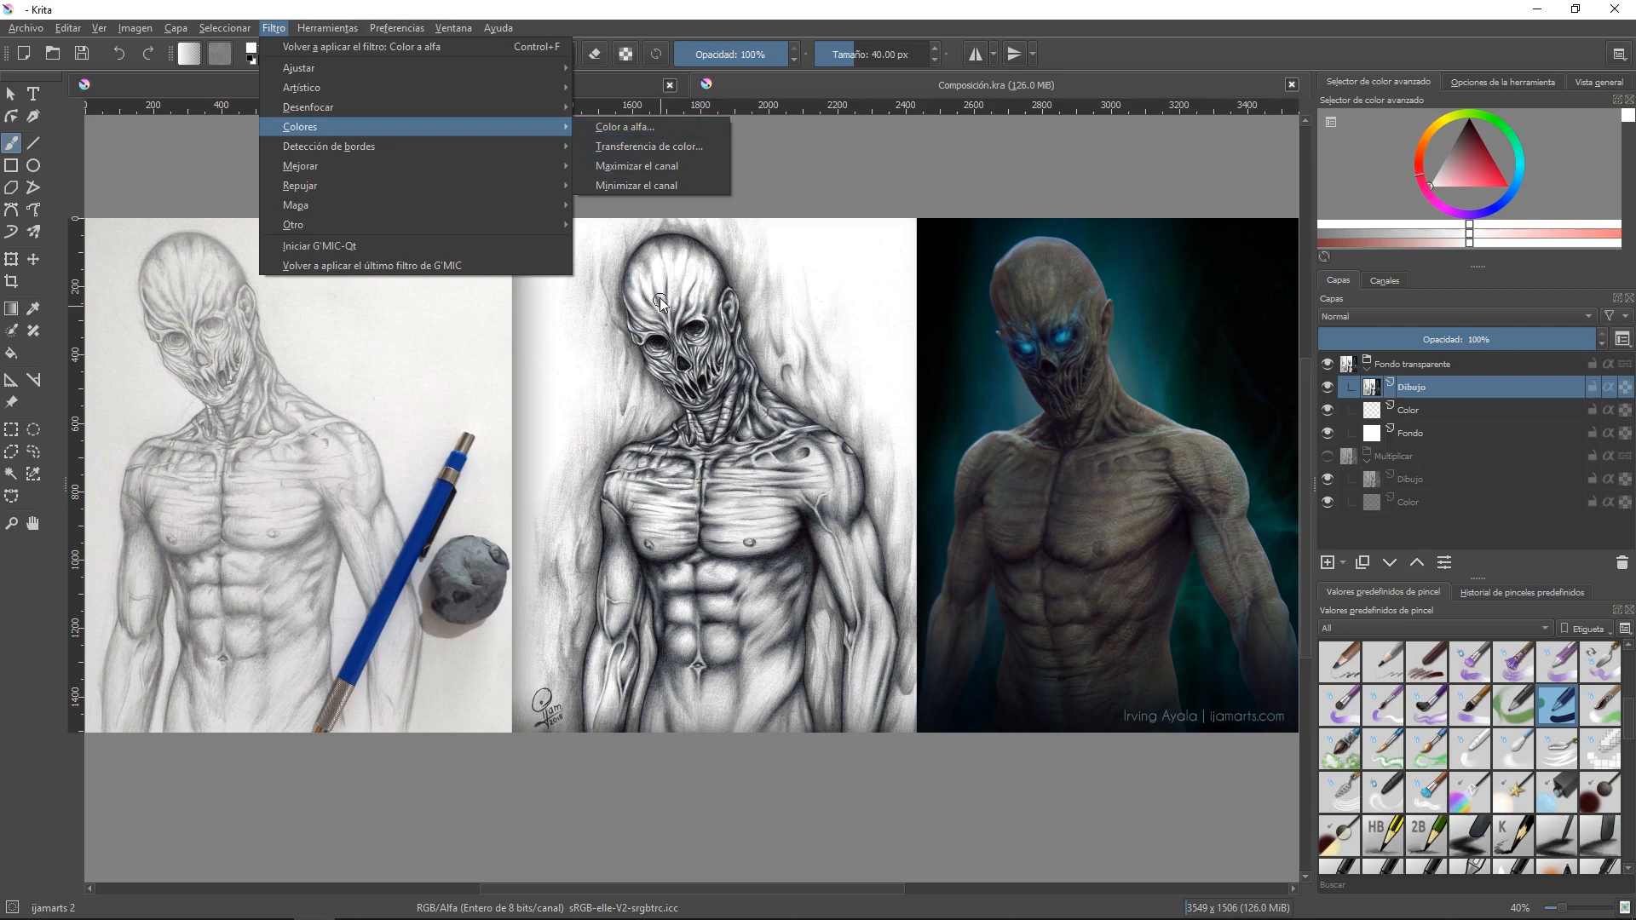
left_click_drag(709, 325, 718, 322)
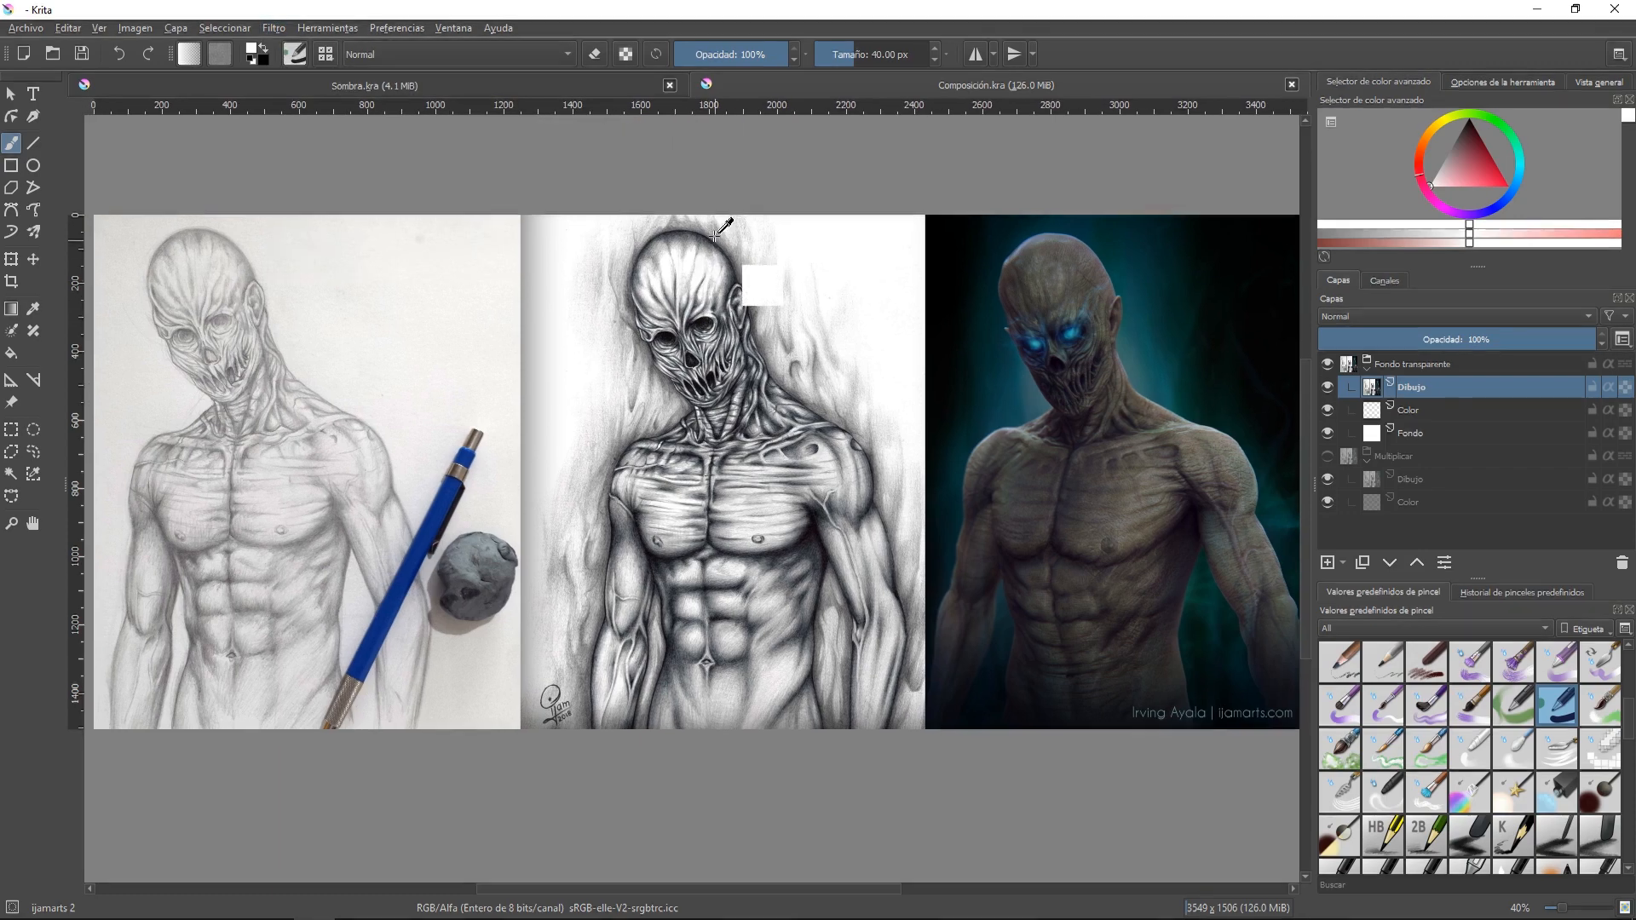
mouse_move(720, 244)
left_mouse_down()
mouse_move(722, 298)
mouse_move(719, 218)
left_mouse_up()
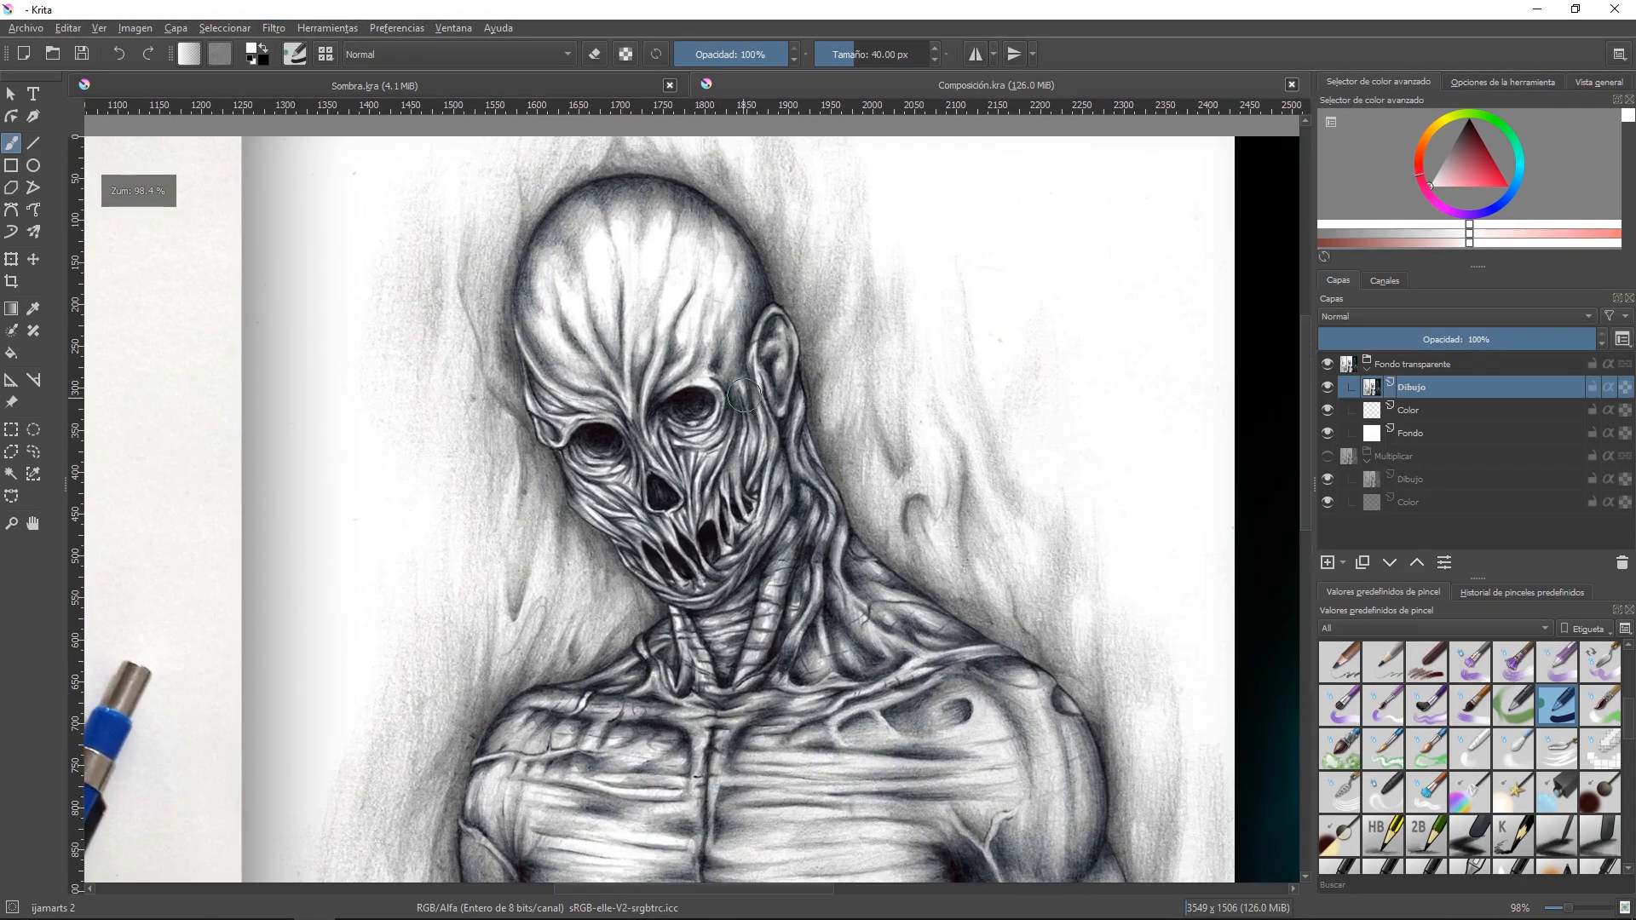
left_click_drag(738, 401, 743, 316)
mouse_move(824, 402)
left_mouse_down()
mouse_move(840, 354)
mouse_move(833, 423)
mouse_move(843, 323)
left_mouse_up()
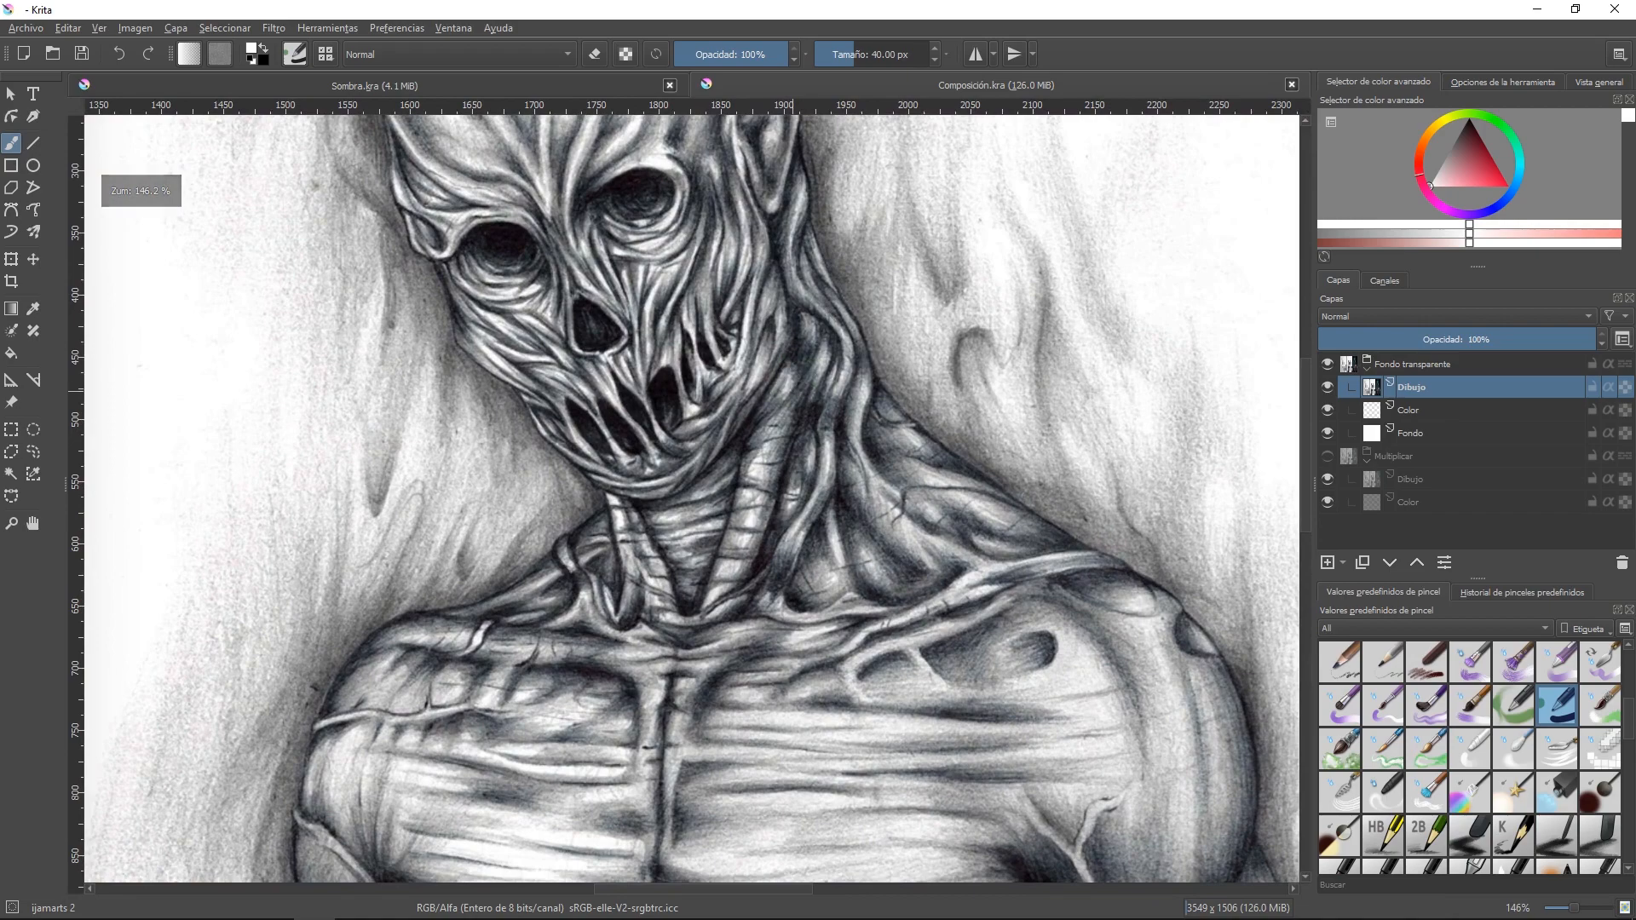
left_click_drag(790, 393, 806, 374)
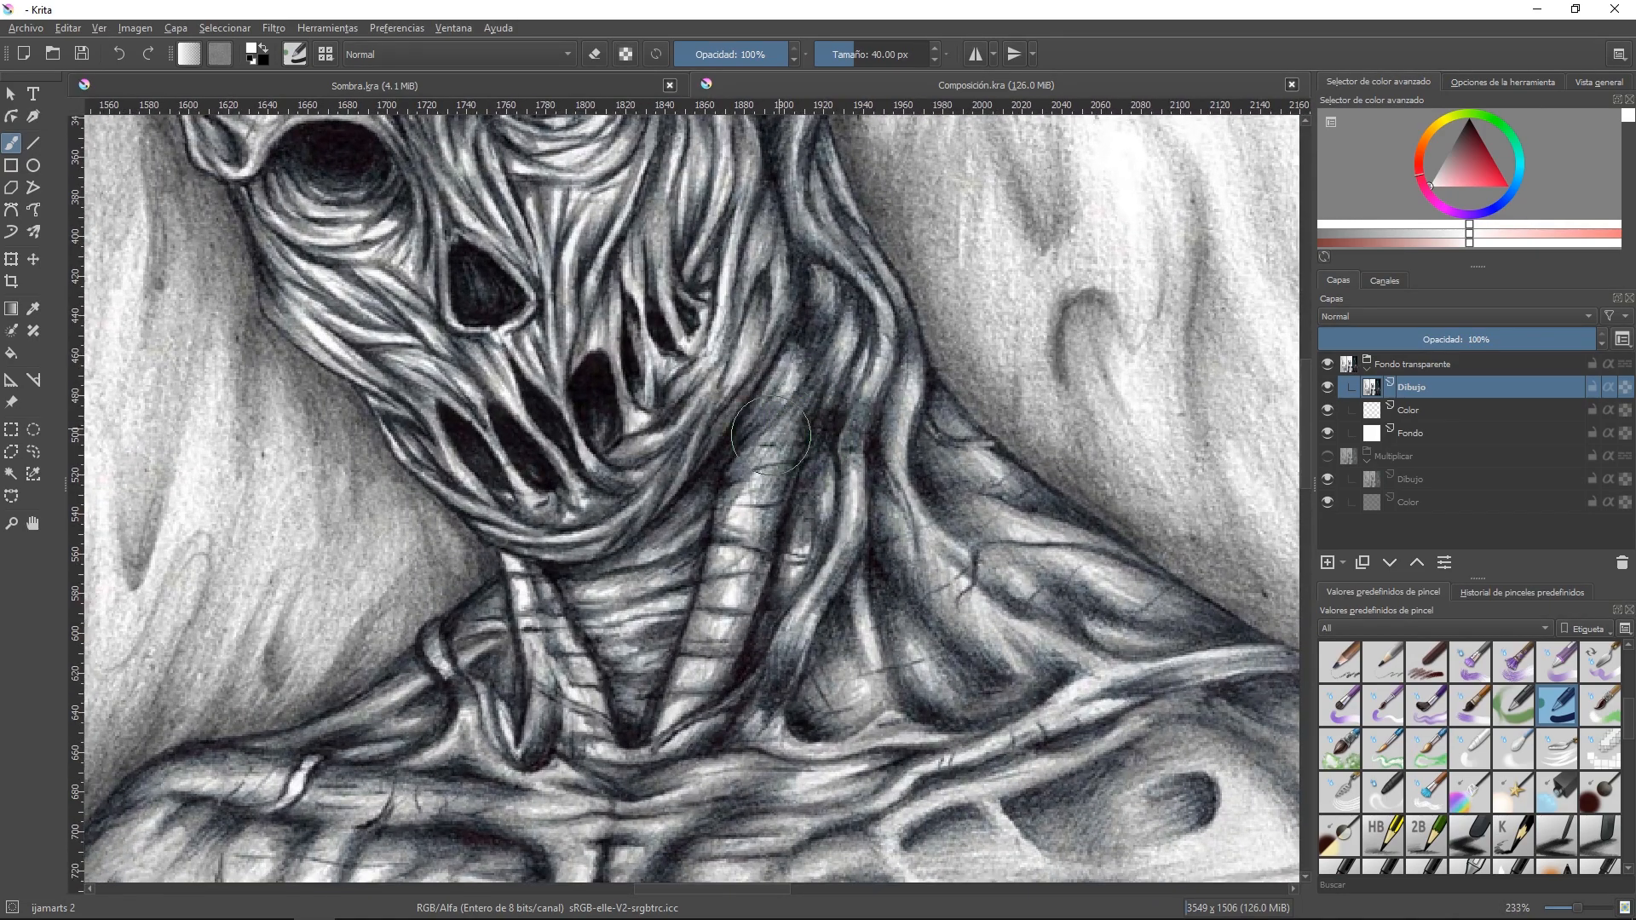
mouse_move(807, 461)
left_mouse_down()
mouse_move(909, 347)
mouse_move(835, 426)
mouse_move(839, 366)
left_mouse_up()
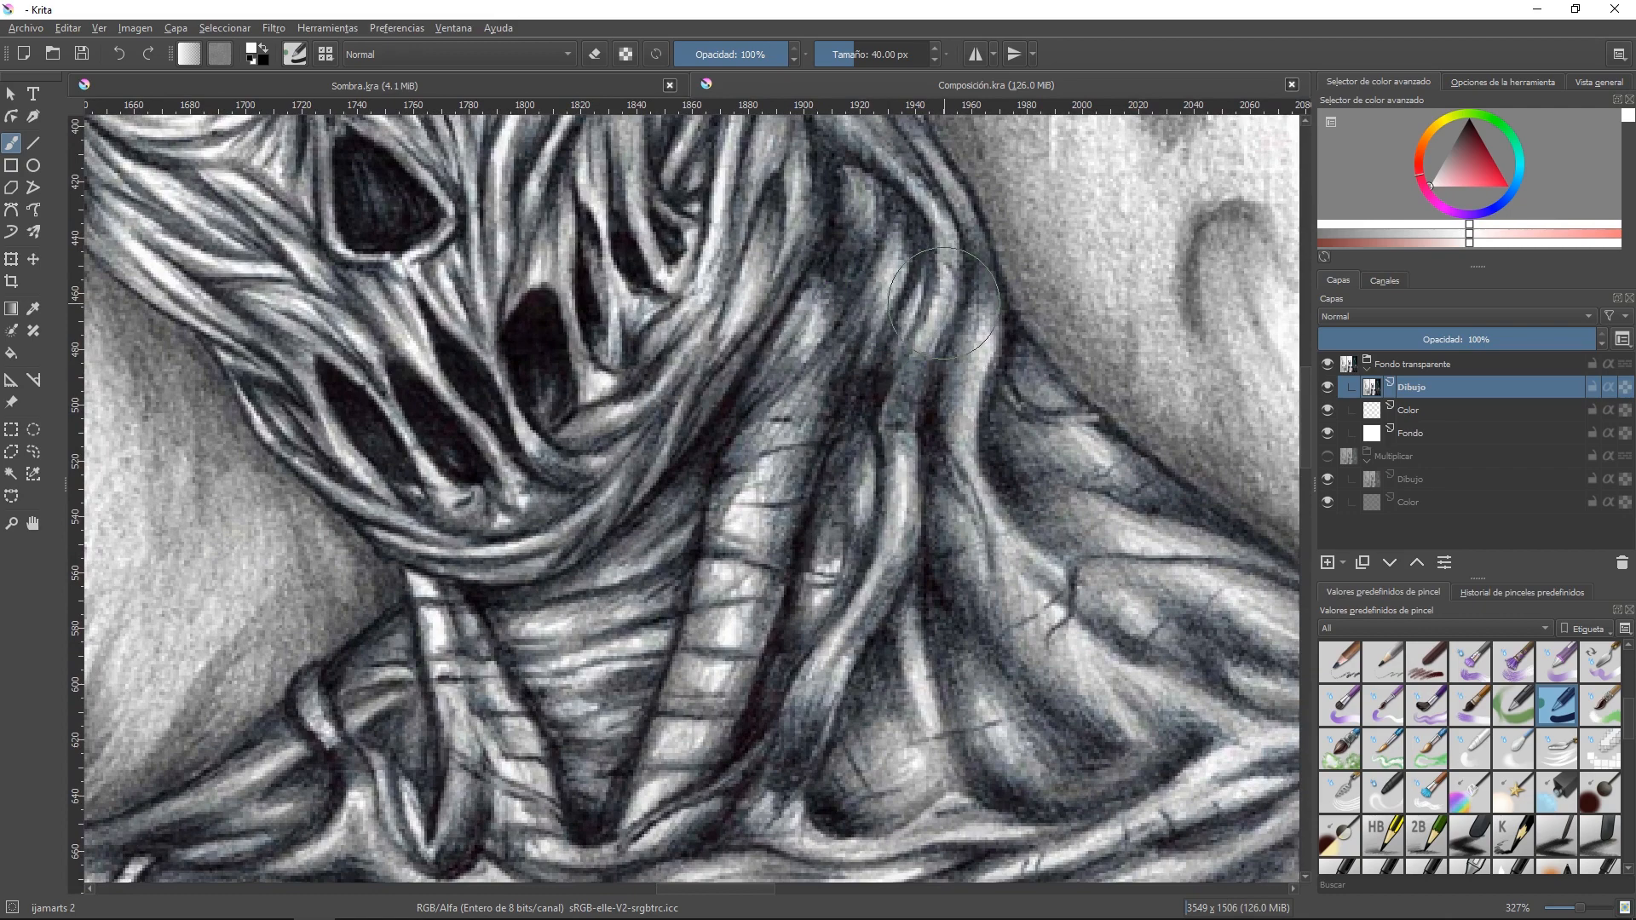
- Desaturate the Dibujo layer in the Fondo transparente group using the Luminosidad method
left_click(274, 29)
mouse_move(396, 69)
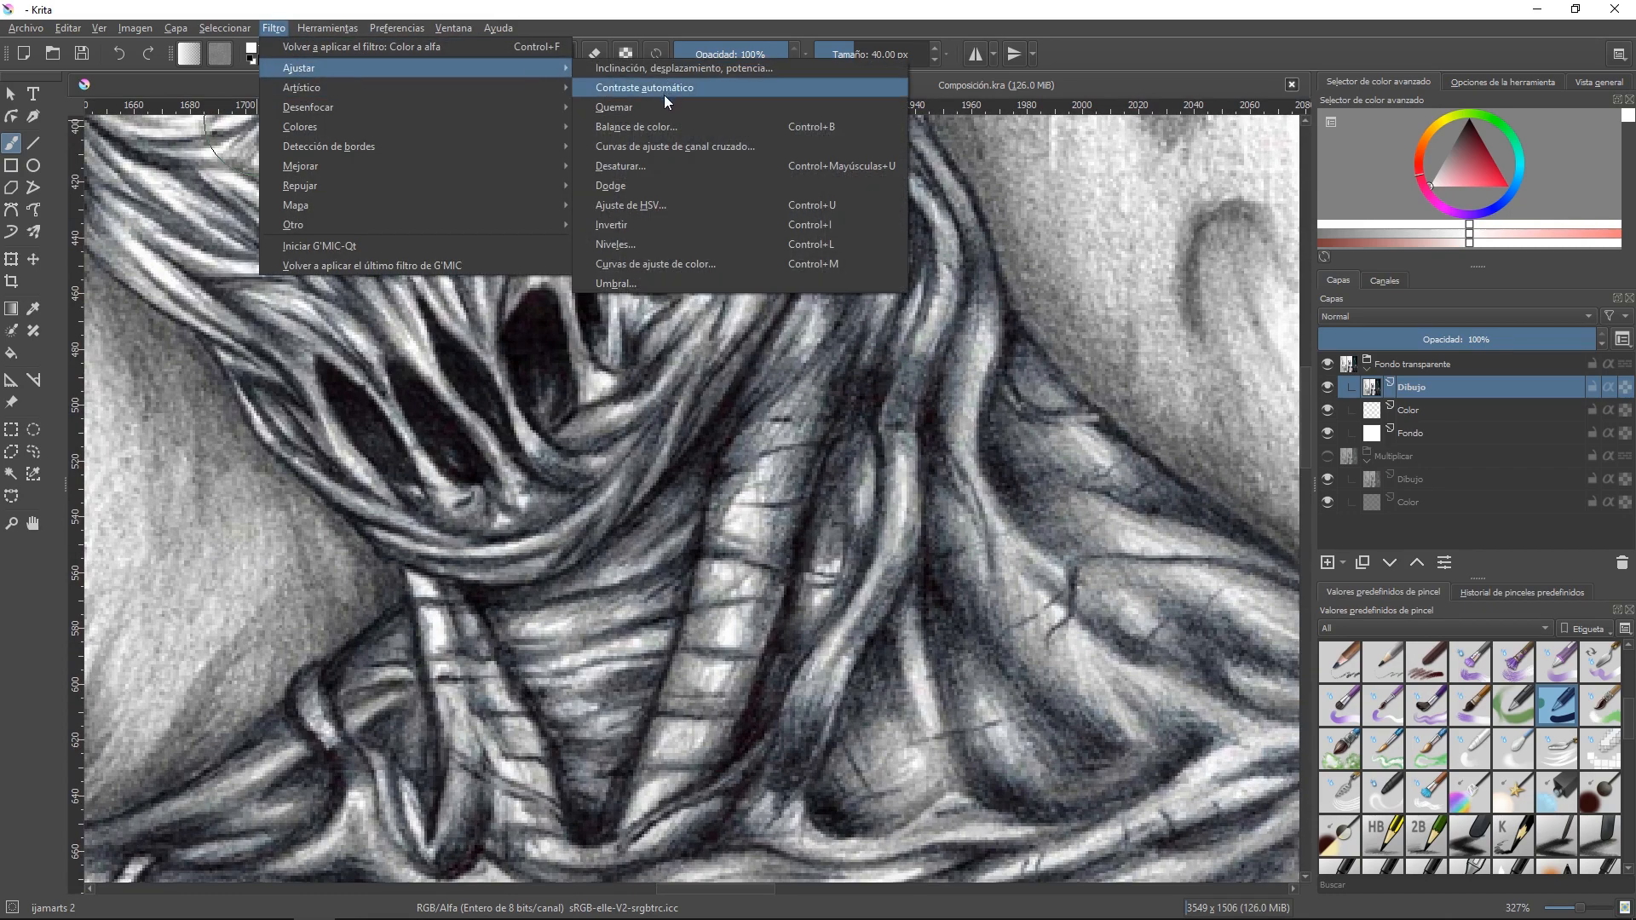
left_click(632, 166)
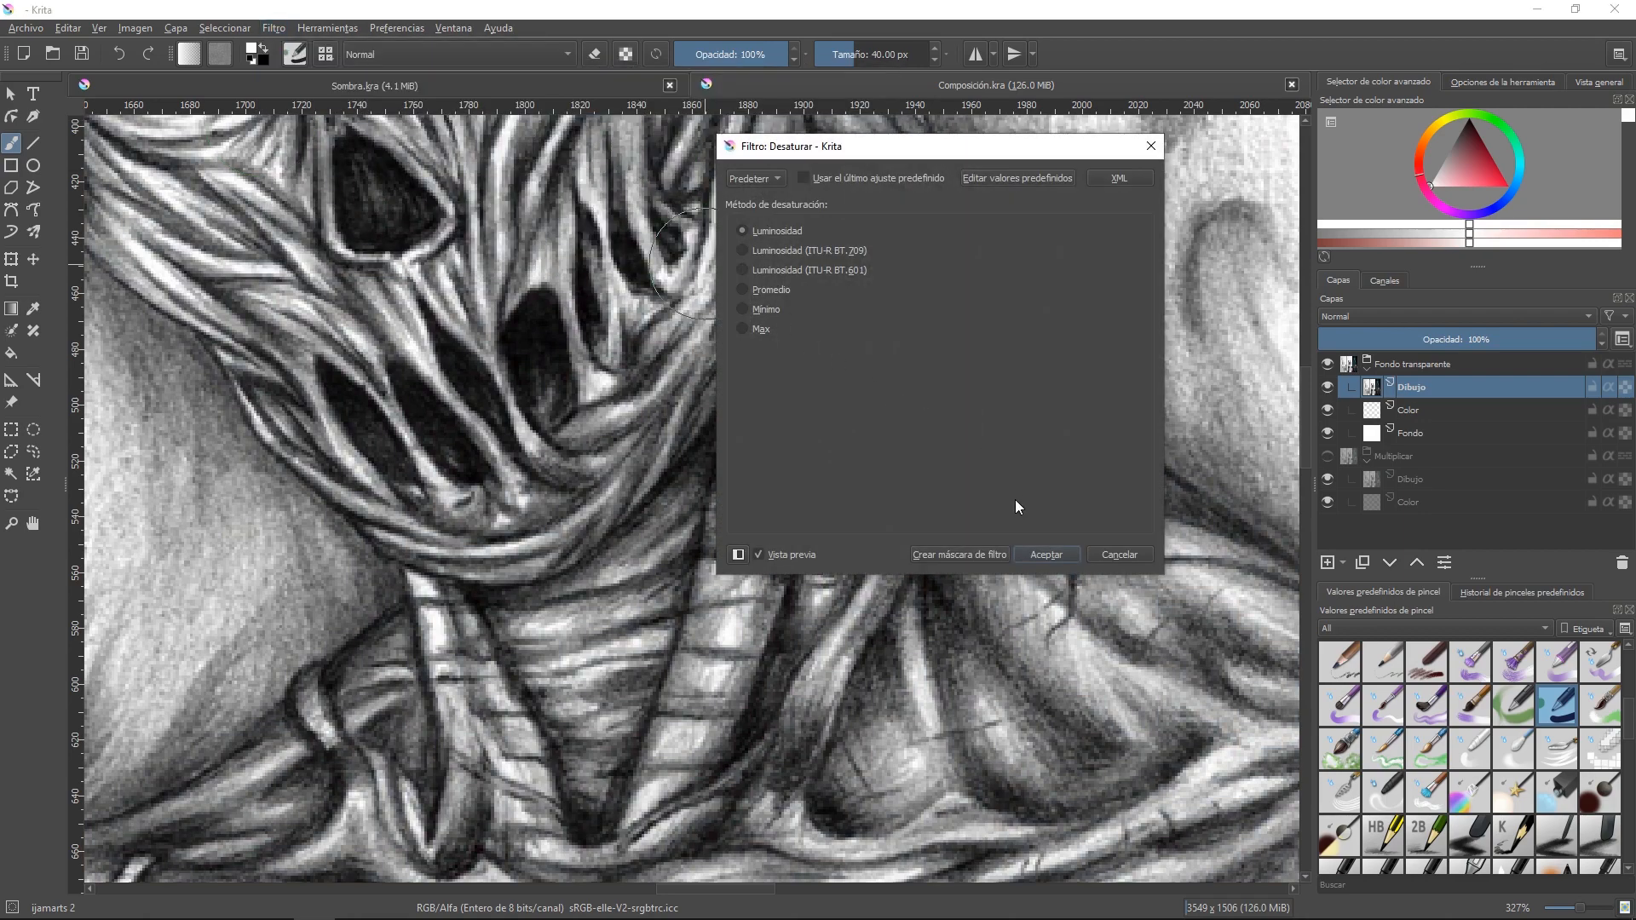
left_click(1047, 555)
- Apply the Color a alfa filter to the desaturated Dibujo layer to turn its white into transparency
scroll(1031, 554, "down", 10)
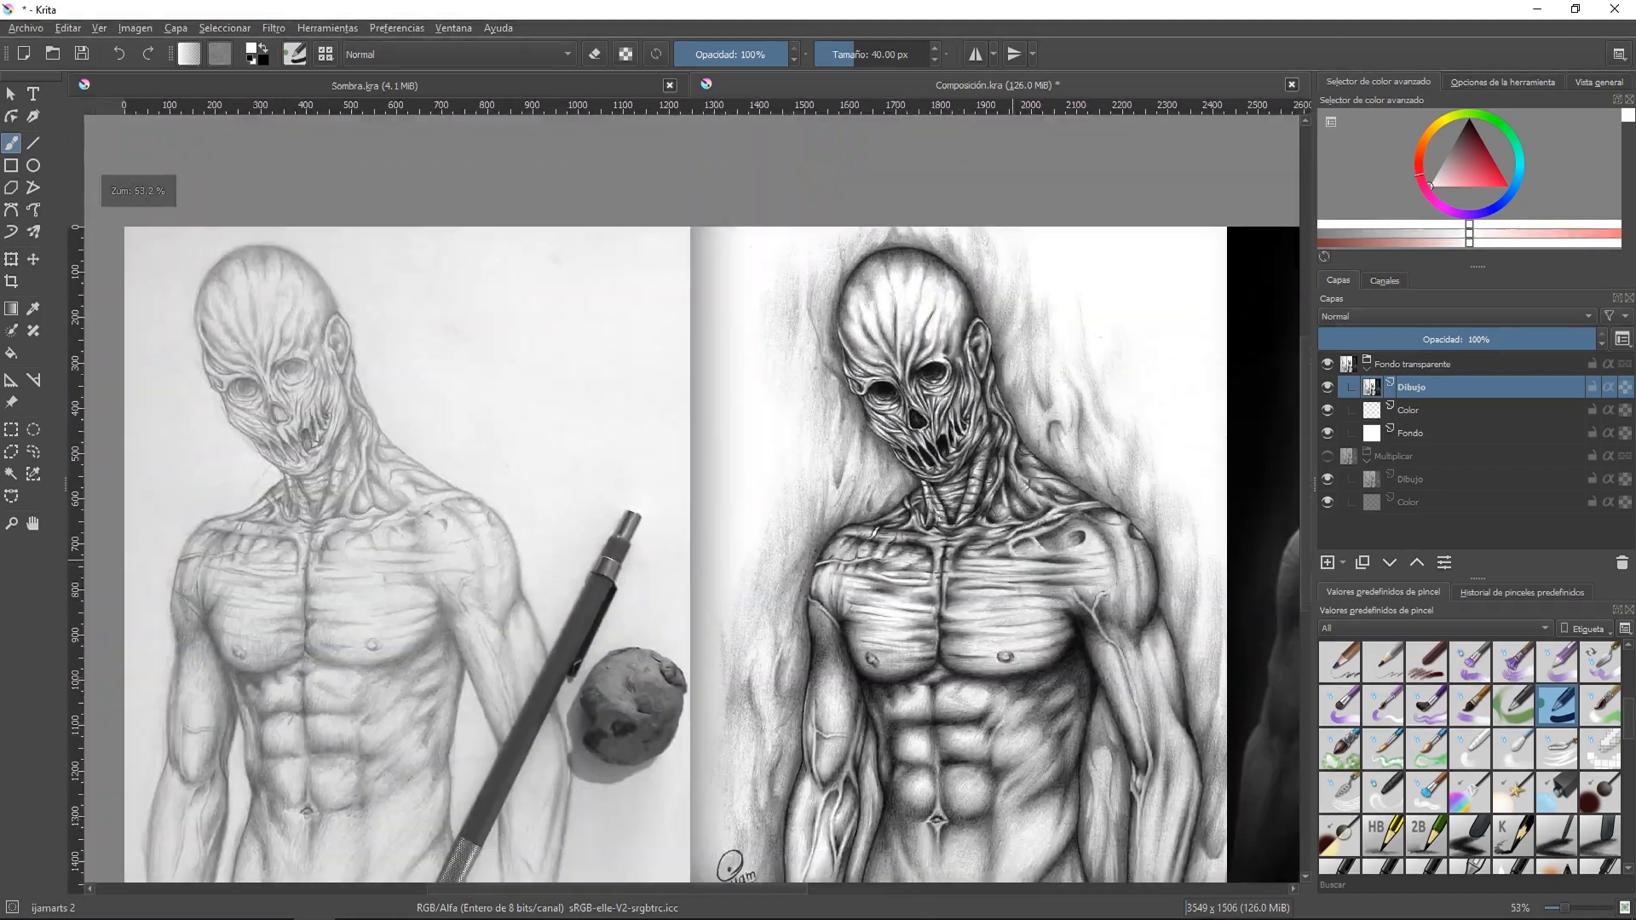
left_click_drag(1013, 553, 785, 507)
scroll(759, 471, "up", 4)
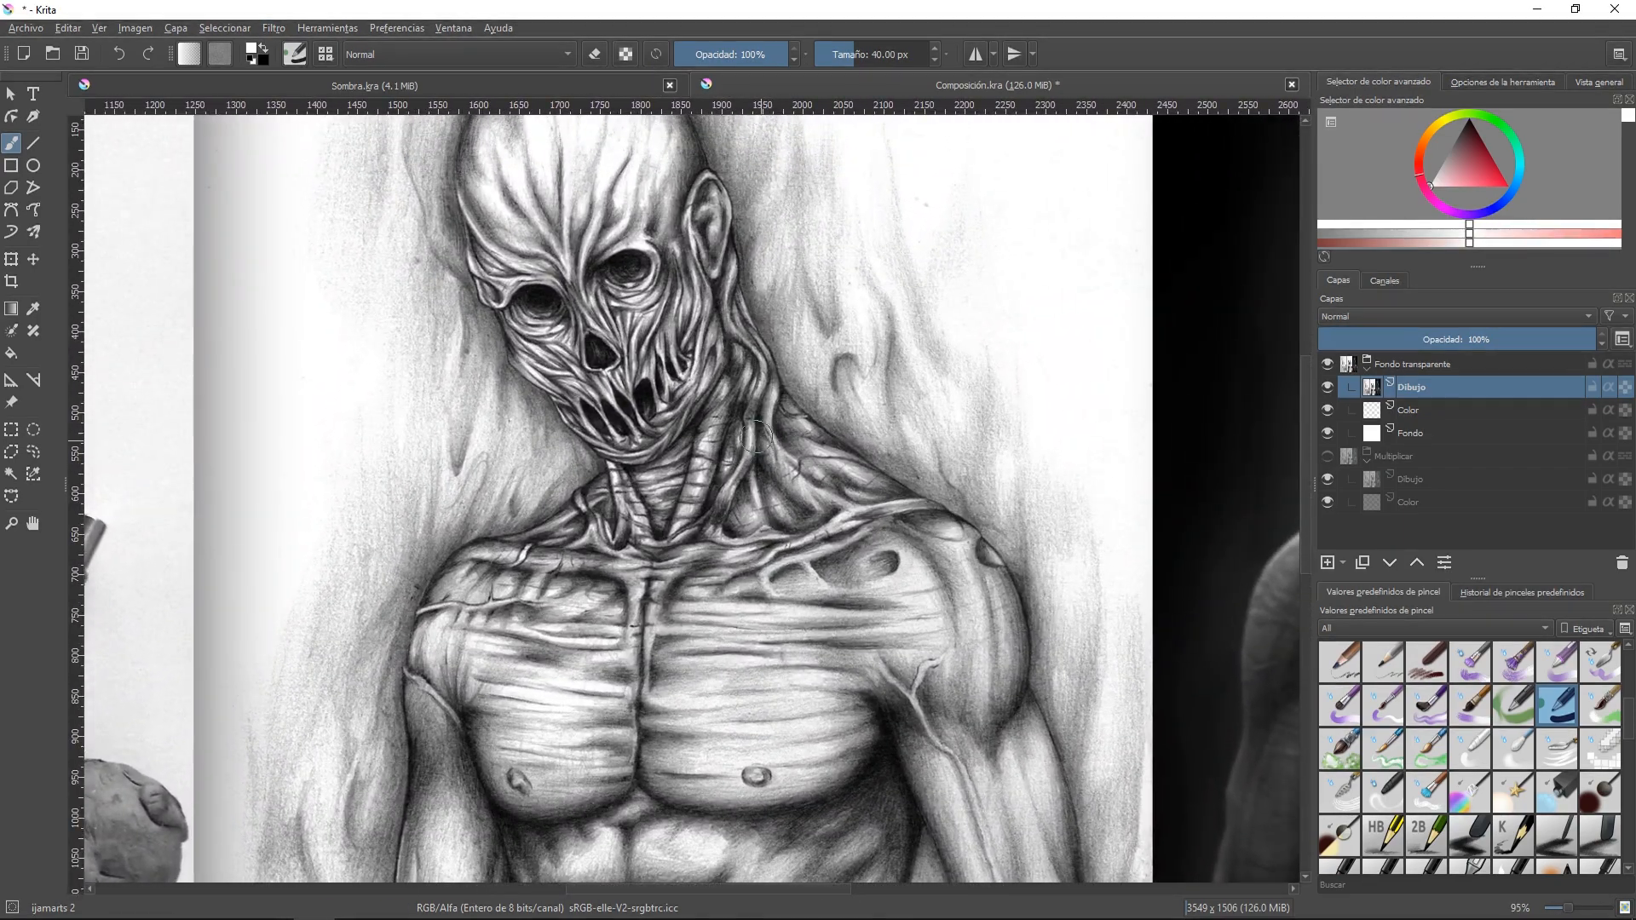
left_click(281, 29)
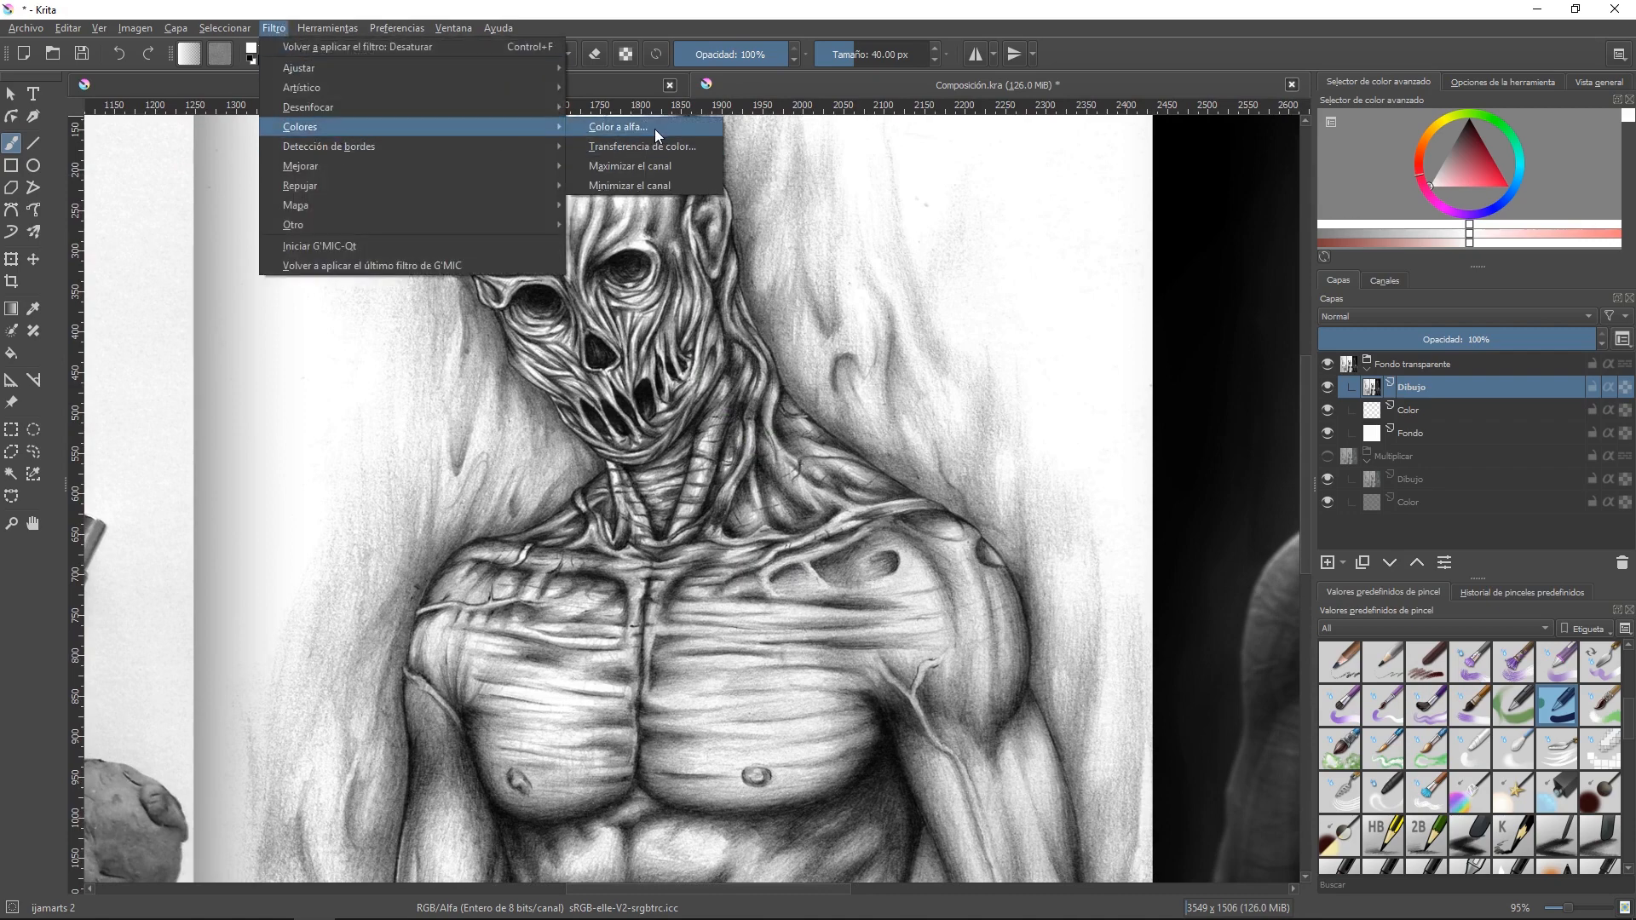
left_click(654, 129)
left_click(1047, 556)
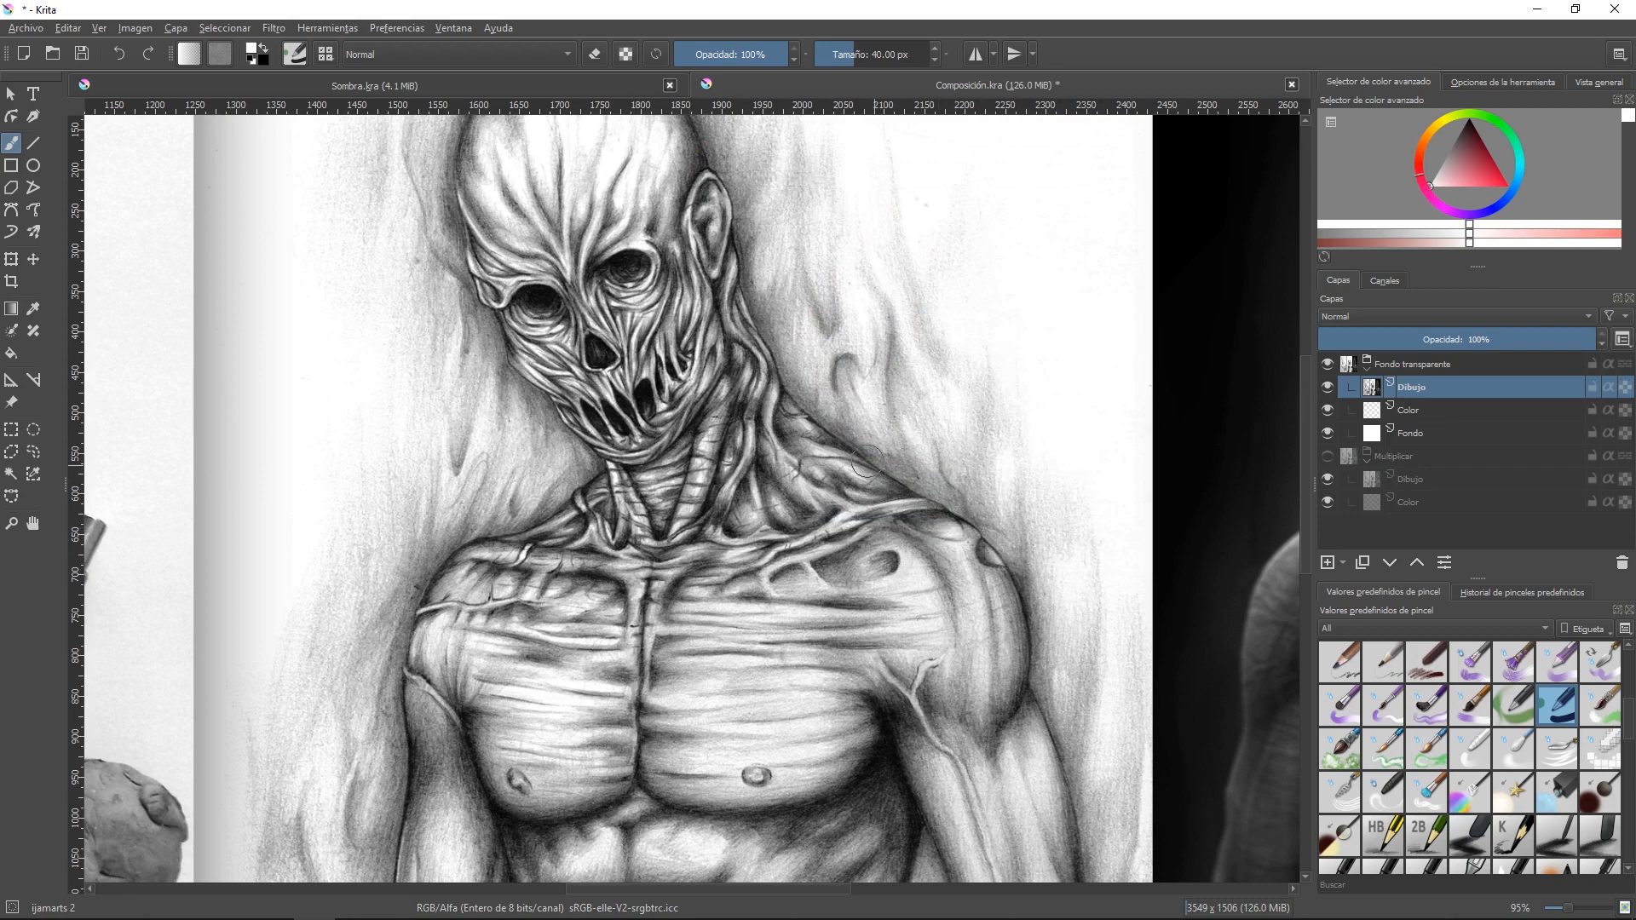
- Check the drawing's transparency by hiding the Fondo layer briefly and showing it again
scroll(920, 427, "down", 3)
left_click_drag(937, 477, 941, 511)
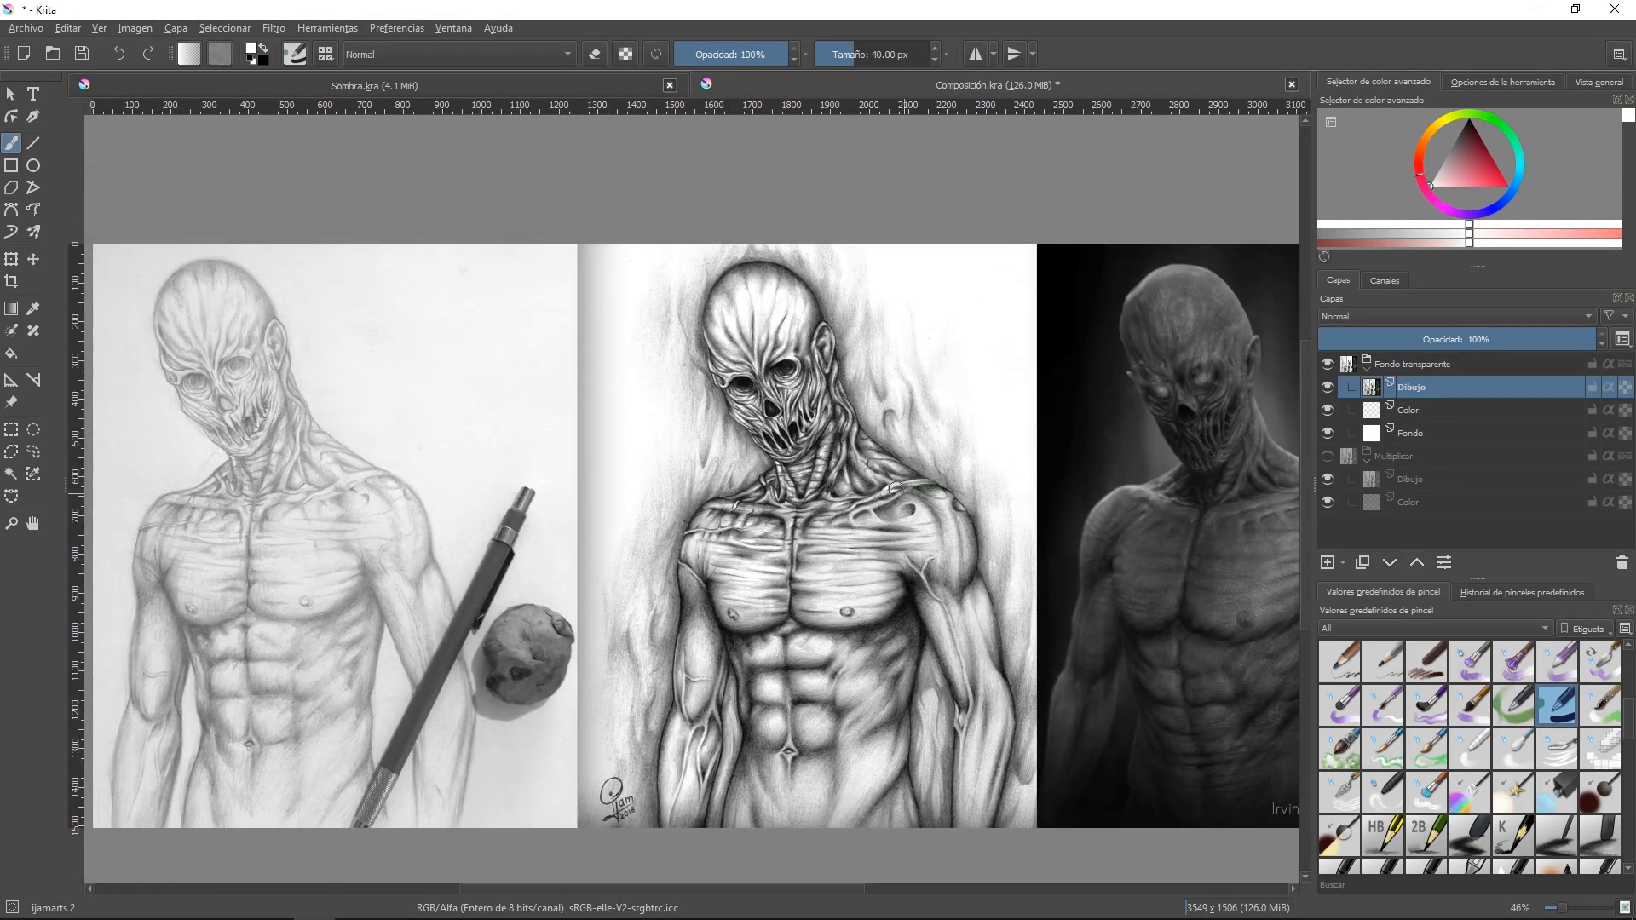
left_click_drag(984, 613, 958, 551)
left_click_drag(916, 497, 911, 452)
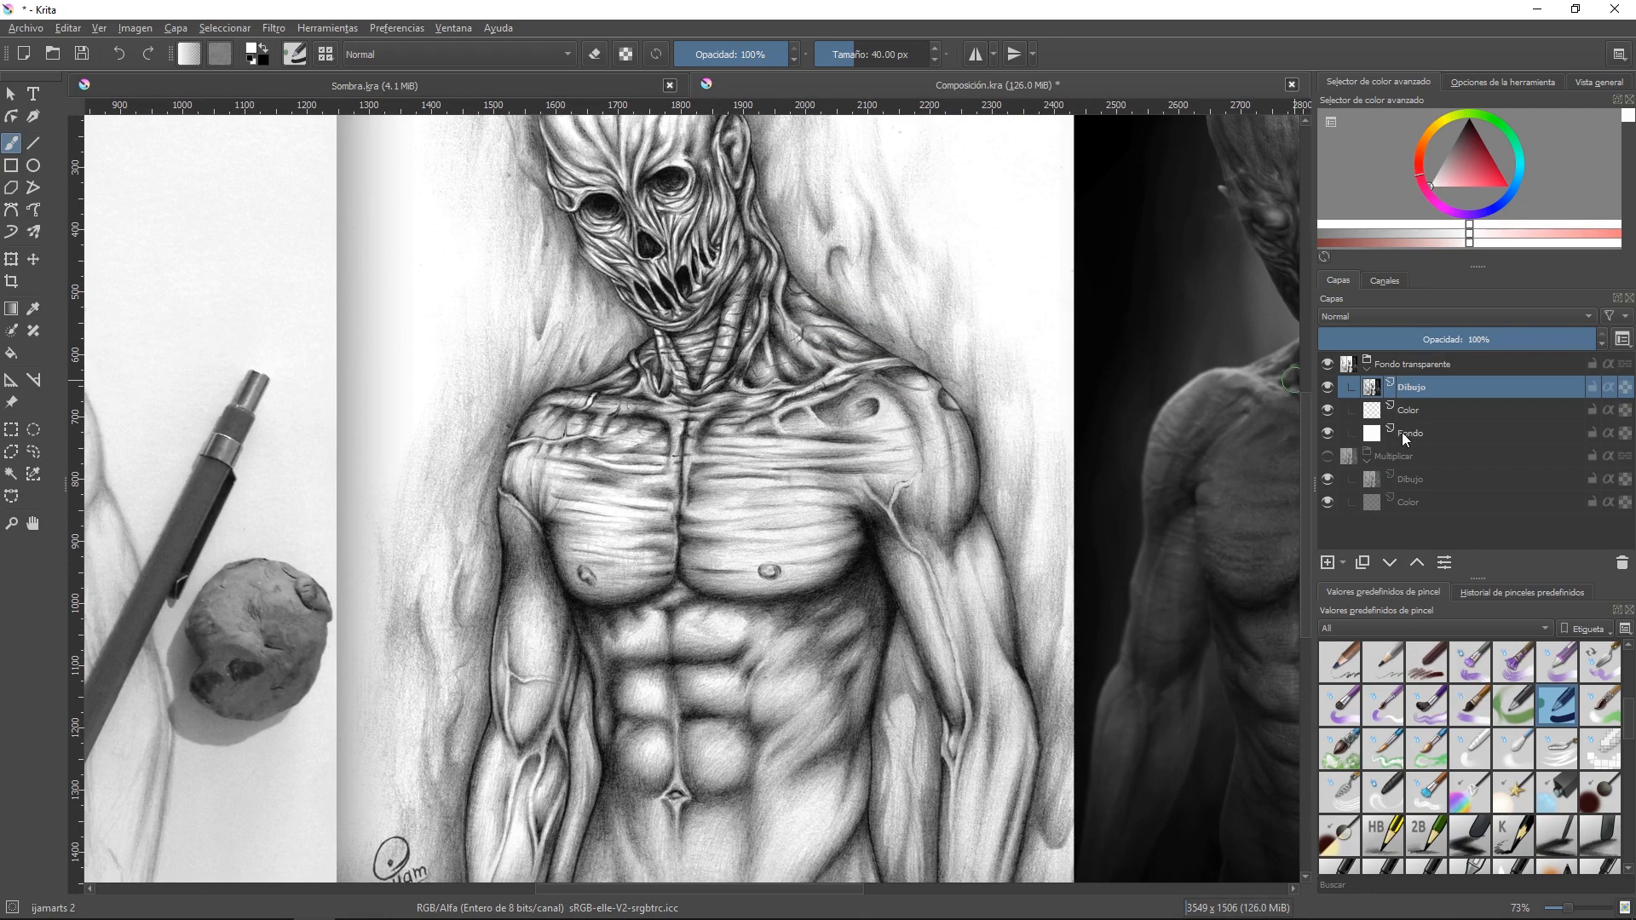
left_click(1327, 434)
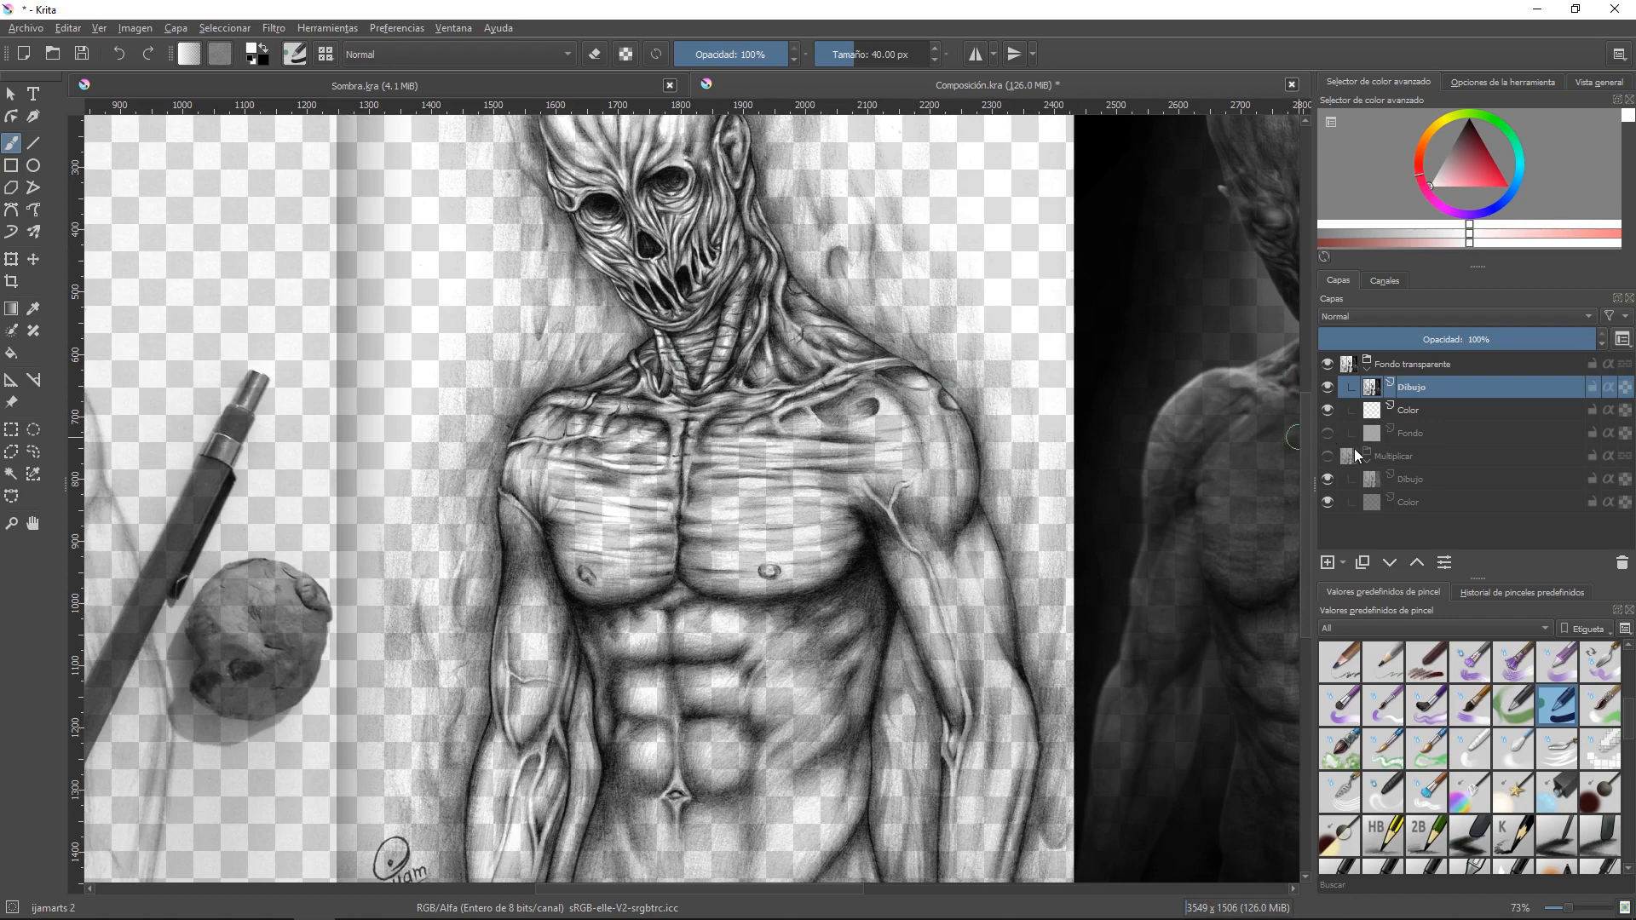
left_click(1327, 433)
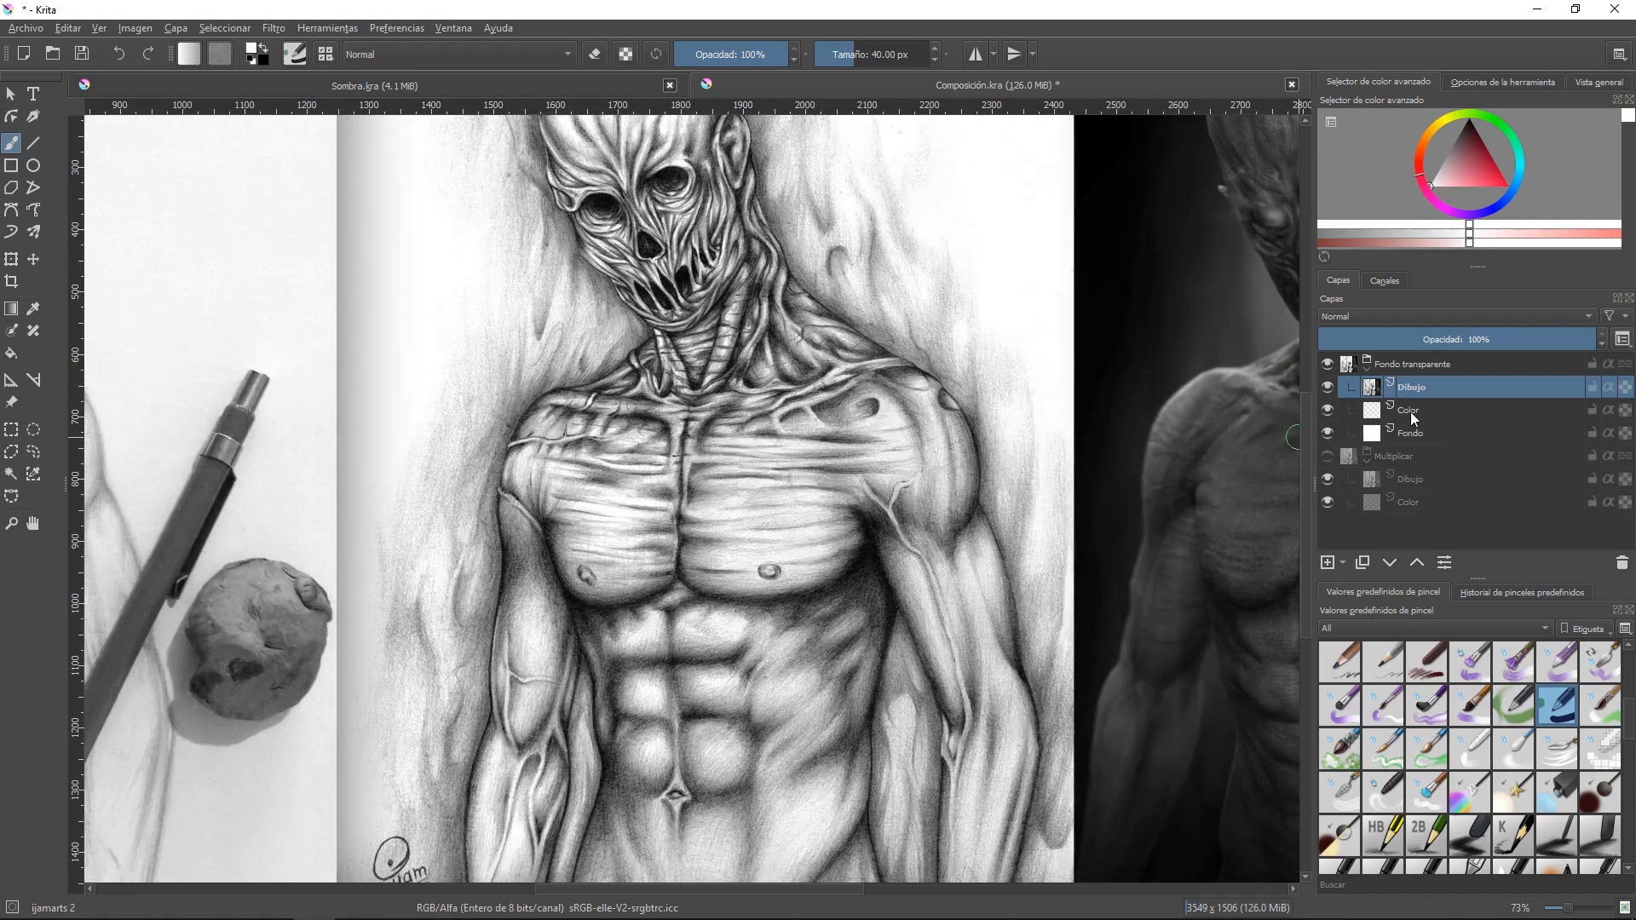
- Select the Color layer beneath the drawing in the Fondo transparente group and choose a muted blue as the painting color
left_click(1419, 416)
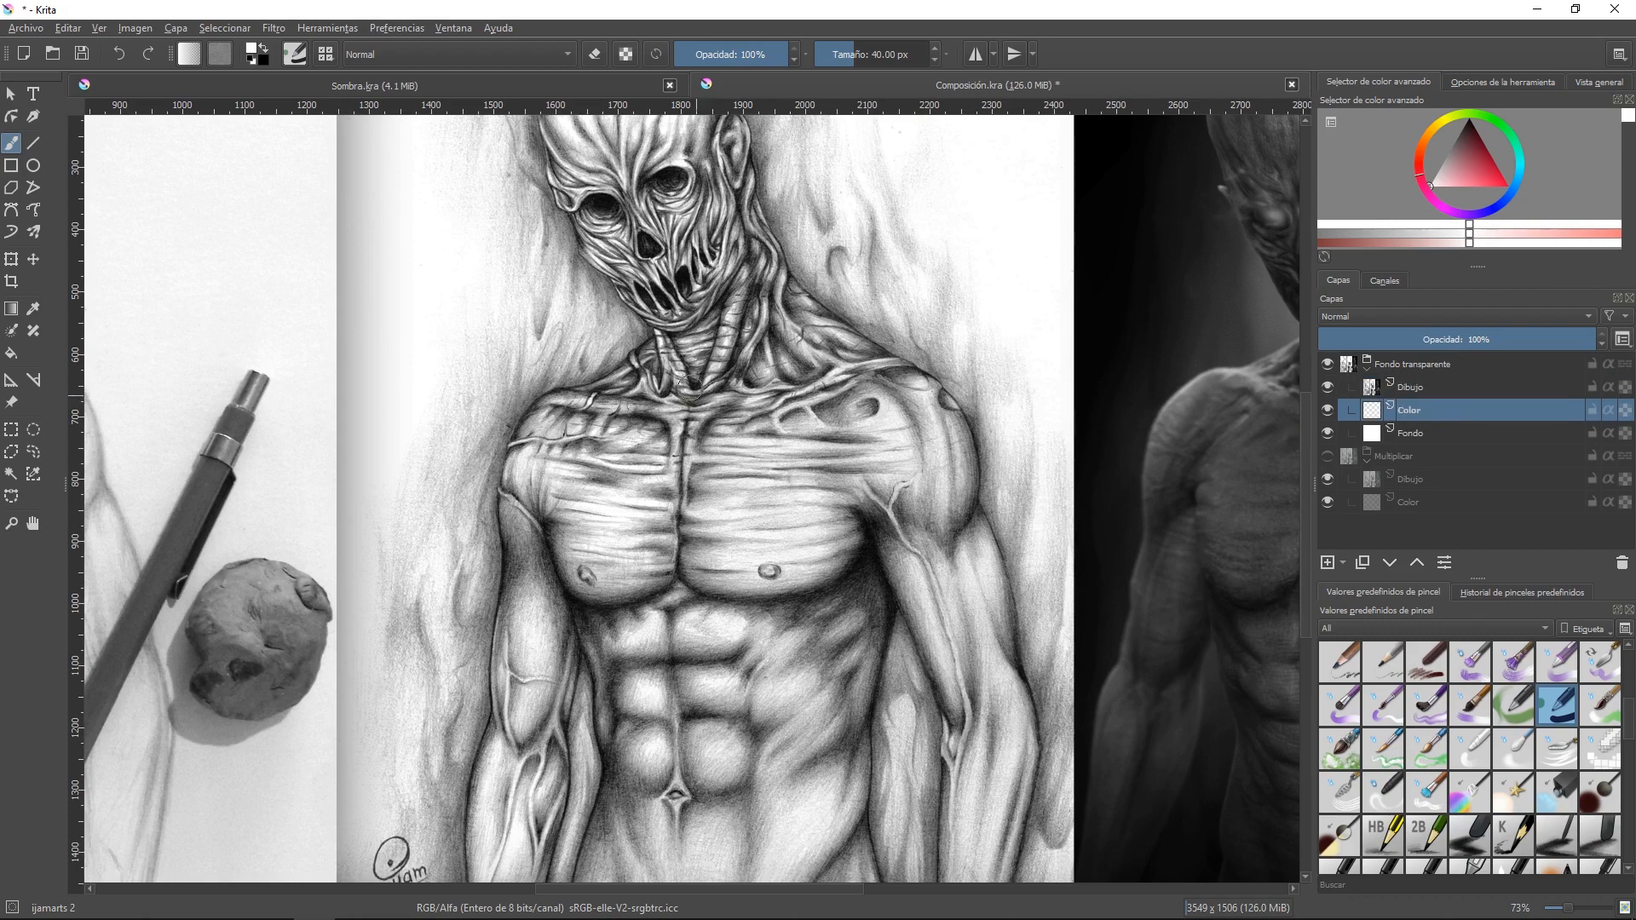
left_click_drag(705, 358, 704, 459)
mouse_move(723, 392)
left_mouse_down()
mouse_move(723, 433)
mouse_move(723, 355)
left_mouse_up()
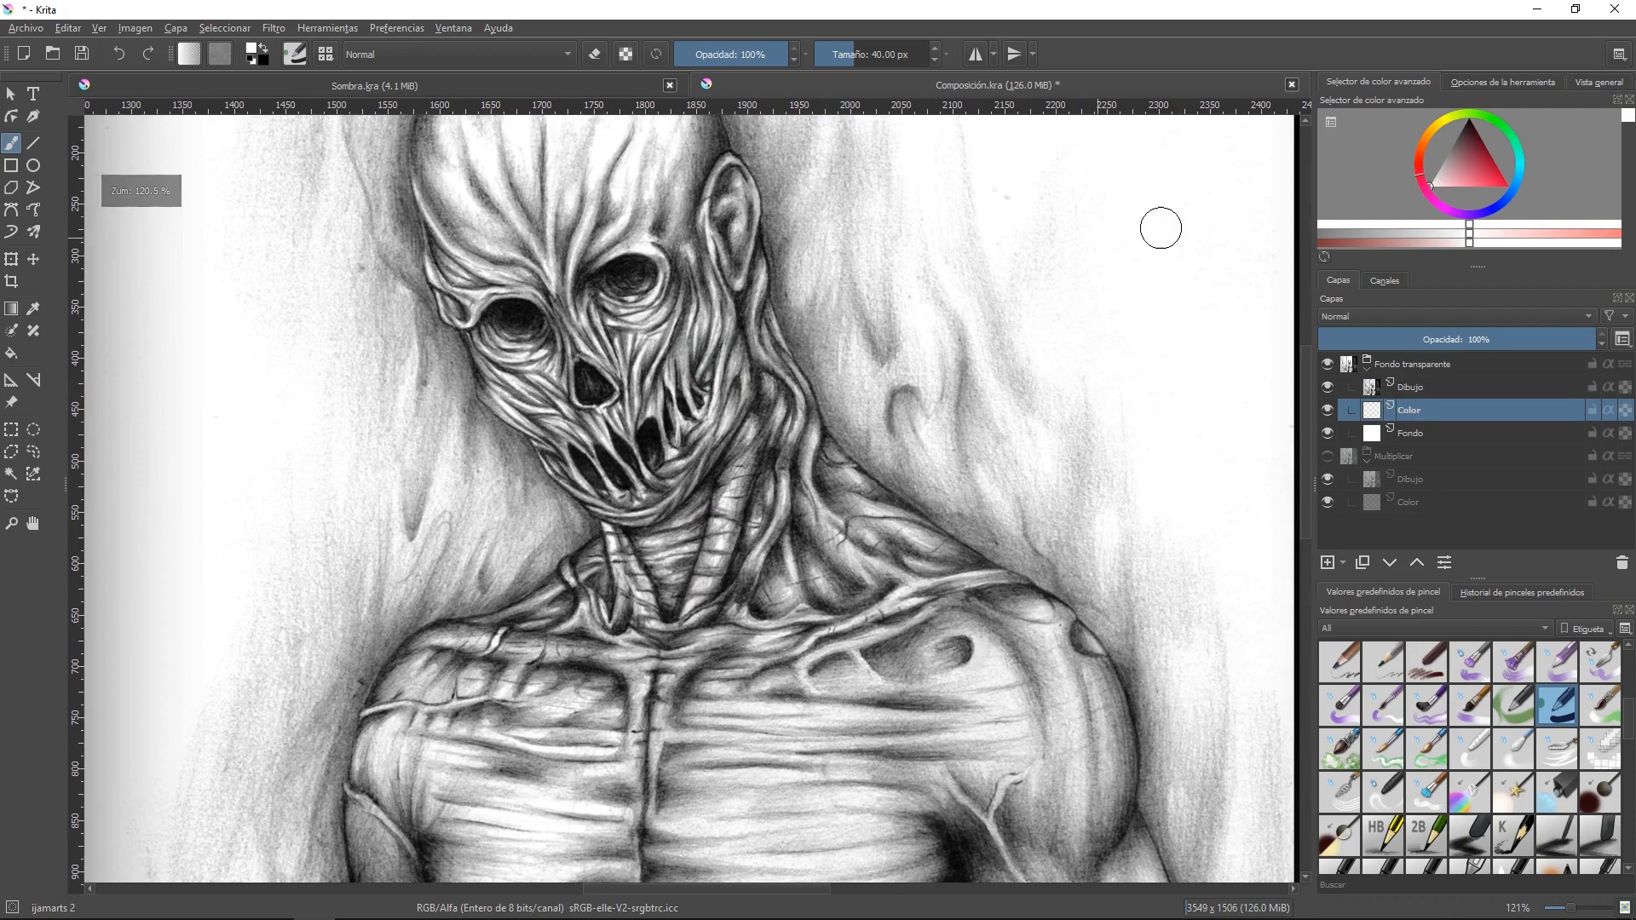
left_click(1512, 188)
left_click(1477, 177)
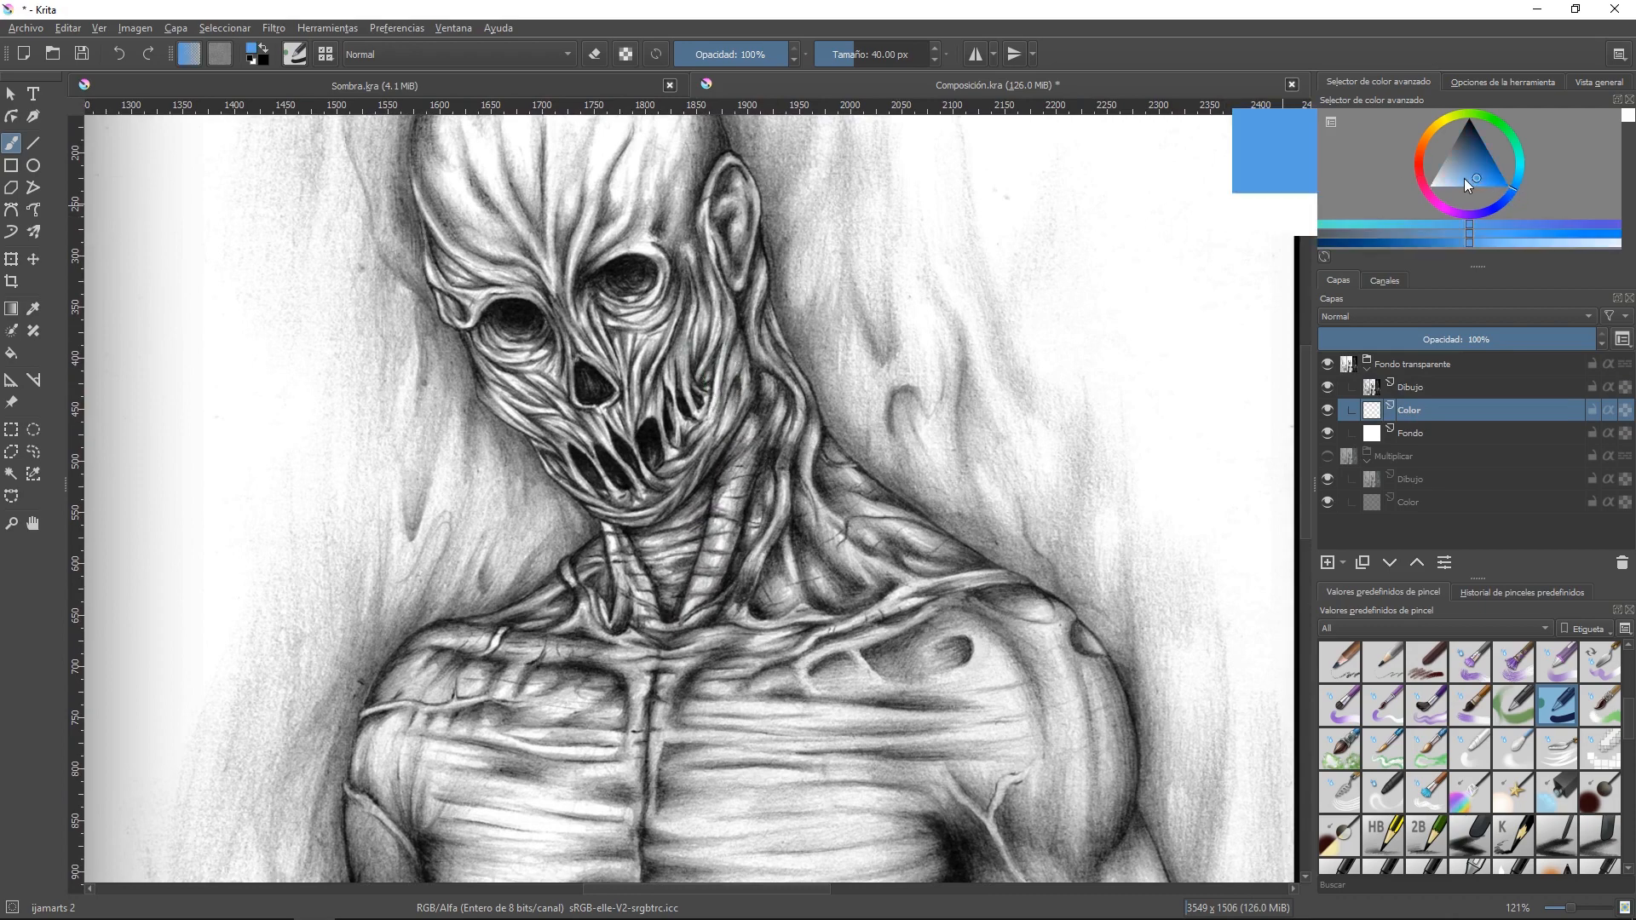
left_click(1463, 175)
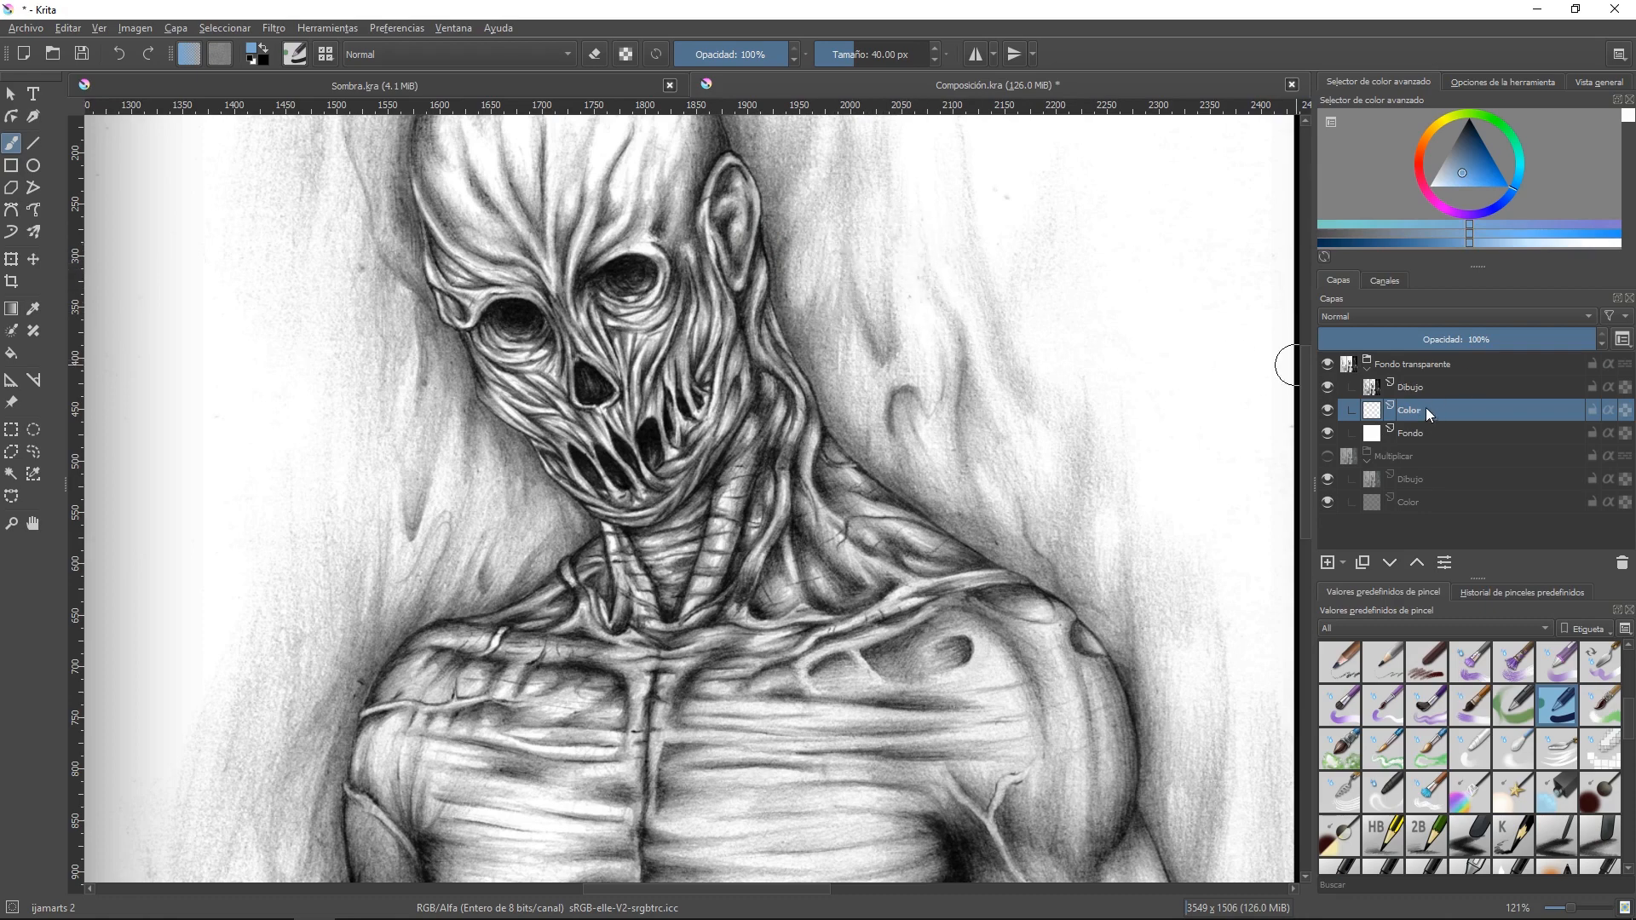
- Paint the figure's face, ear and neck with the muted blue on the Color layer, using the 40 px brush at 100% opacity
mouse_move(728, 362)
left_mouse_down()
mouse_move(629, 447)
mouse_move(640, 392)
mouse_move(672, 357)
mouse_move(660, 389)
mouse_move(549, 354)
mouse_move(571, 356)
mouse_move(514, 379)
mouse_move(477, 327)
mouse_move(504, 392)
mouse_move(561, 432)
mouse_move(513, 381)
mouse_move(523, 410)
mouse_move(497, 391)
mouse_move(442, 223)
left_mouse_up()
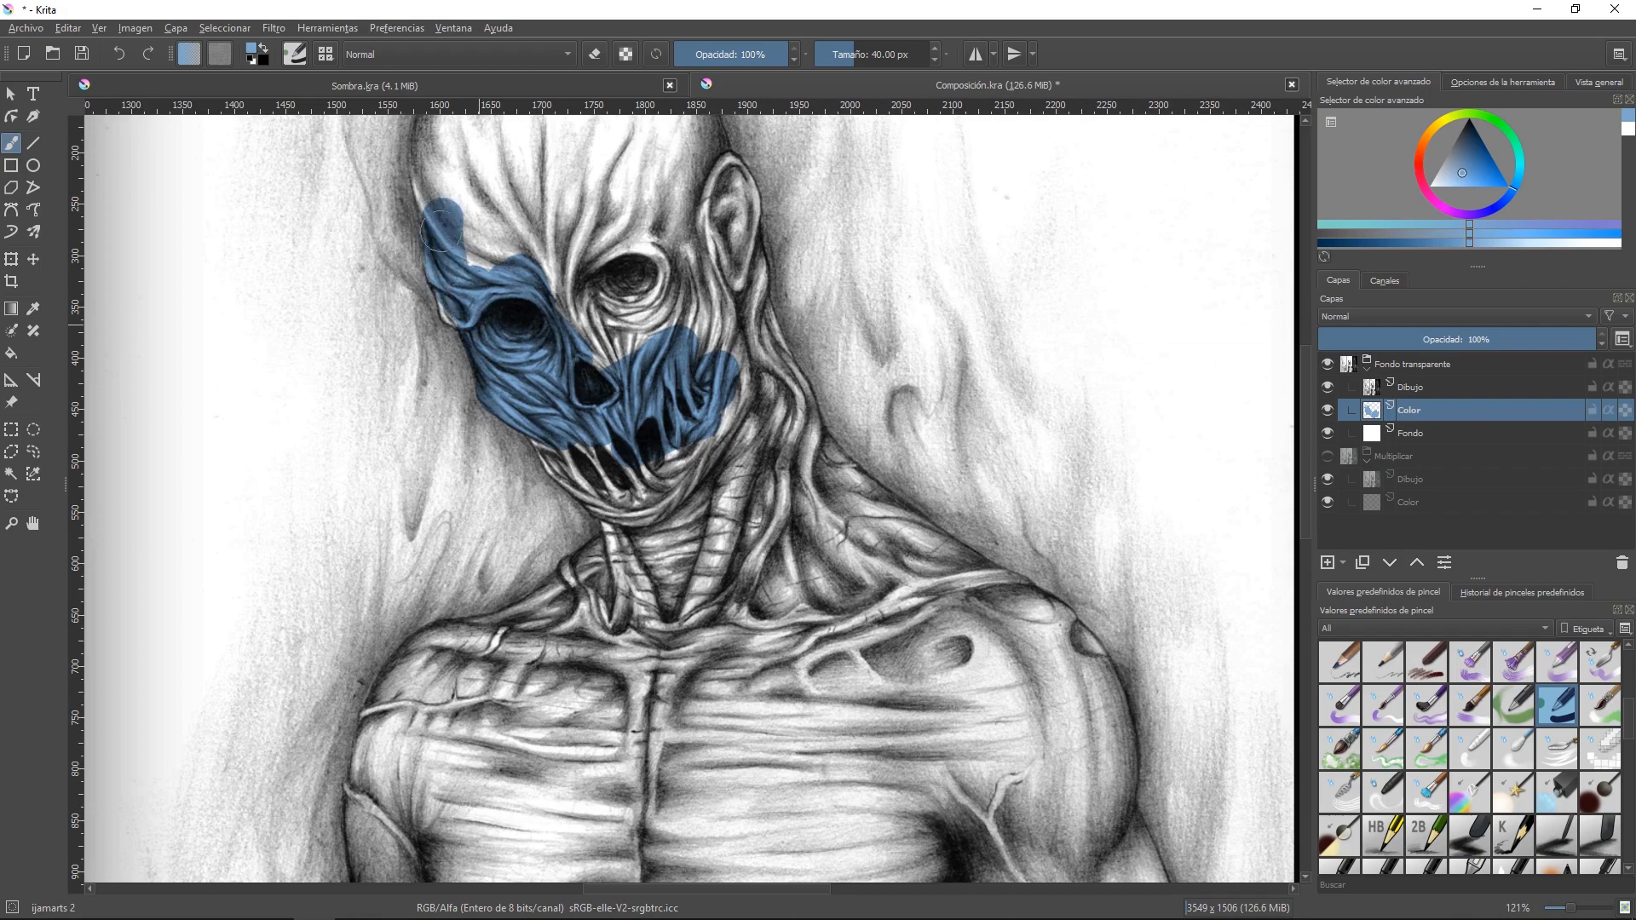
mouse_move(459, 300)
left_mouse_down()
mouse_move(517, 184)
mouse_move(492, 231)
mouse_move(507, 265)
mouse_move(643, 282)
mouse_move(628, 382)
mouse_move(688, 327)
mouse_move(669, 185)
mouse_move(727, 350)
mouse_move(693, 230)
mouse_move(708, 412)
mouse_move(635, 475)
mouse_move(550, 419)
mouse_move(618, 483)
mouse_move(544, 417)
mouse_move(576, 470)
mouse_move(633, 504)
mouse_move(570, 460)
mouse_move(623, 499)
mouse_move(709, 420)
mouse_move(662, 488)
mouse_move(726, 370)
left_mouse_up()
mouse_move(654, 496)
left_mouse_down()
mouse_move(731, 363)
mouse_move(705, 243)
mouse_move(653, 175)
mouse_move(630, 281)
left_mouse_up()
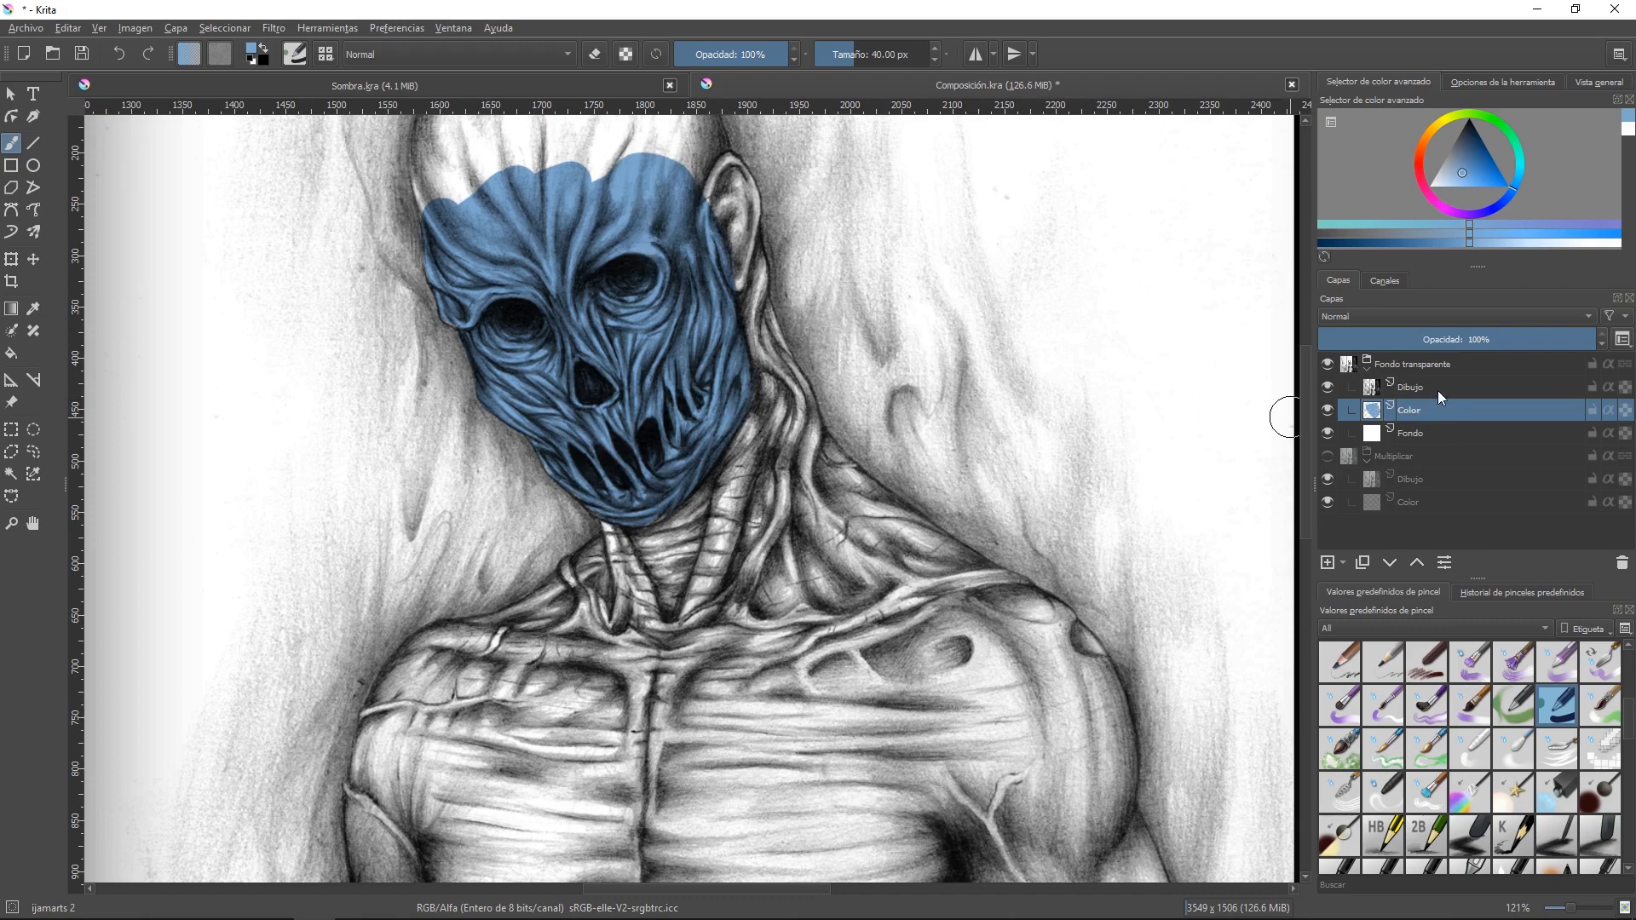
mouse_move(710, 213)
left_mouse_down()
mouse_move(750, 375)
mouse_move(727, 173)
mouse_move(709, 202)
mouse_move(735, 188)
mouse_move(746, 356)
mouse_move(784, 445)
mouse_move(750, 290)
mouse_move(806, 448)
mouse_move(669, 490)
mouse_move(691, 452)
mouse_move(625, 534)
mouse_move(629, 578)
mouse_move(612, 478)
mouse_move(640, 594)
mouse_move(732, 495)
mouse_move(774, 479)
mouse_move(655, 594)
mouse_move(711, 525)
mouse_move(789, 471)
mouse_move(672, 595)
mouse_move(654, 585)
mouse_move(747, 540)
mouse_move(801, 458)
mouse_move(783, 380)
mouse_move(798, 426)
mouse_move(771, 461)
mouse_move(766, 436)
mouse_move(775, 487)
mouse_move(781, 389)
left_mouse_up()
left_click_drag(768, 435, 776, 478)
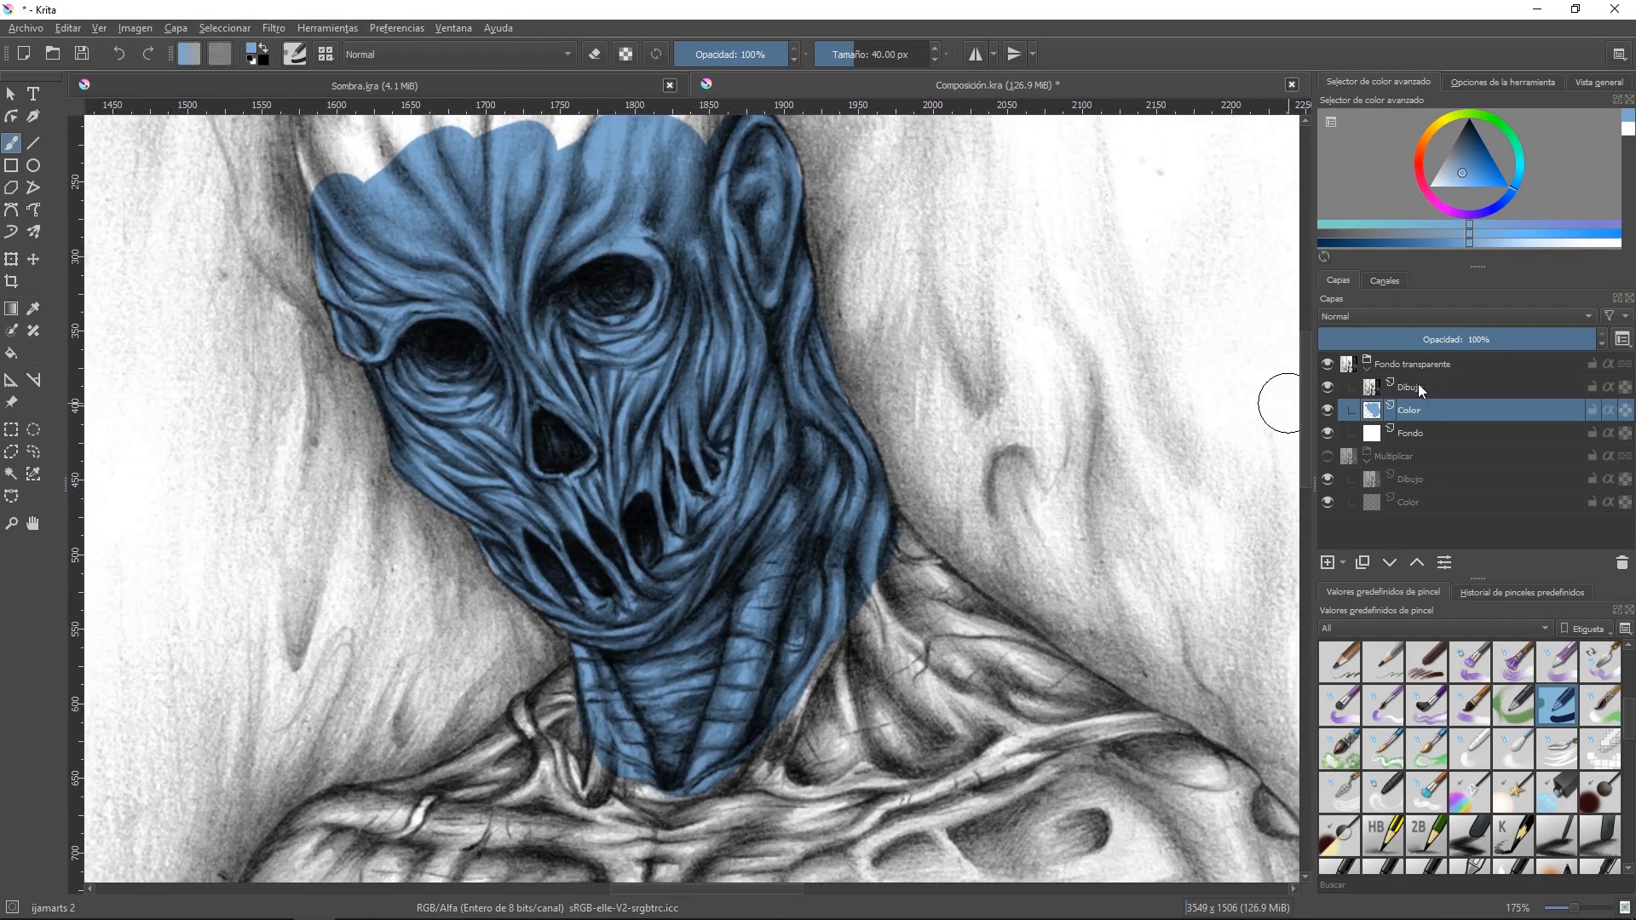
- Collapse and hide the Fondo transparente group, then show the Multiplicar group and select its Dibujo layer
left_click(1409, 364)
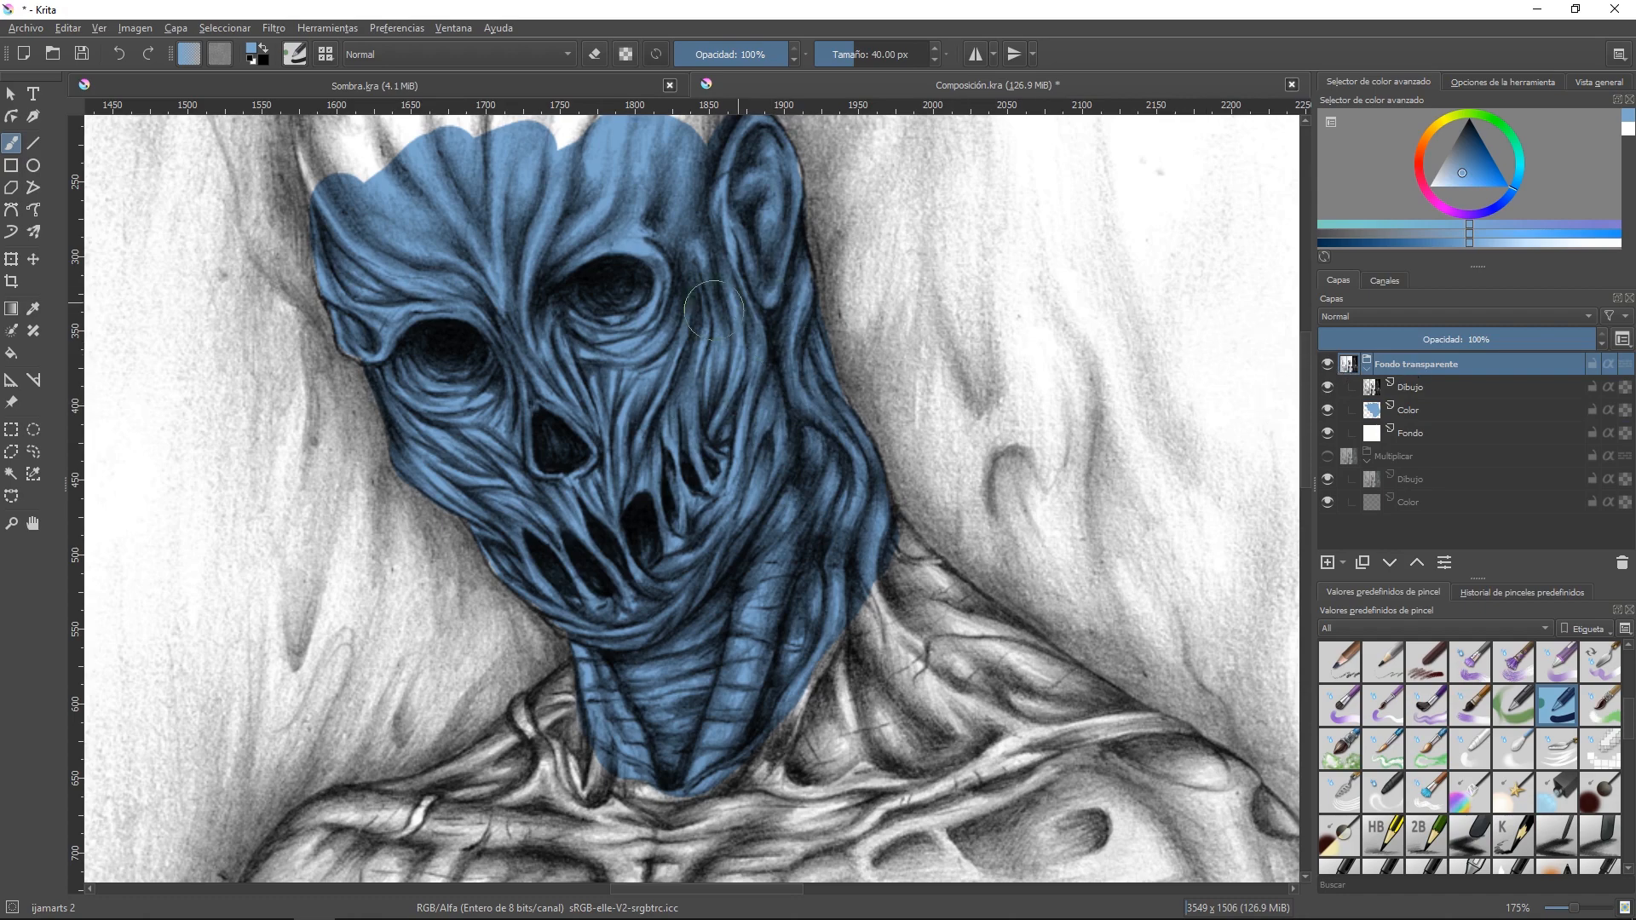
left_click(1331, 363)
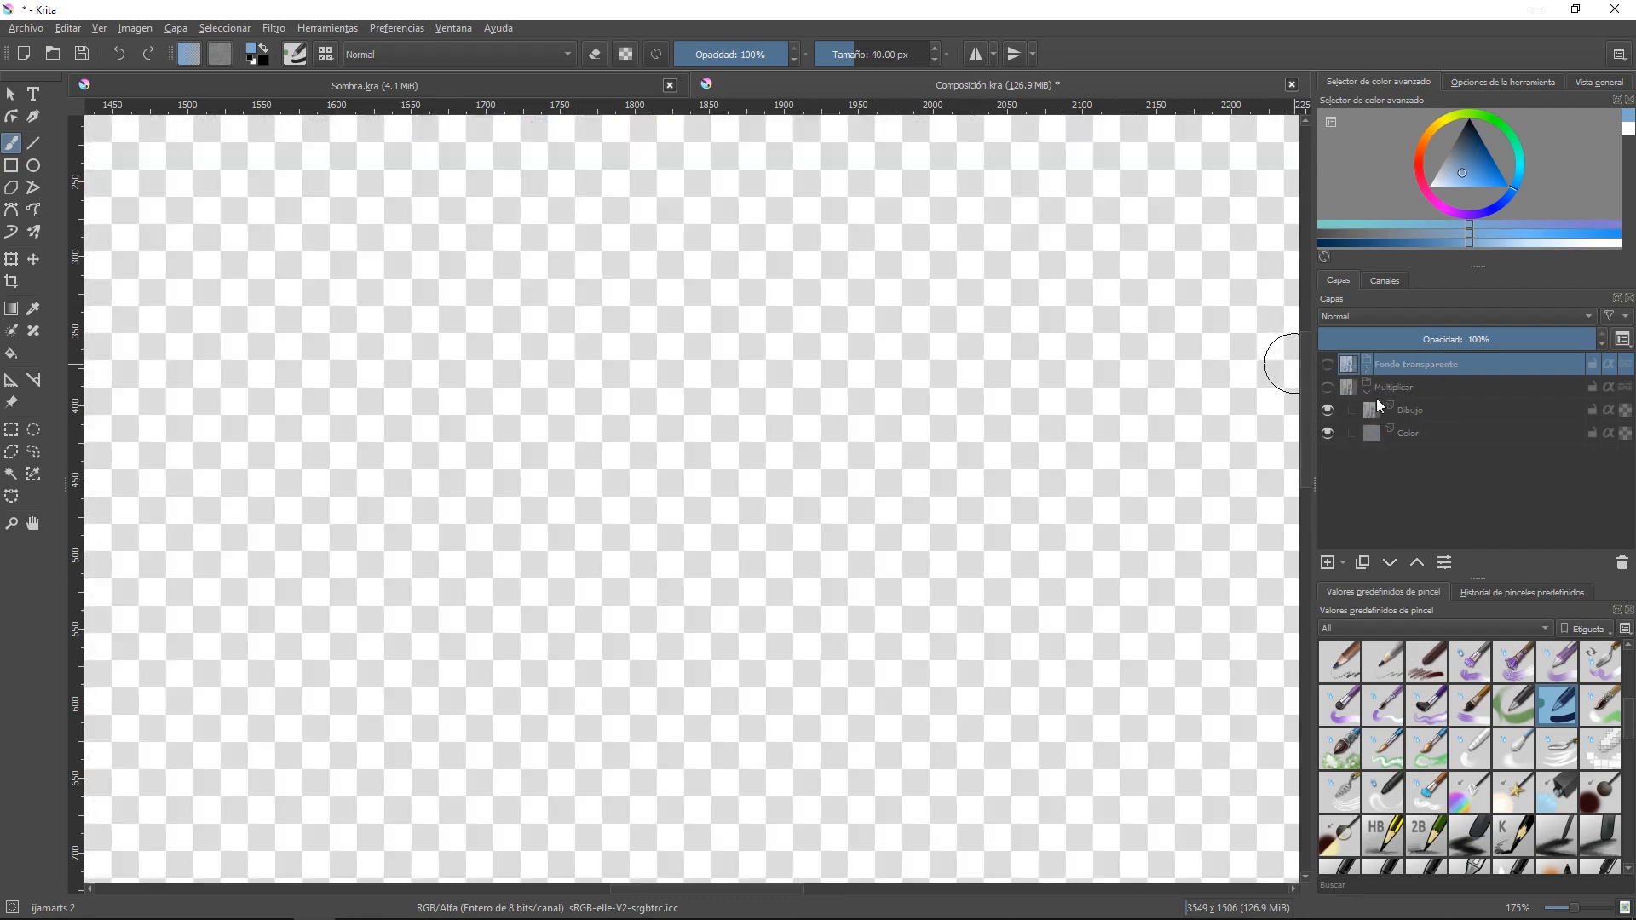
left_click(1327, 387)
left_click(1392, 392)
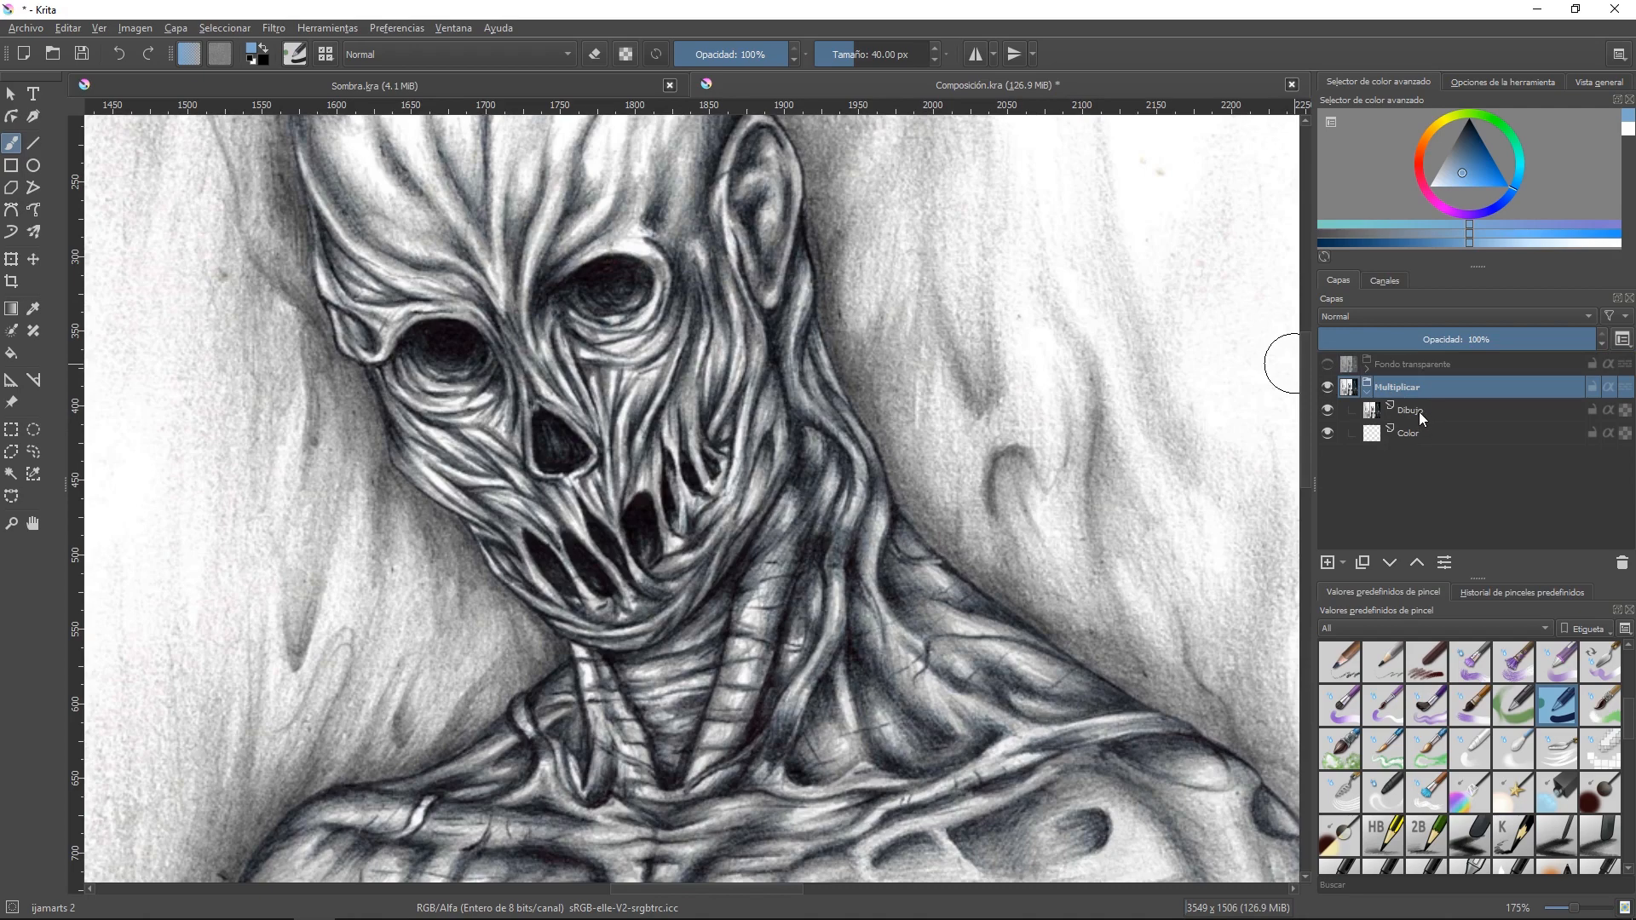
left_click(1419, 411)
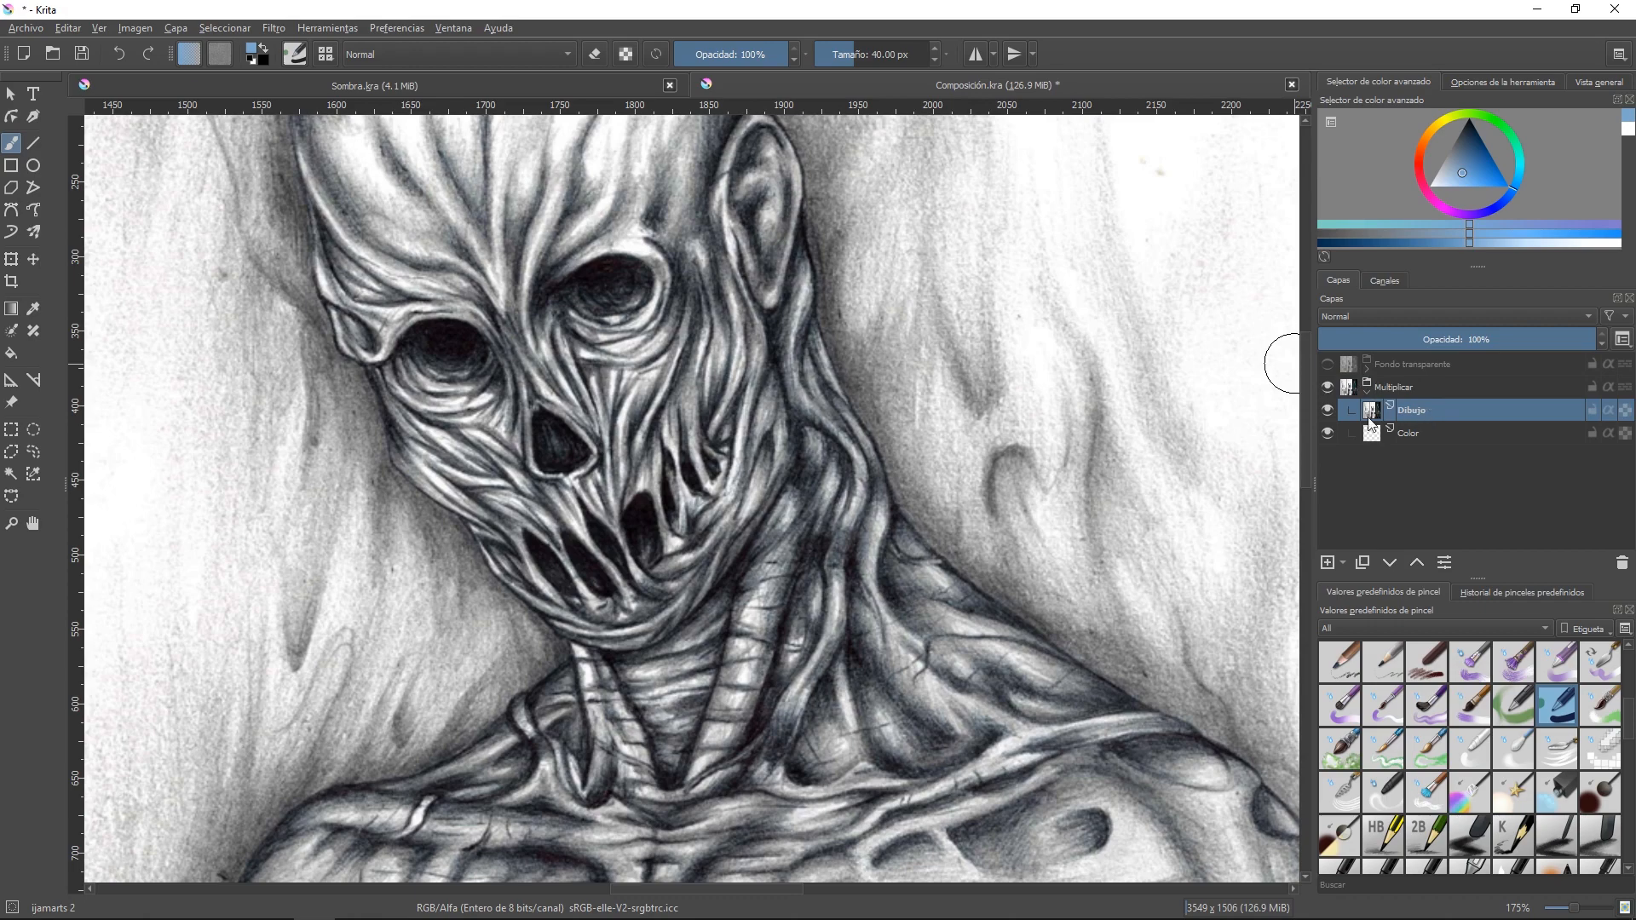
left_click_drag(713, 363, 722, 393)
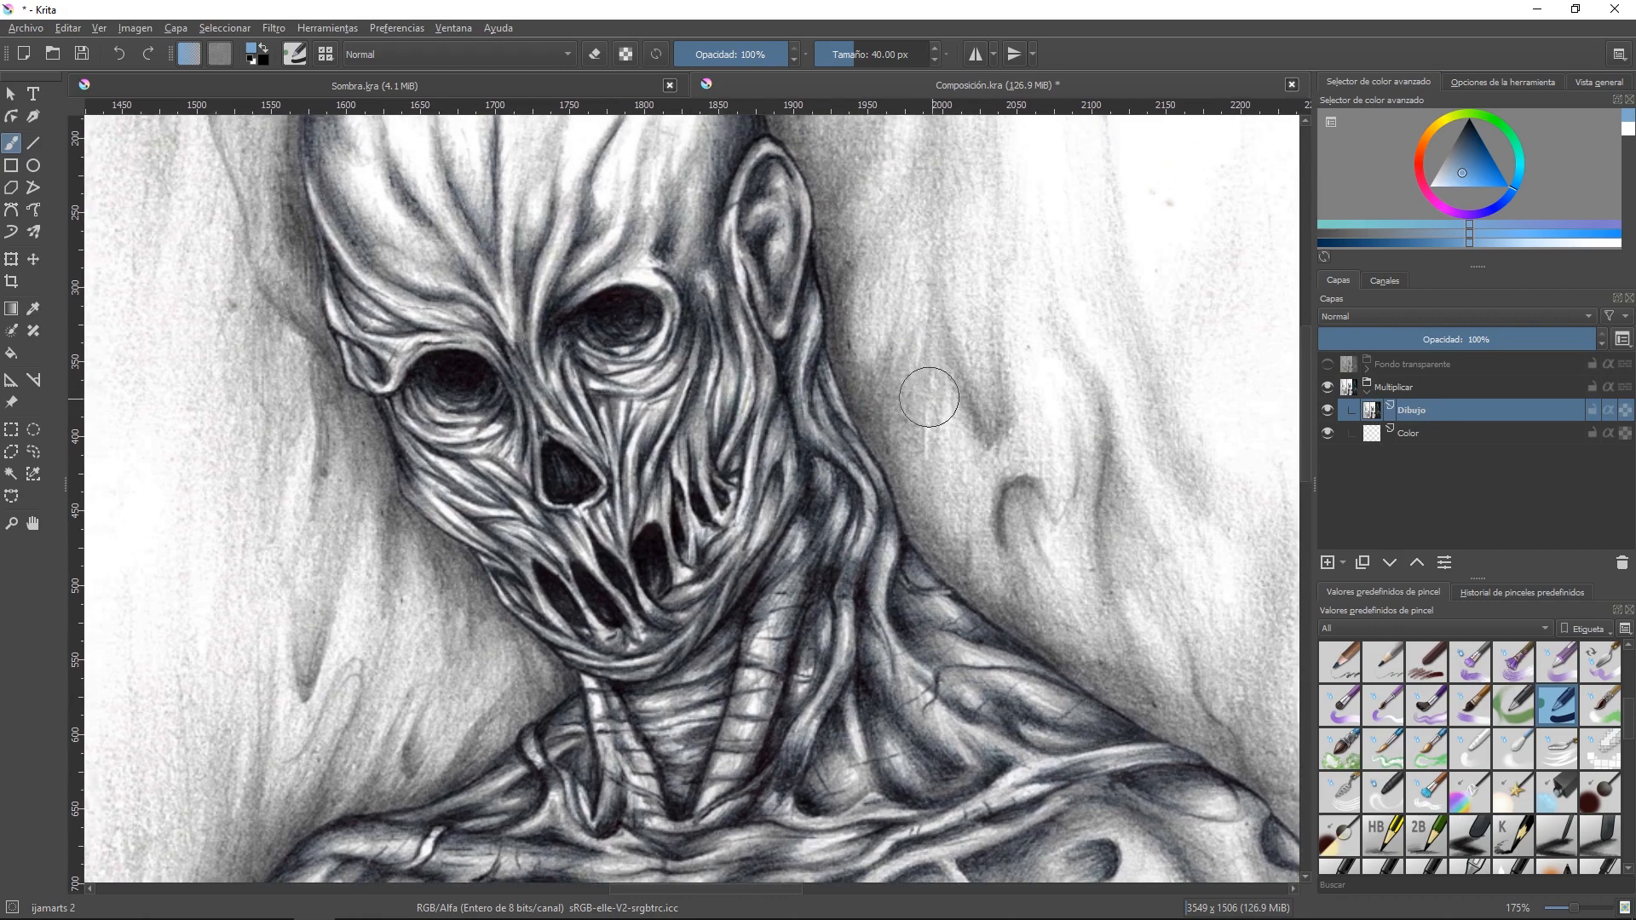
- Desaturate the Dibujo layer in the Multiplicar group using the Luminosidad method
left_click_drag(467, 273, 465, 252)
left_click(274, 29)
mouse_move(330, 74)
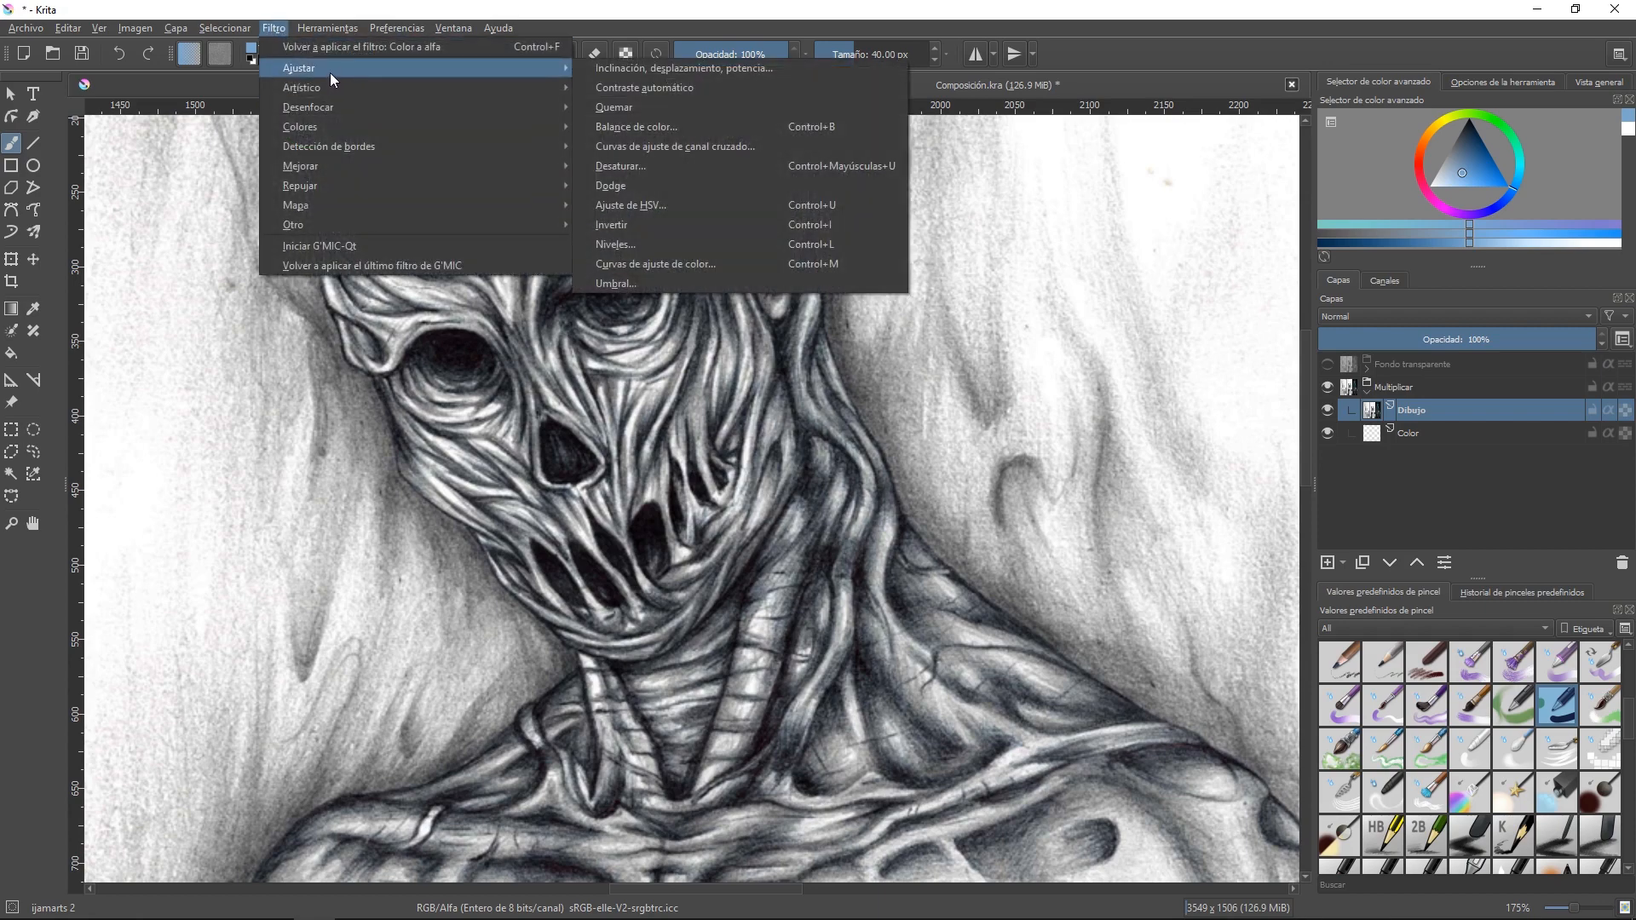
left_click(625, 167)
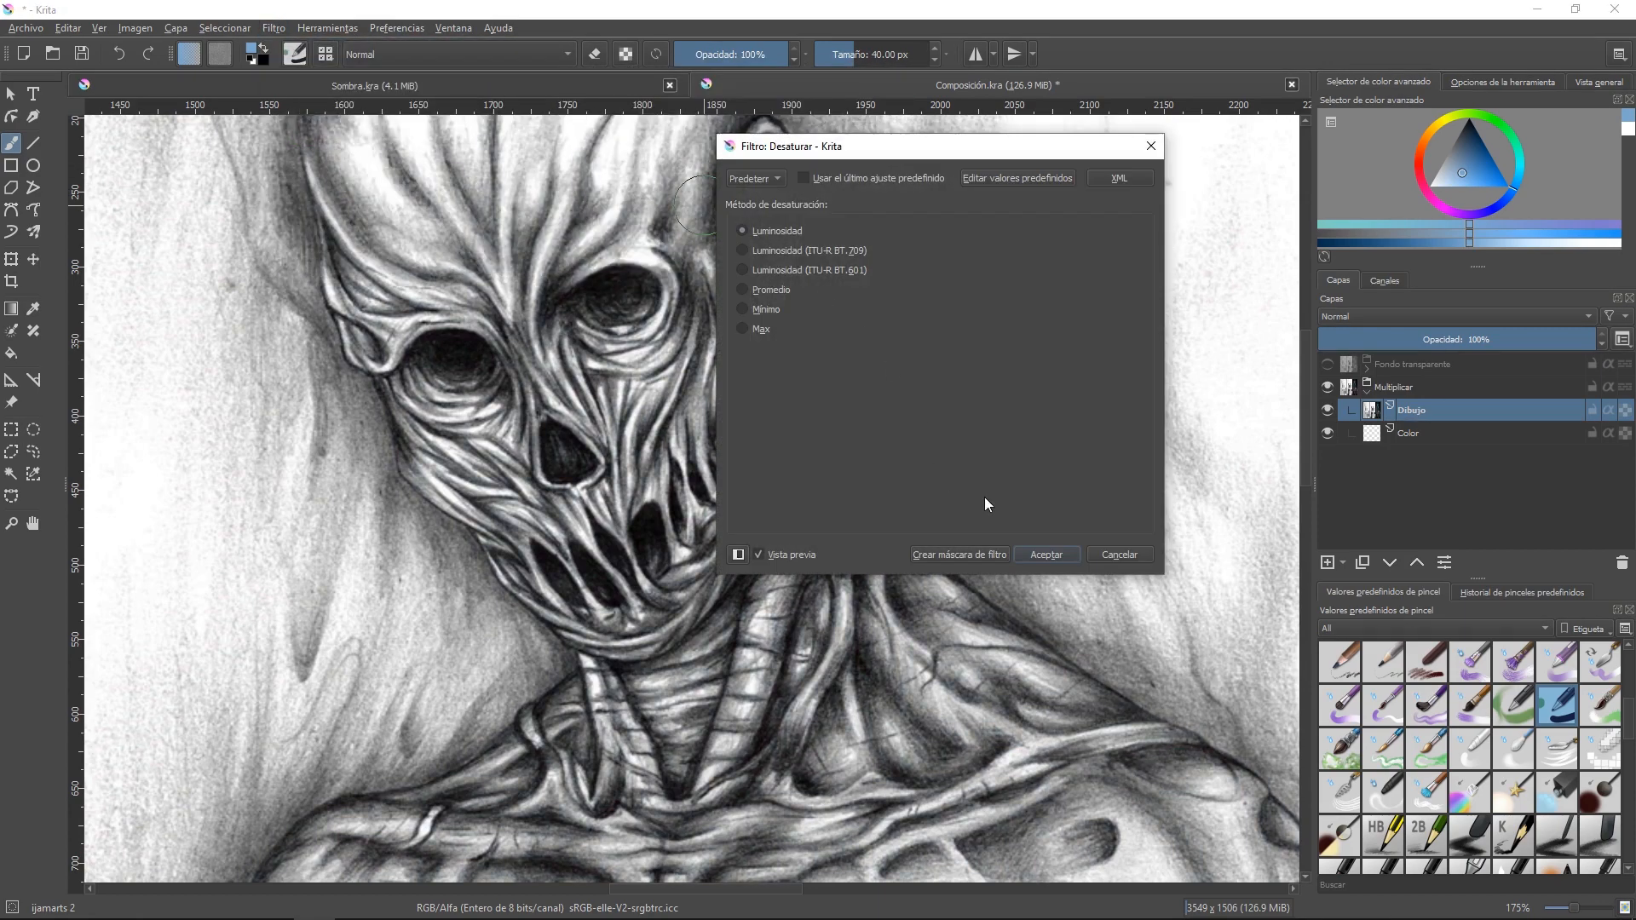
left_click(1046, 555)
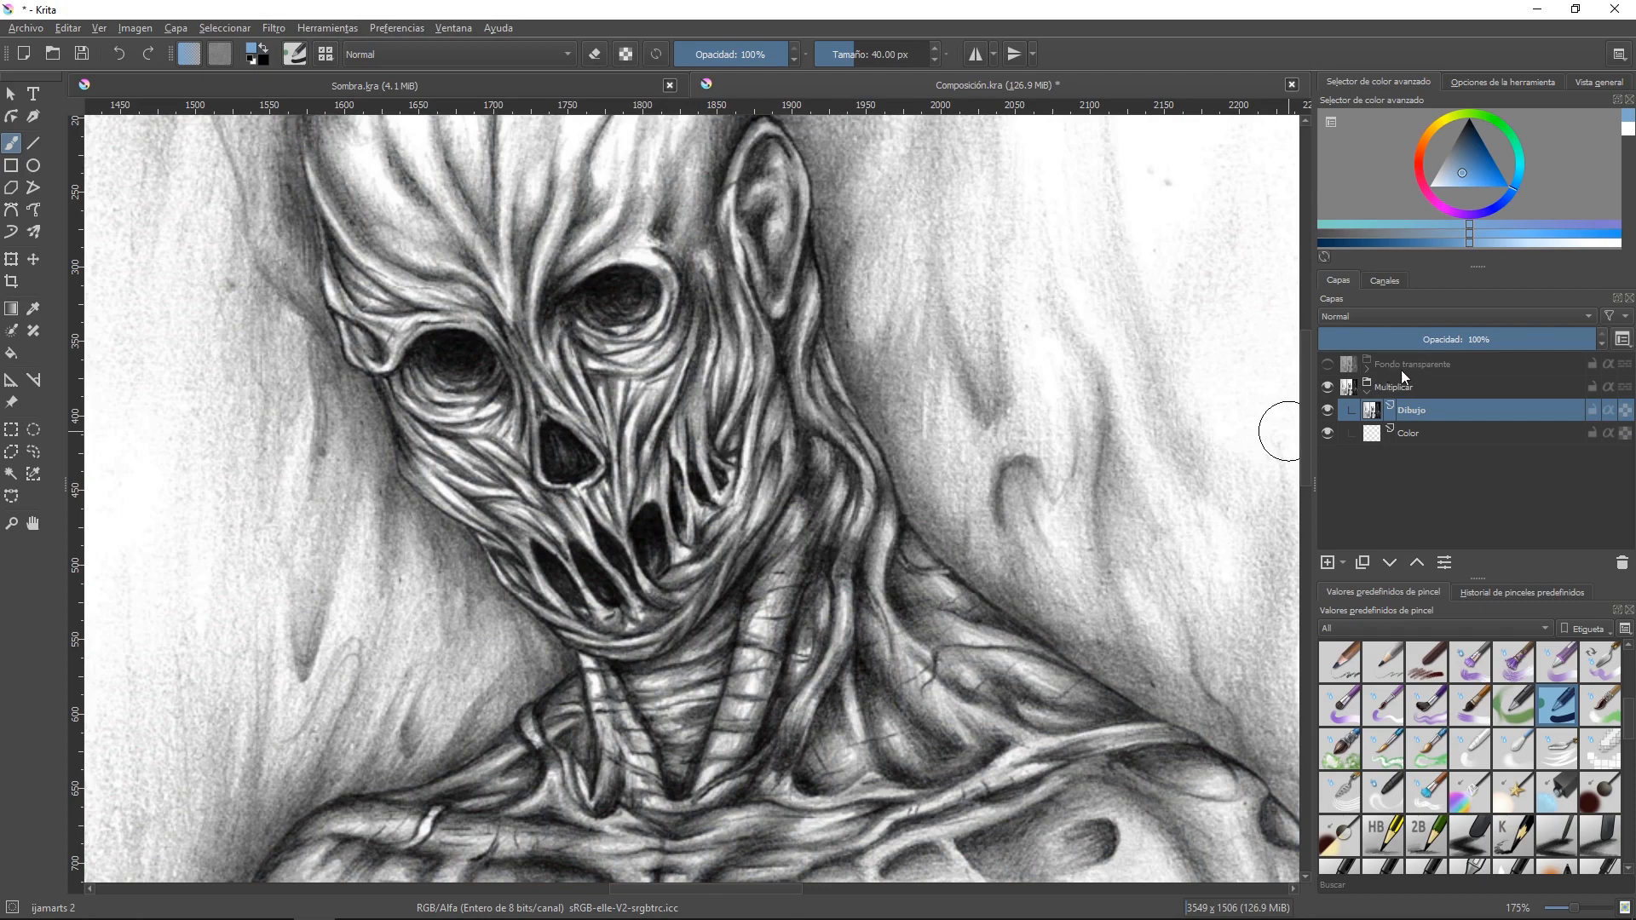
- Paint muted blue over the face on the Multiplicar group's Color layer and move that layer above Dibujo
left_click_drag(789, 445, 828, 486)
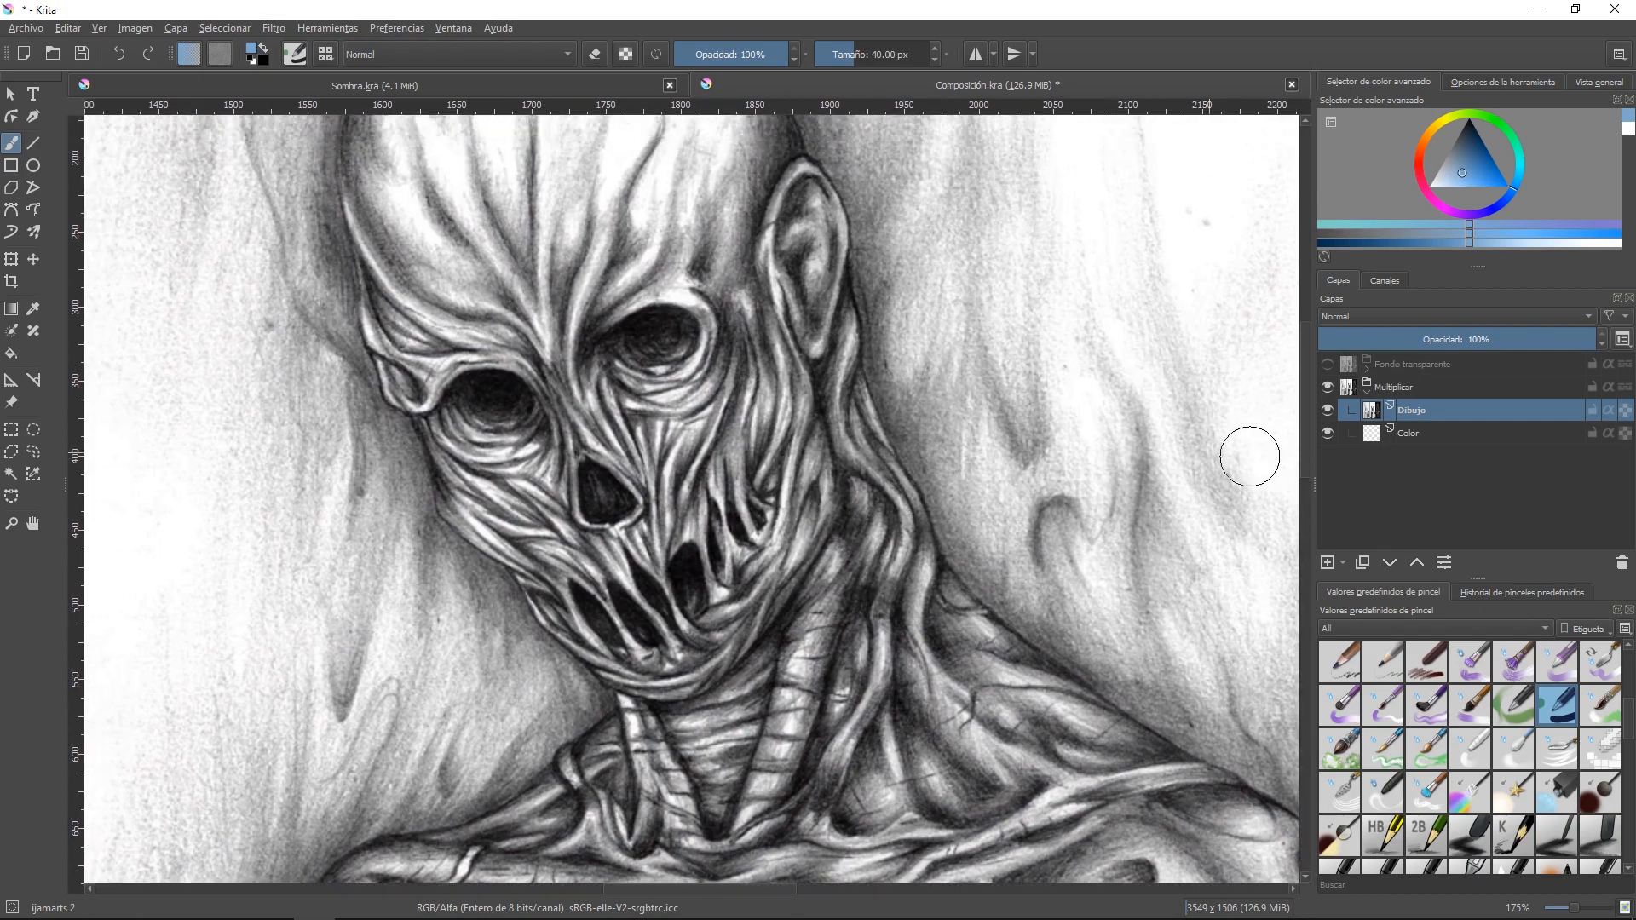
left_click(1410, 433)
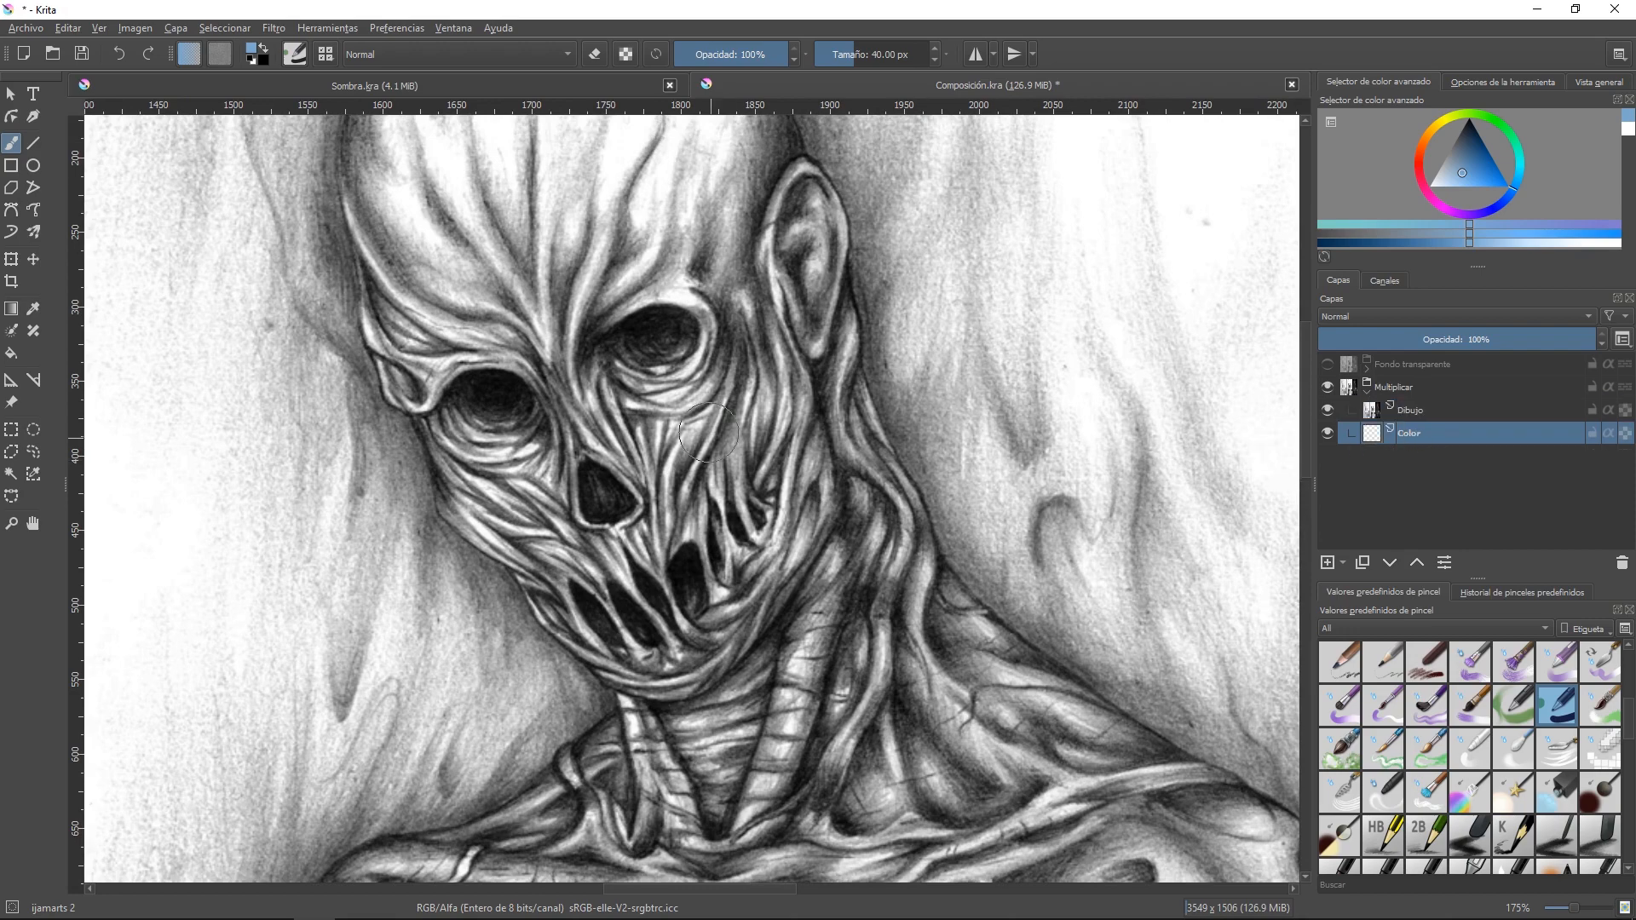
left_click_drag(709, 433, 757, 397)
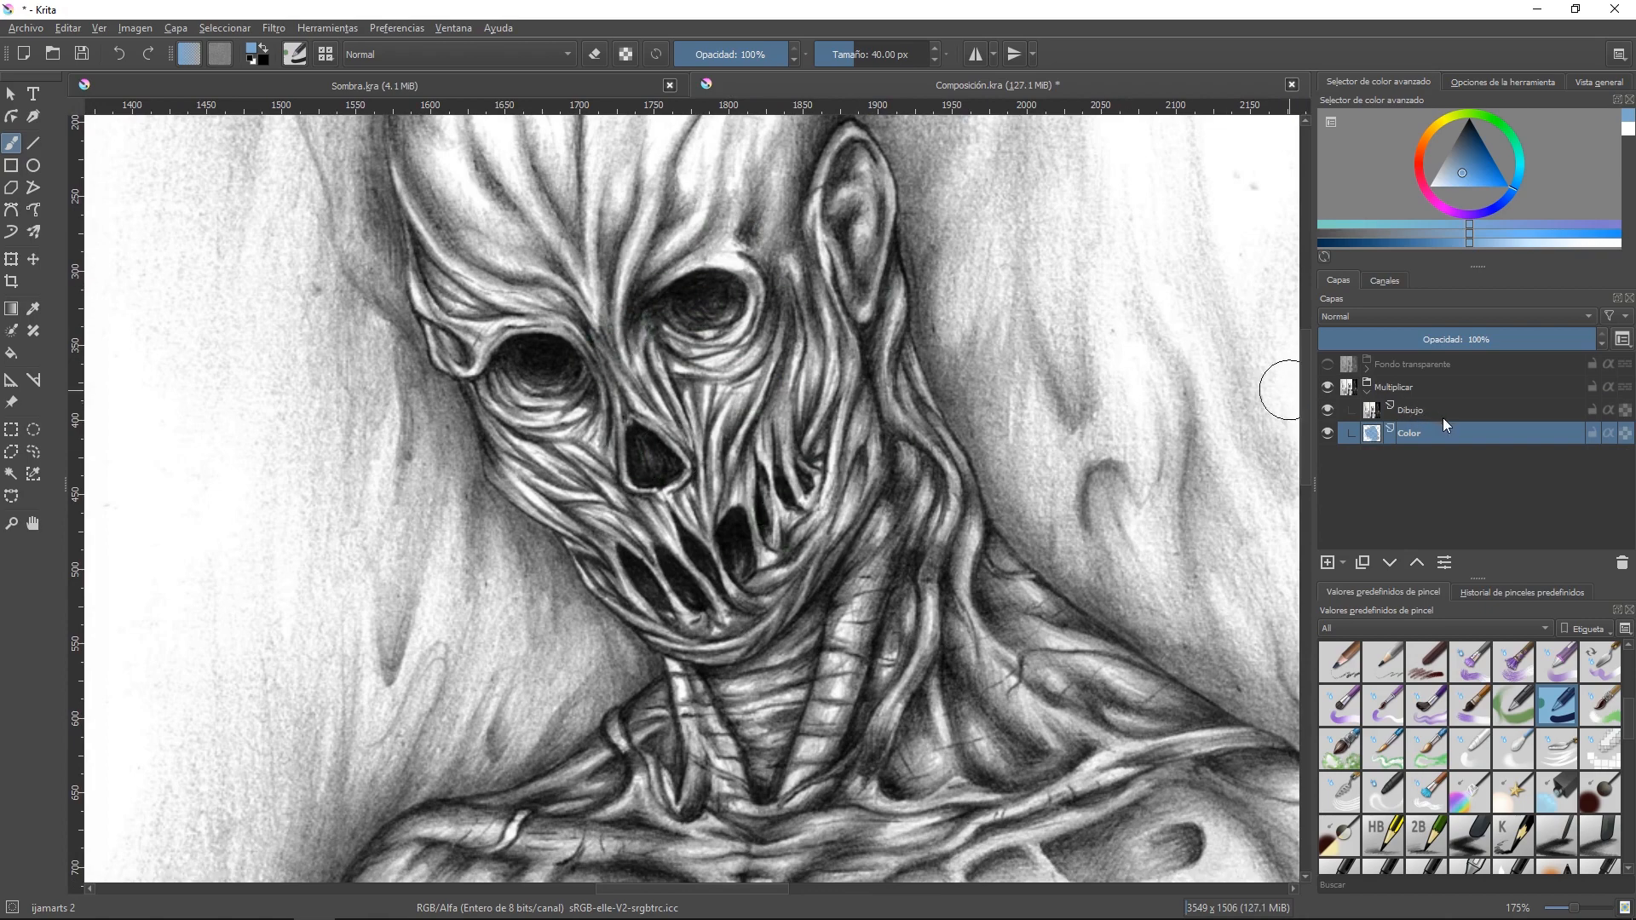
left_click(1417, 562)
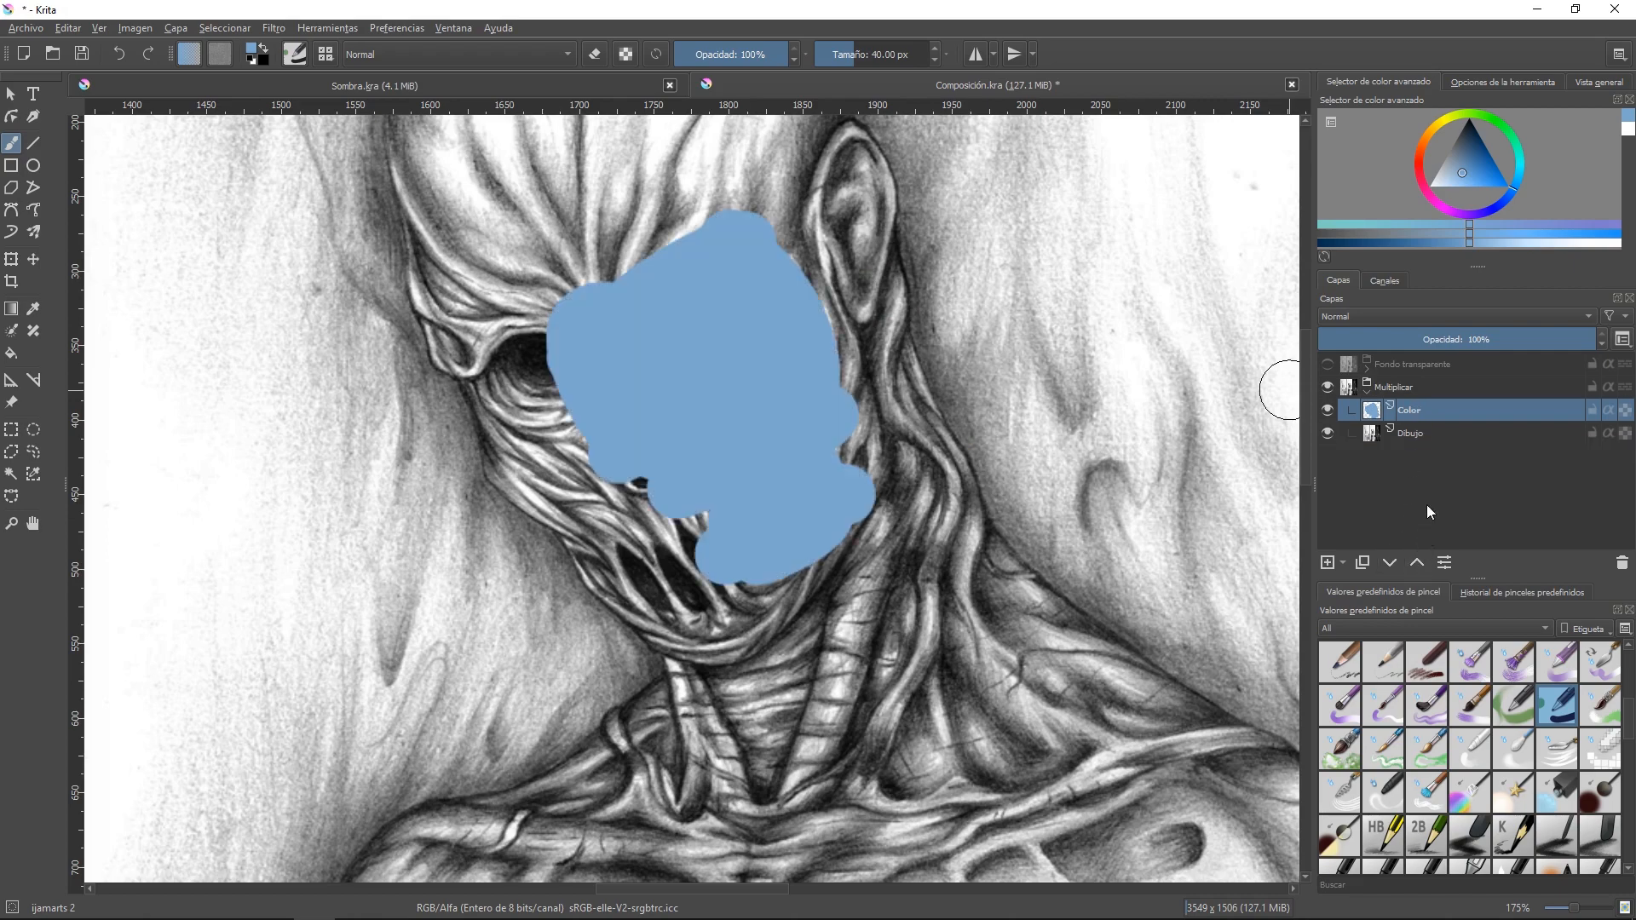
- Extend the blue paint across the whole face and set the Color layer's blending mode to Multiplicar
mouse_move(498, 250)
left_mouse_down()
mouse_move(562, 449)
mouse_move(544, 368)
mouse_move(575, 461)
mouse_move(664, 521)
mouse_move(662, 575)
mouse_move(705, 602)
mouse_move(814, 554)
mouse_move(735, 604)
mouse_move(852, 454)
mouse_move(814, 284)
mouse_move(671, 182)
mouse_move(429, 253)
mouse_move(494, 377)
mouse_move(457, 249)
mouse_move(489, 280)
mouse_move(595, 299)
mouse_move(558, 437)
mouse_move(519, 471)
mouse_move(675, 624)
mouse_move(601, 528)
mouse_move(749, 646)
mouse_move(856, 476)
mouse_move(816, 304)
mouse_move(658, 224)
mouse_move(623, 233)
mouse_move(705, 174)
mouse_move(840, 233)
mouse_move(866, 476)
left_mouse_up()
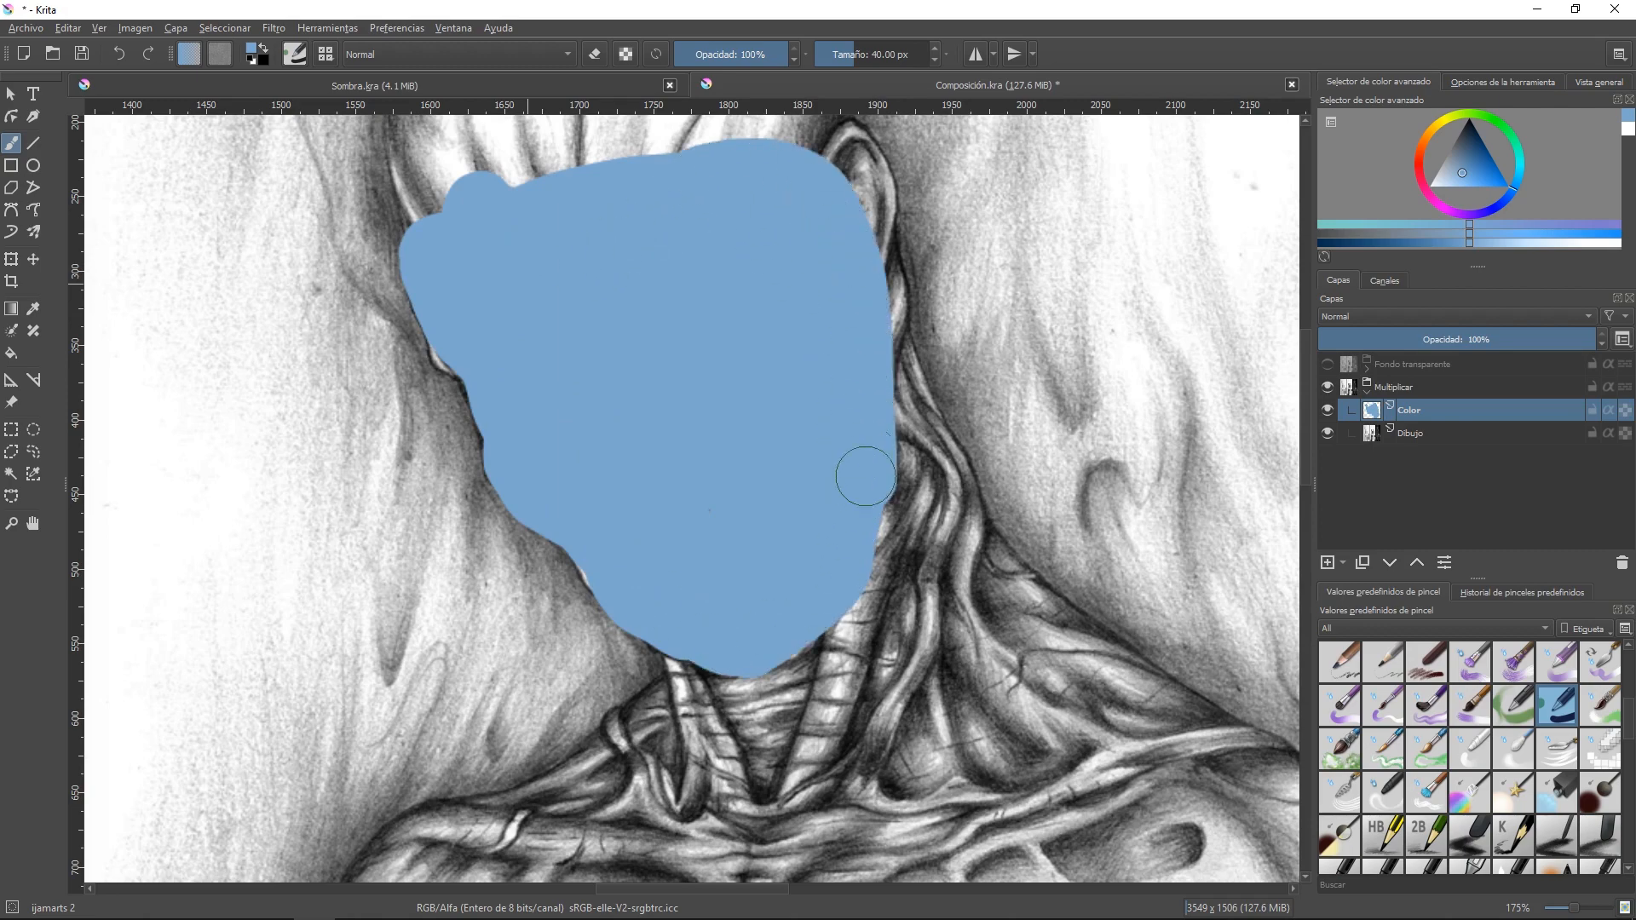
left_click(1363, 317)
left_click(1349, 444)
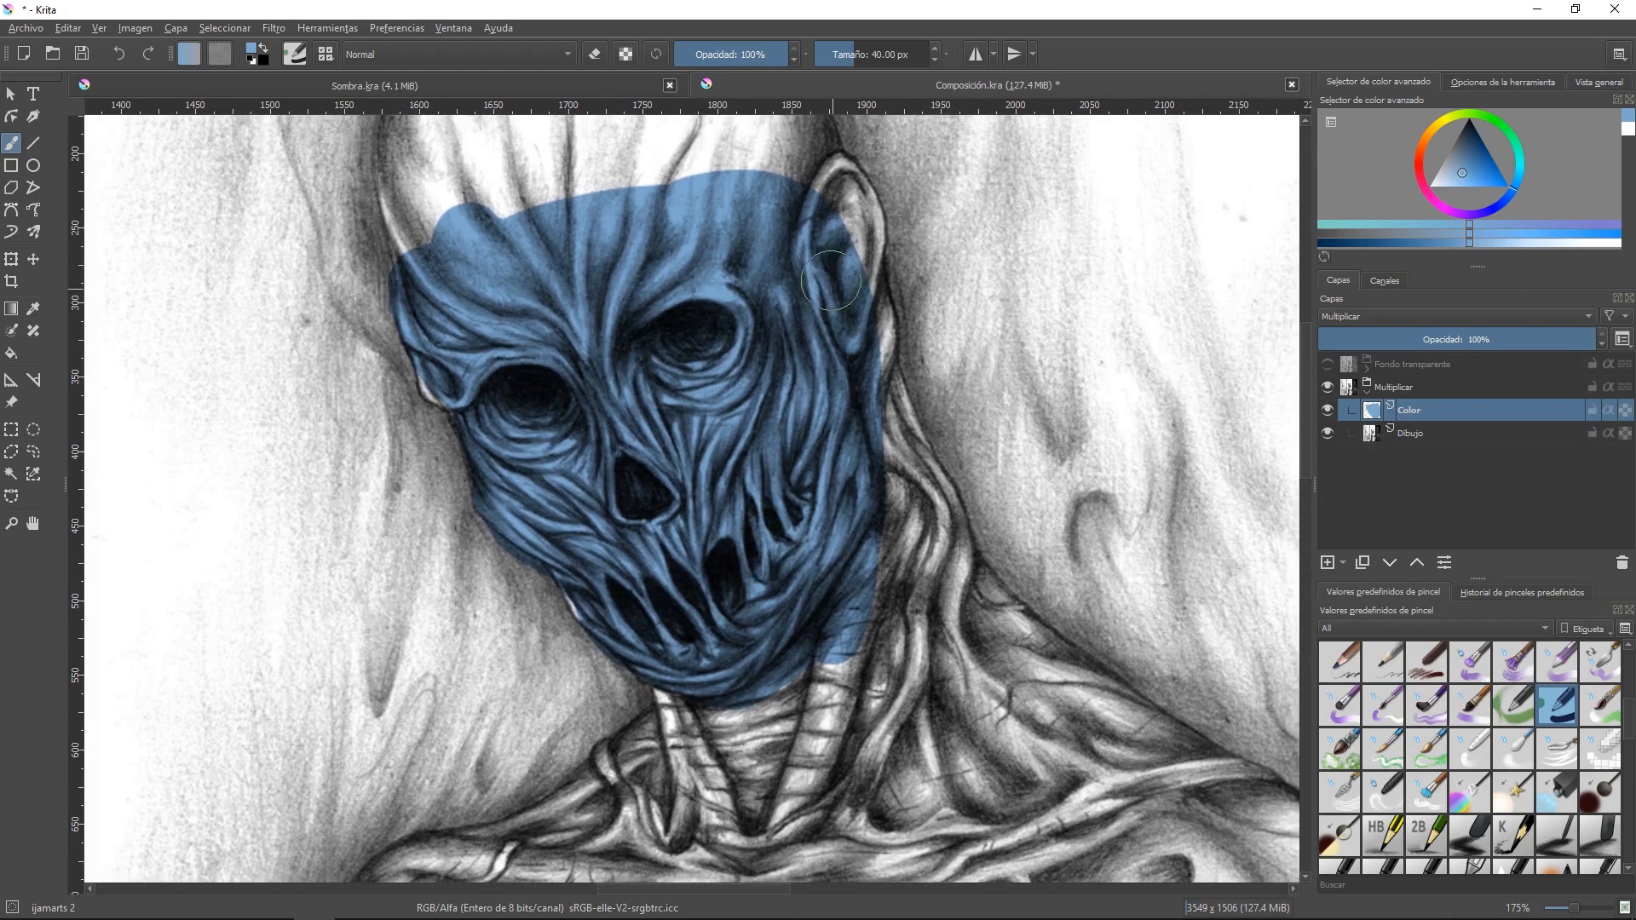
- Paint the ear, forehead side and neck down to the start of the shoulder in muted blue on the Color layer
mouse_move(831, 281)
left_mouse_down()
mouse_move(891, 494)
mouse_move(847, 627)
mouse_move(888, 578)
mouse_move(756, 668)
mouse_move(771, 675)
mouse_move(892, 568)
mouse_move(871, 377)
mouse_move(923, 490)
mouse_move(867, 619)
left_mouse_up()
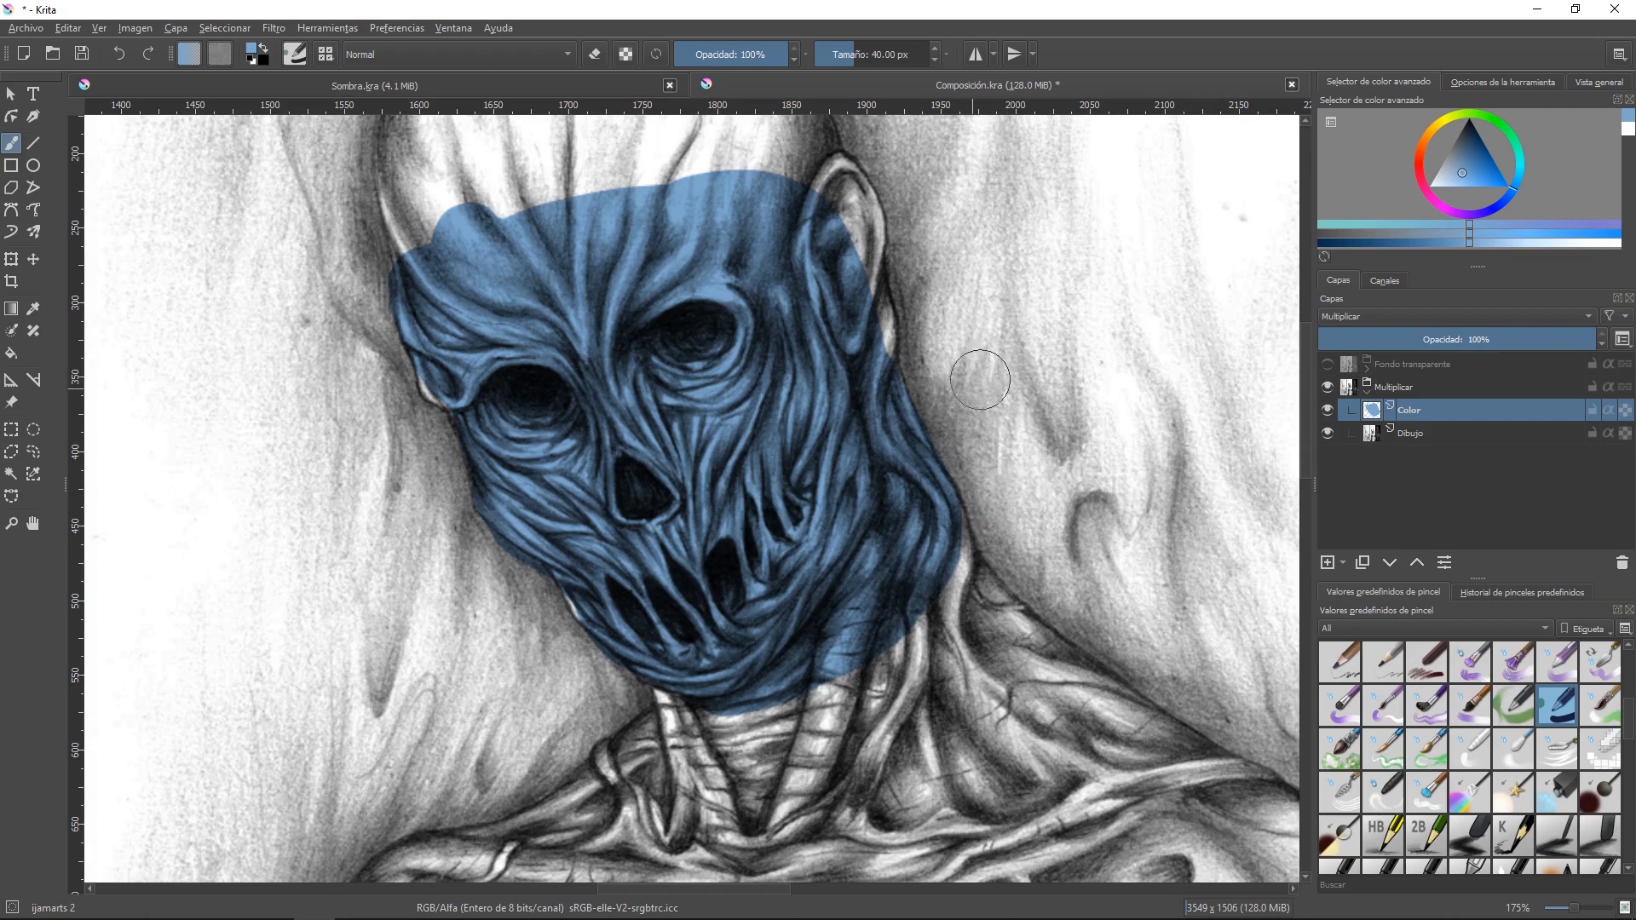
left_click_drag(980, 379, 1002, 468)
mouse_move(811, 260)
left_mouse_down()
mouse_move(858, 336)
mouse_move(825, 259)
mouse_move(862, 300)
mouse_move(875, 428)
mouse_move(788, 250)
mouse_move(567, 290)
mouse_move(432, 344)
mouse_move(464, 311)
mouse_move(797, 197)
left_mouse_up()
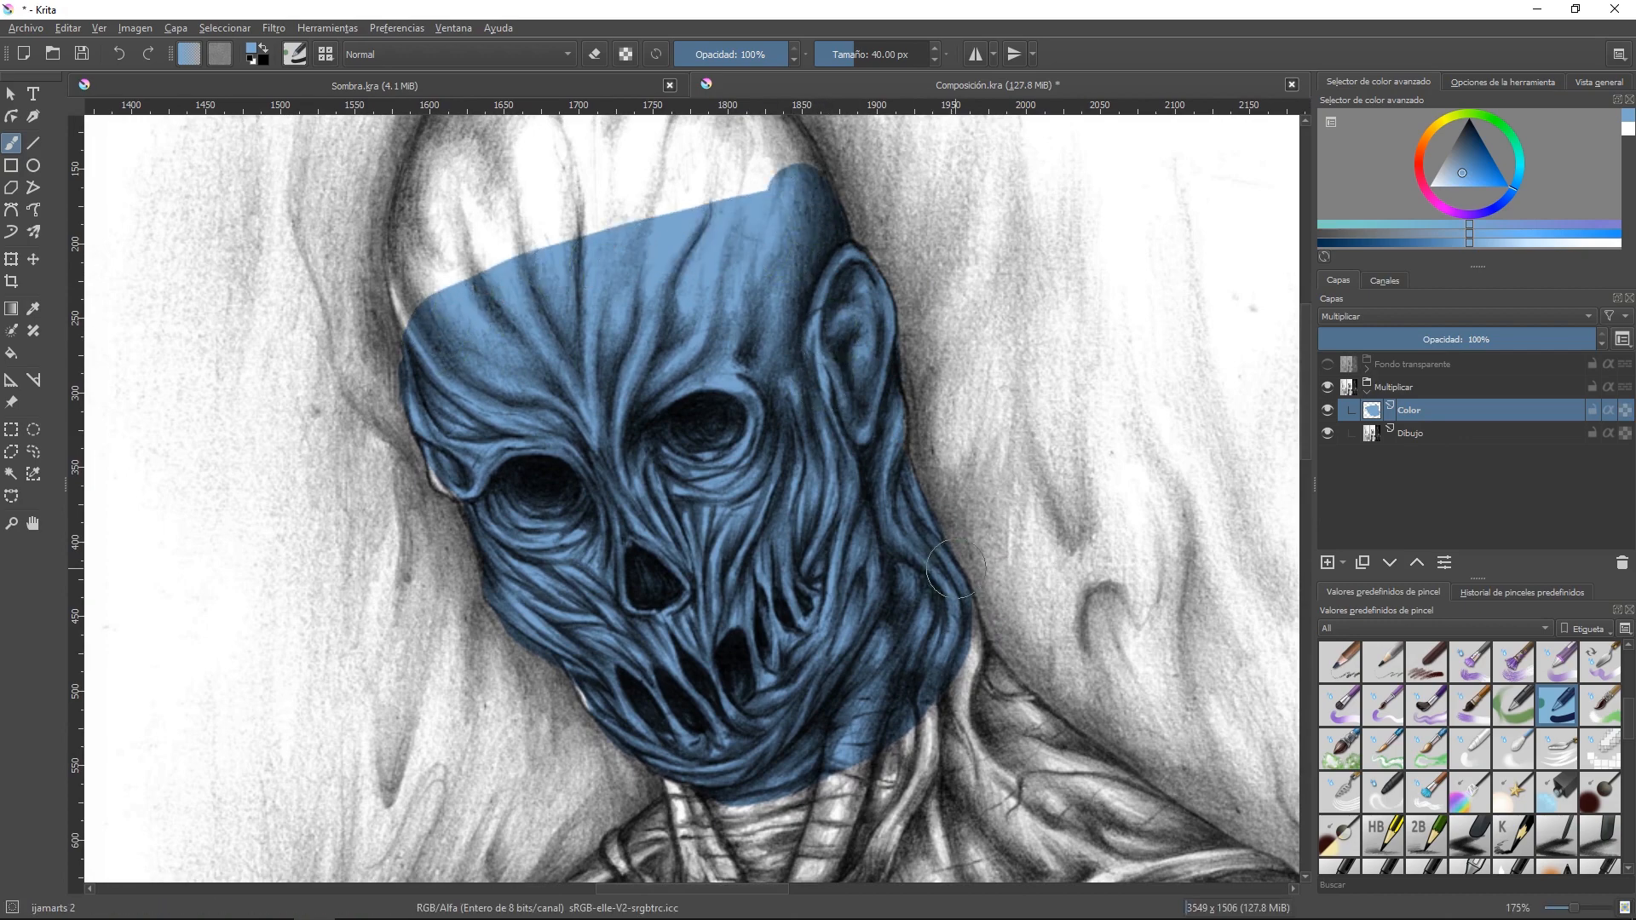
left_click_drag(954, 568, 982, 406)
left_click_drag(823, 361, 811, 269)
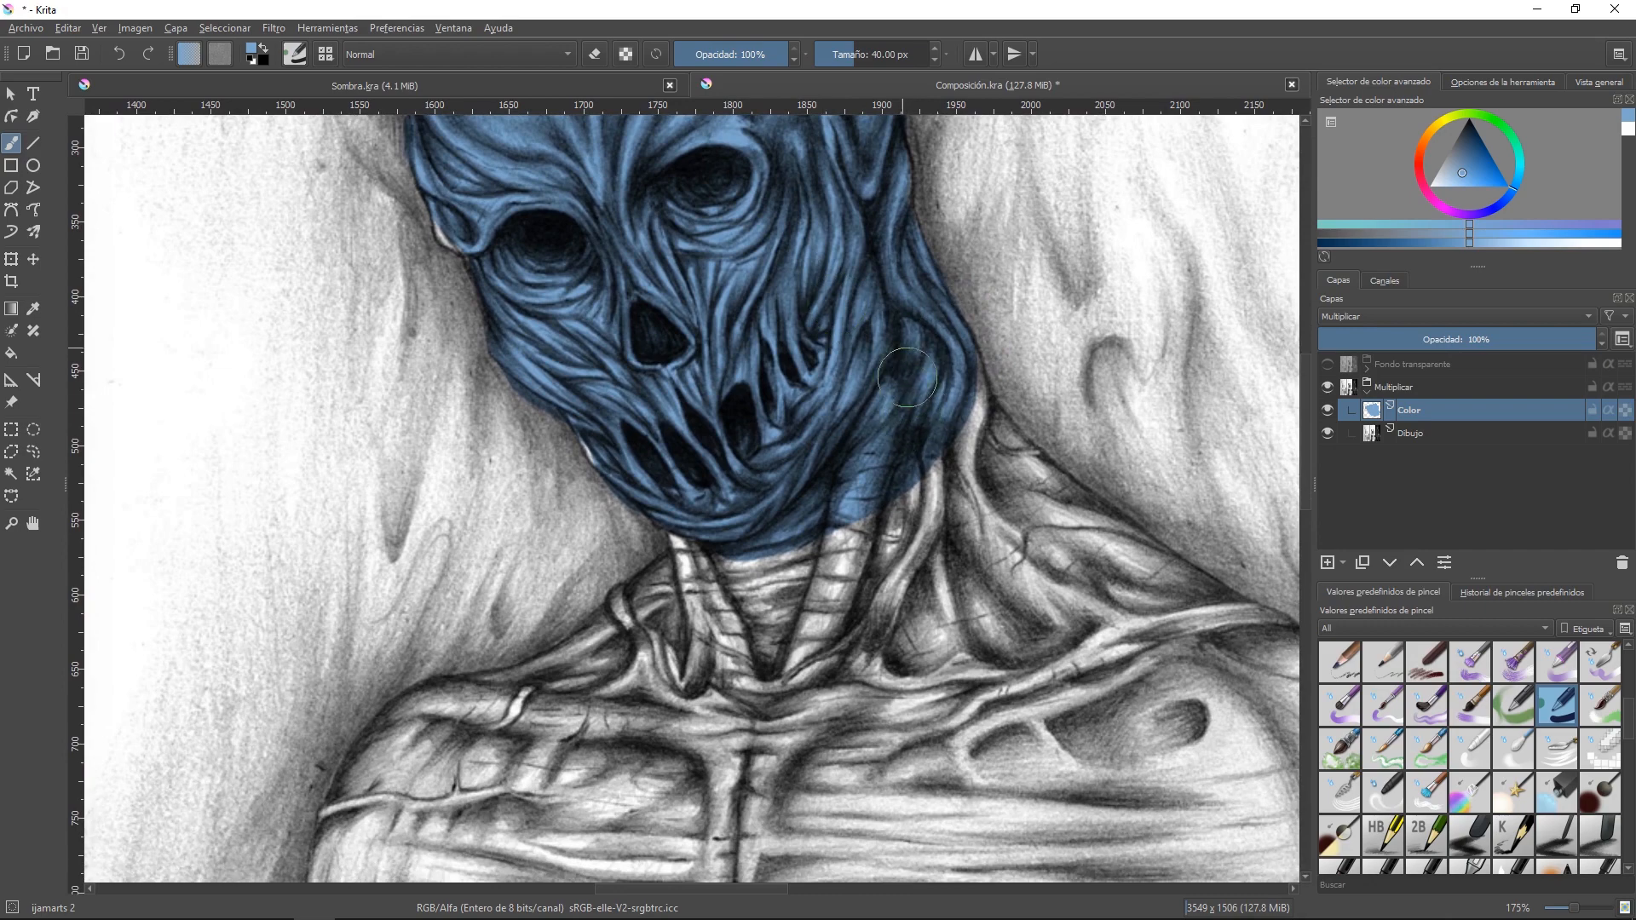
mouse_move(912, 329)
left_mouse_down()
mouse_move(961, 411)
mouse_move(946, 364)
mouse_move(960, 442)
mouse_move(943, 356)
mouse_move(964, 445)
mouse_move(1011, 486)
mouse_move(951, 394)
mouse_move(1041, 508)
mouse_move(990, 455)
mouse_move(1053, 505)
left_mouse_up()
mouse_move(897, 486)
left_mouse_down()
mouse_move(1039, 499)
mouse_move(831, 522)
mouse_move(702, 577)
mouse_move(695, 511)
mouse_move(715, 565)
mouse_move(863, 567)
mouse_move(1024, 525)
mouse_move(719, 599)
mouse_move(1082, 517)
left_mouse_up()
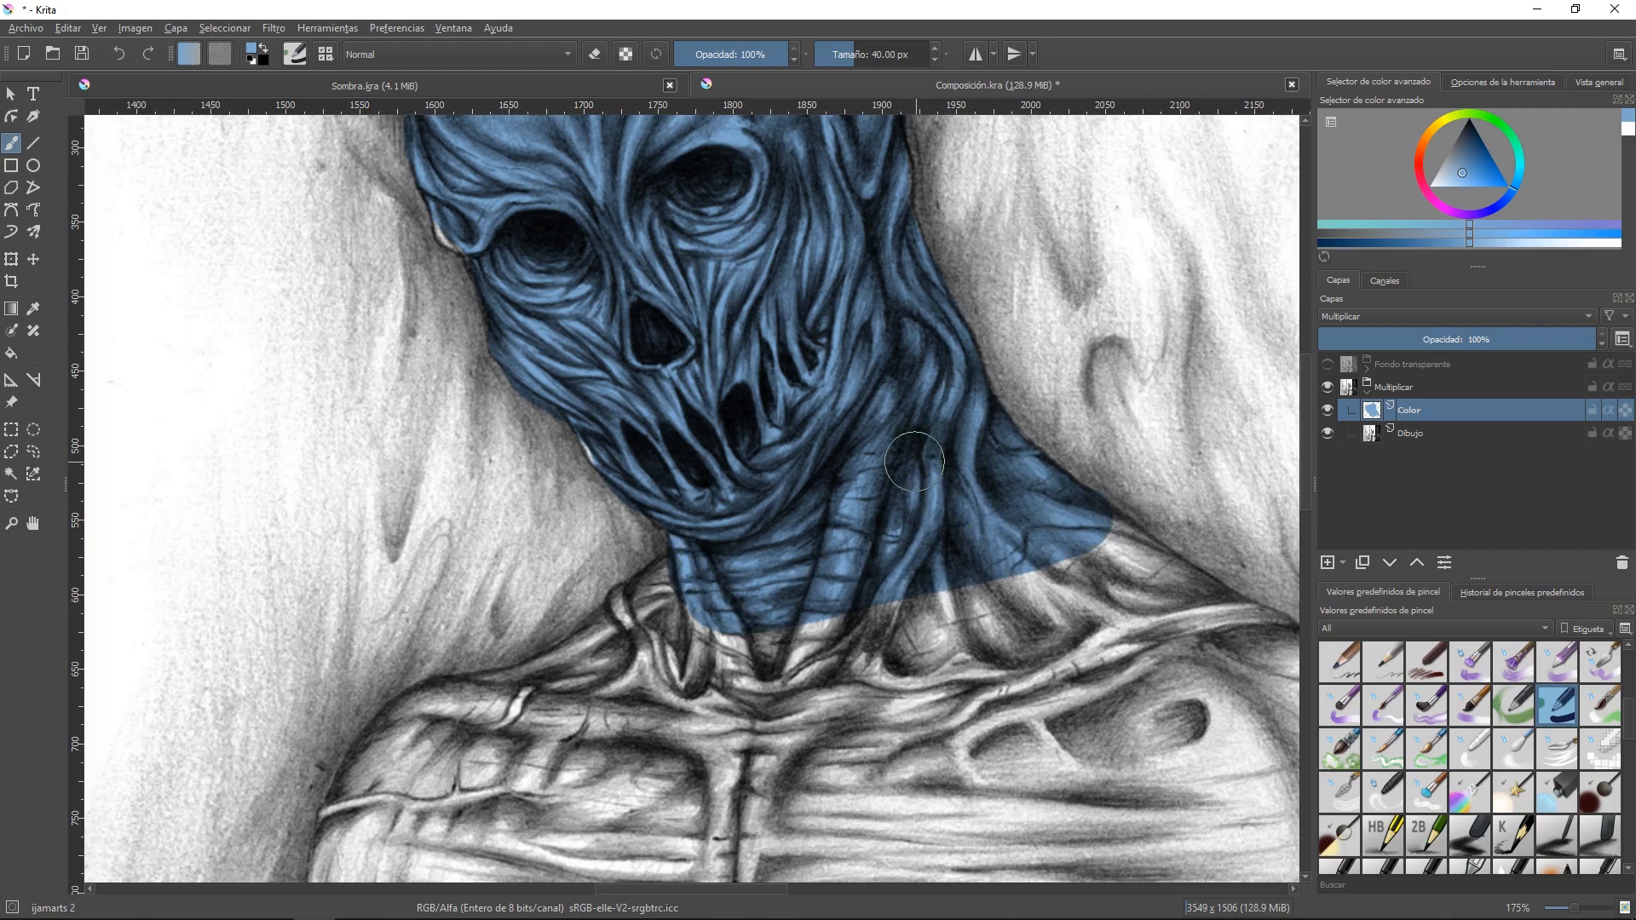
- Add a new paint layer above Color in the Multiplicar group and set its blending mode to Multiplicar
scroll(914, 461, "up", 5)
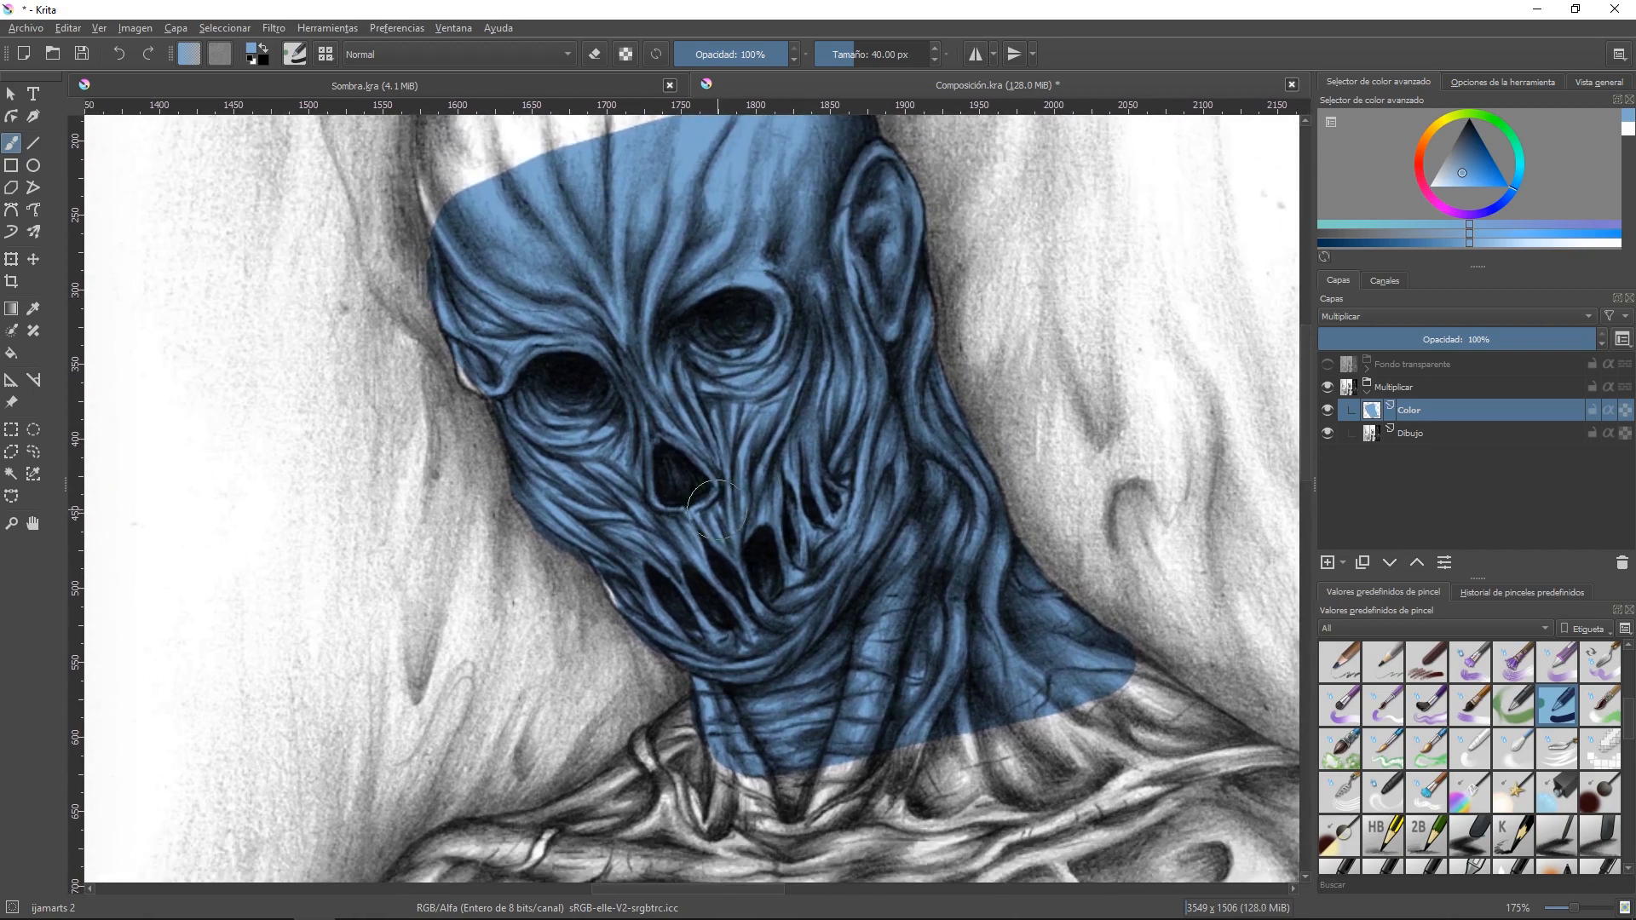
scroll(920, 562, "down", 3)
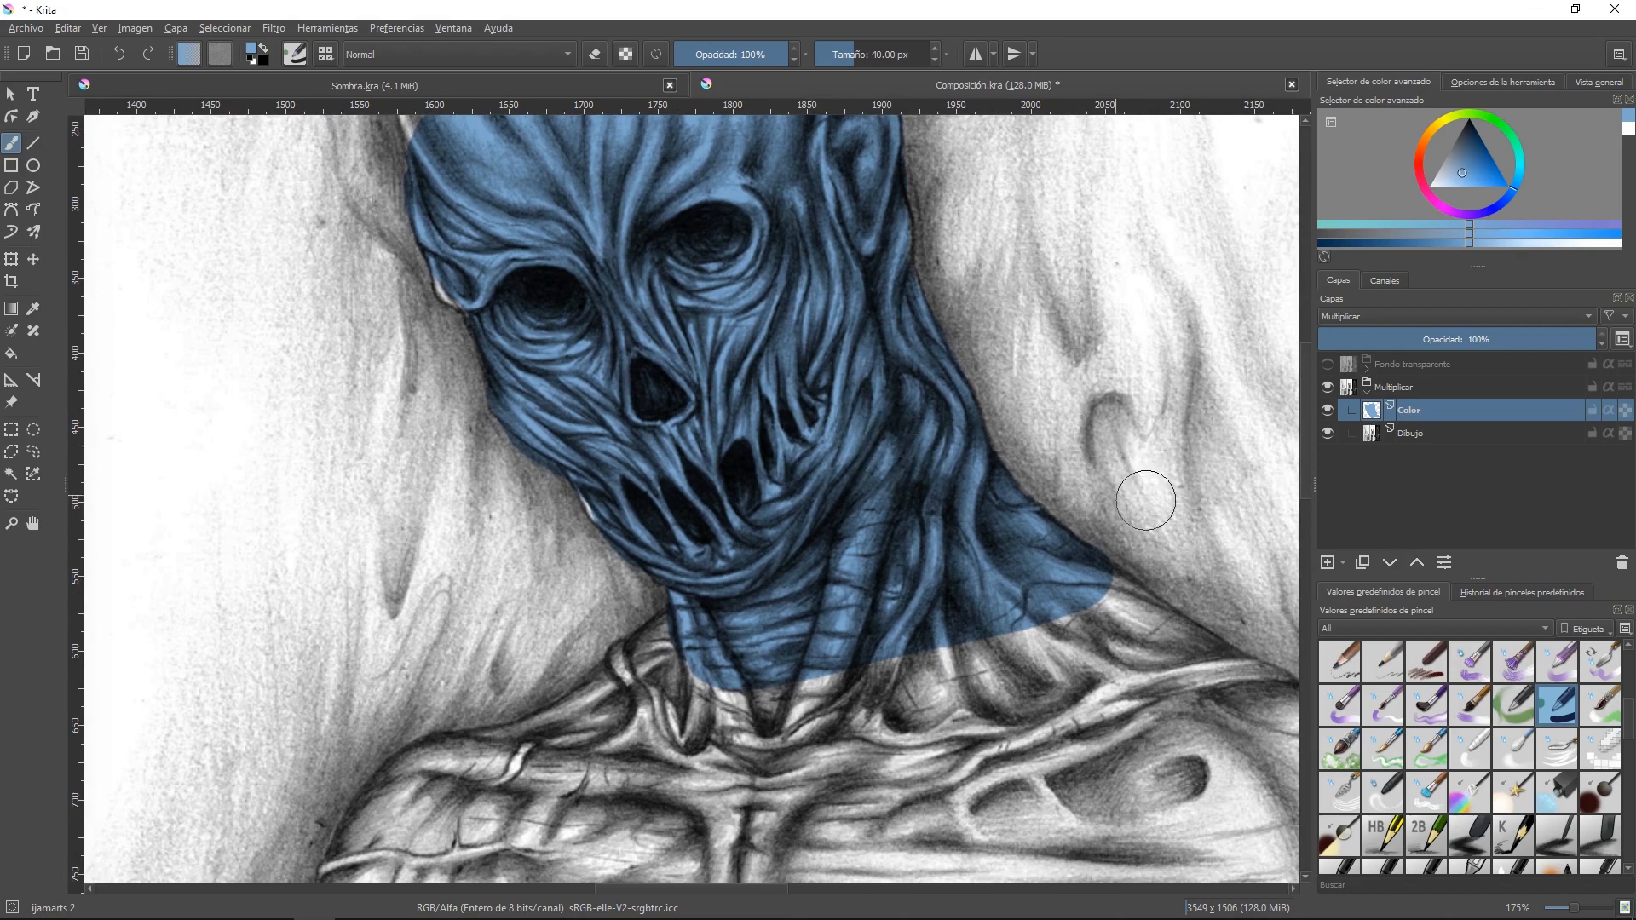
left_click(1327, 563)
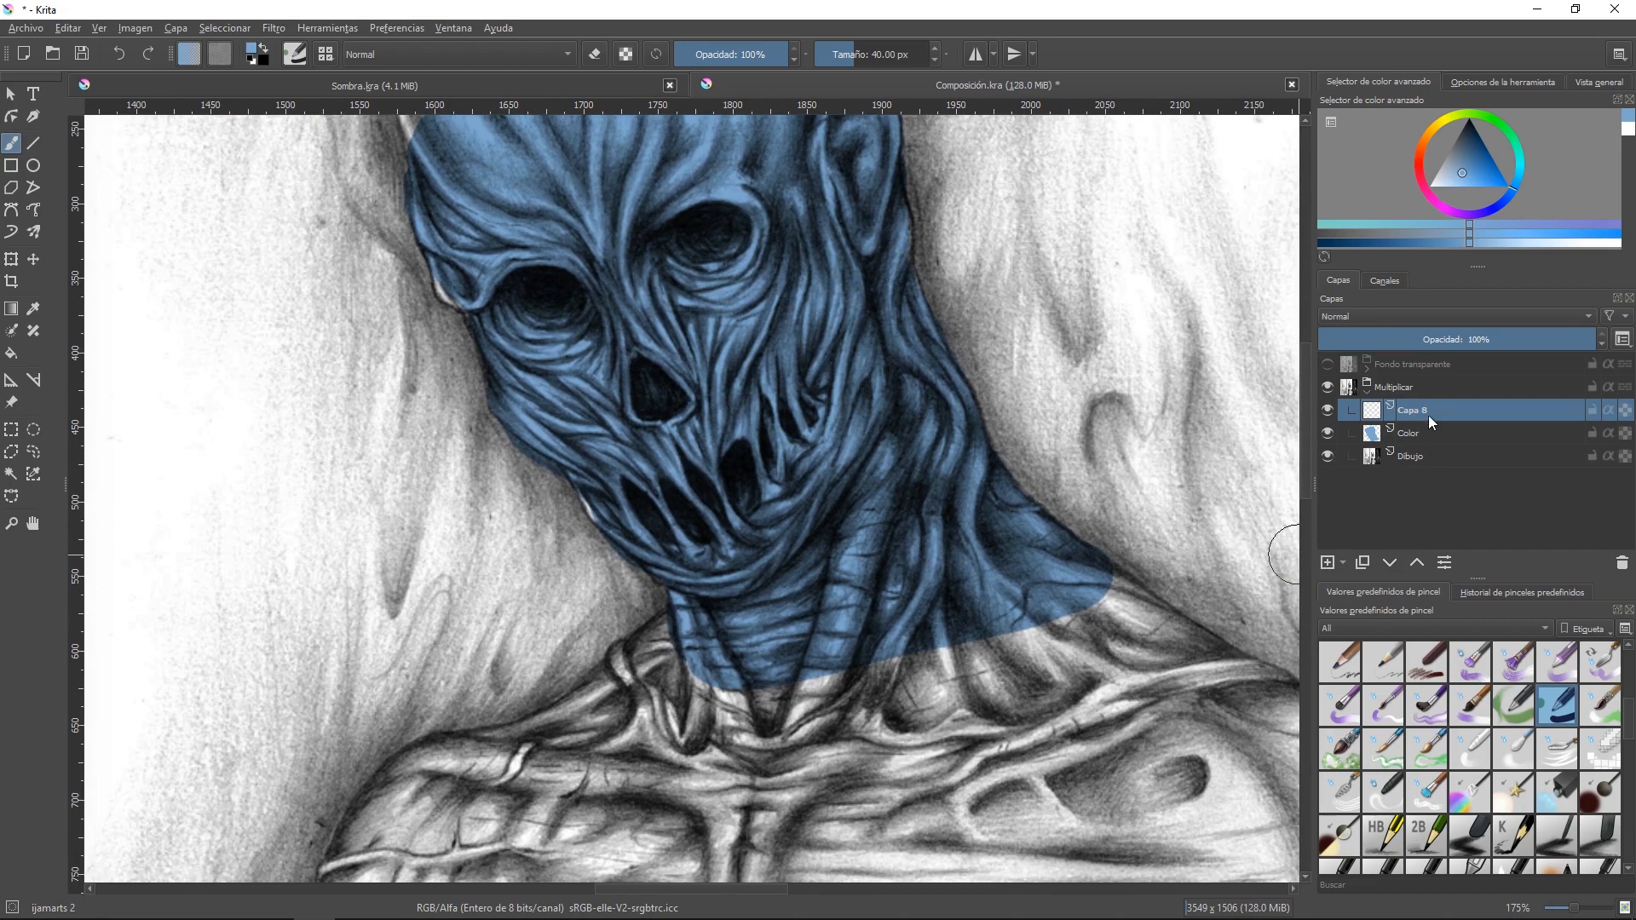
scroll(929, 530, "down", 3)
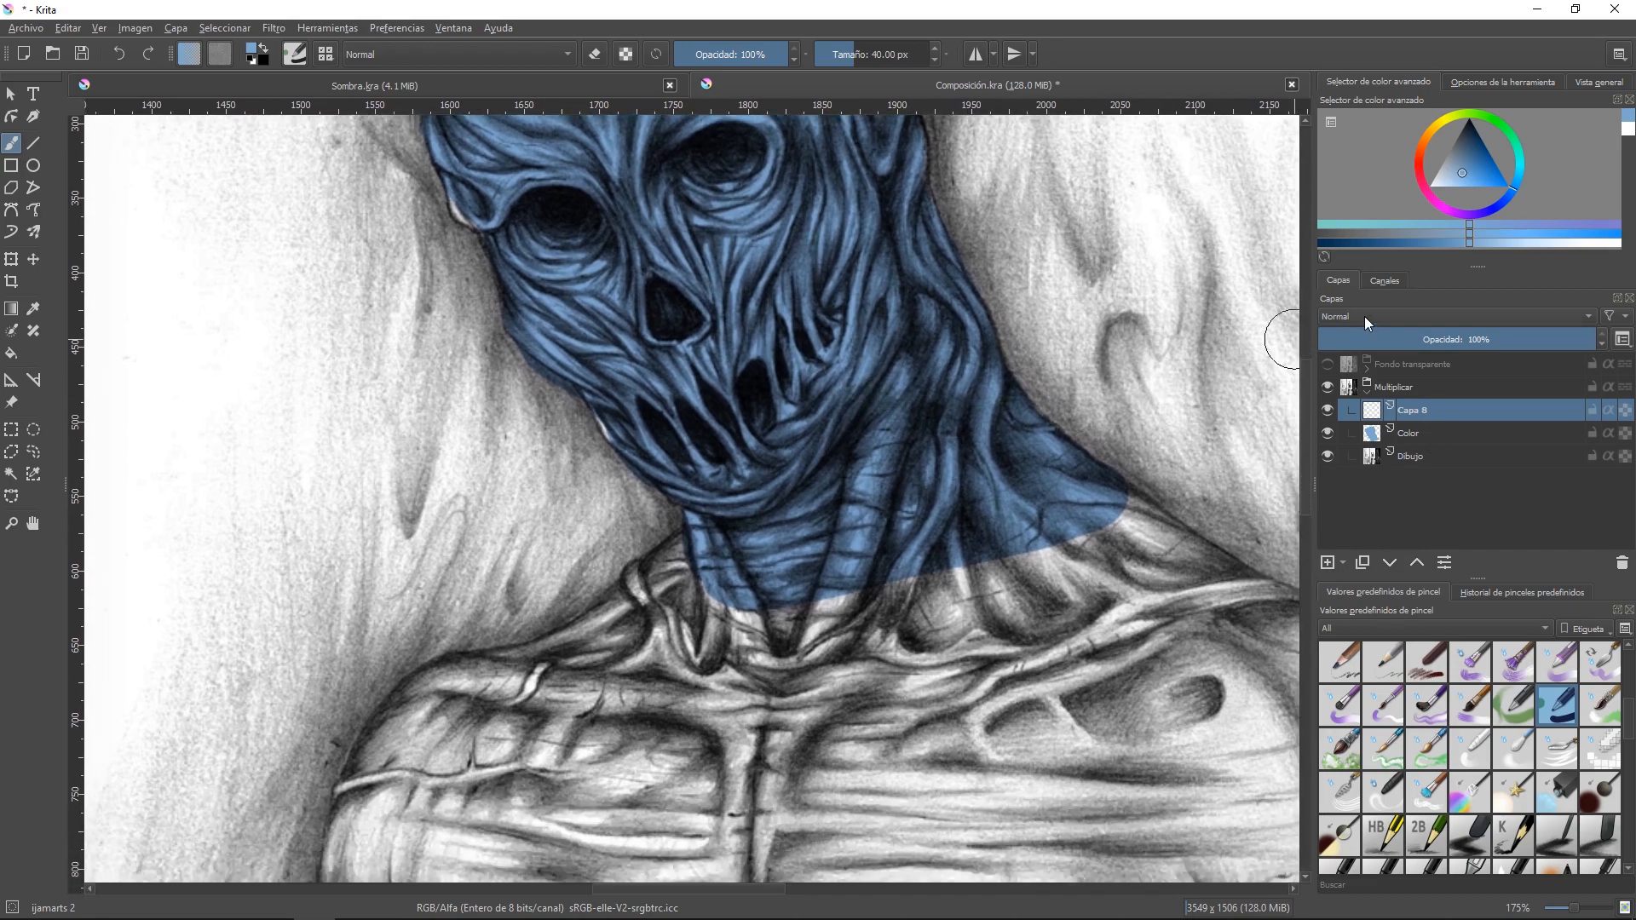
left_click(1363, 315)
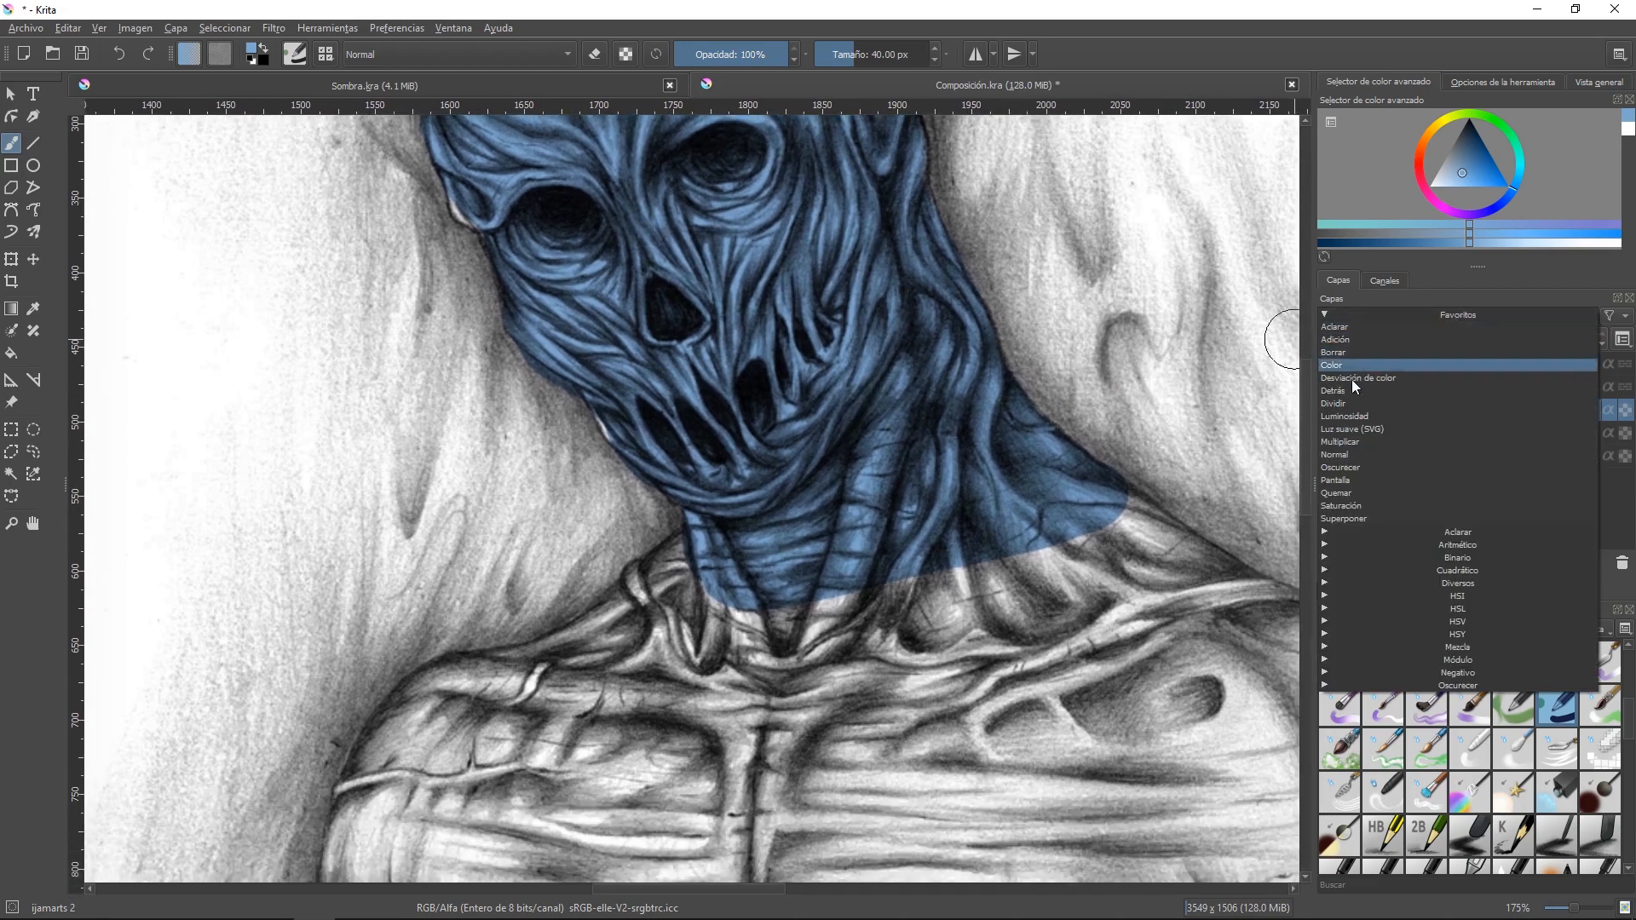
left_click(1341, 441)
- Paint the collarbones and upper chest blue on the new layer, overlapping the Color layer's paint at the neck's base
scroll(944, 559, "down", 4)
mouse_move(1087, 548)
left_mouse_down()
mouse_move(1061, 589)
mouse_move(1002, 606)
mouse_move(1094, 565)
mouse_move(811, 617)
mouse_move(881, 622)
mouse_move(863, 661)
mouse_move(1148, 544)
mouse_move(994, 553)
mouse_move(1099, 507)
mouse_move(911, 536)
mouse_move(1113, 488)
mouse_move(1153, 495)
mouse_move(819, 569)
mouse_move(791, 558)
mouse_move(1160, 479)
left_mouse_up()
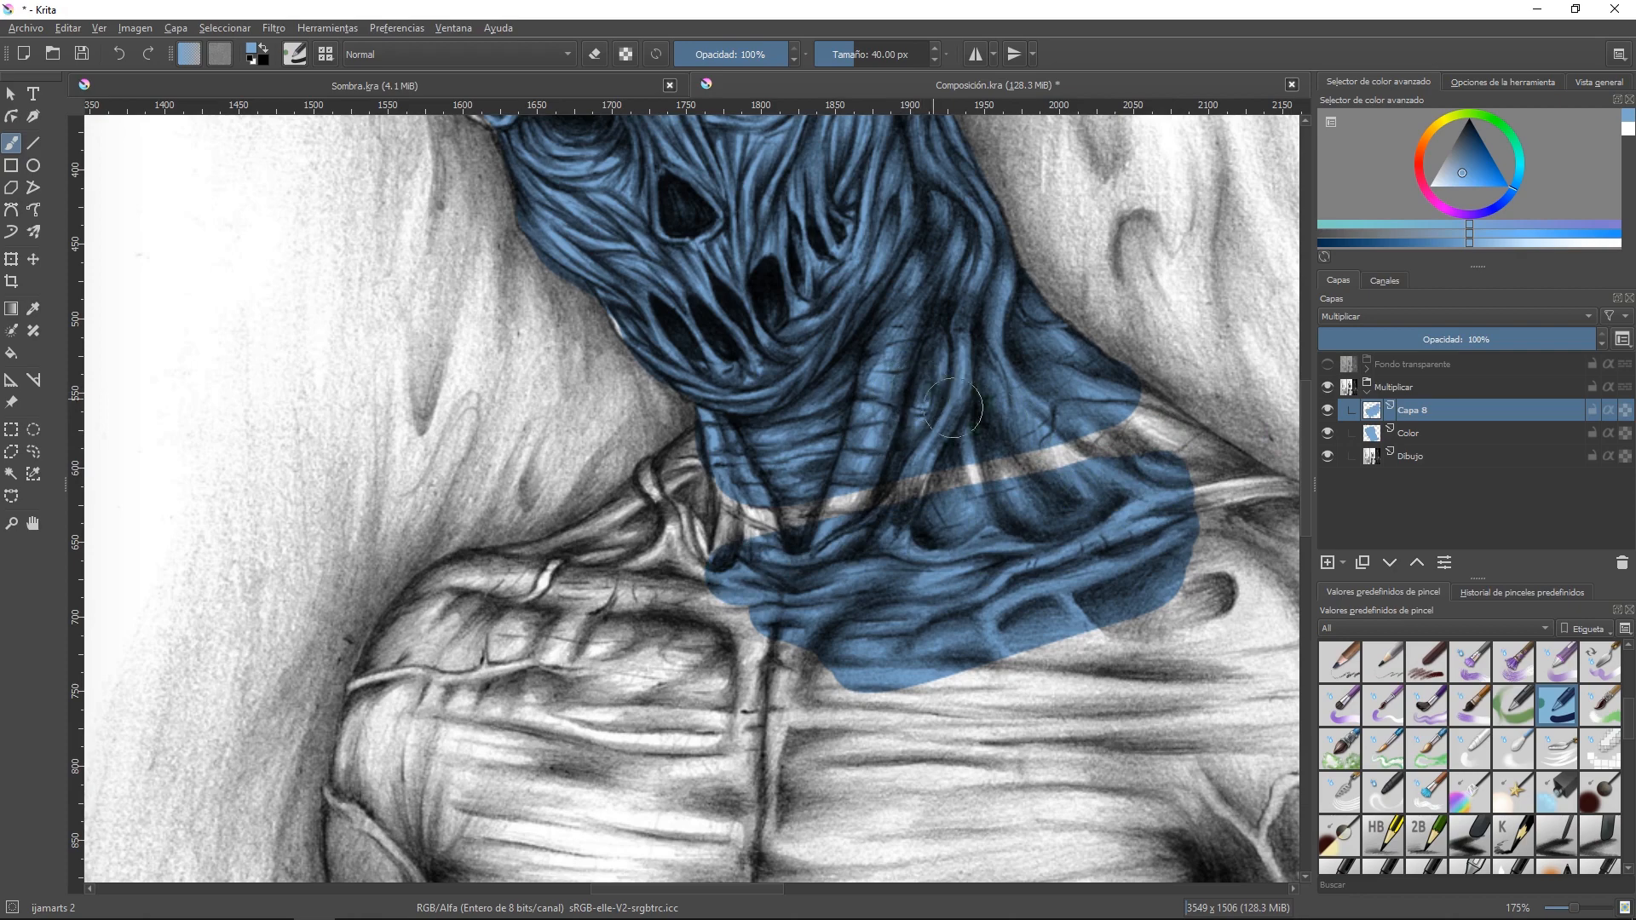
mouse_move(1089, 482)
left_mouse_down()
mouse_move(724, 548)
mouse_move(1120, 448)
mouse_move(726, 530)
mouse_move(750, 509)
mouse_move(1146, 442)
mouse_move(1072, 432)
mouse_move(719, 498)
mouse_move(832, 510)
left_mouse_up()
- Examine the band at the neck's base where the two blue Multiplicar layers overlap
mouse_move(980, 515)
left_mouse_down()
mouse_move(968, 577)
mouse_move(1018, 407)
left_mouse_up()
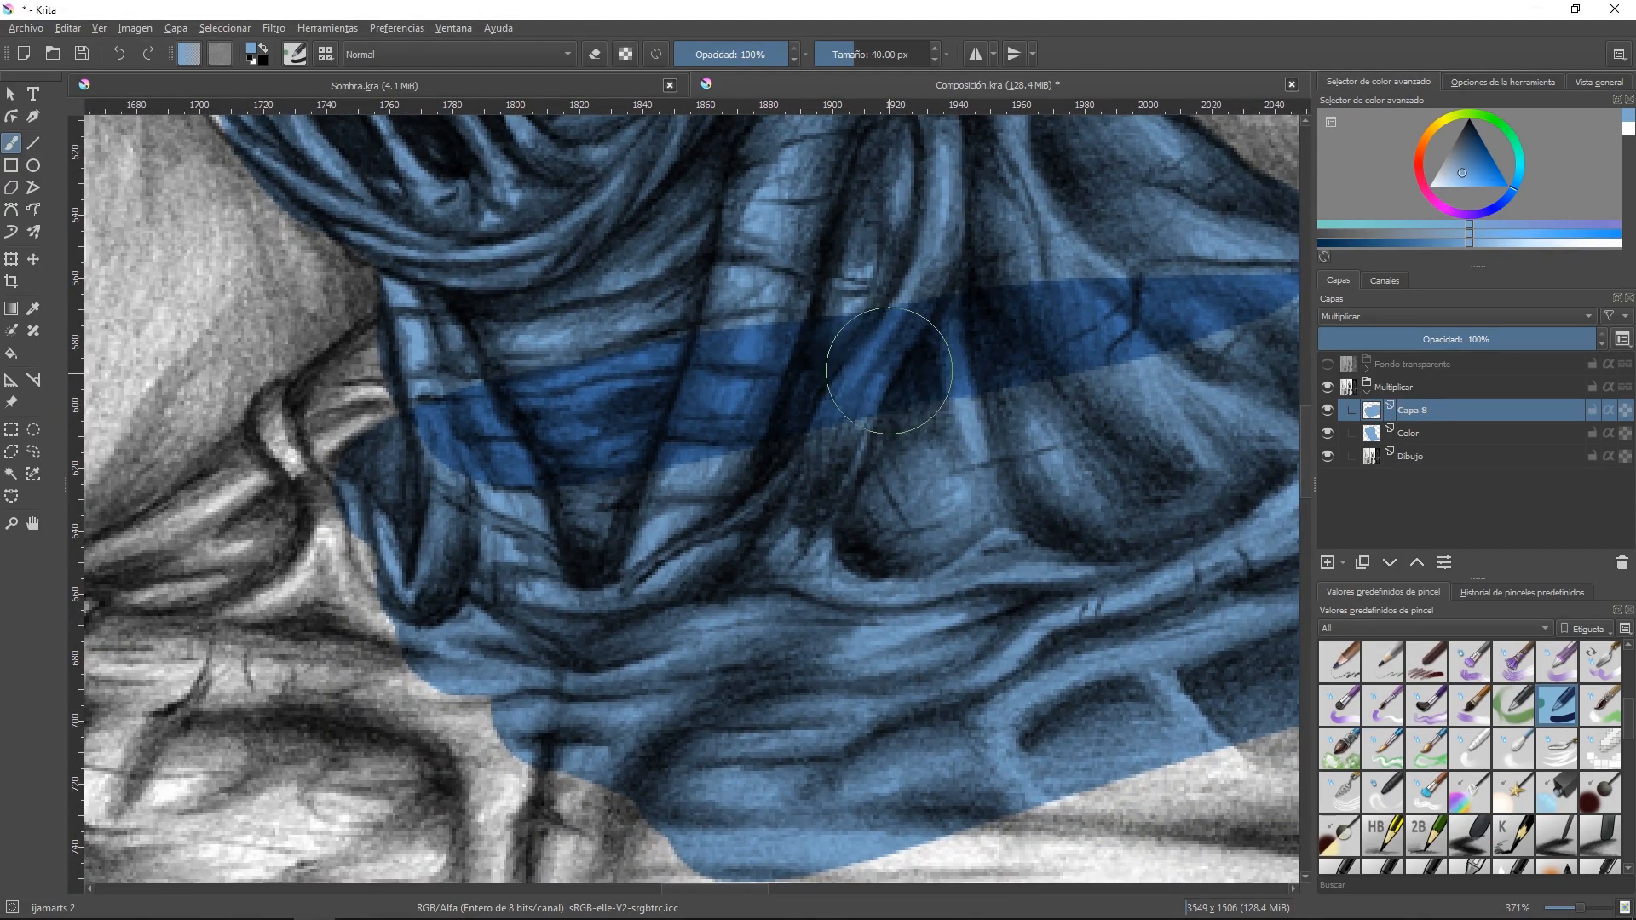
left_click_drag(889, 371, 1004, 365)
scroll(888, 474, "up", 3)
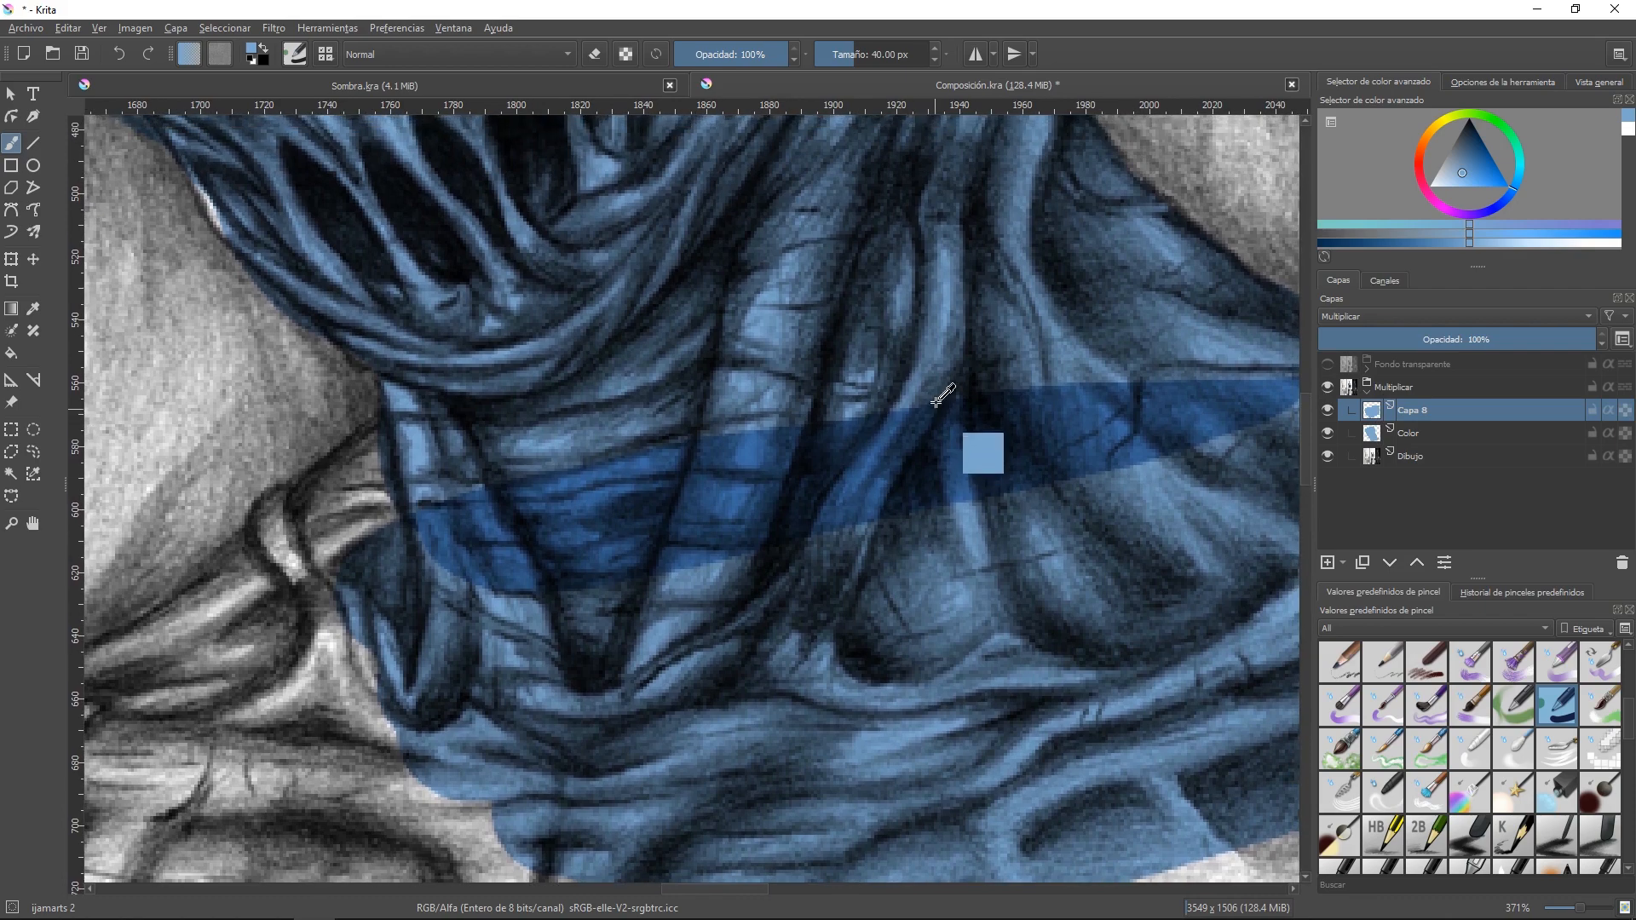
scroll(942, 397, "down", 5)
scroll(885, 438, "down", 4)
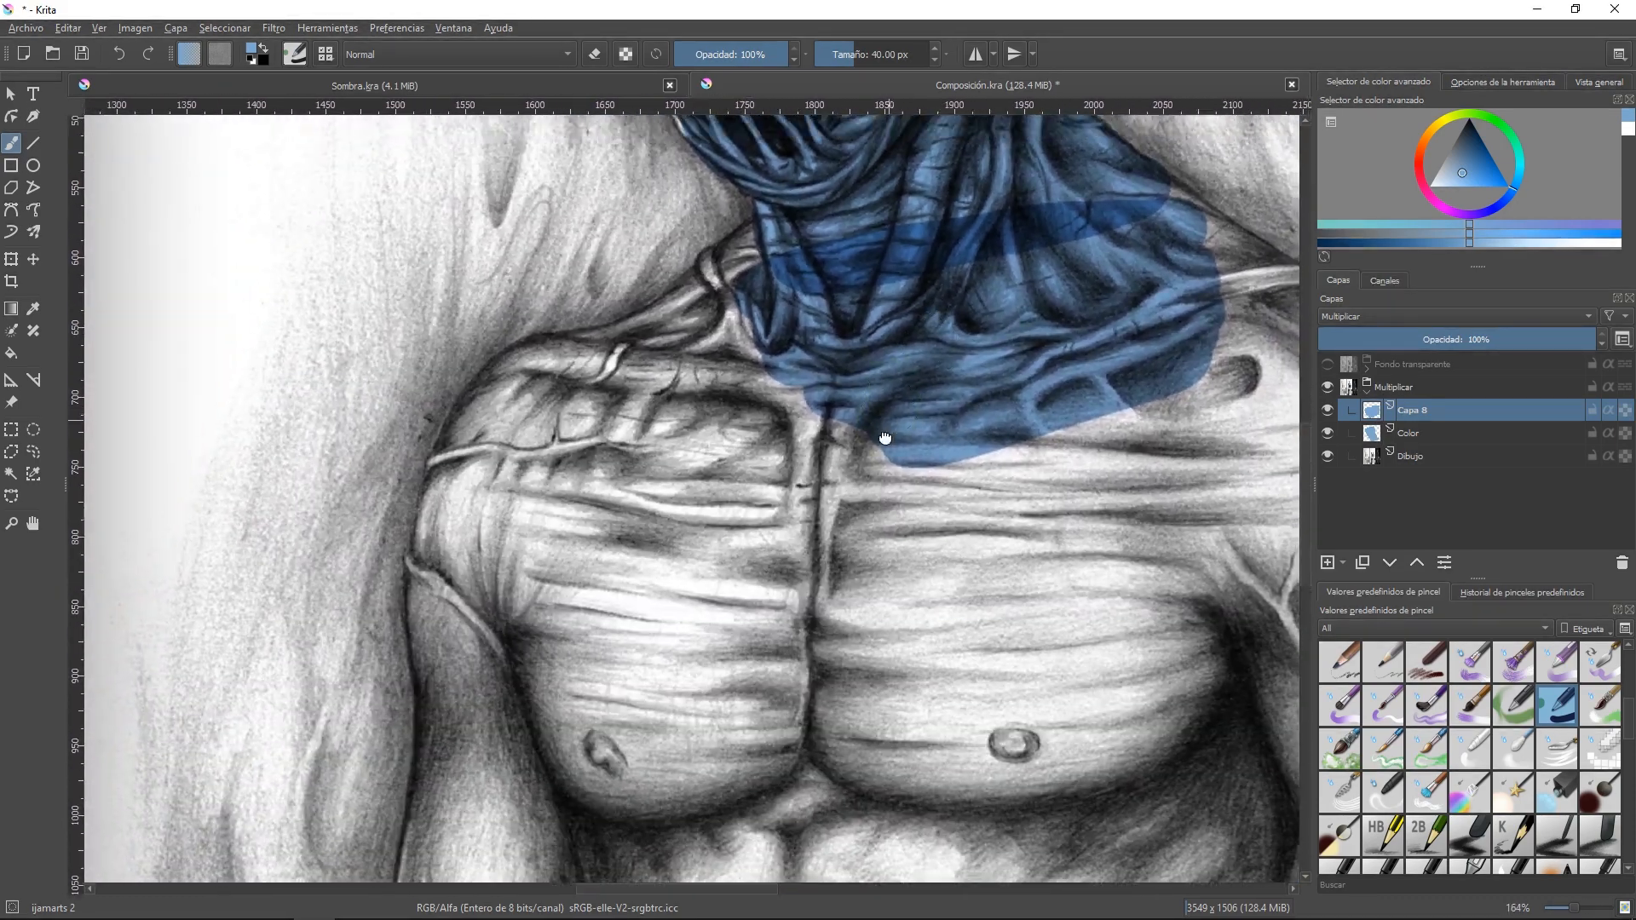
scroll(886, 438, "up", 3)
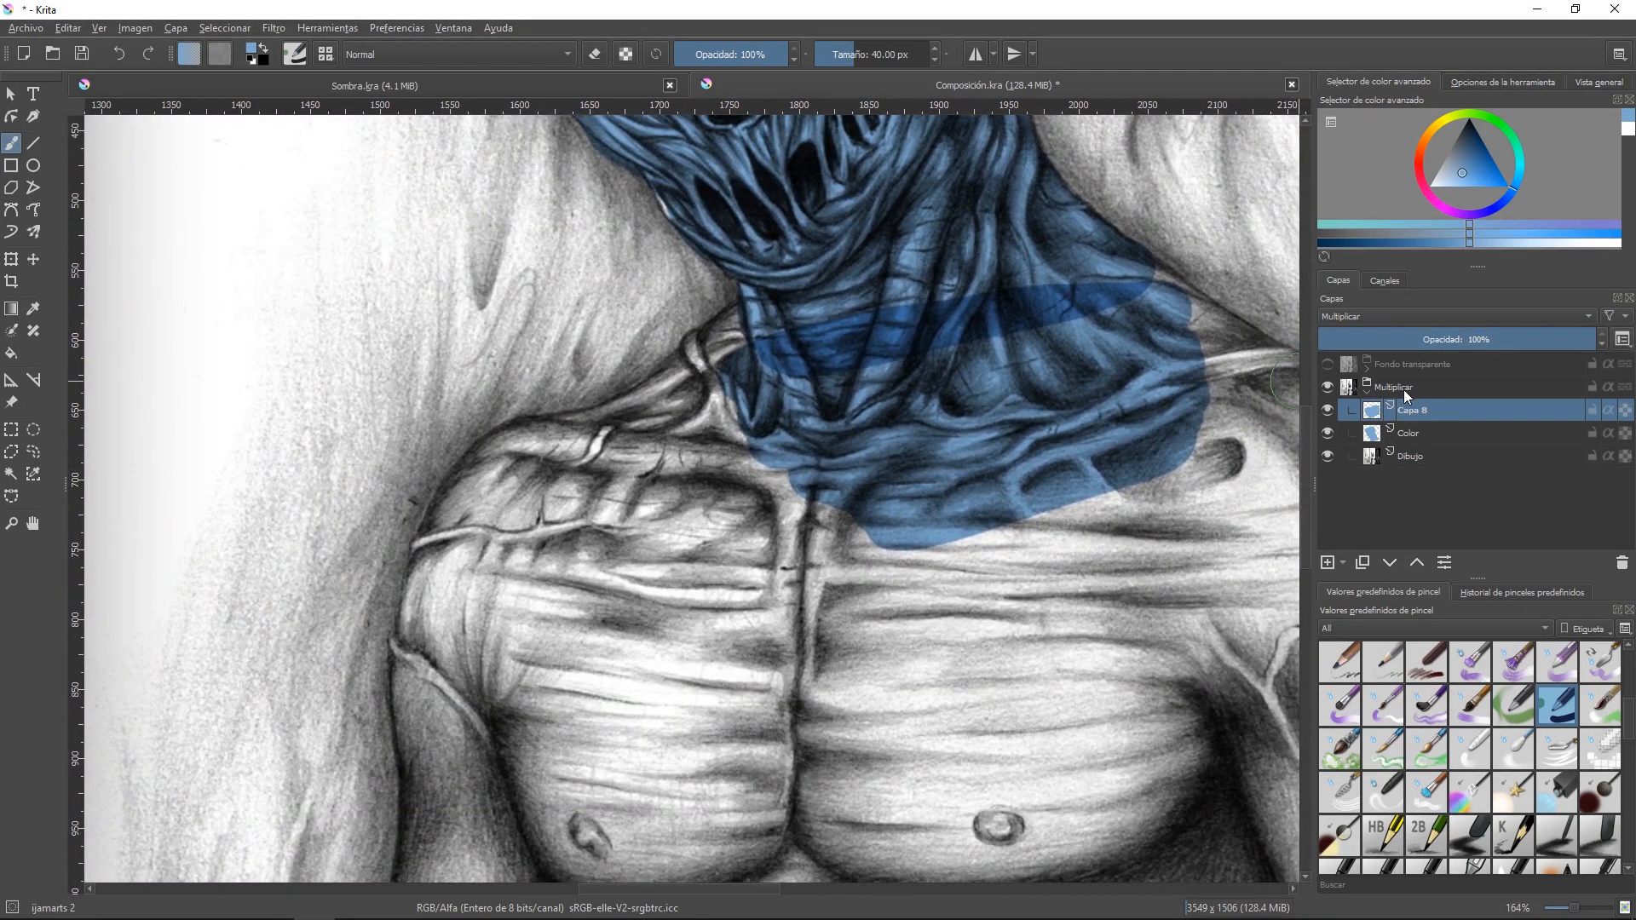
scroll(657, 494, "down", 1)
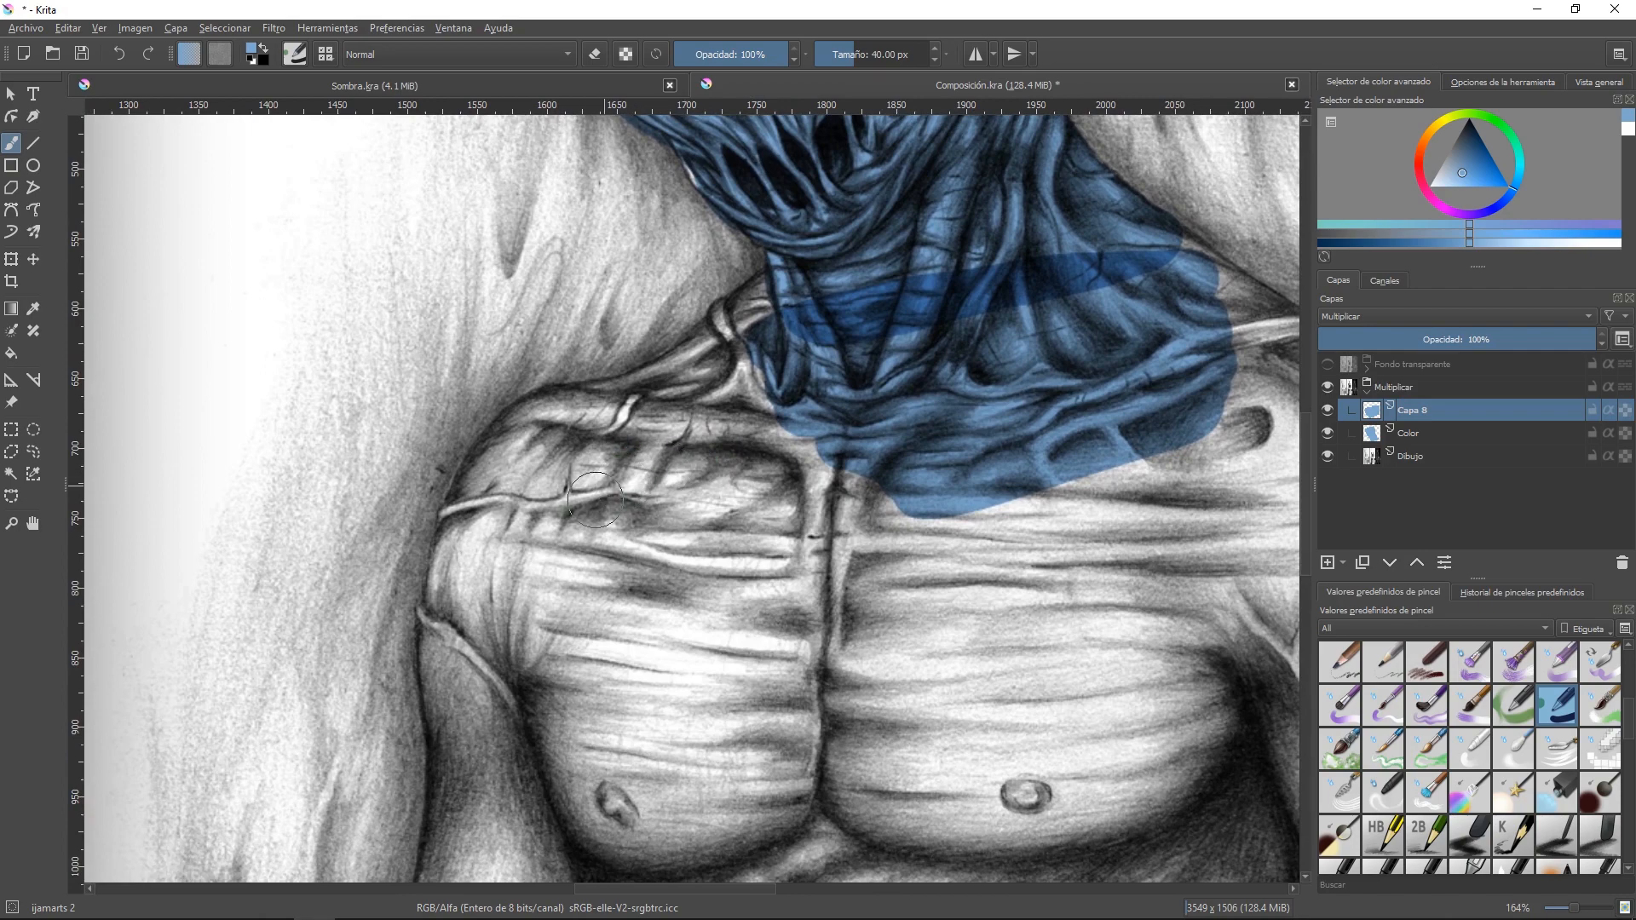
- Paint blue over the upper chest beside the breastbone on the new layer, joining it to the painted collarbone area
mouse_move(595, 498)
left_mouse_down()
mouse_move(554, 568)
mouse_move(573, 582)
mouse_move(607, 559)
mouse_move(652, 475)
mouse_move(576, 463)
mouse_move(542, 564)
mouse_move(611, 523)
mouse_move(650, 468)
mouse_move(541, 518)
mouse_move(600, 594)
mouse_move(617, 474)
mouse_move(628, 542)
mouse_move(595, 610)
mouse_move(549, 574)
mouse_move(671, 536)
mouse_move(594, 454)
mouse_move(642, 456)
mouse_move(658, 605)
mouse_move(671, 505)
left_mouse_up()
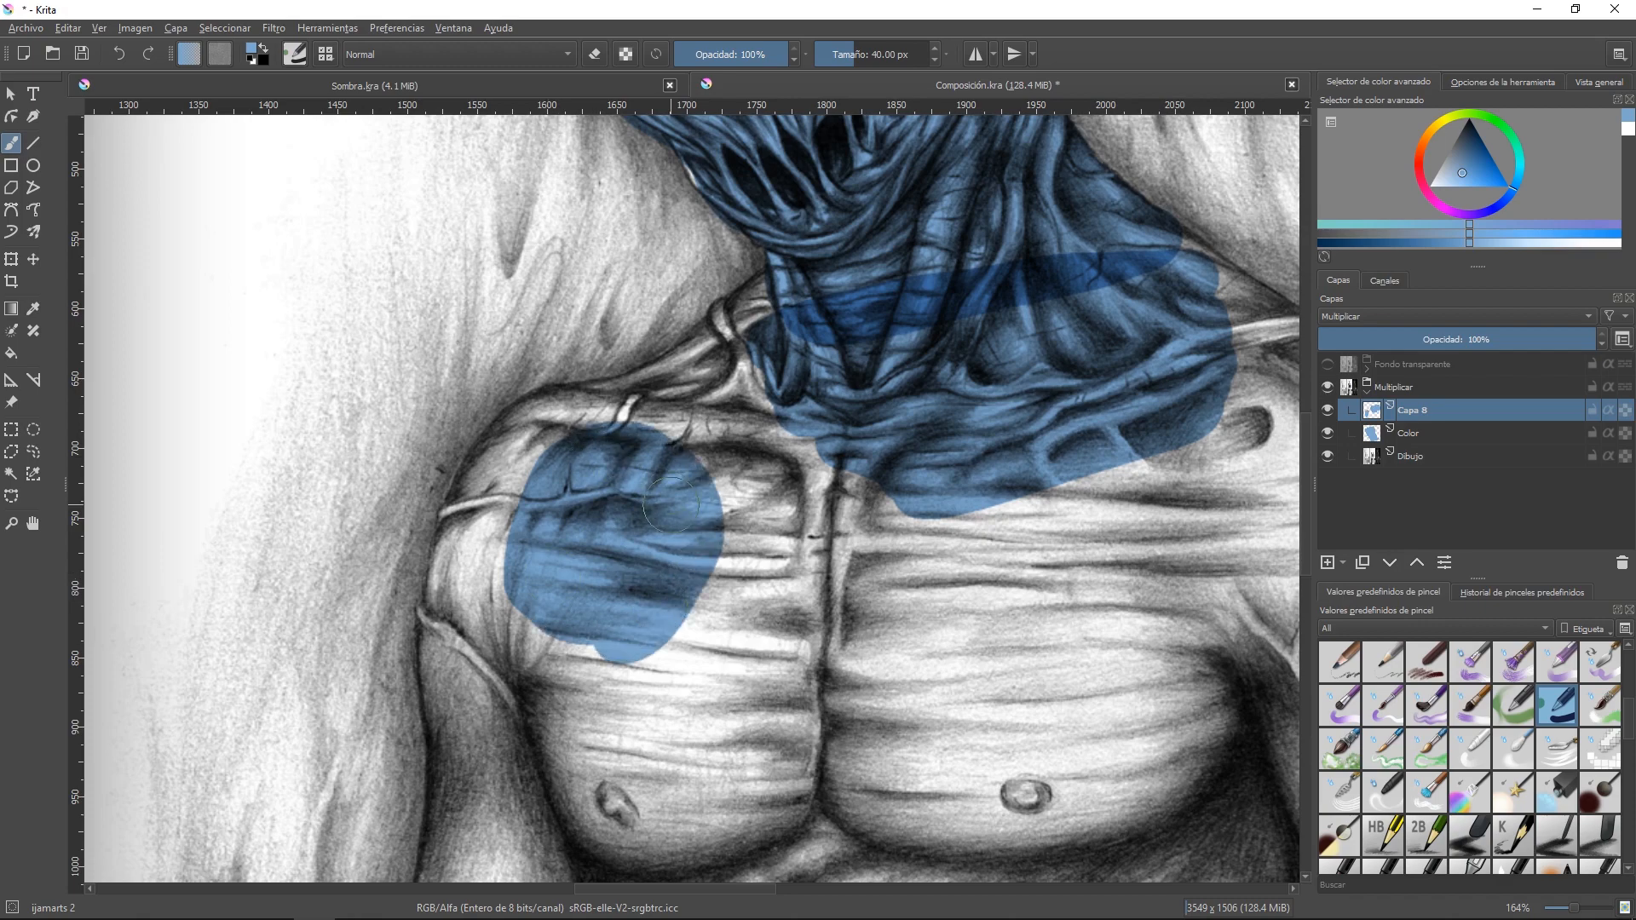
mouse_move(743, 438)
left_mouse_down()
mouse_move(792, 433)
mouse_move(813, 413)
mouse_move(771, 475)
mouse_move(772, 517)
mouse_move(825, 374)
left_mouse_up()
mouse_move(794, 429)
left_mouse_down()
mouse_move(751, 431)
mouse_move(793, 486)
mouse_move(778, 413)
mouse_move(733, 443)
mouse_move(835, 461)
mouse_move(813, 433)
mouse_move(831, 413)
mouse_move(852, 630)
left_mouse_up()
mouse_move(840, 426)
left_mouse_down()
mouse_move(995, 513)
mouse_move(946, 574)
left_mouse_up()
left_click_drag(925, 462, 805, 545)
left_click_drag(1003, 383, 801, 539)
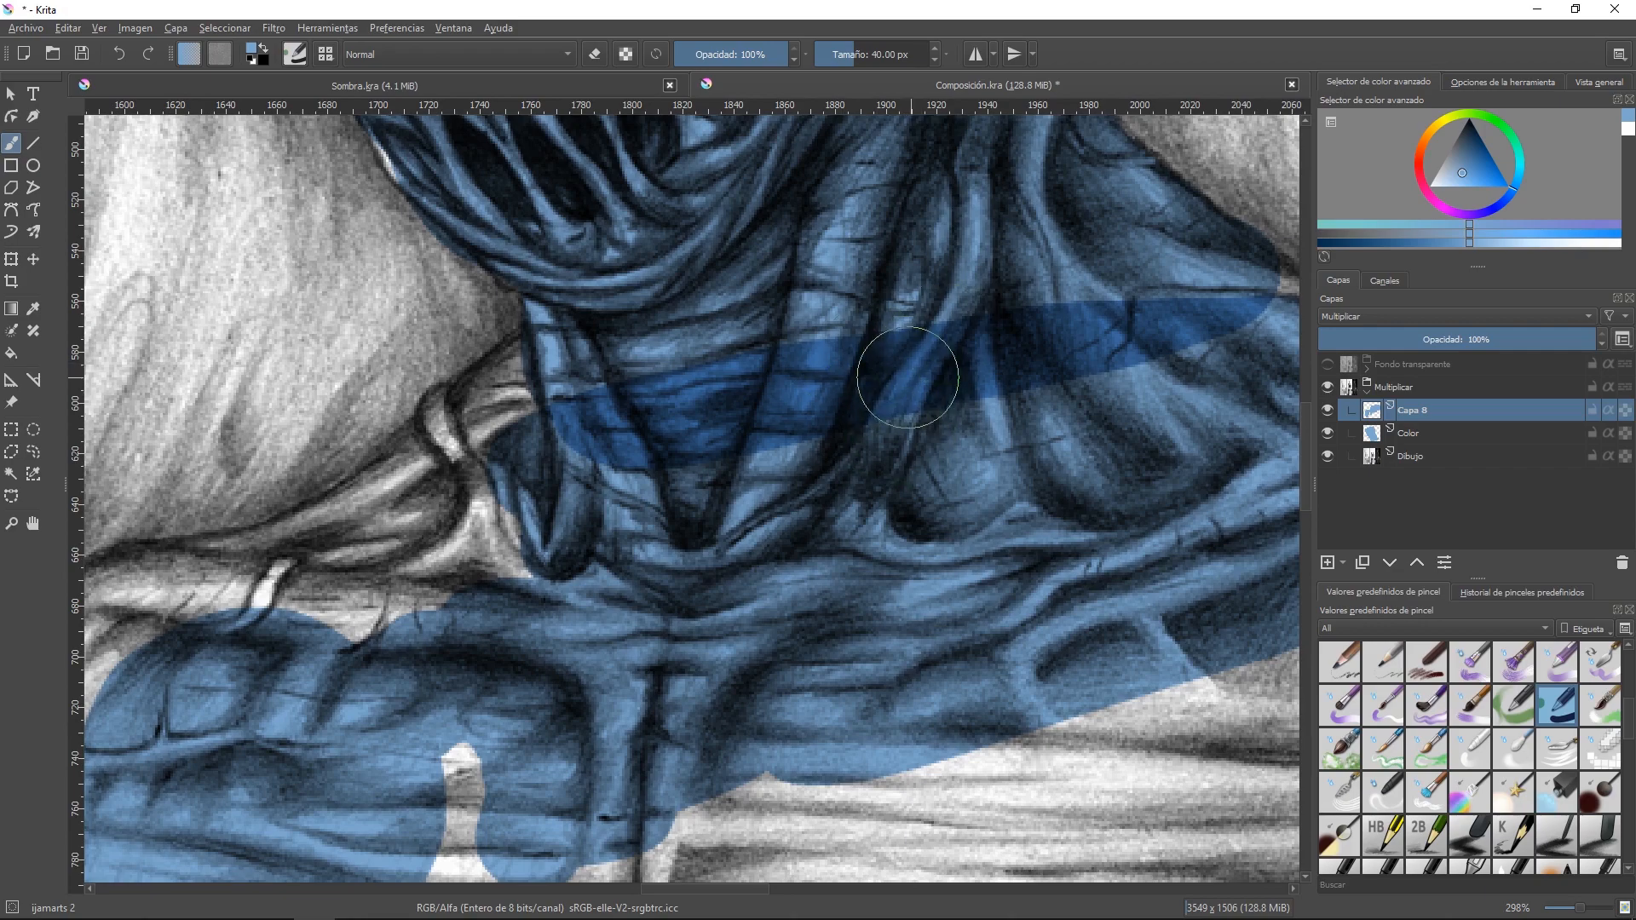
- Inspect the overlap at the neck's base up close and from afar, and check the Color and Dibujo layers' blending modes
left_click_drag(1005, 367, 961, 466)
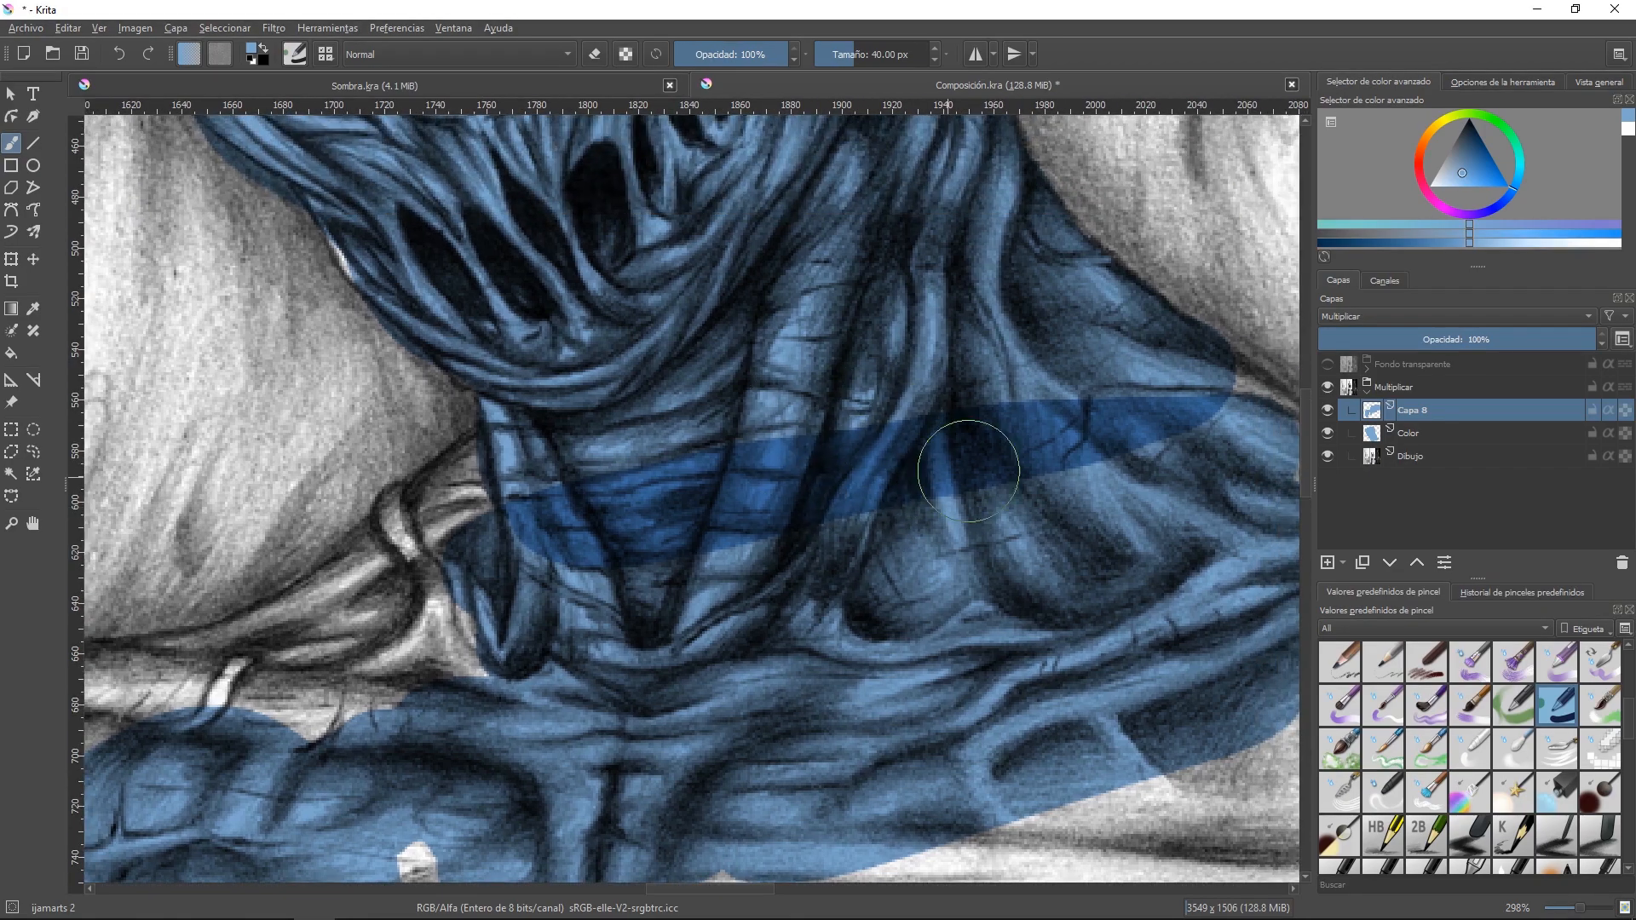
scroll(973, 464, "down", 5)
scroll(973, 464, "down", 2)
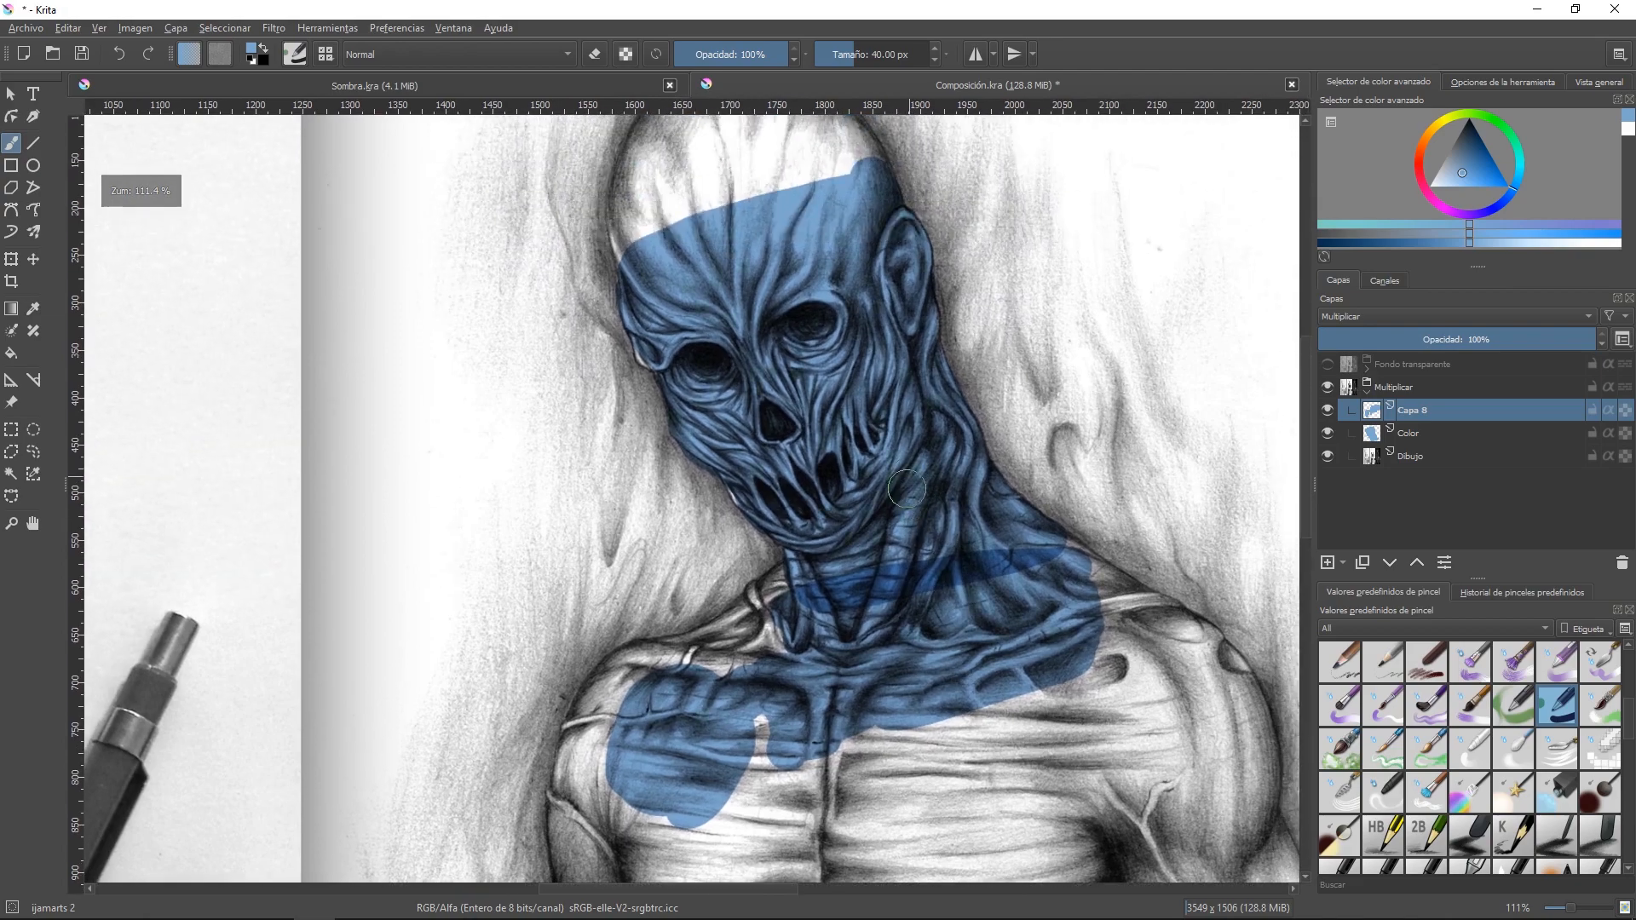
scroll(922, 576, "down", 3)
scroll(922, 576, "up", 6)
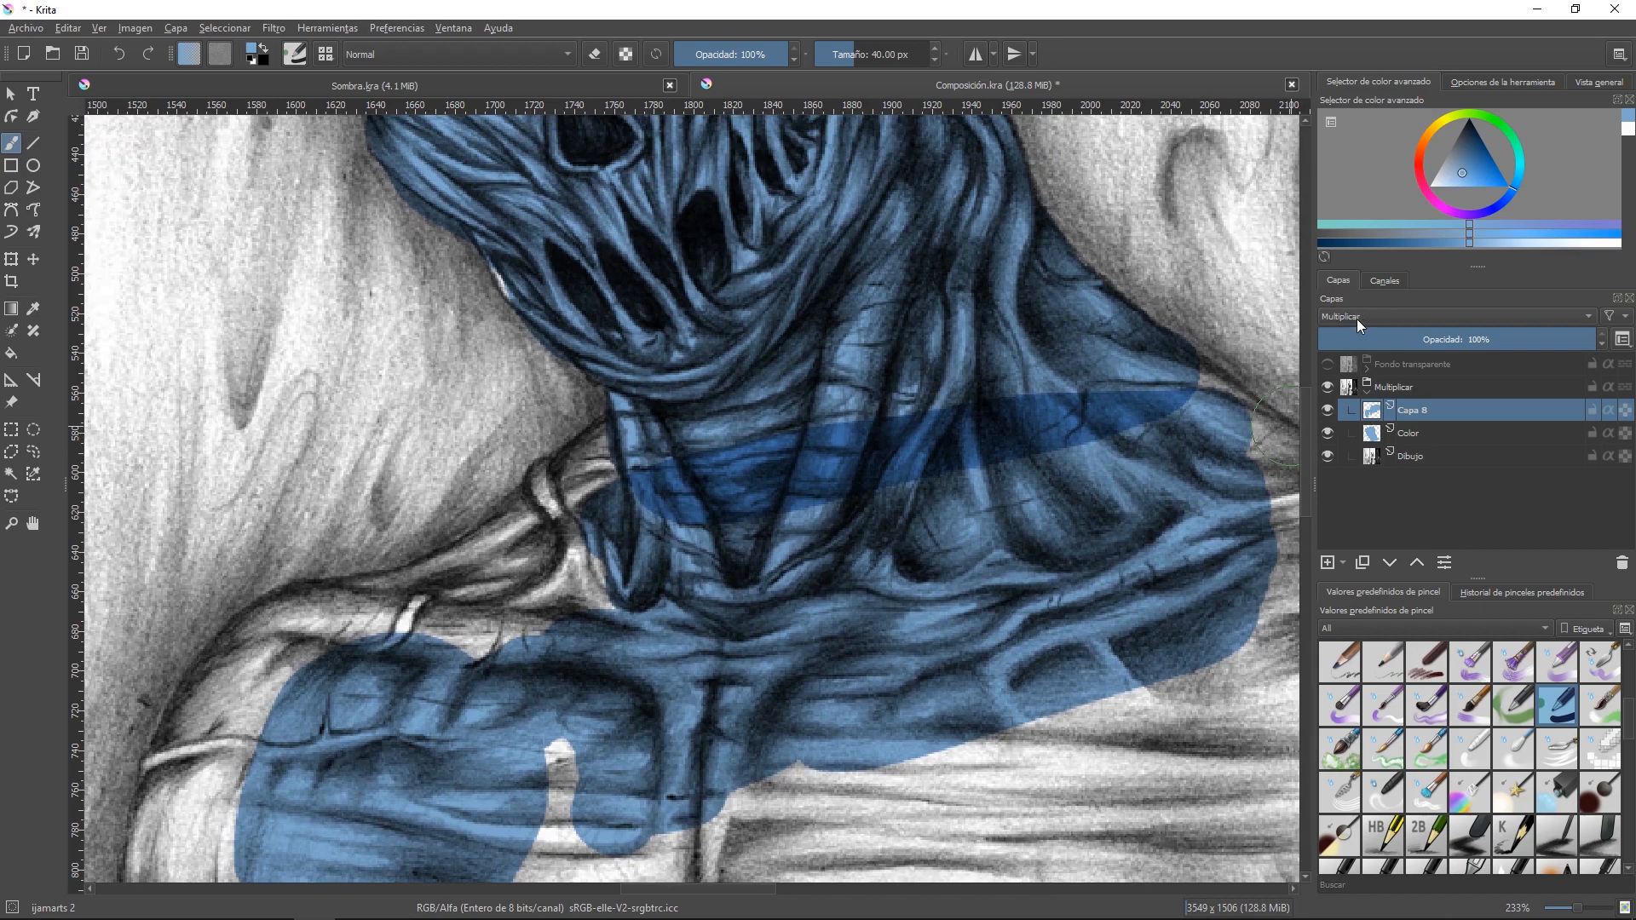
left_click(1415, 435)
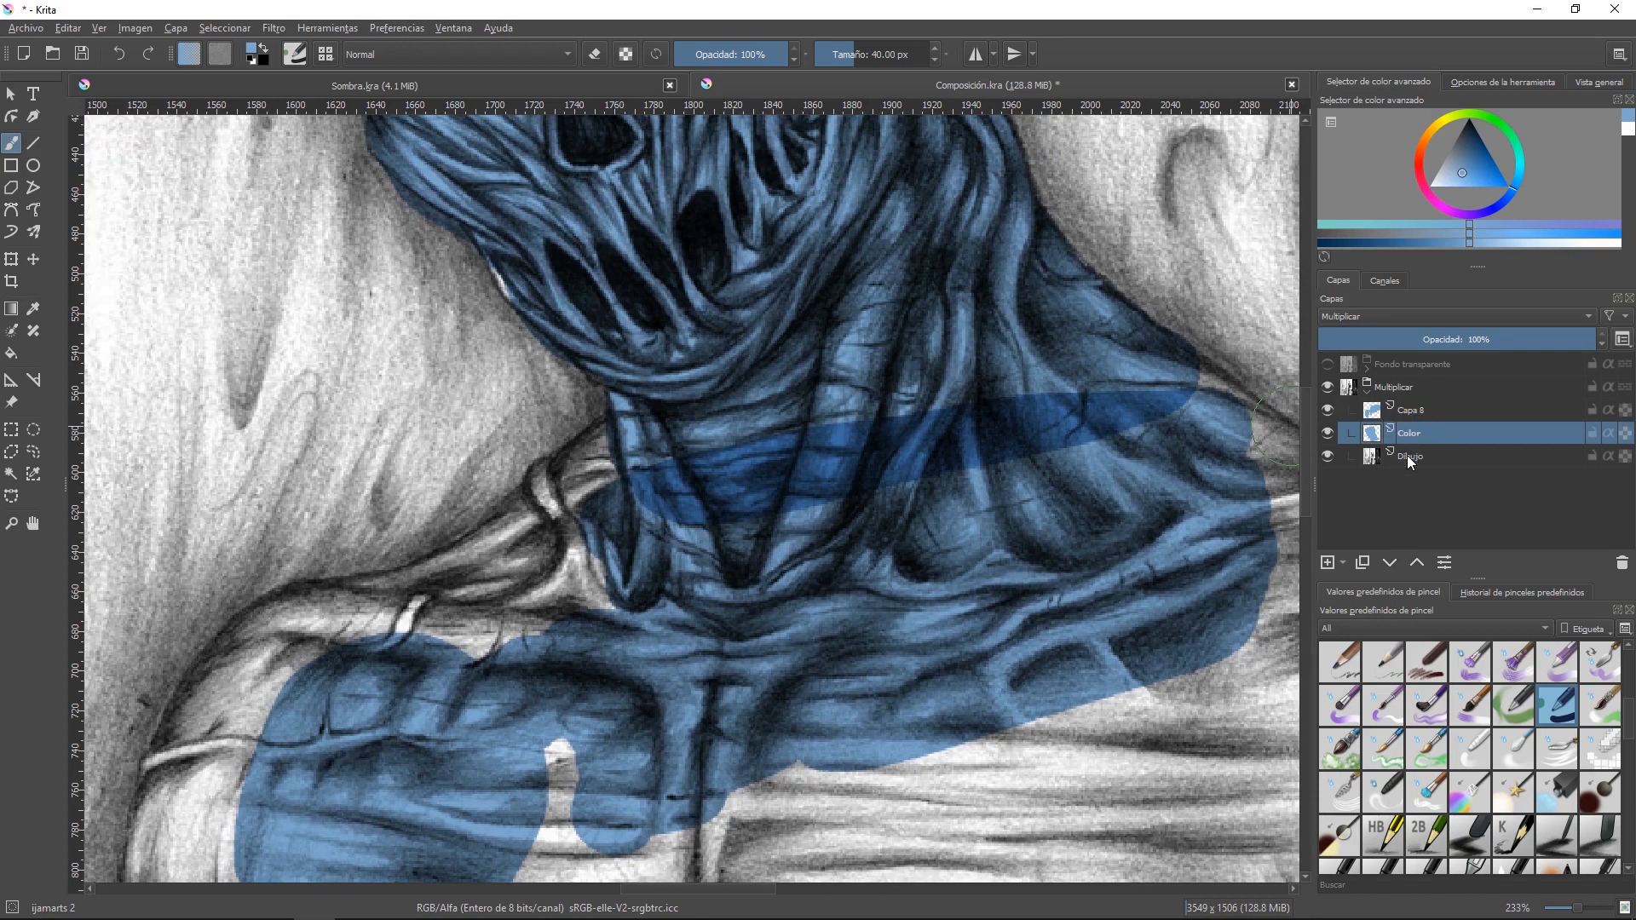
left_click(1408, 458)
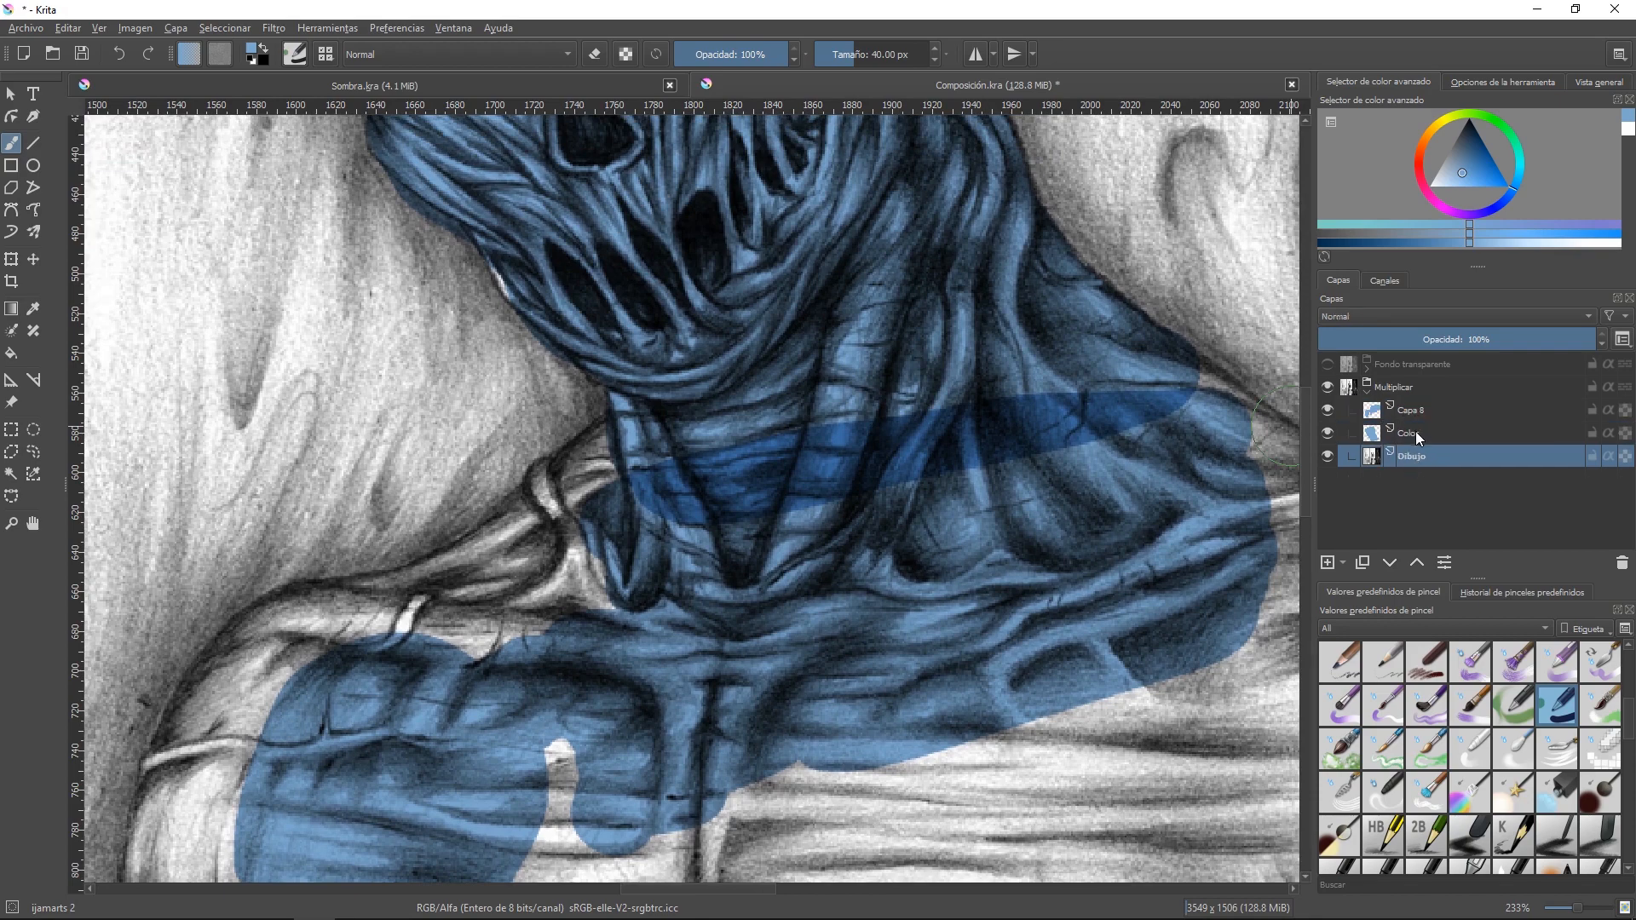
- Set the blending mode of both the Color layer and Capa 8 to Normal
left_click(1414, 432)
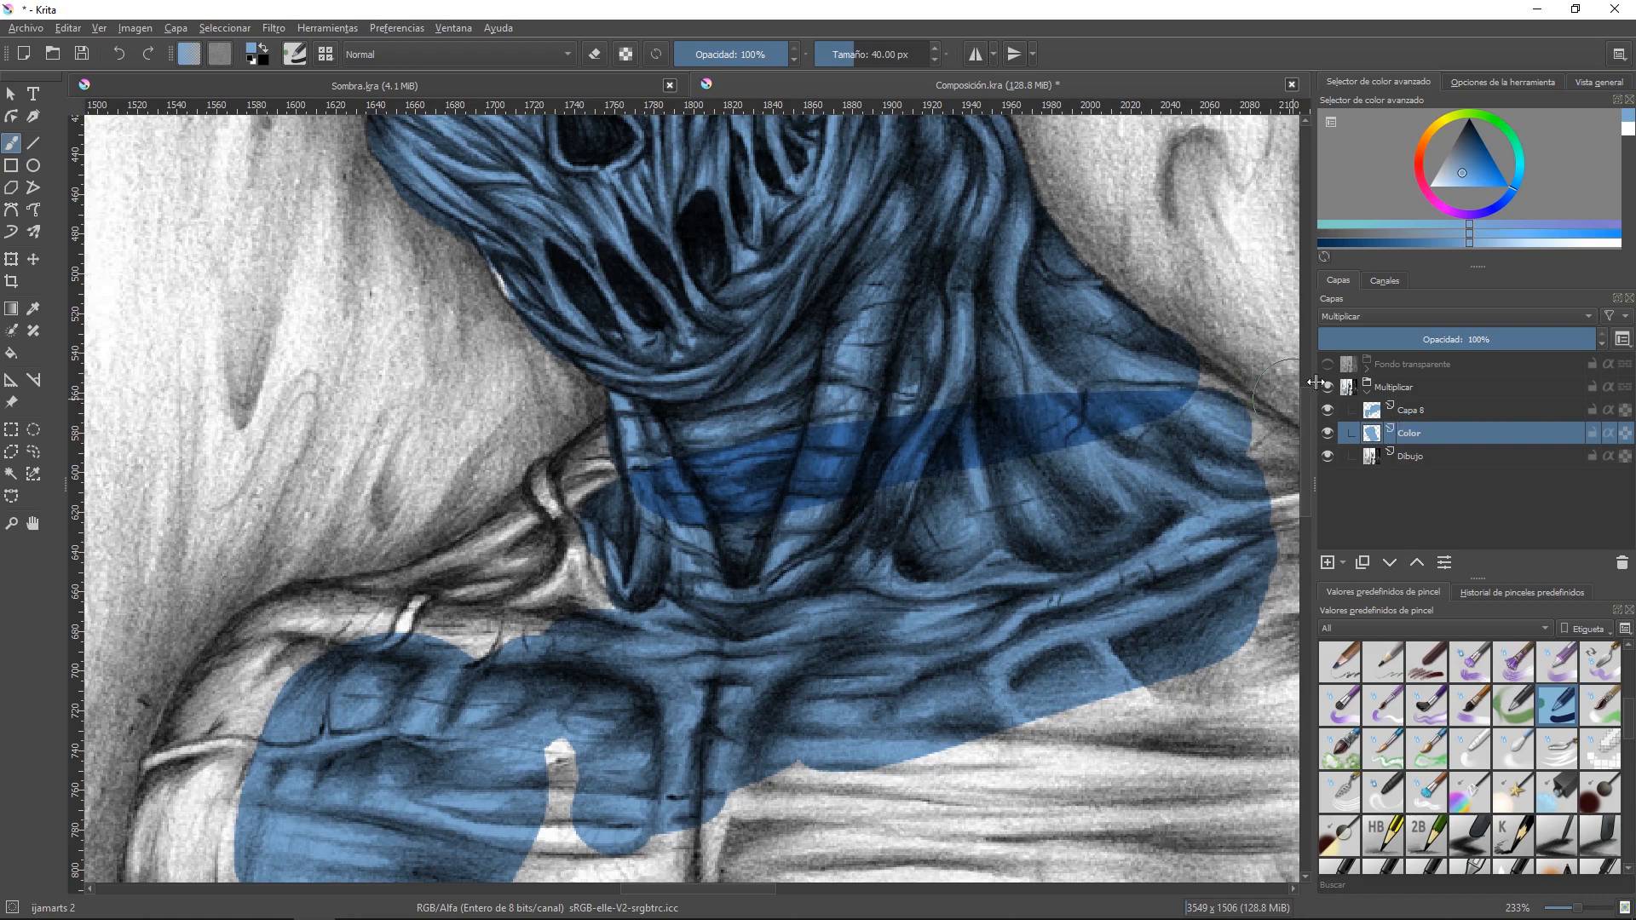
left_click(1418, 317)
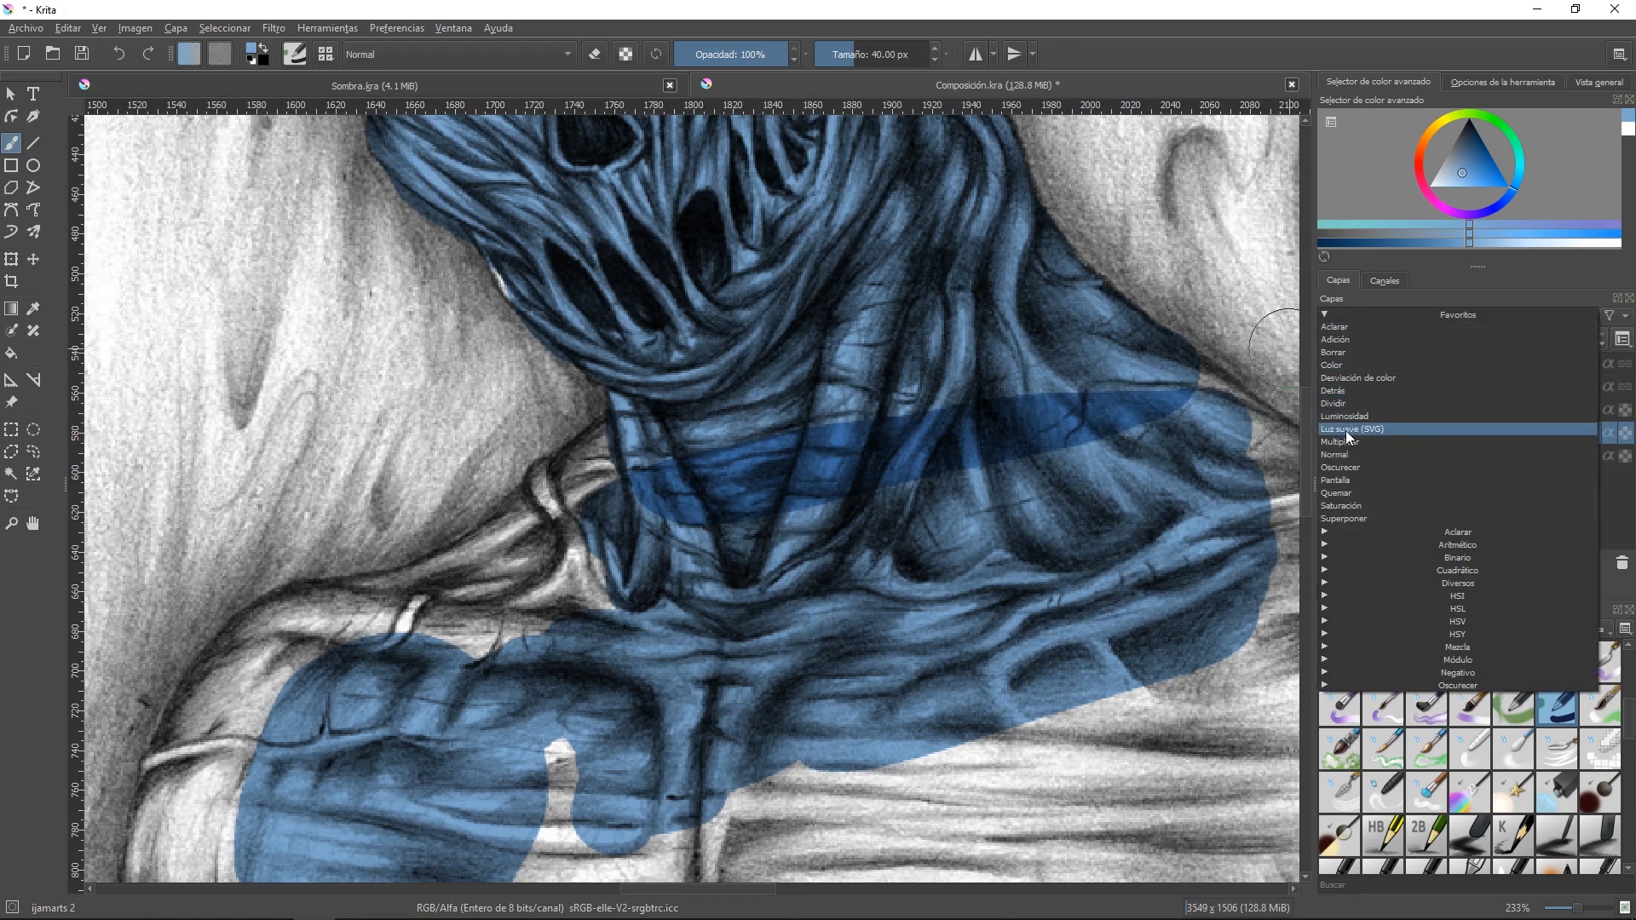
left_click(1343, 453)
left_click(1414, 411)
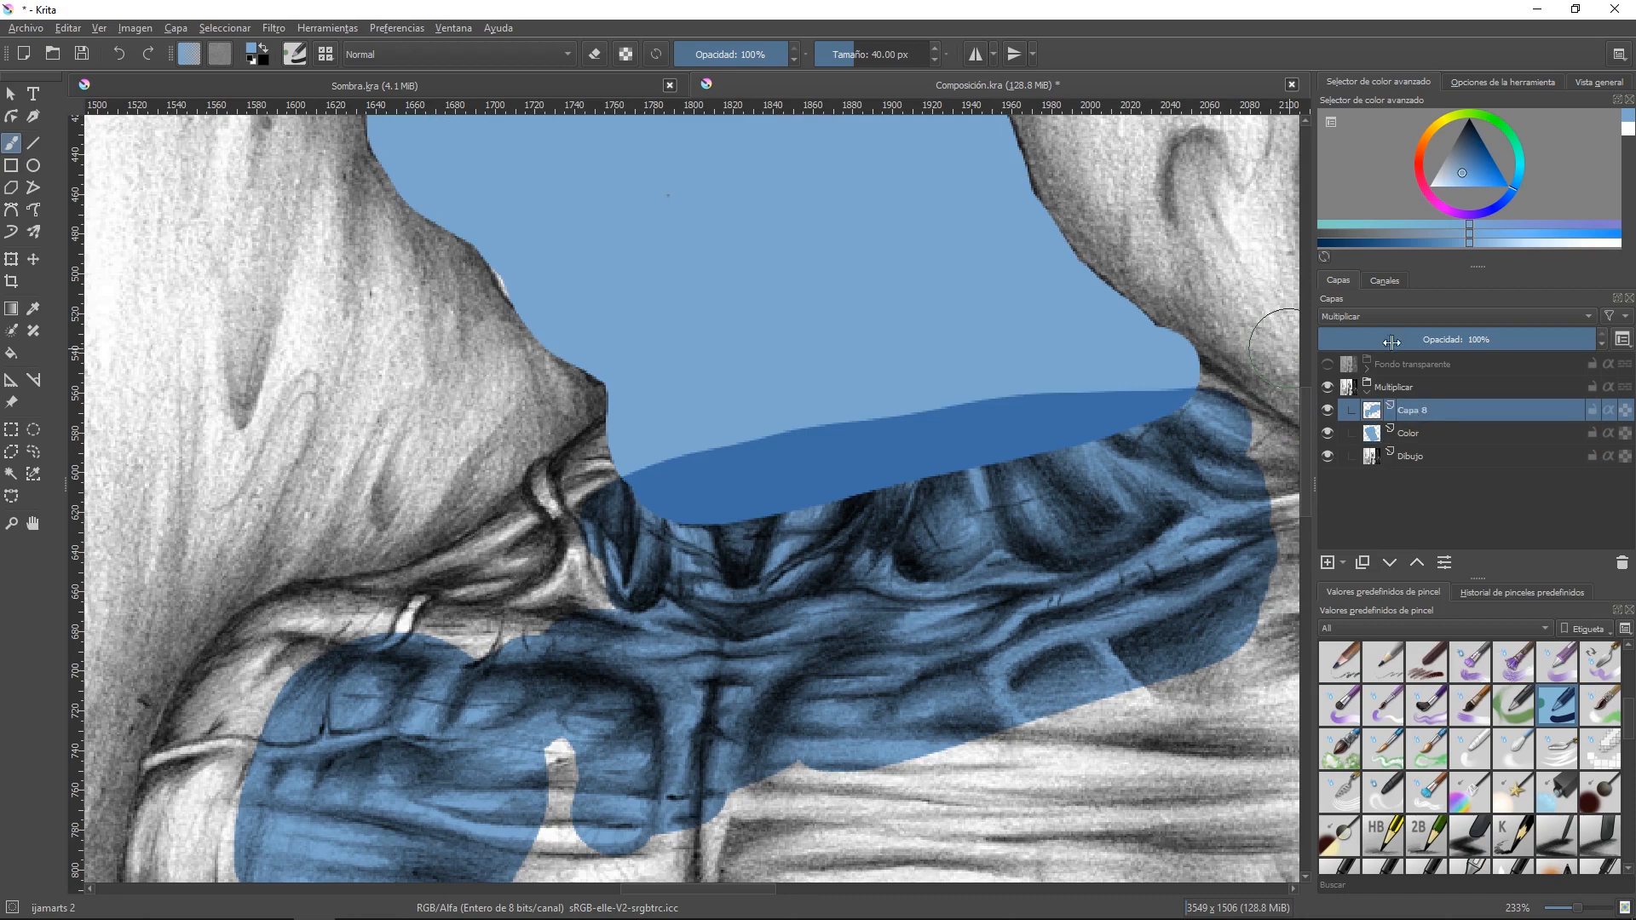
left_click(1392, 316)
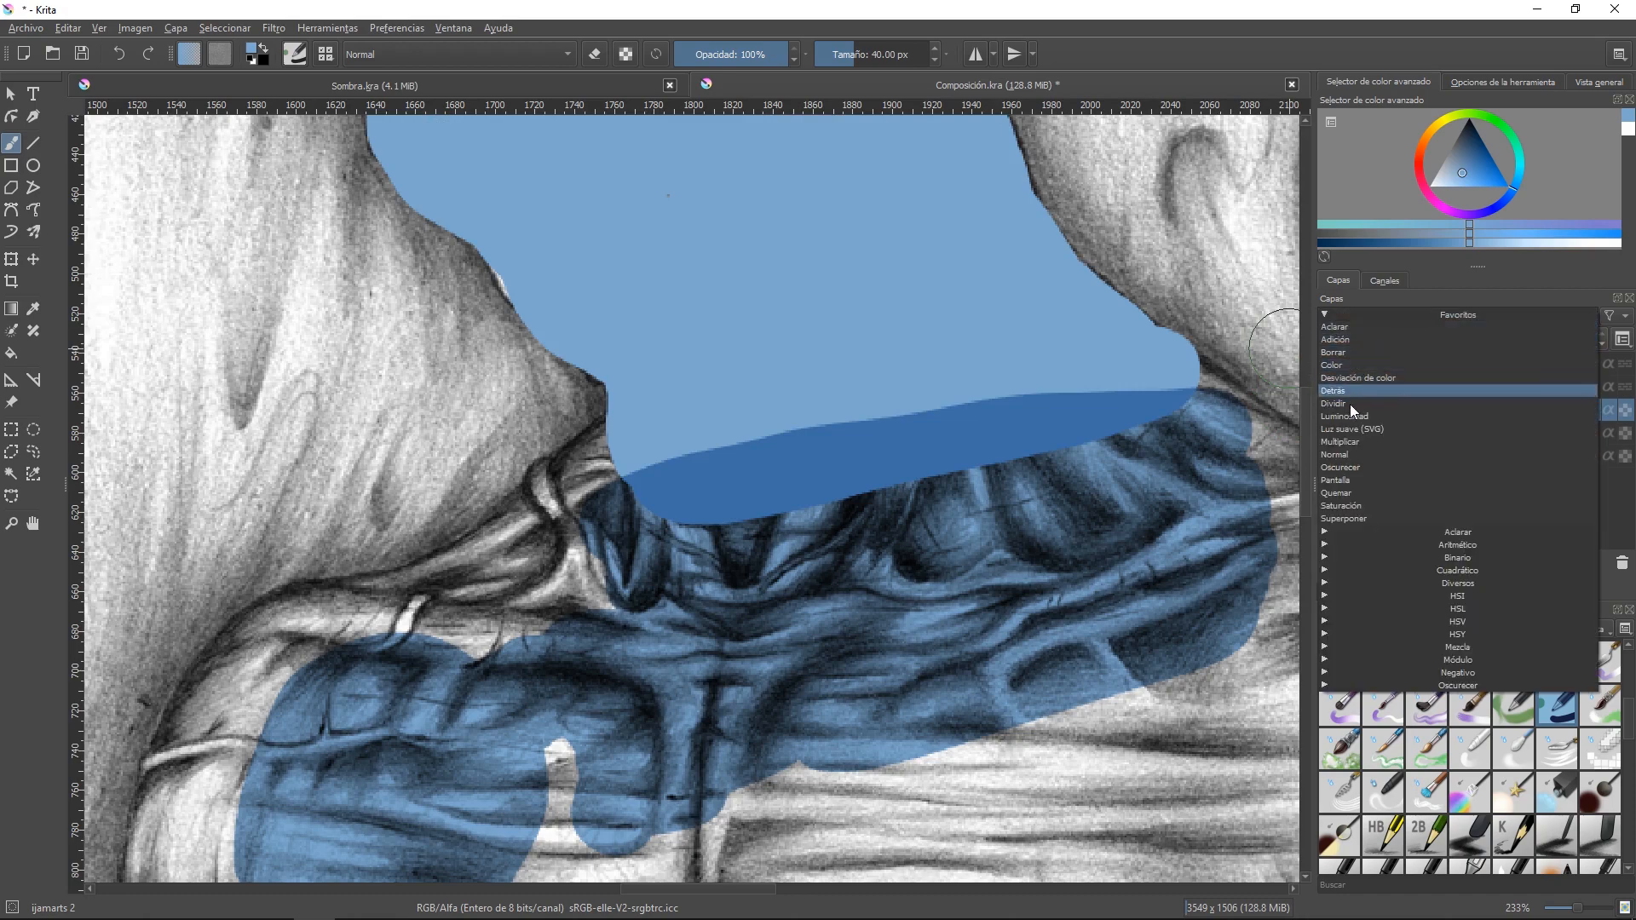
left_click(1341, 454)
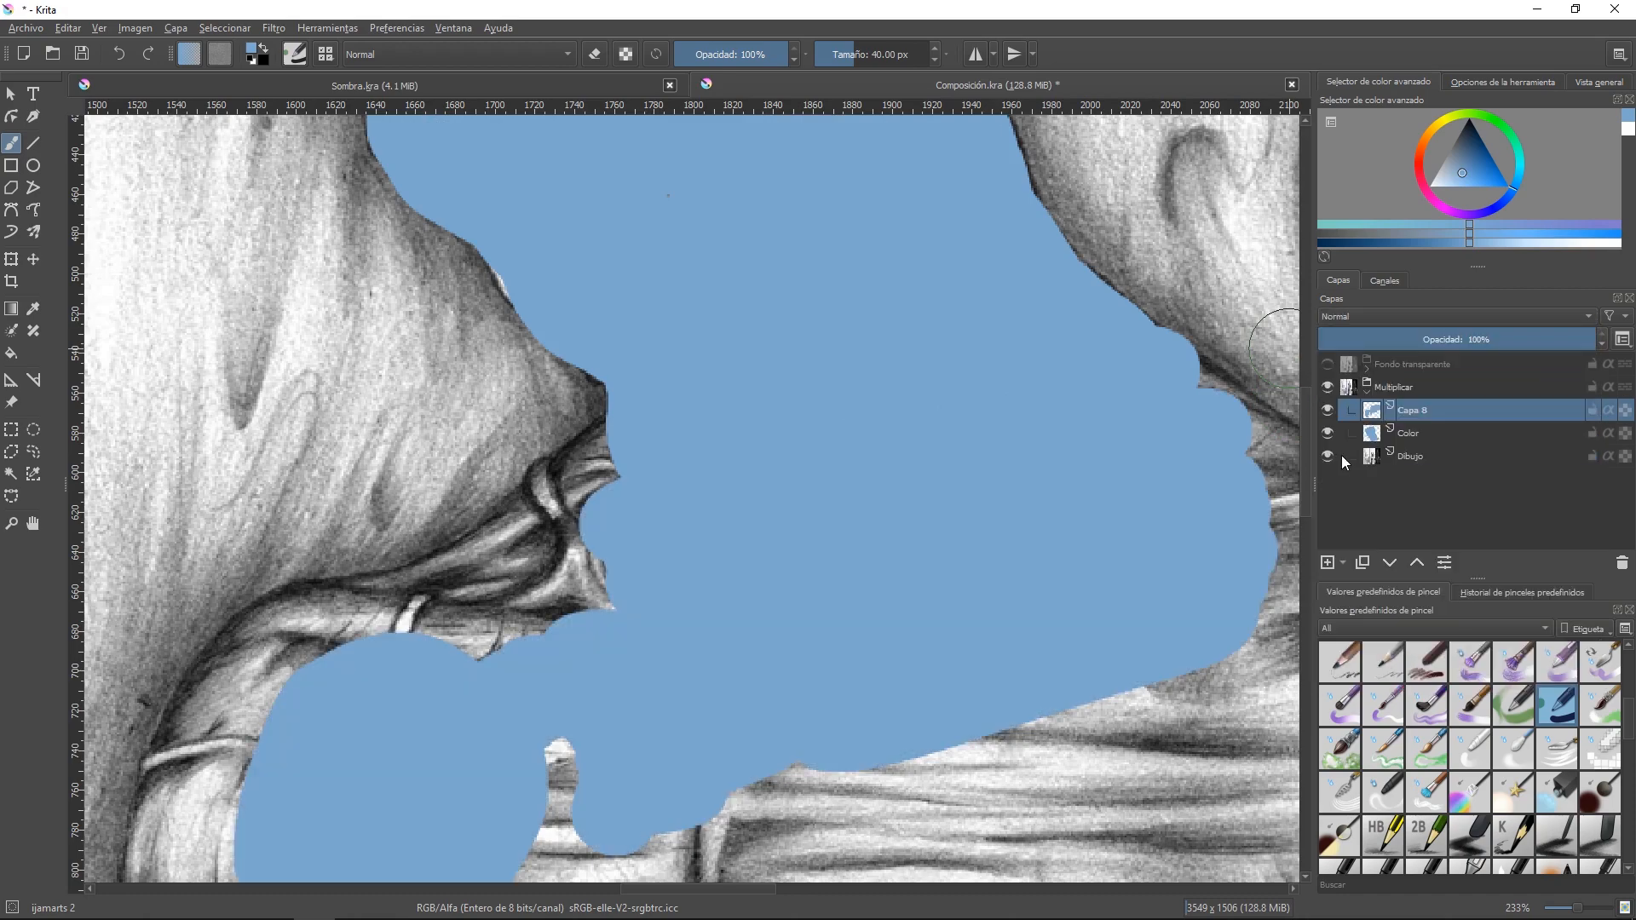
- Move the Dibujo layer above Capa 8 and Color in the Multiplicar group and set its blending mode to Multiplicar
left_click(1413, 455)
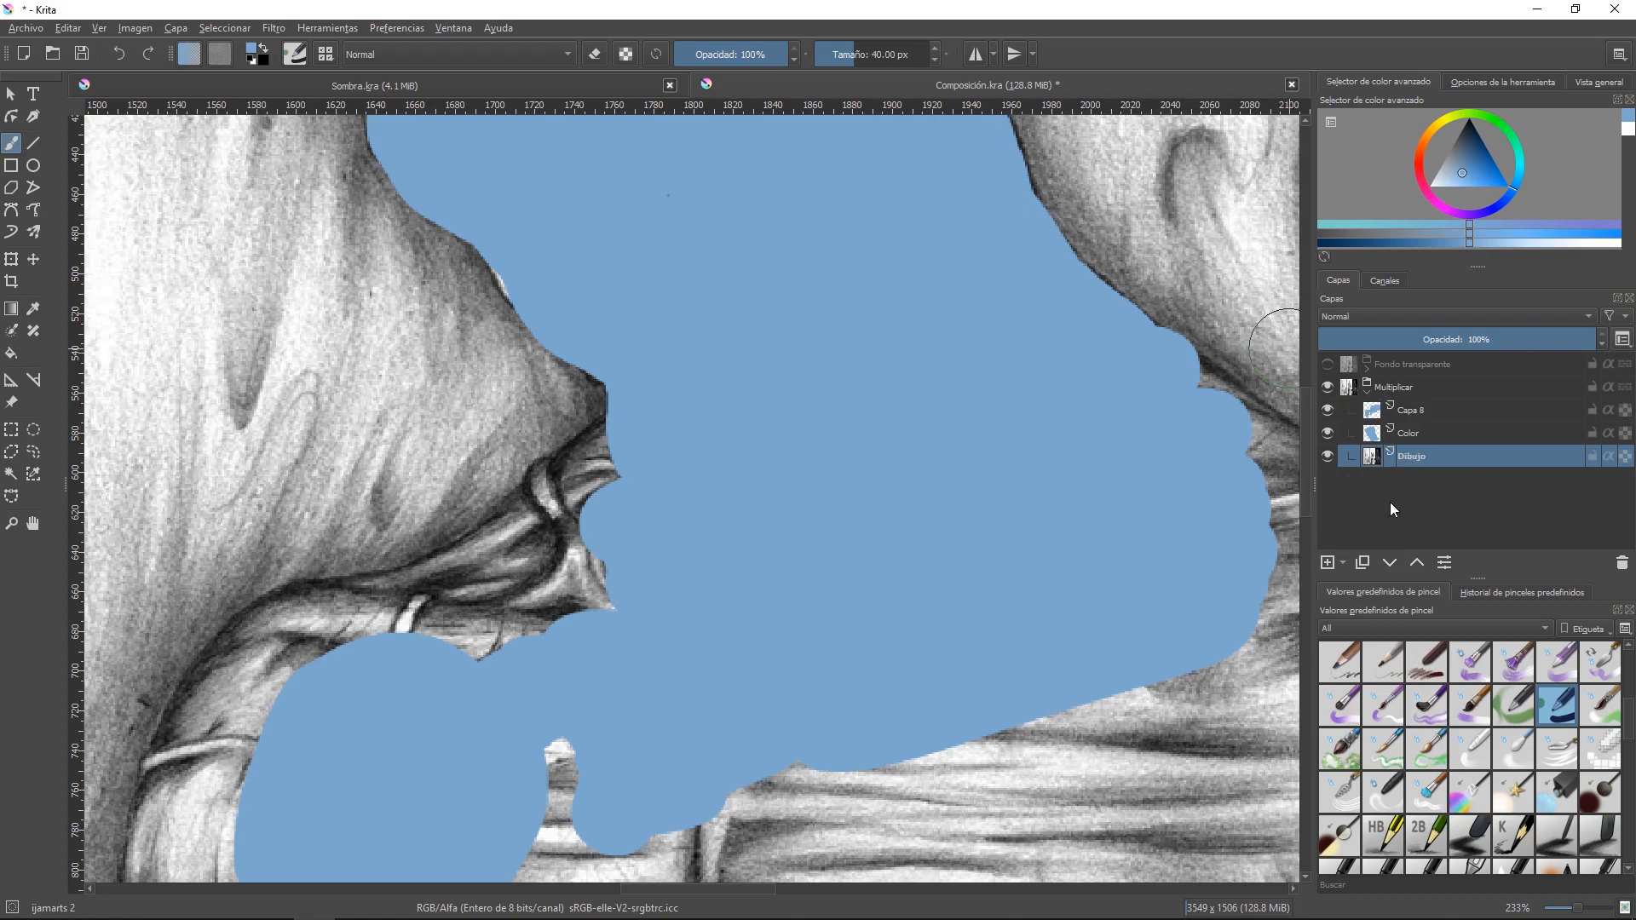
left_click(1418, 564)
left_click(1418, 564)
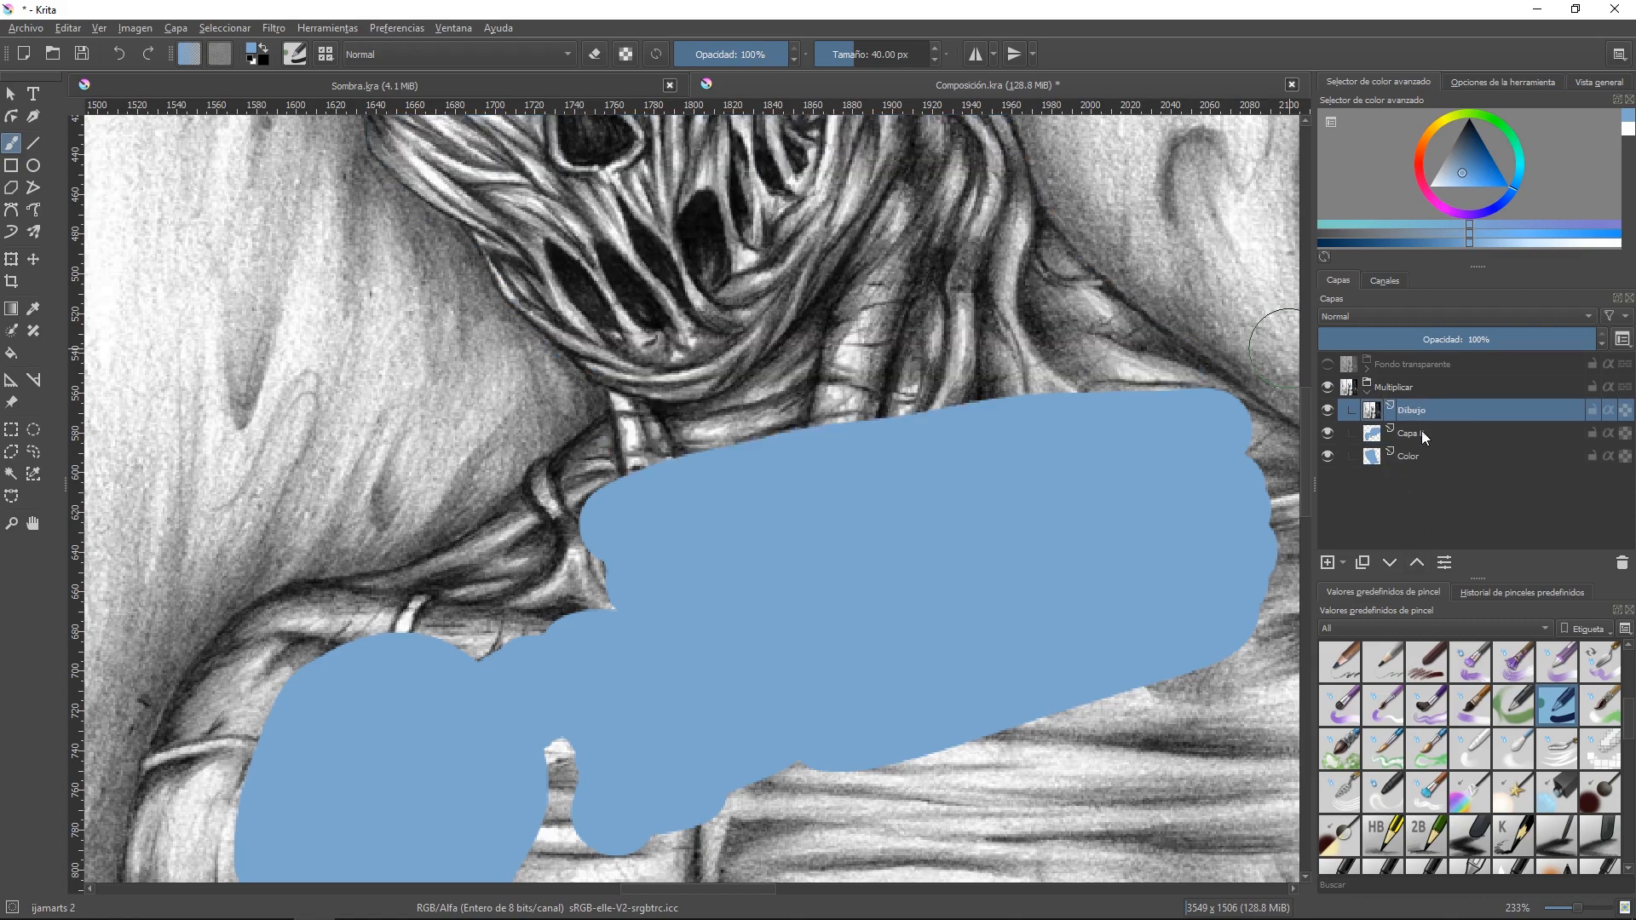
left_click(1388, 315)
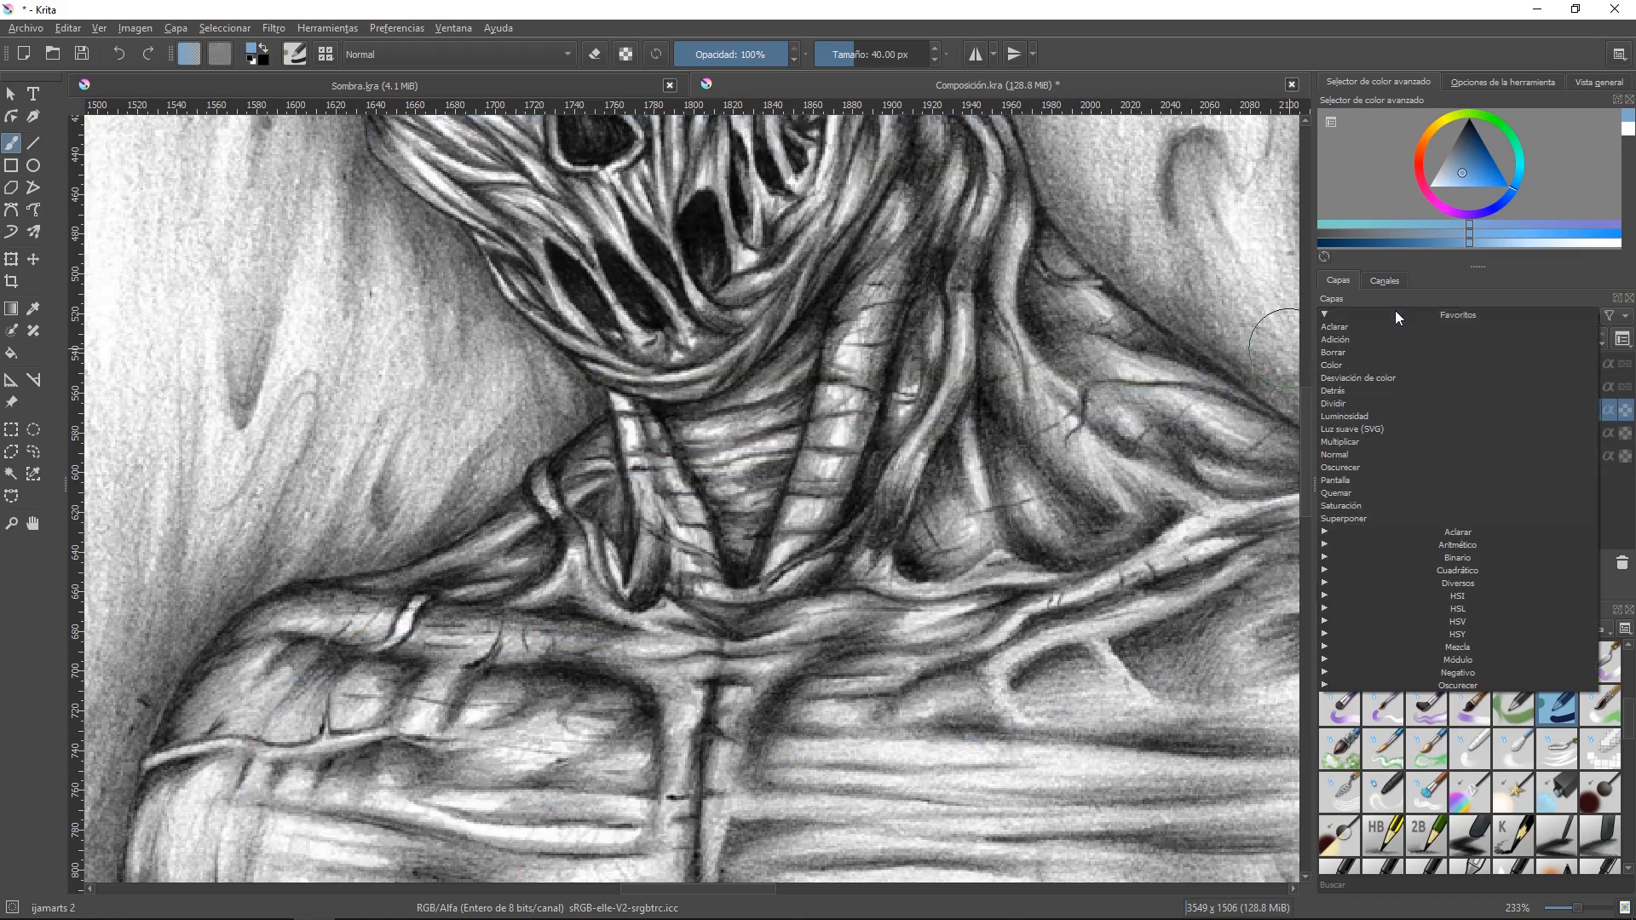
left_click(1358, 443)
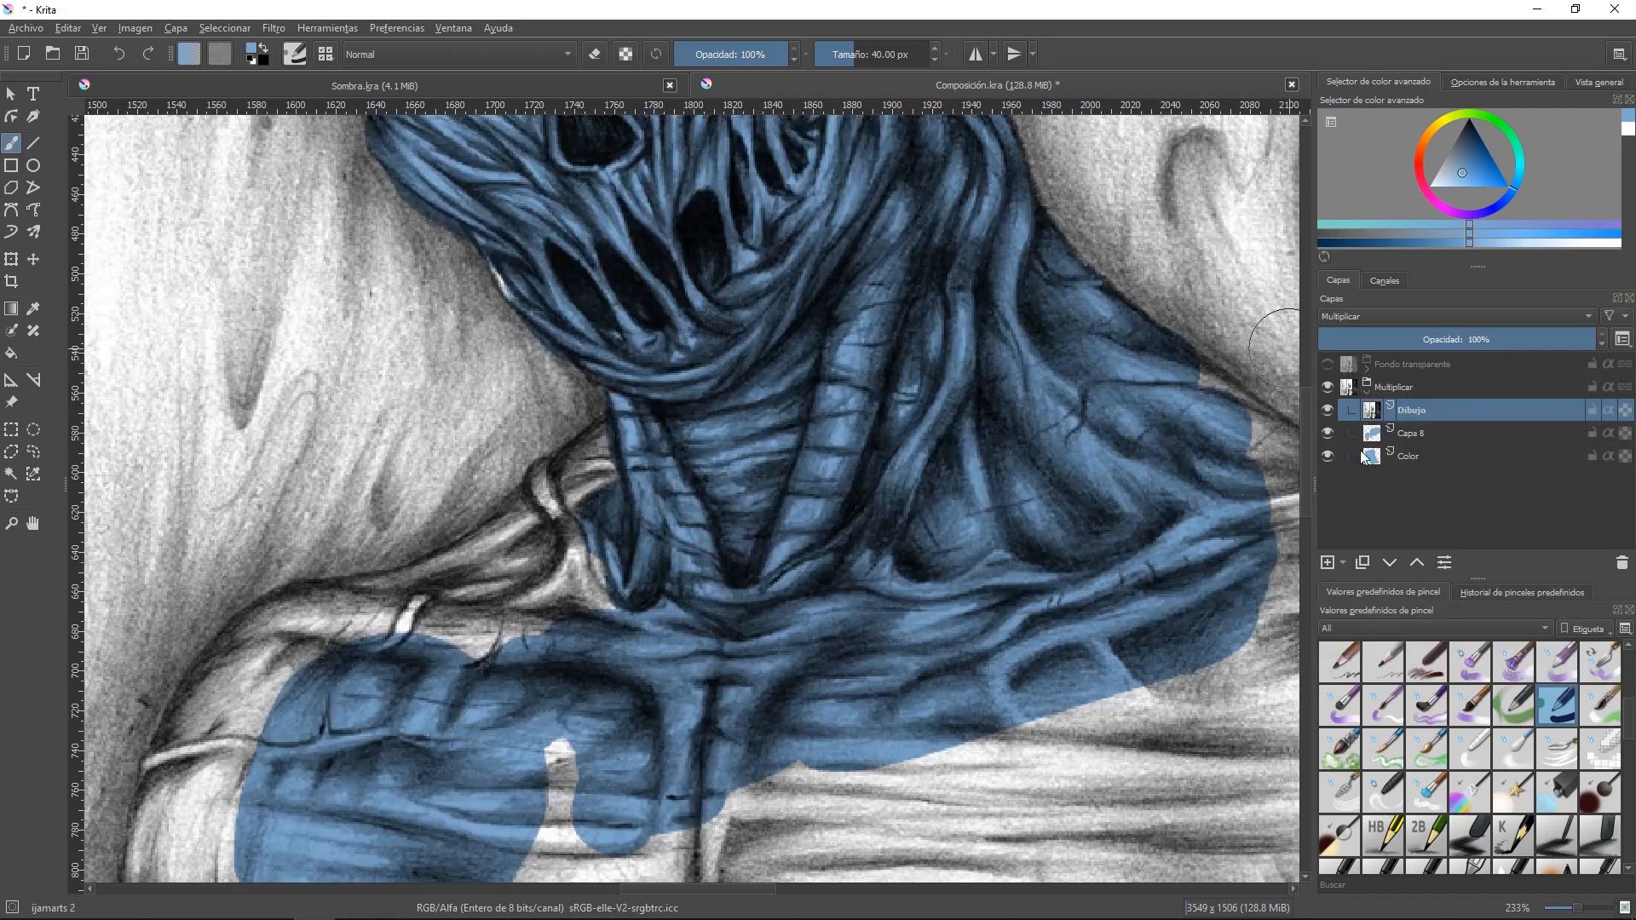
- Paint blue on the Color layer across the upper chest, filling the gap beside the breastbone and extending up to the neck's base
left_click_drag(844, 294, 933, 451)
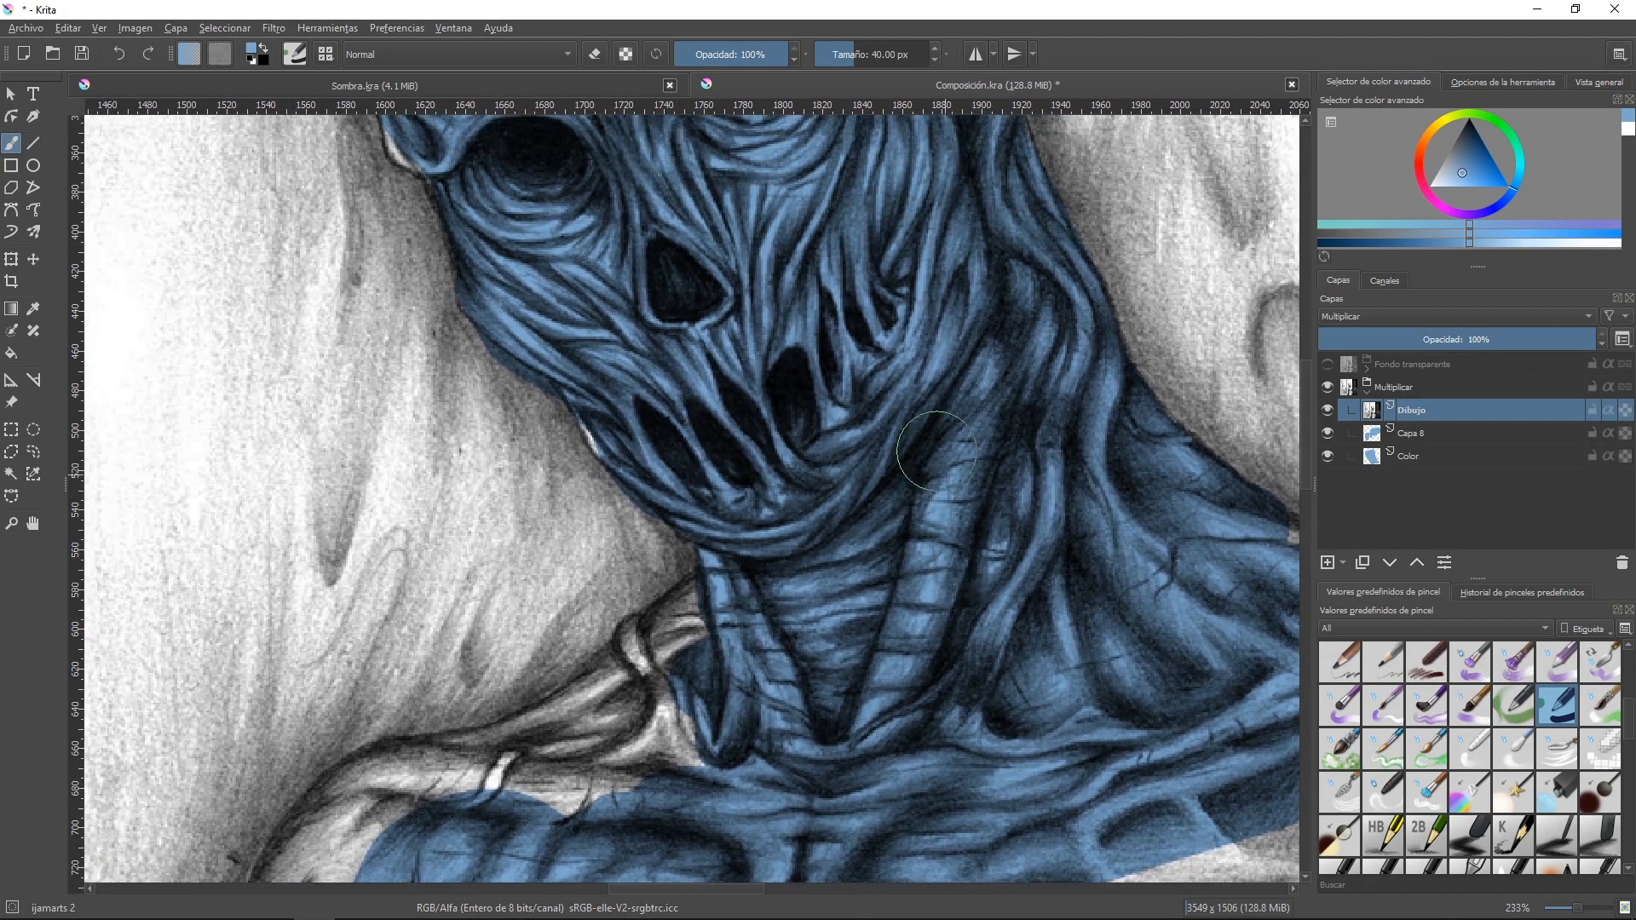
left_click_drag(788, 348, 785, 443)
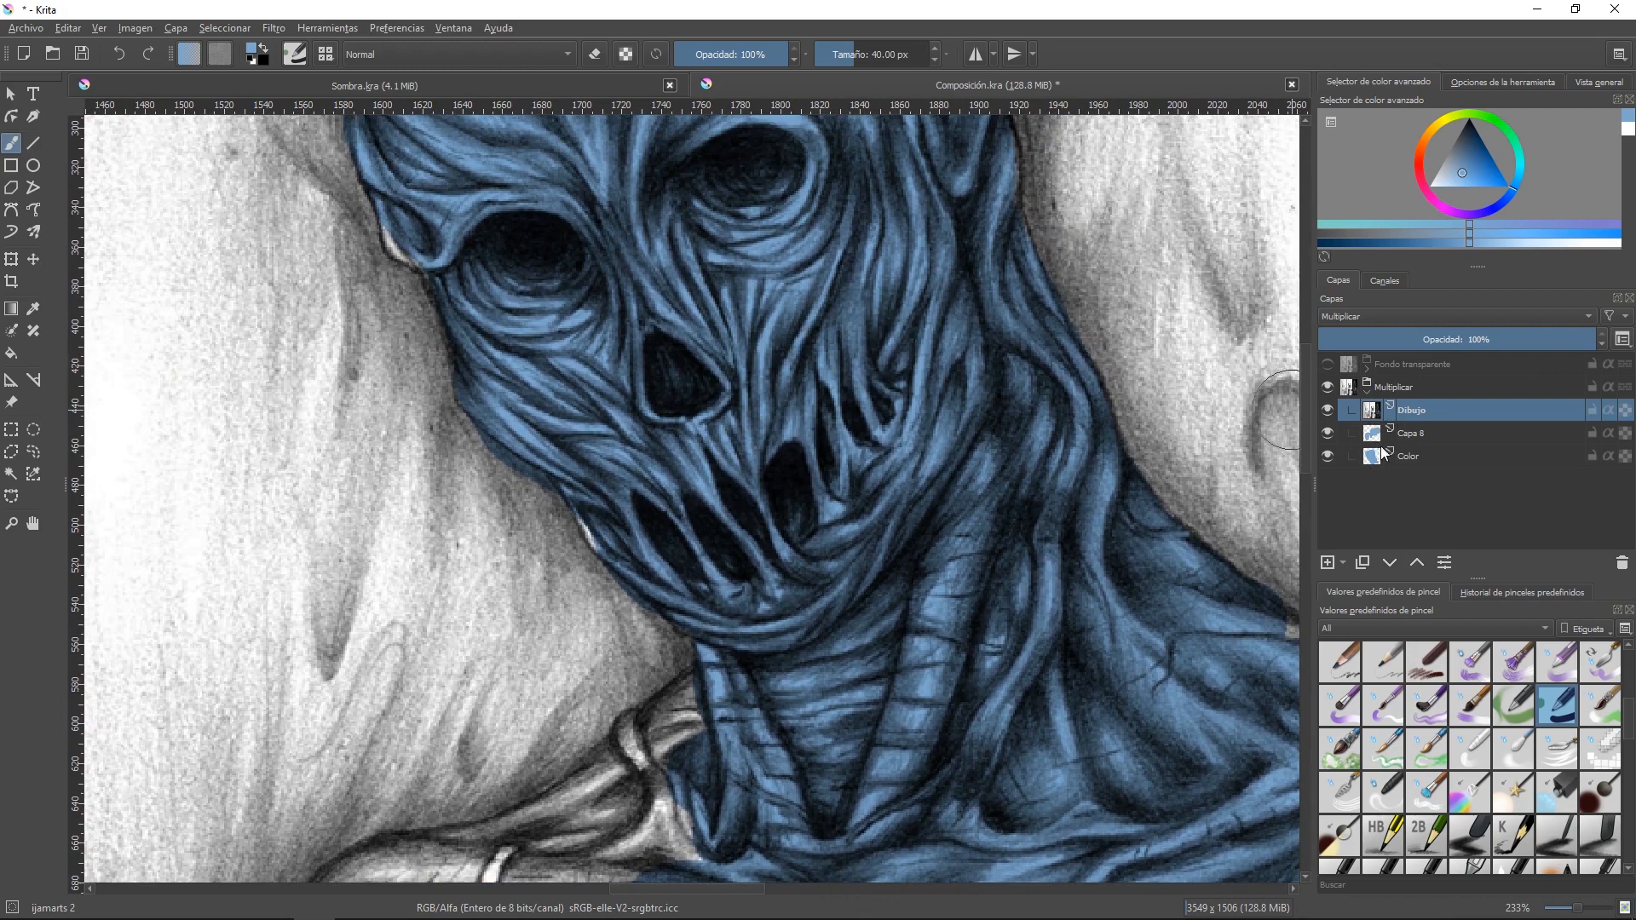
left_click_drag(956, 611, 921, 268)
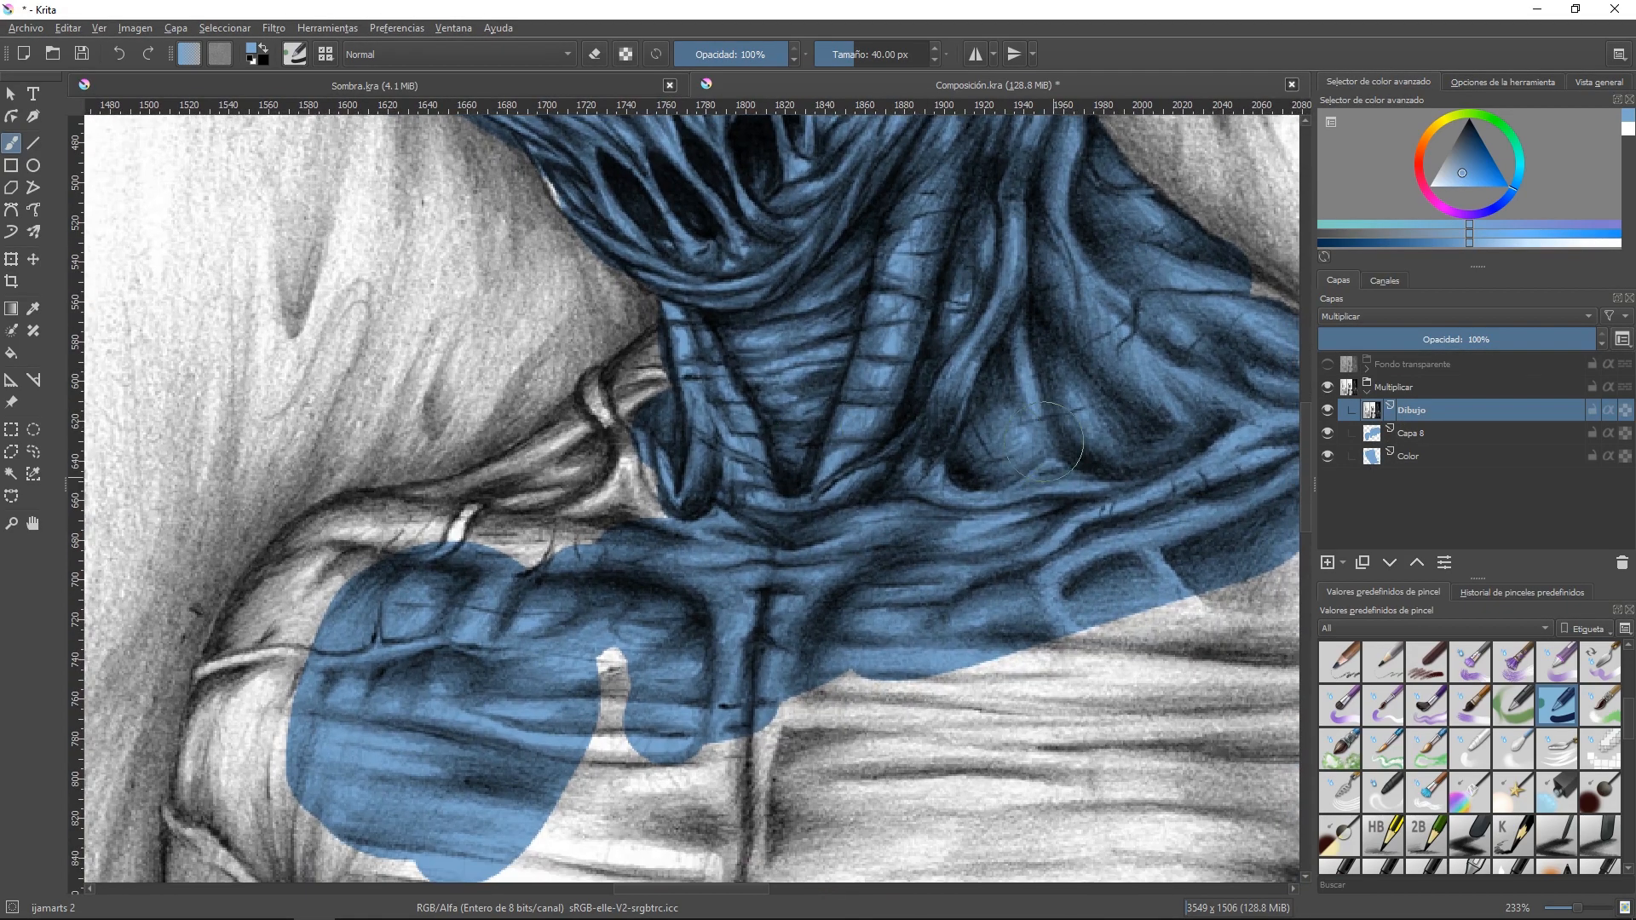
left_click_drag(987, 490, 964, 350)
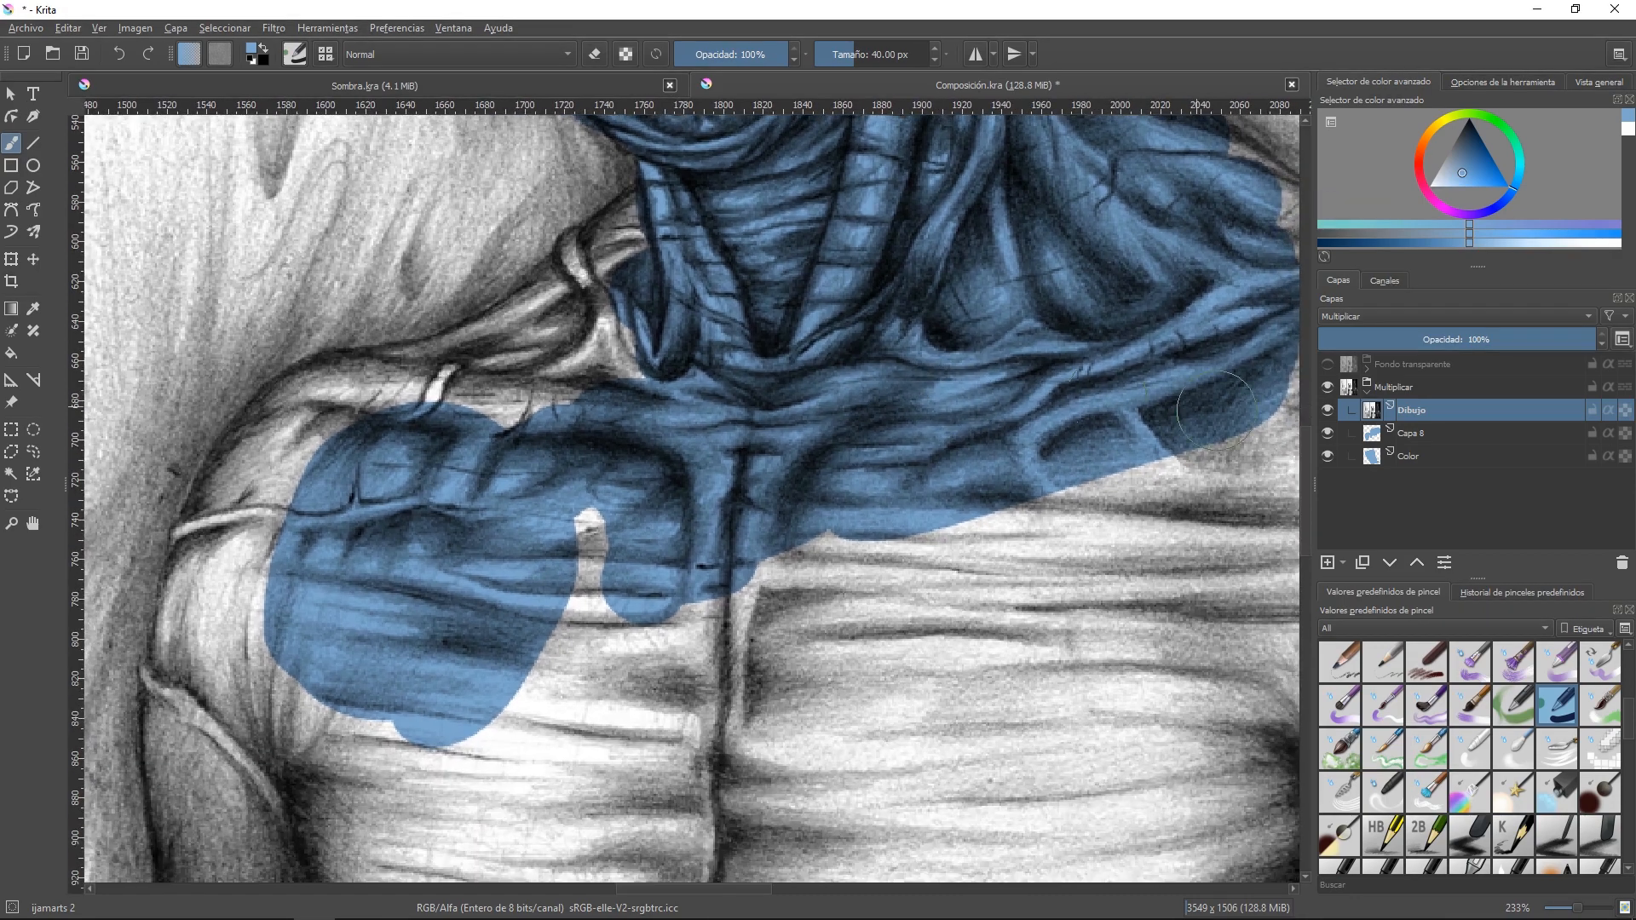
left_click(1429, 458)
mouse_move(1134, 472)
left_mouse_down()
mouse_move(1065, 511)
mouse_move(673, 614)
mouse_move(592, 576)
mouse_move(707, 375)
mouse_move(512, 367)
mouse_move(653, 264)
left_mouse_up()
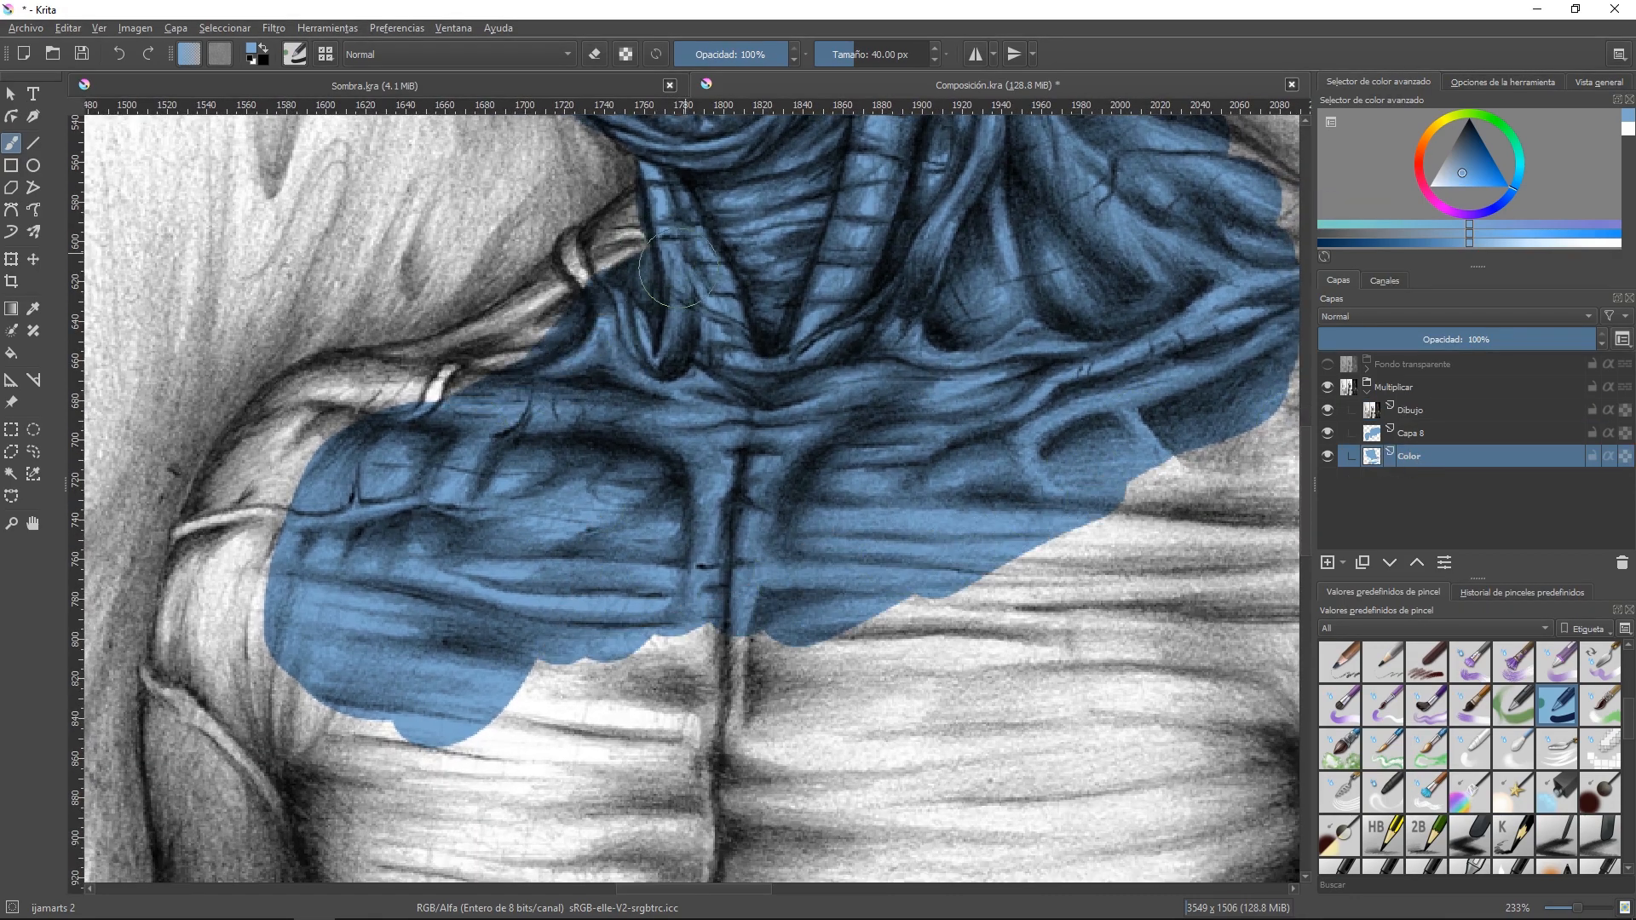
- Examine the blue coloring beneath the Dibujo layer on the chest, neck and face, including the face up close
left_click_drag(886, 294, 914, 528)
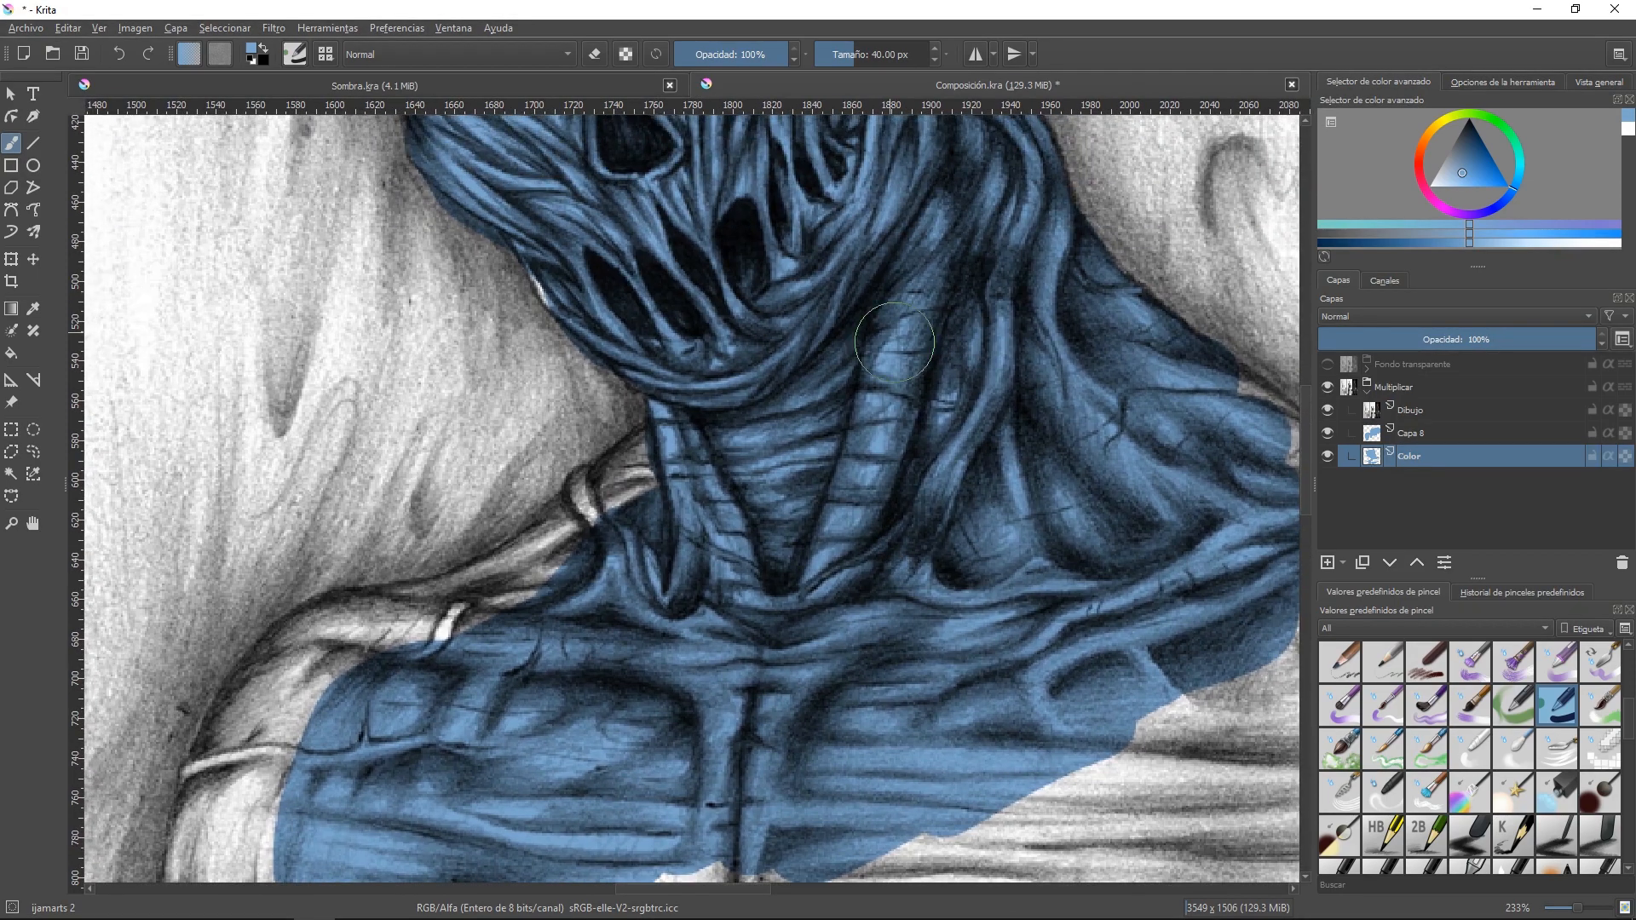
left_click_drag(890, 341, 900, 467)
left_click(1376, 413)
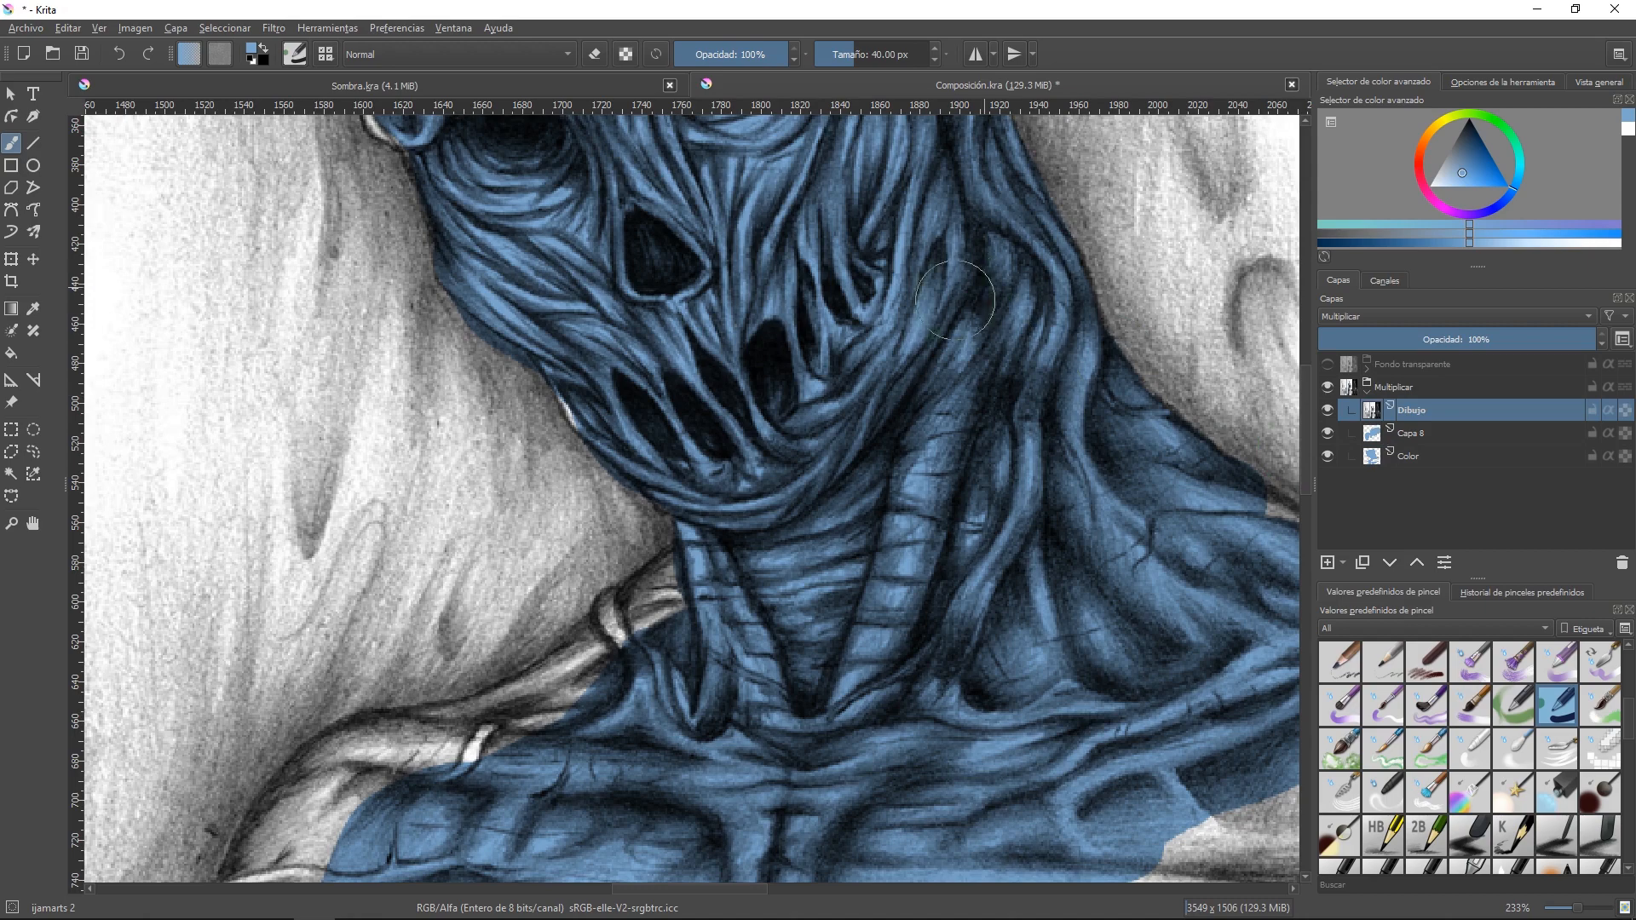
left_click_drag(948, 544, 908, 354)
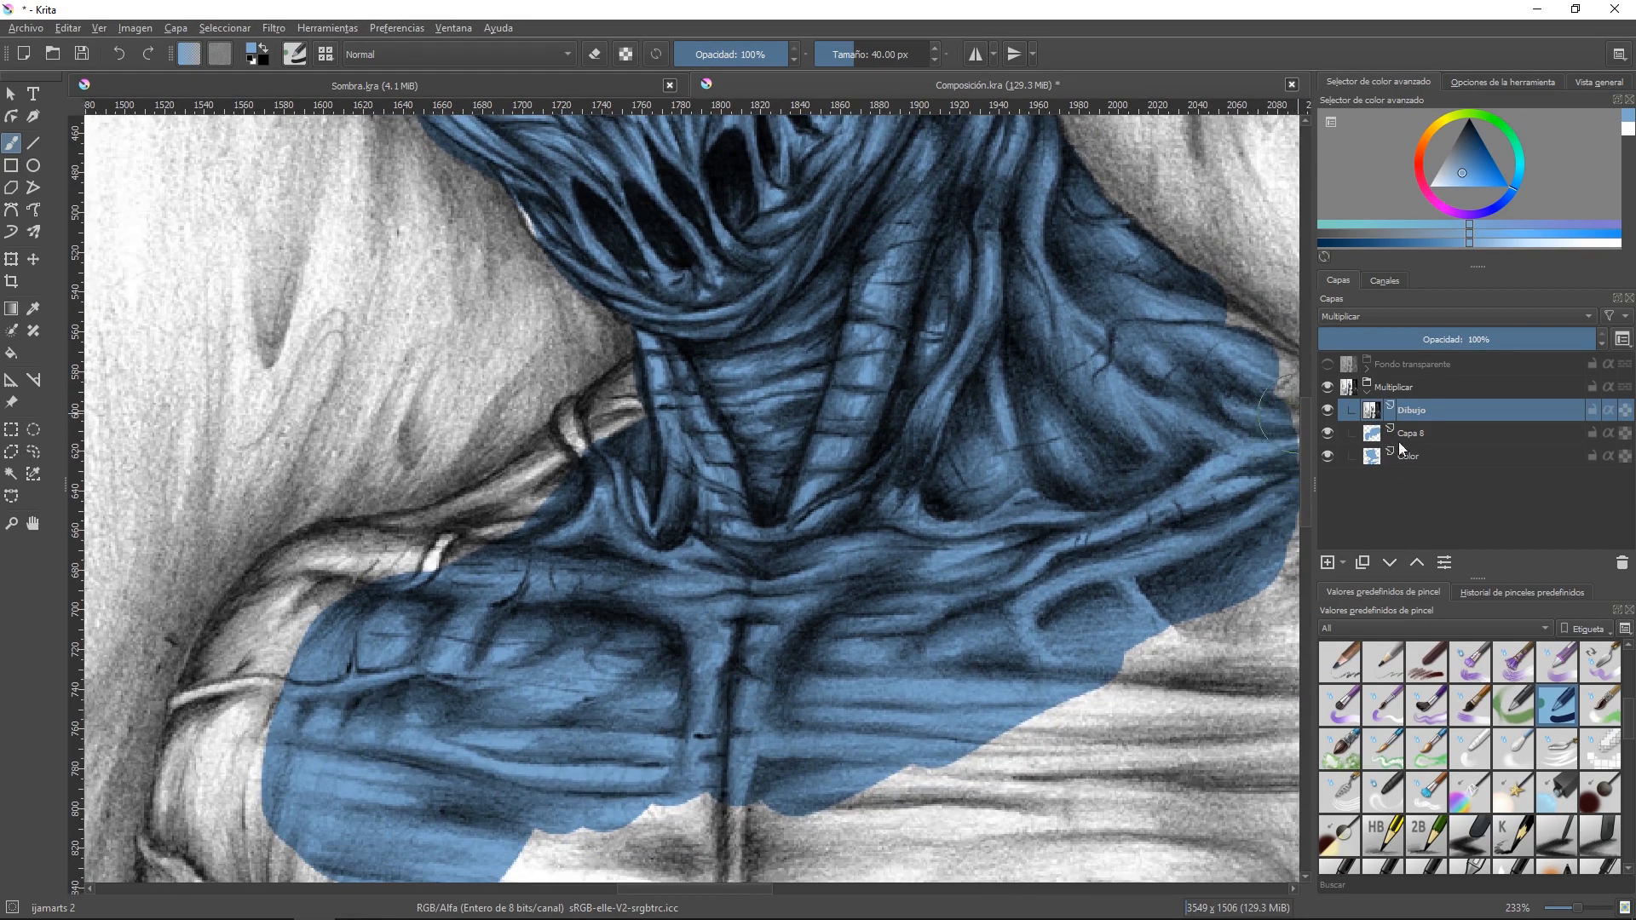
left_click_drag(1056, 341, 1050, 541)
left_click_drag(832, 267, 892, 567)
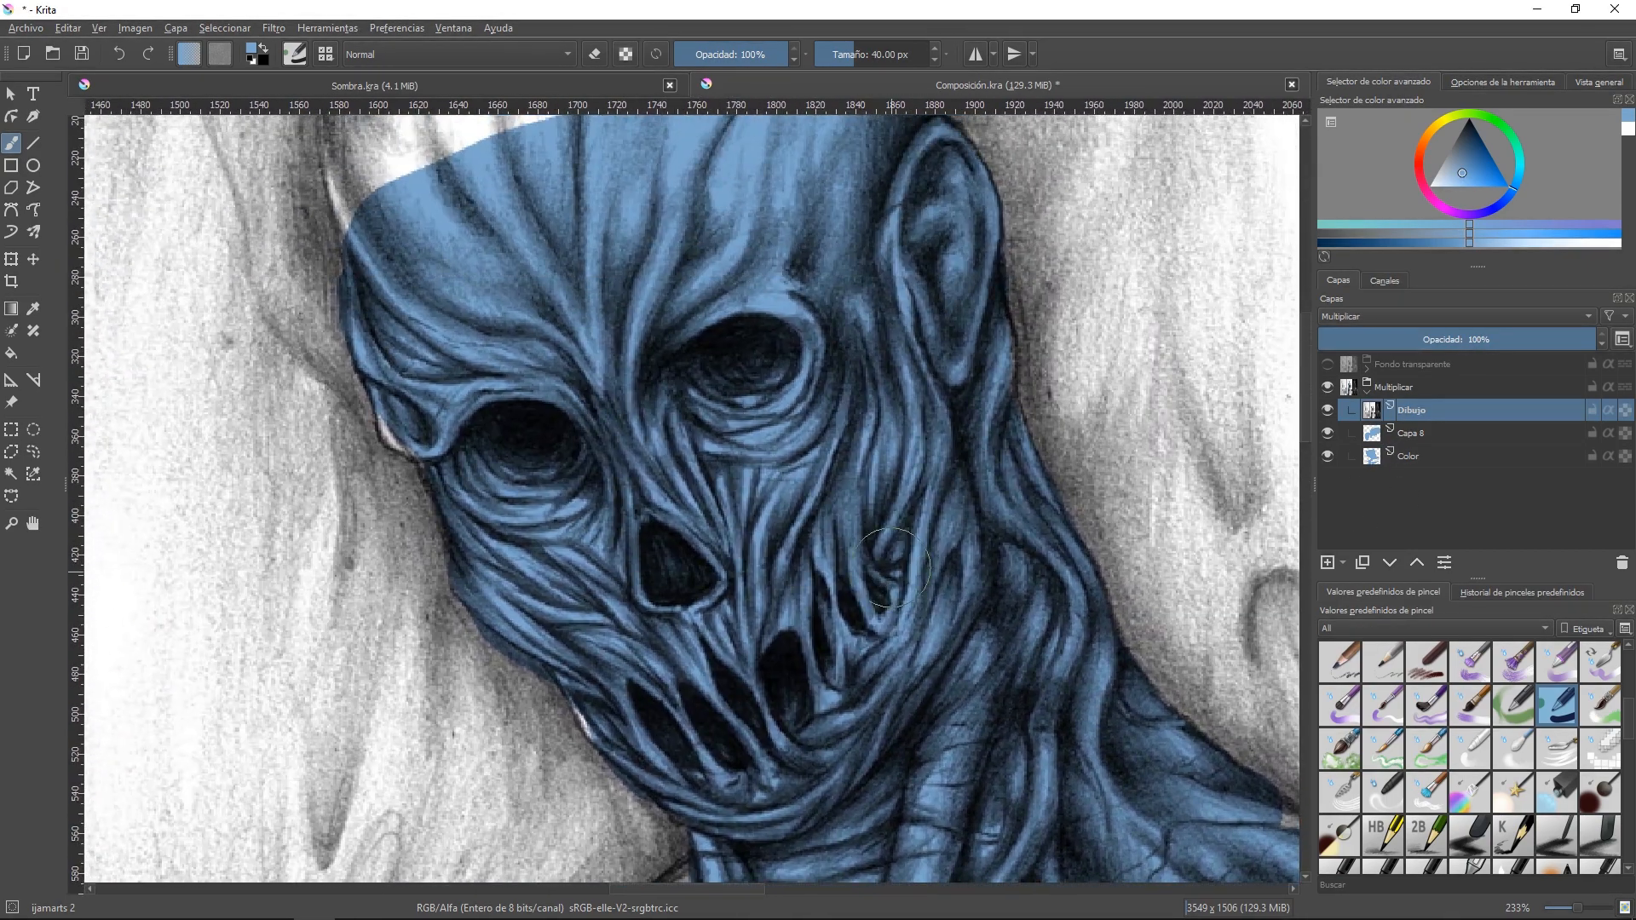
mouse_move(876, 452)
left_mouse_down()
mouse_move(941, 290)
mouse_move(884, 391)
mouse_move(966, 332)
mouse_move(880, 380)
mouse_move(1026, 546)
left_mouse_up()
left_click_drag(891, 342, 862, 278)
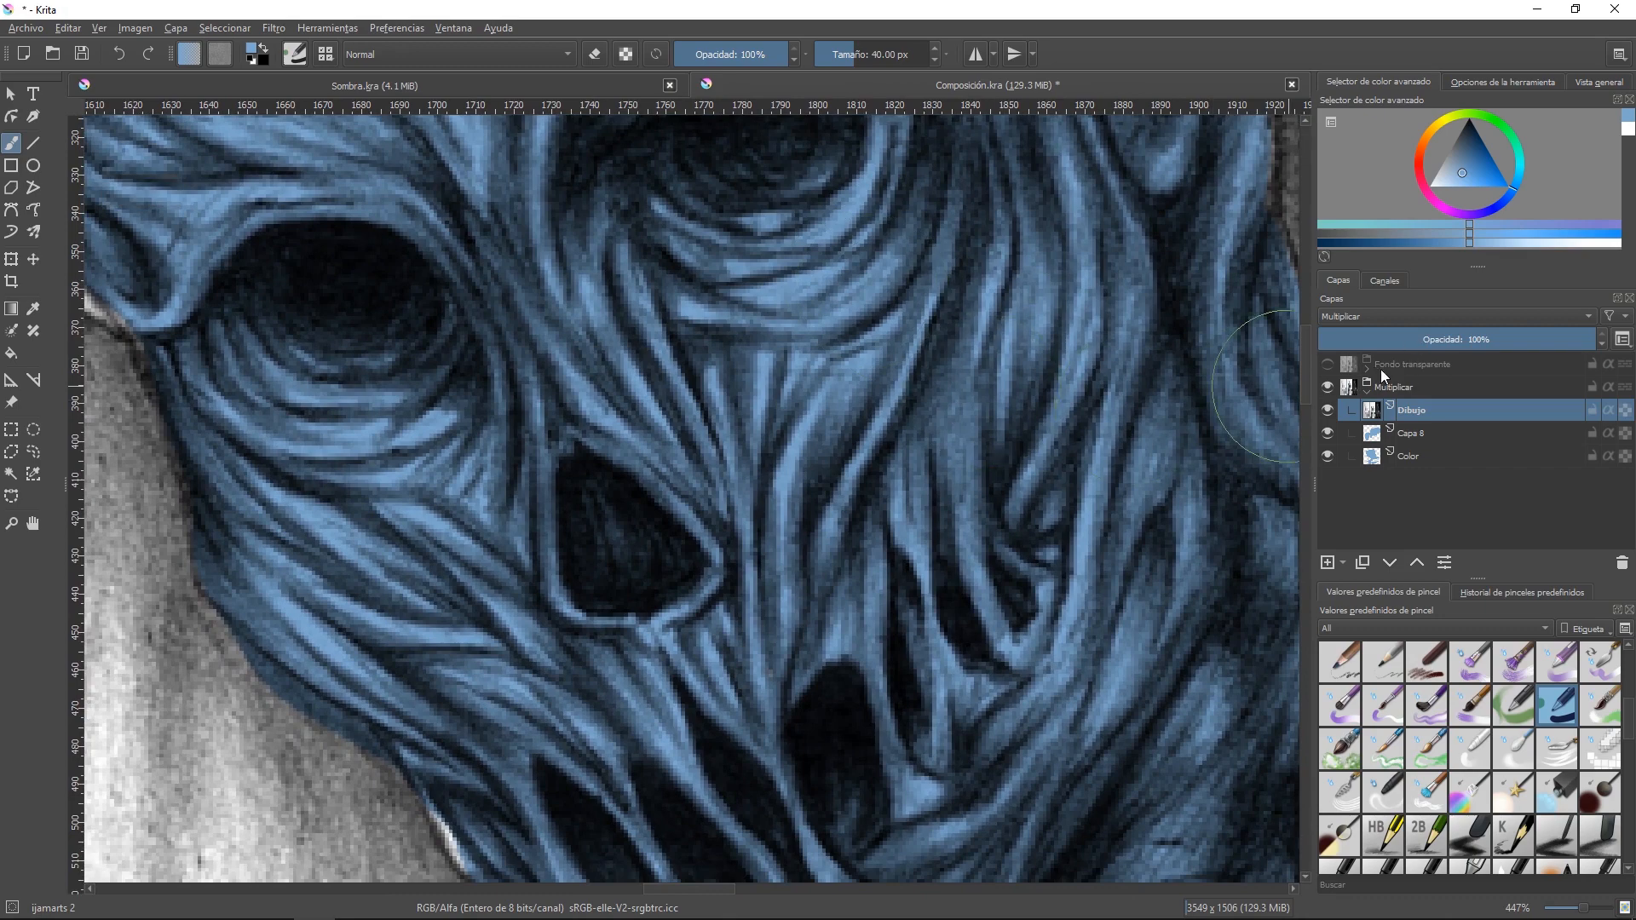
left_click_drag(1056, 349, 1048, 389)
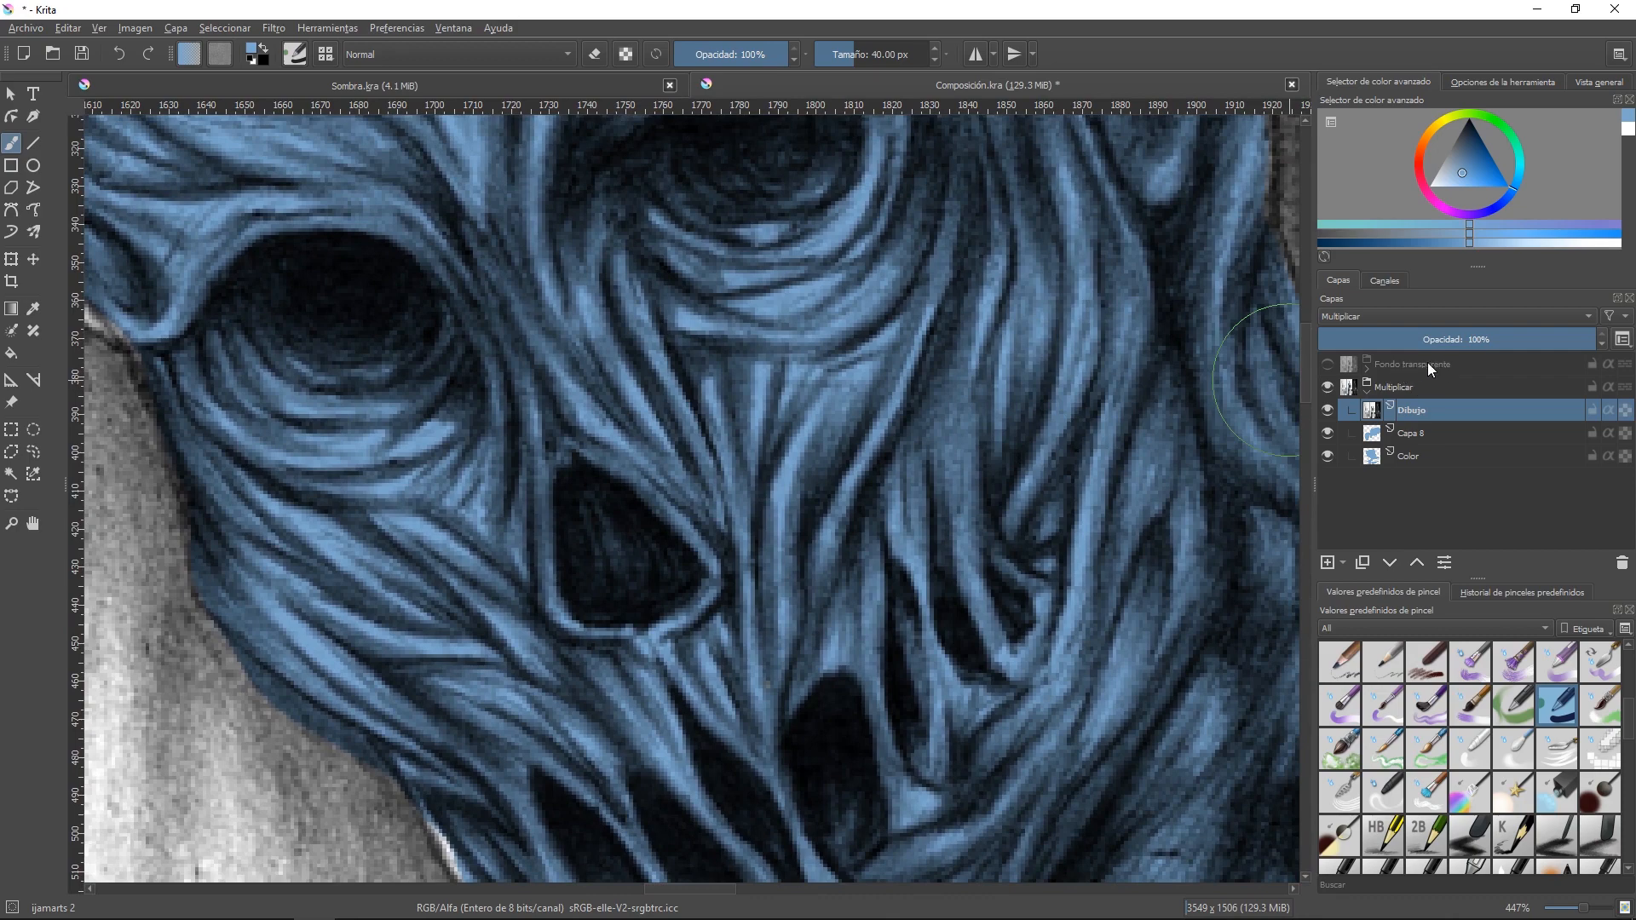
- Toggle the Fondo transparente group's visibility repeatedly to compare it with the Multiplicar group on the face, leaving it shown
left_click(1328, 364)
left_click(1328, 365)
left_click(1328, 363)
left_click(1328, 363)
left_click(1328, 363)
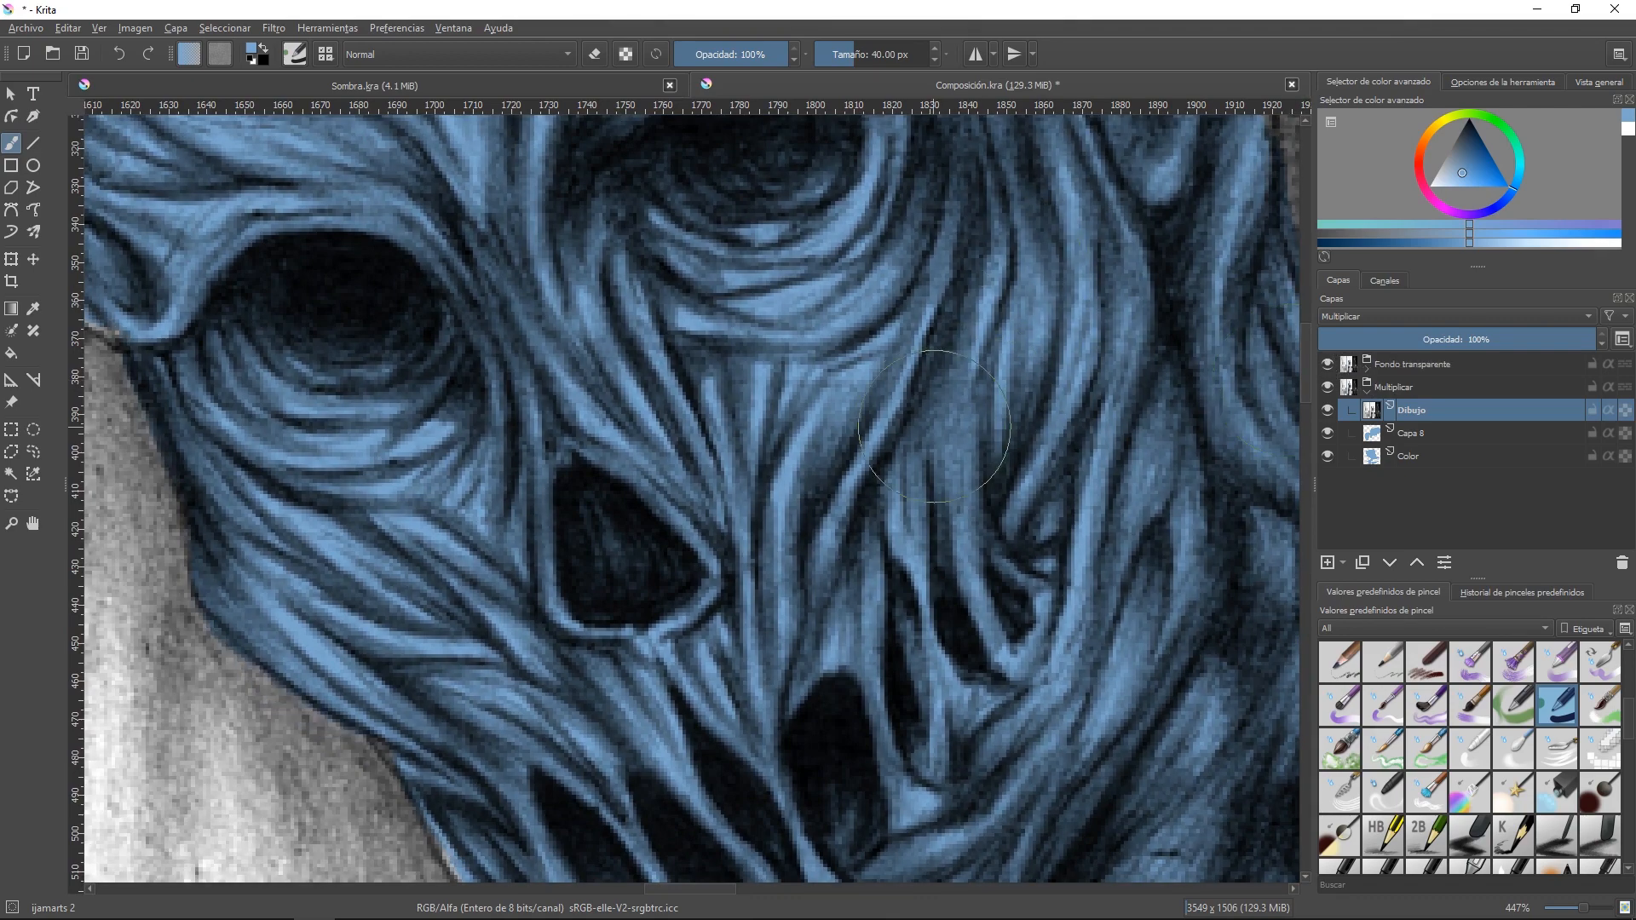
left_click(1327, 364)
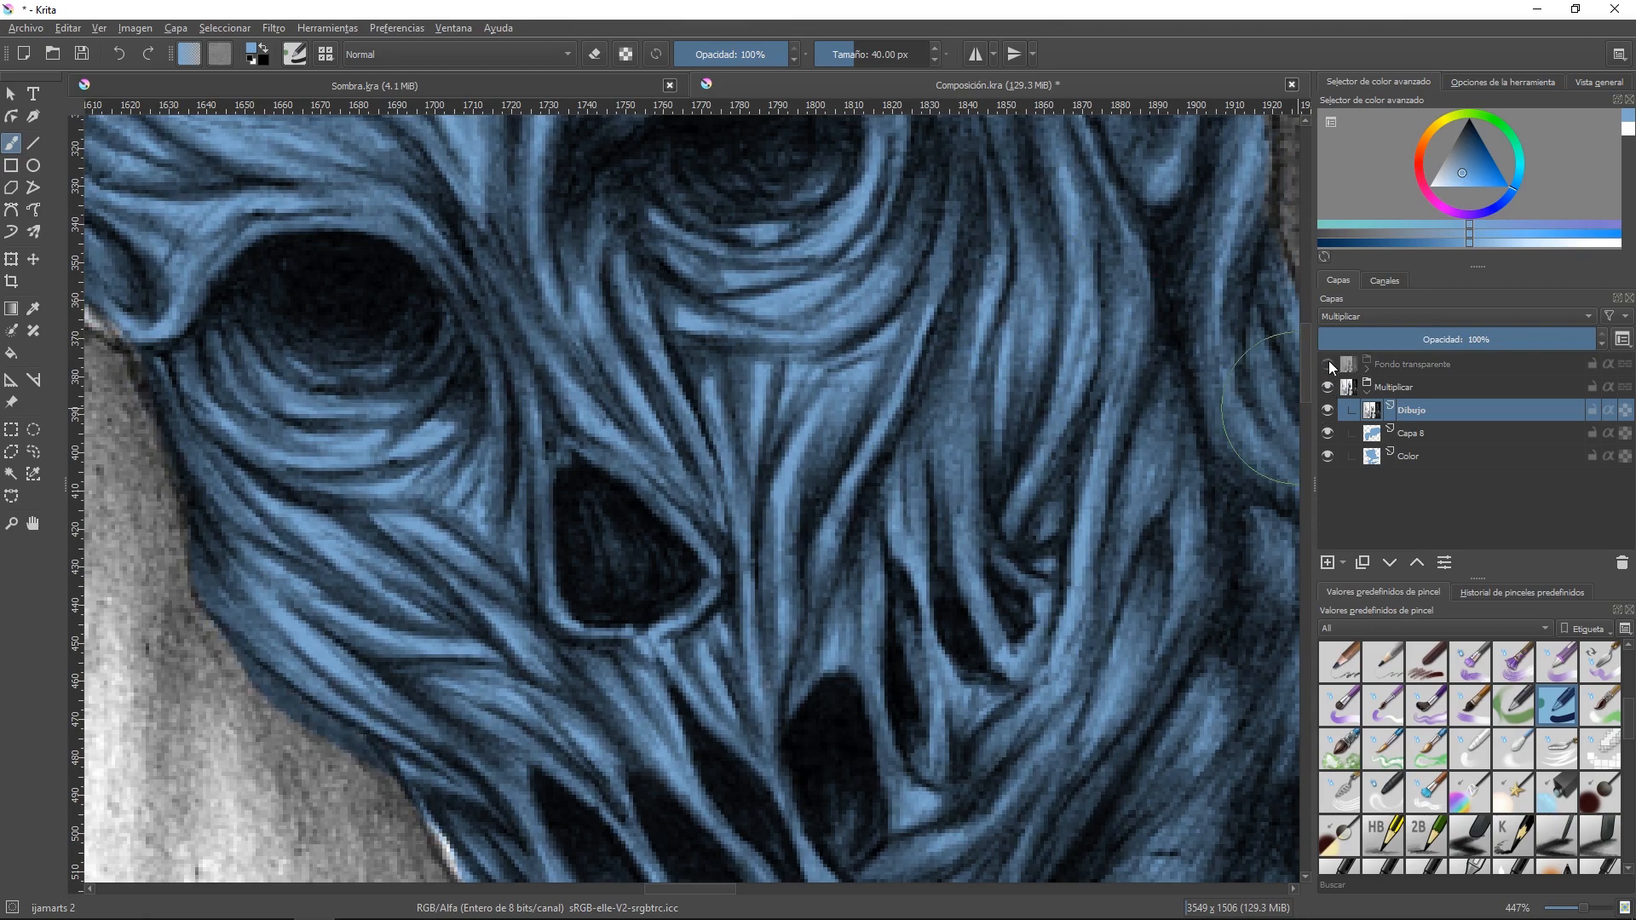
left_click(1328, 363)
left_click_drag(1174, 397, 1159, 460)
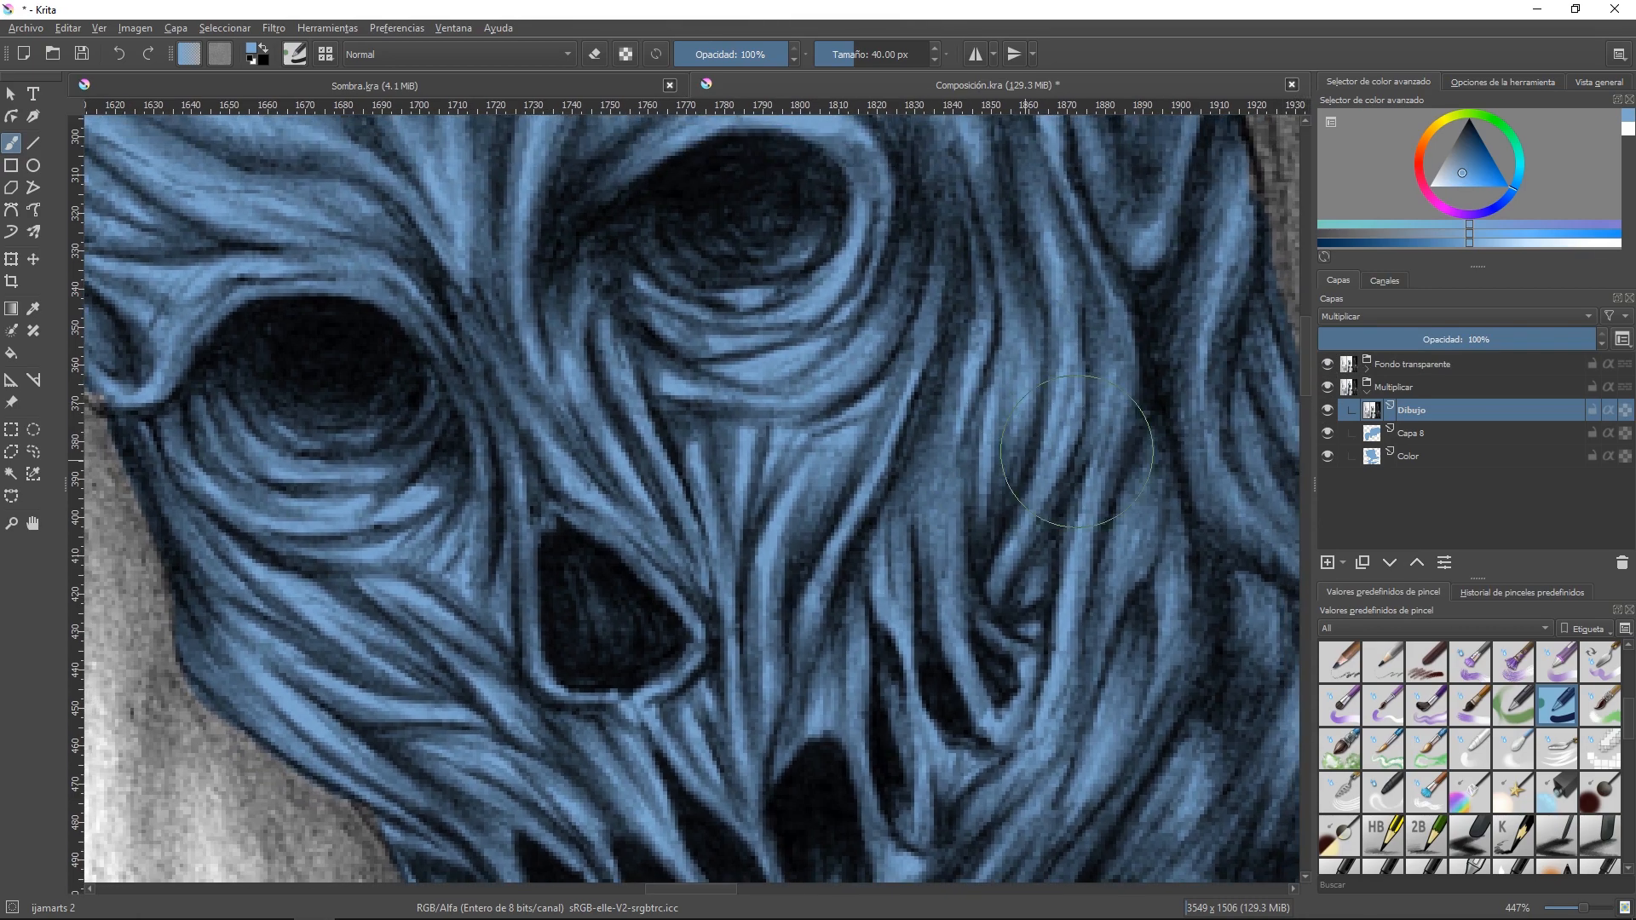
- Check the blending modes of the Multiplicar group, its Dibujo layer and the Fondo transparente group, and view the eyes and forehead
left_click(1399, 391)
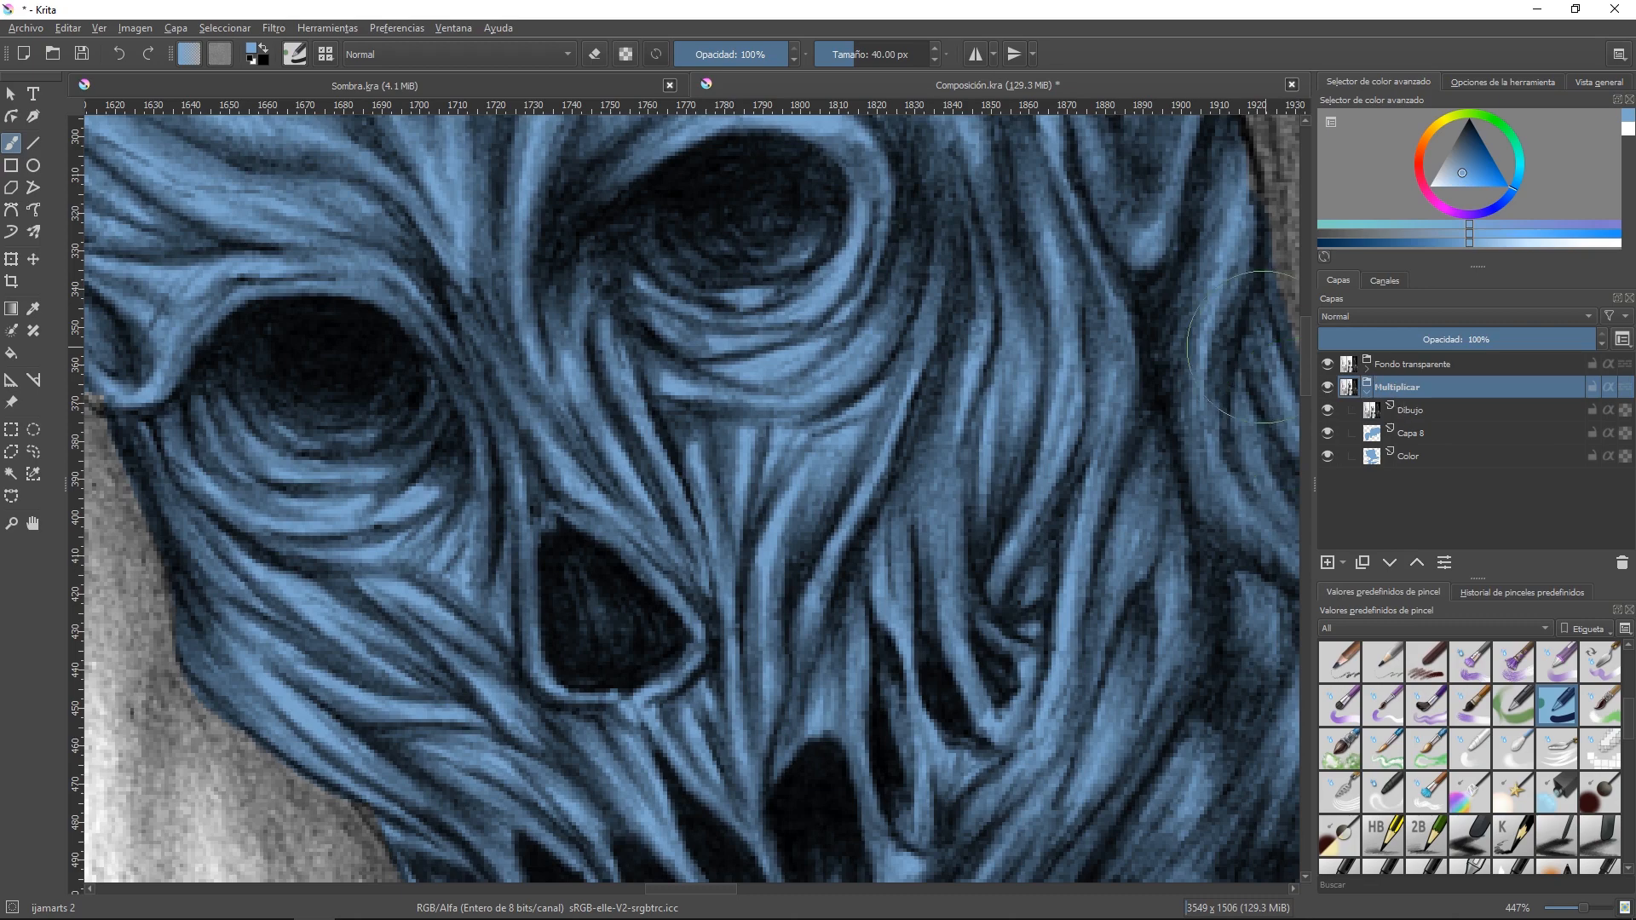
left_click_drag(1005, 345, 1093, 451)
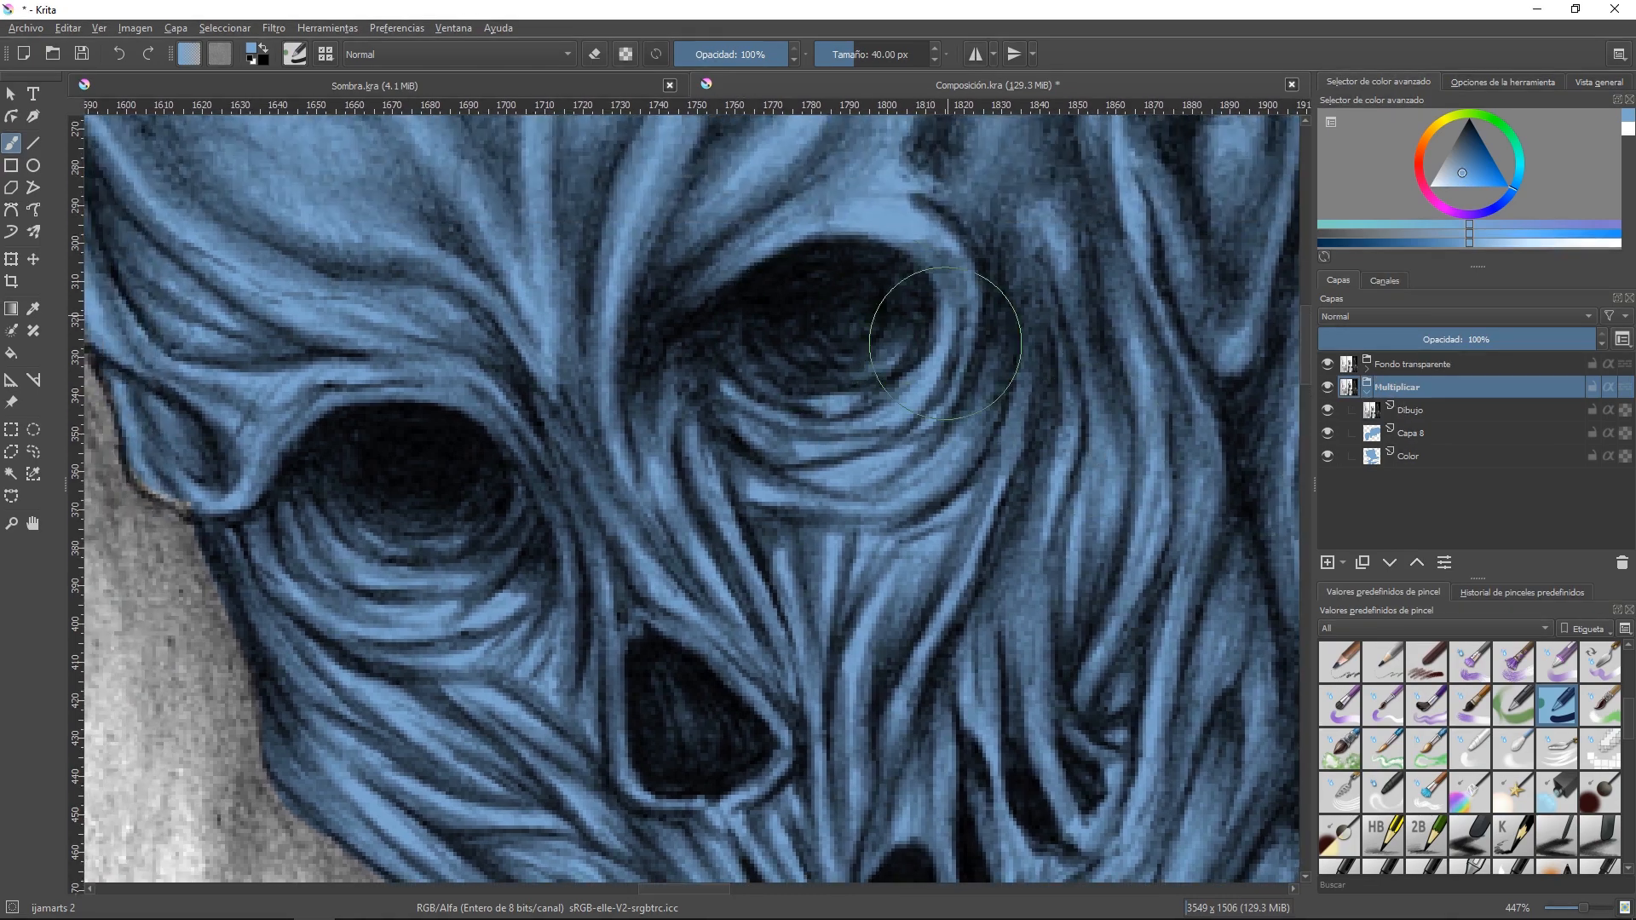
left_click(1409, 412)
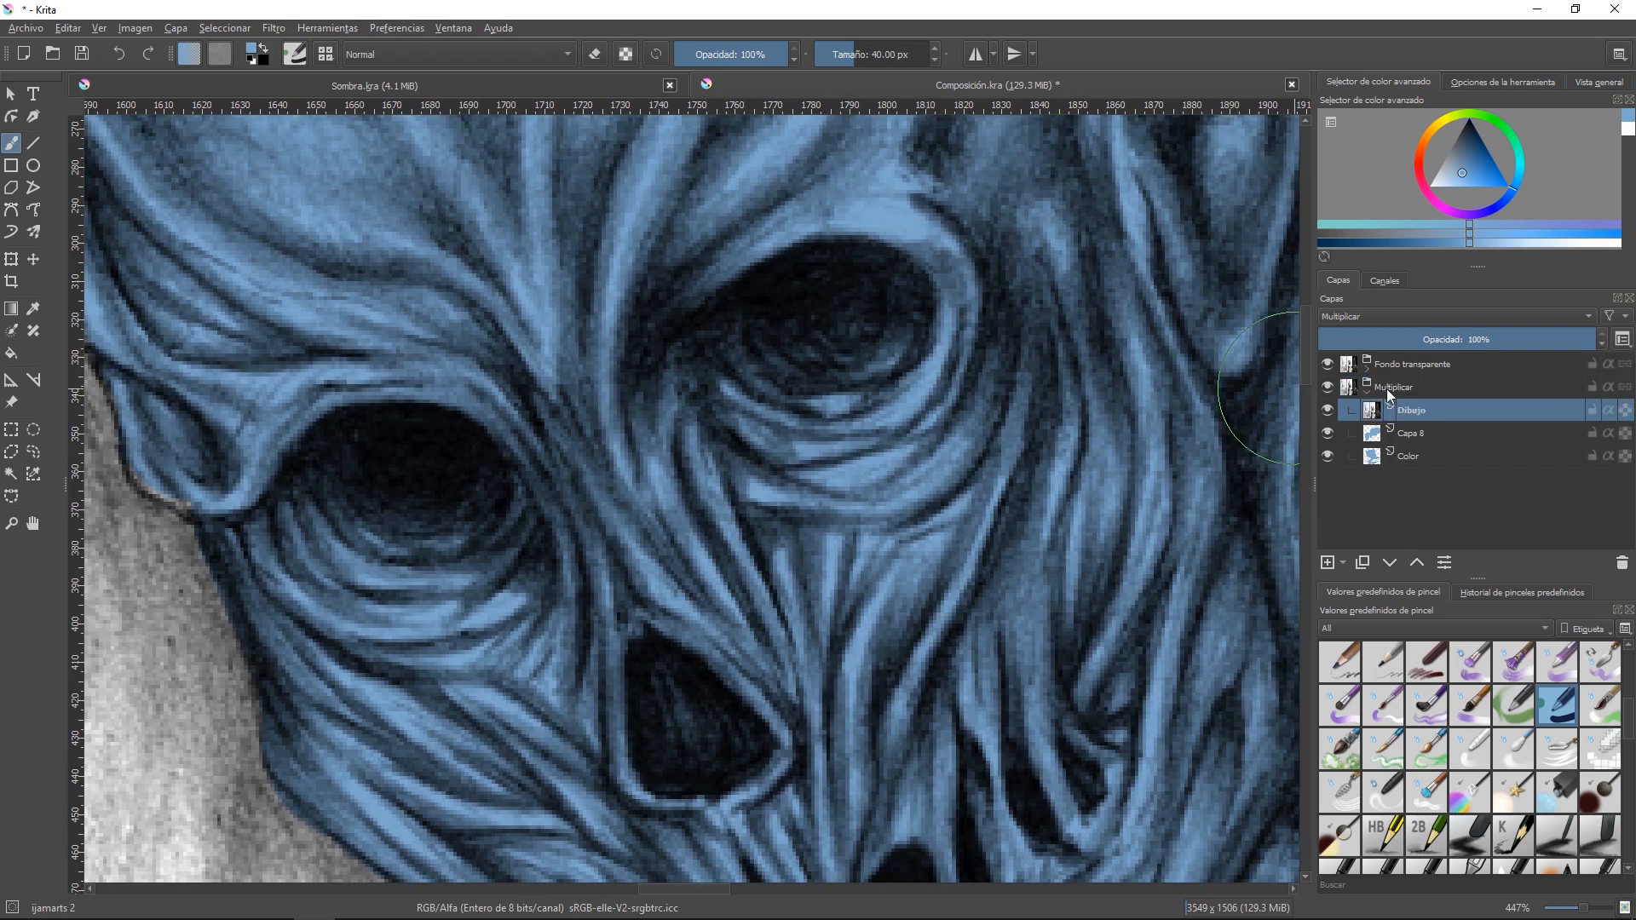
left_click(1419, 362)
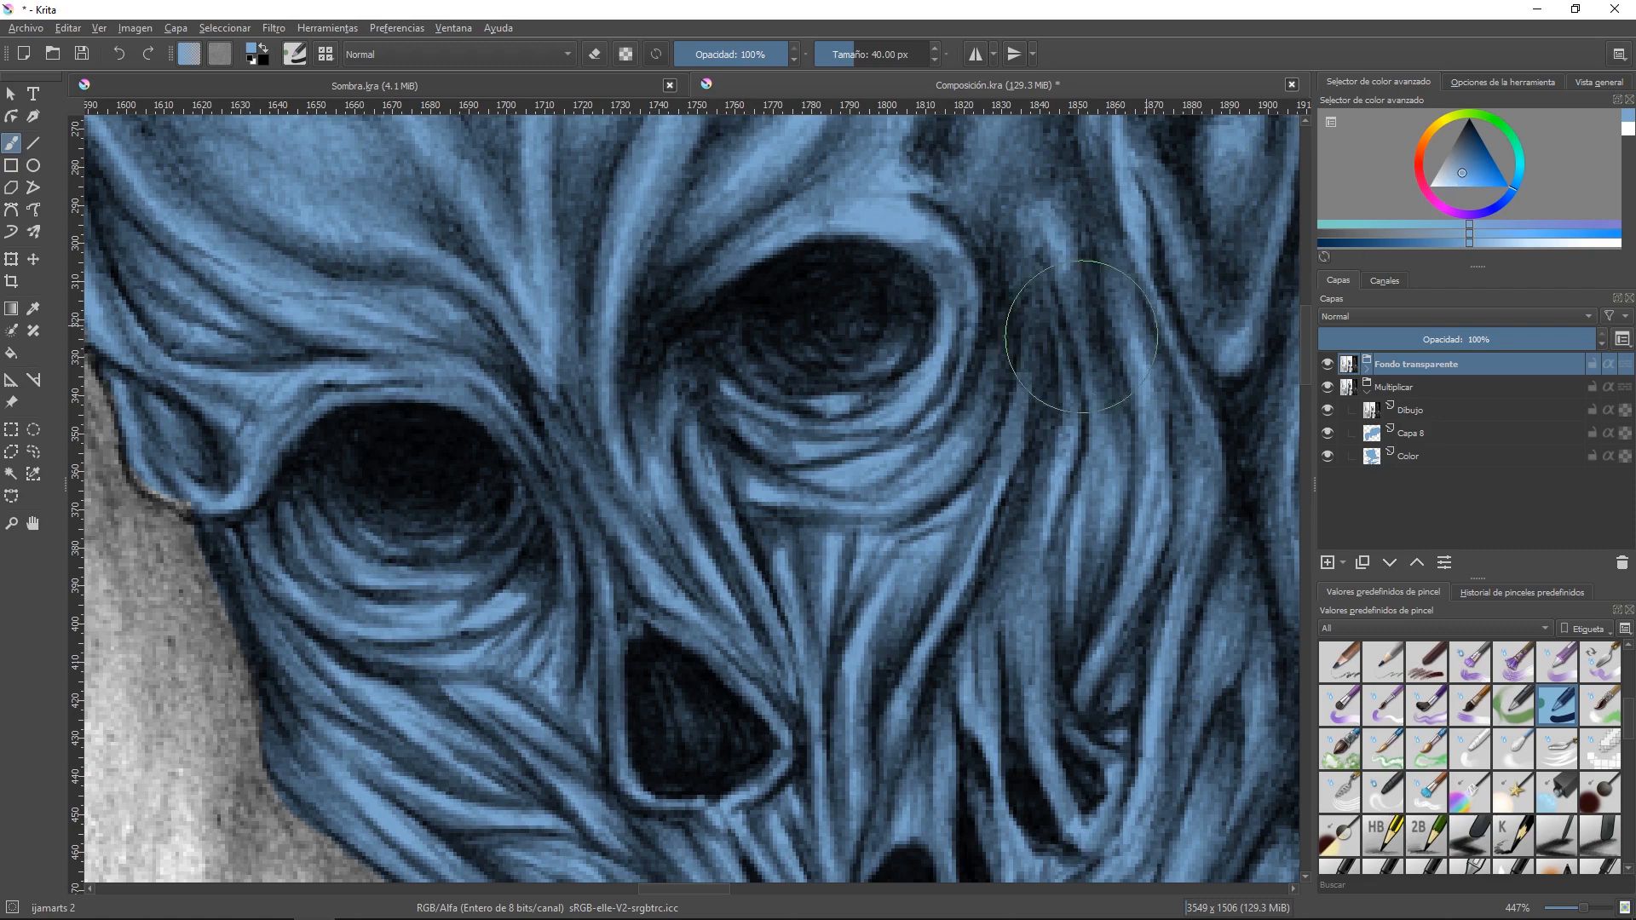
left_click_drag(852, 315, 881, 559)
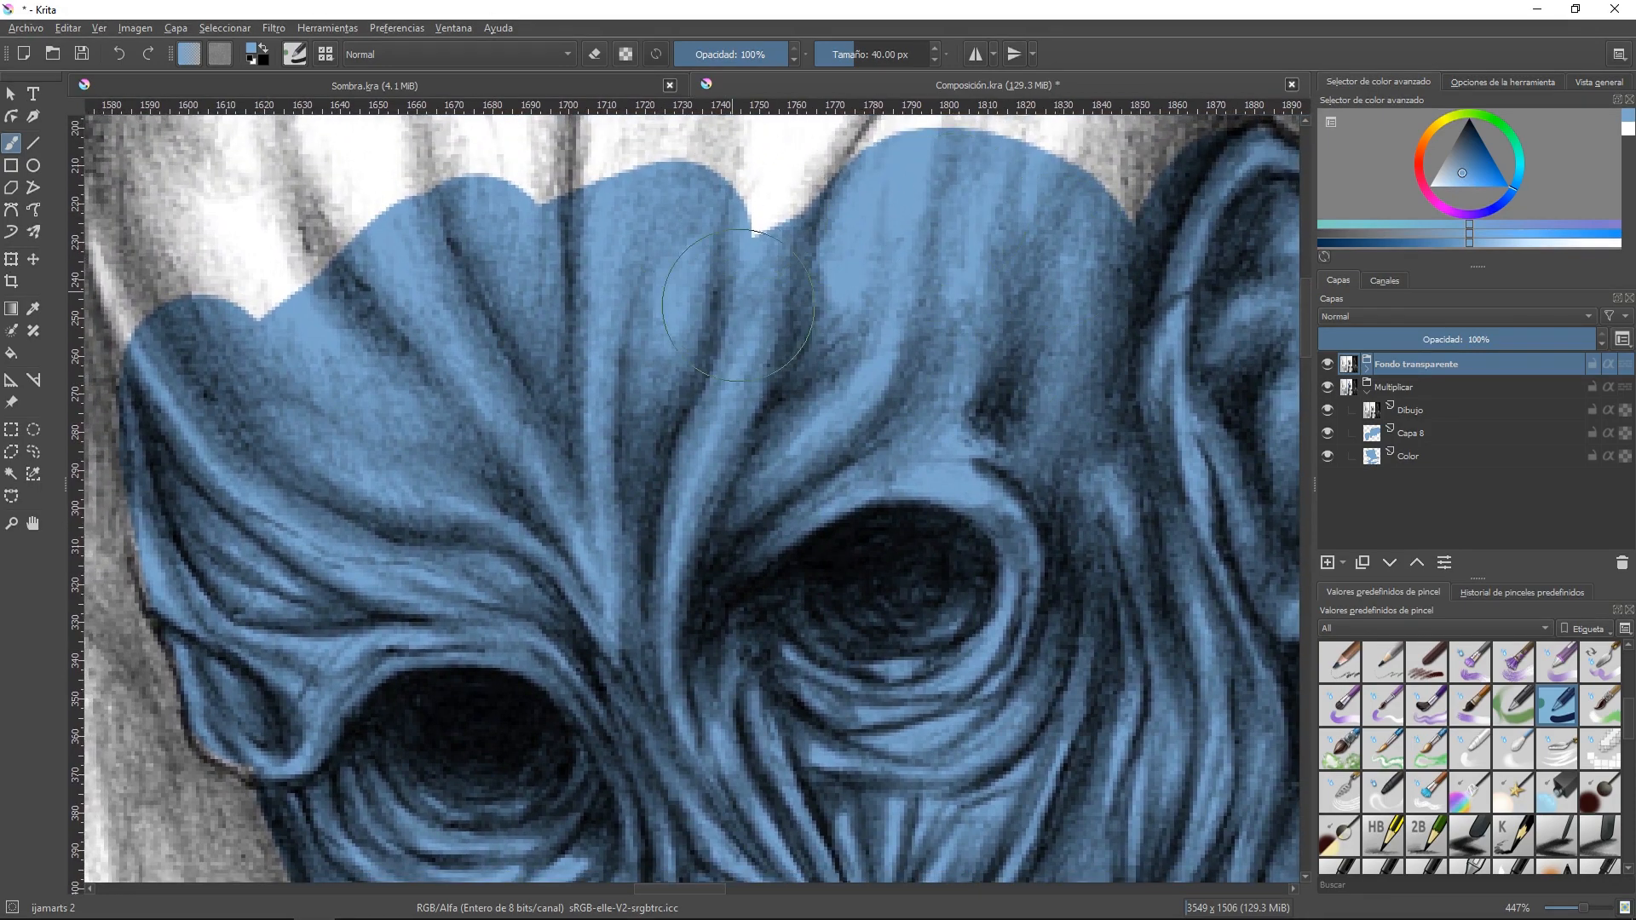
left_click_drag(761, 370, 707, 314)
- Expand the Fondo transparente group and examine its coloring on the face and neck up close and from farther away
left_click(1365, 369)
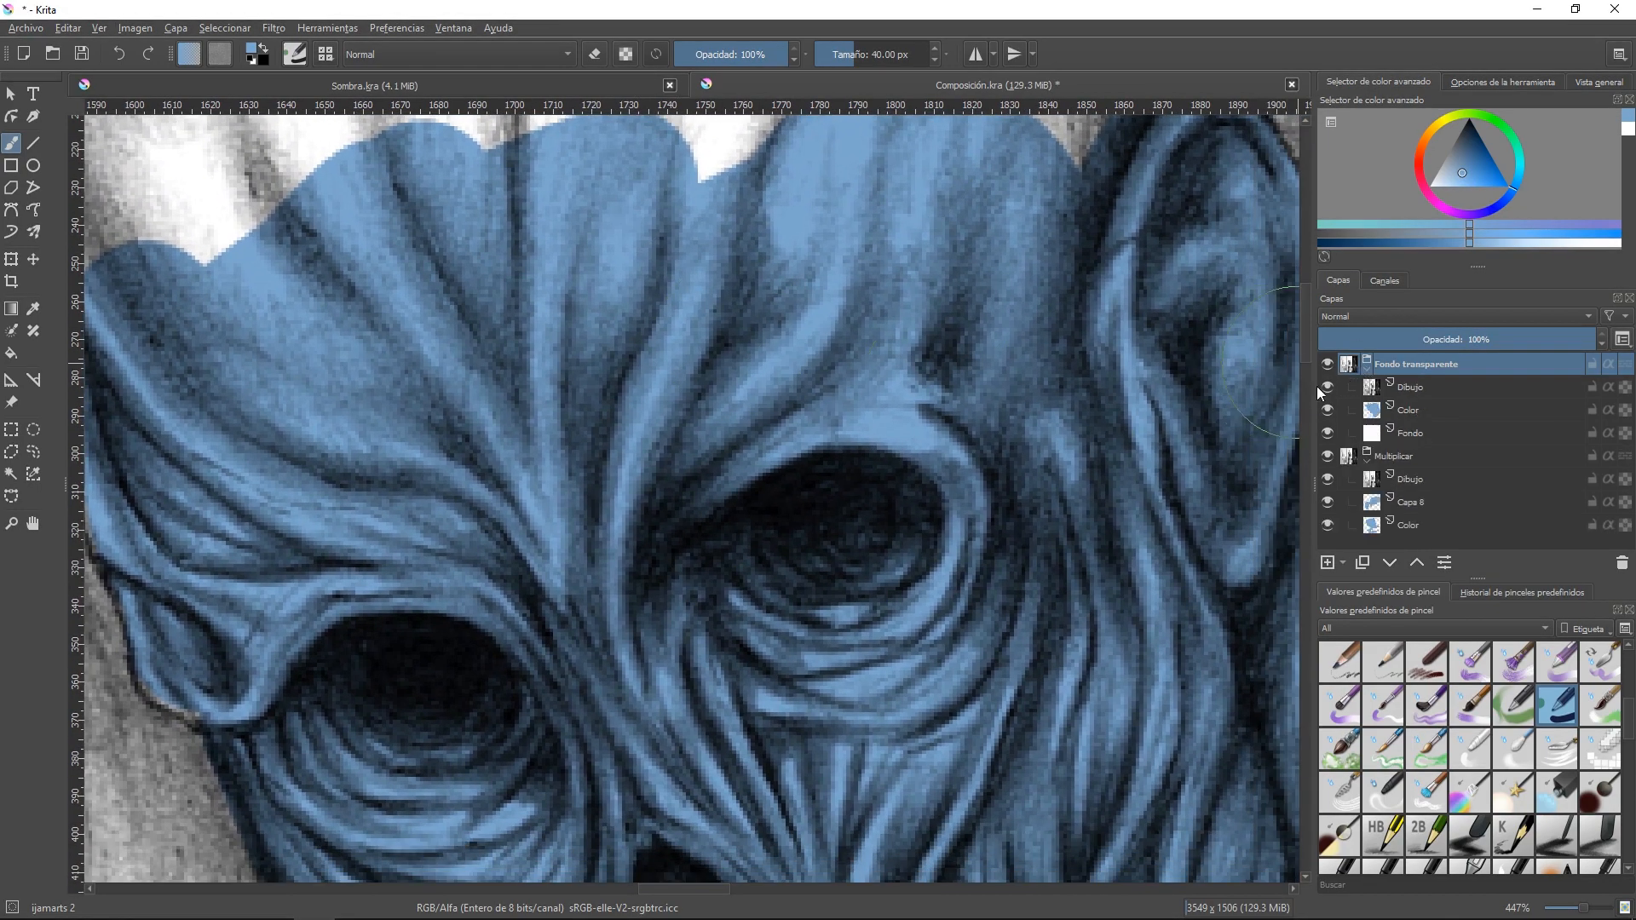
scroll(980, 401, "down", 3)
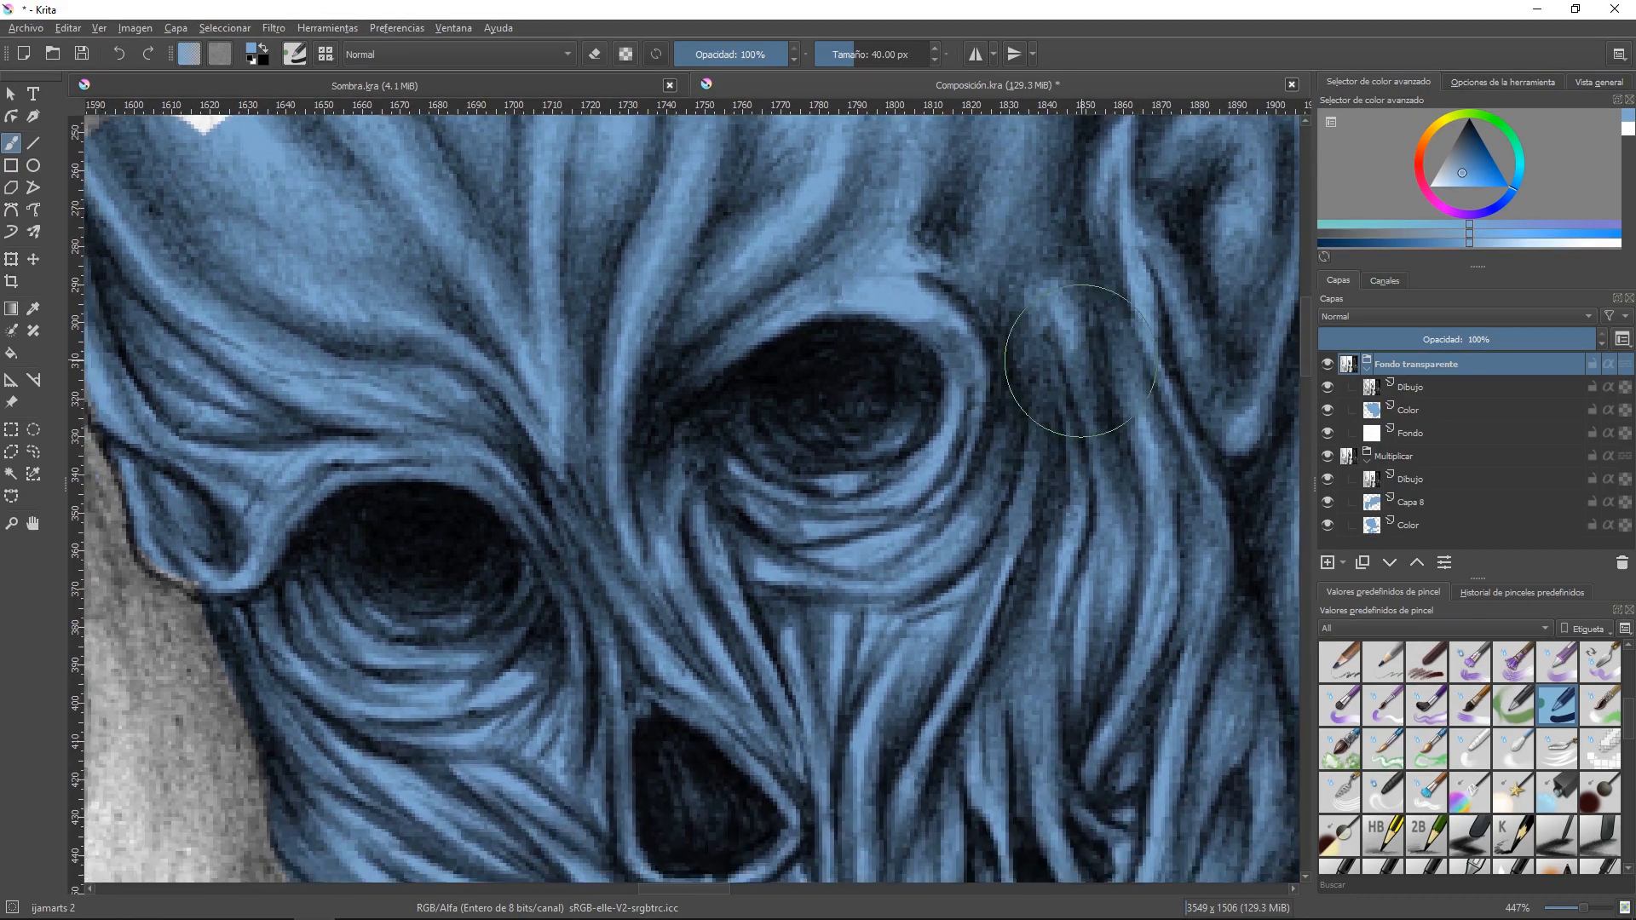
scroll(993, 376, "down", 2)
scroll(1059, 394, "down", 3, "ctrl")
mouse_move(1005, 459)
left_mouse_down()
mouse_move(818, 391)
mouse_move(746, 314)
mouse_move(1015, 452)
left_mouse_up()
left_click_drag(893, 419, 835, 298)
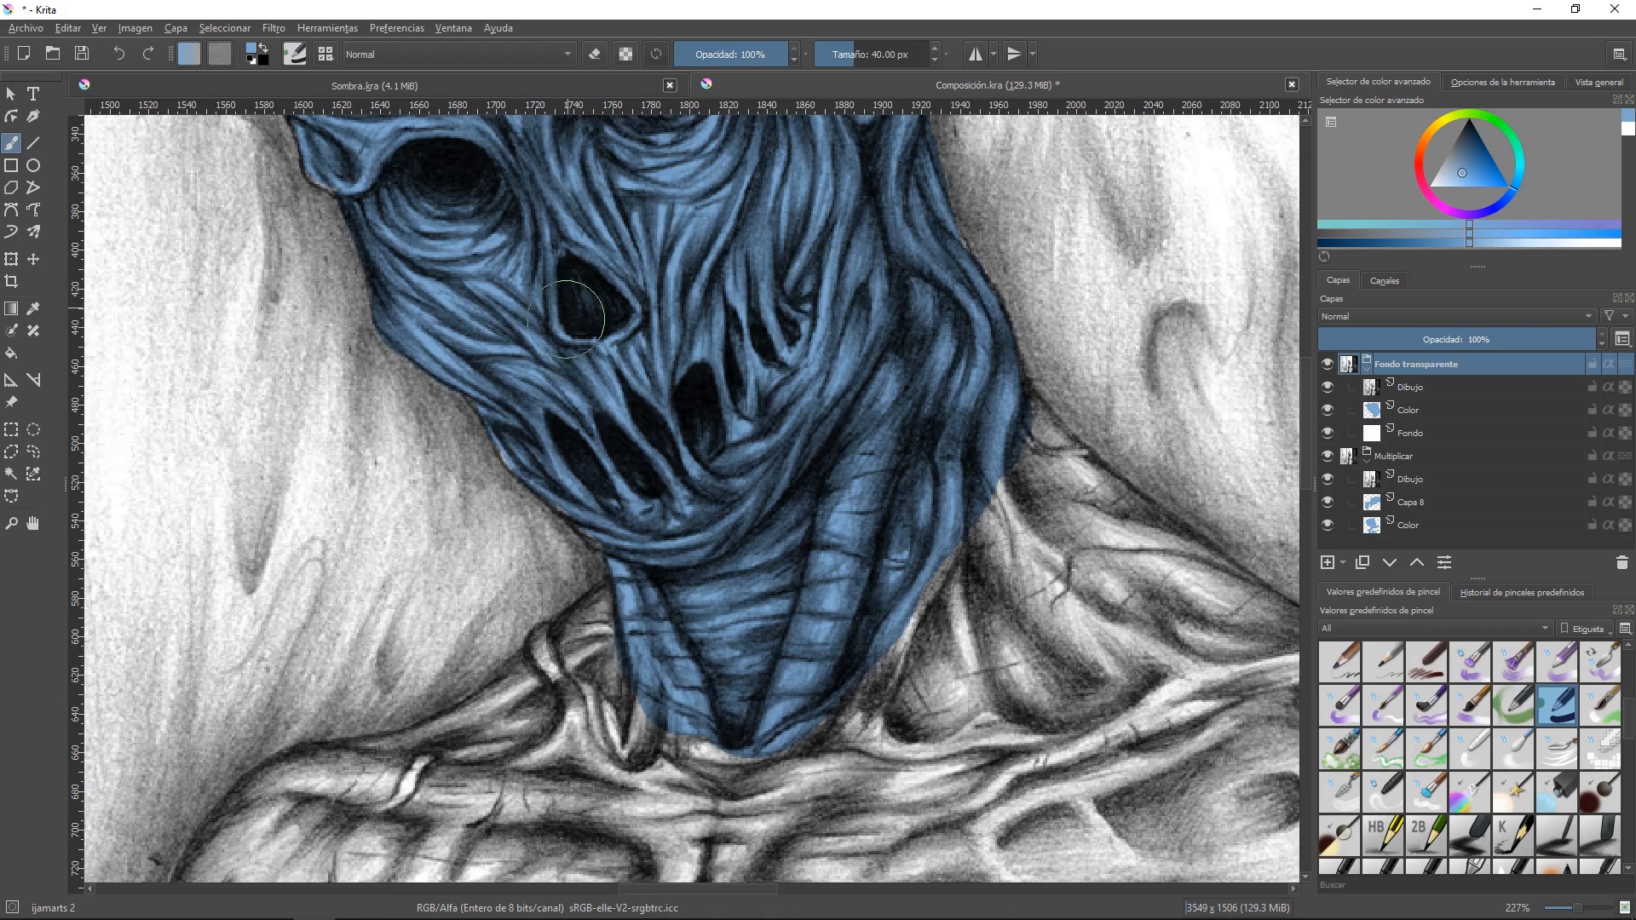
left_click_drag(784, 368, 682, 404)
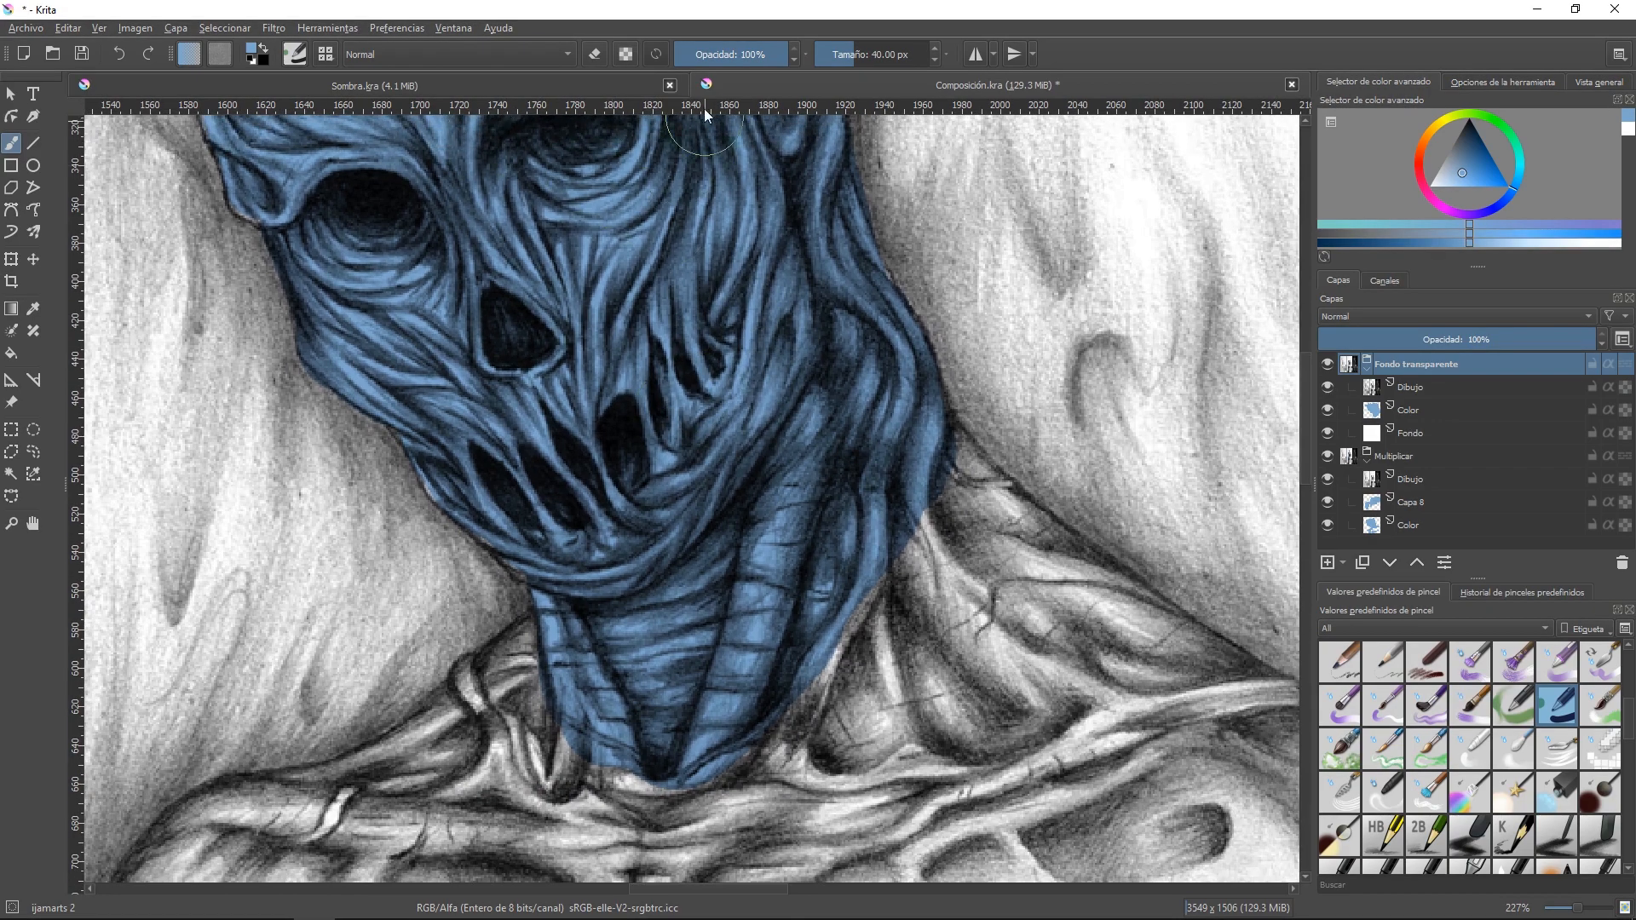
- In the Sombra.kra document, toggle the Color layer of striped bars off and on, leaving it shown, and select the Sombra layer
left_click(412, 85)
scroll(895, 468, "down", 2)
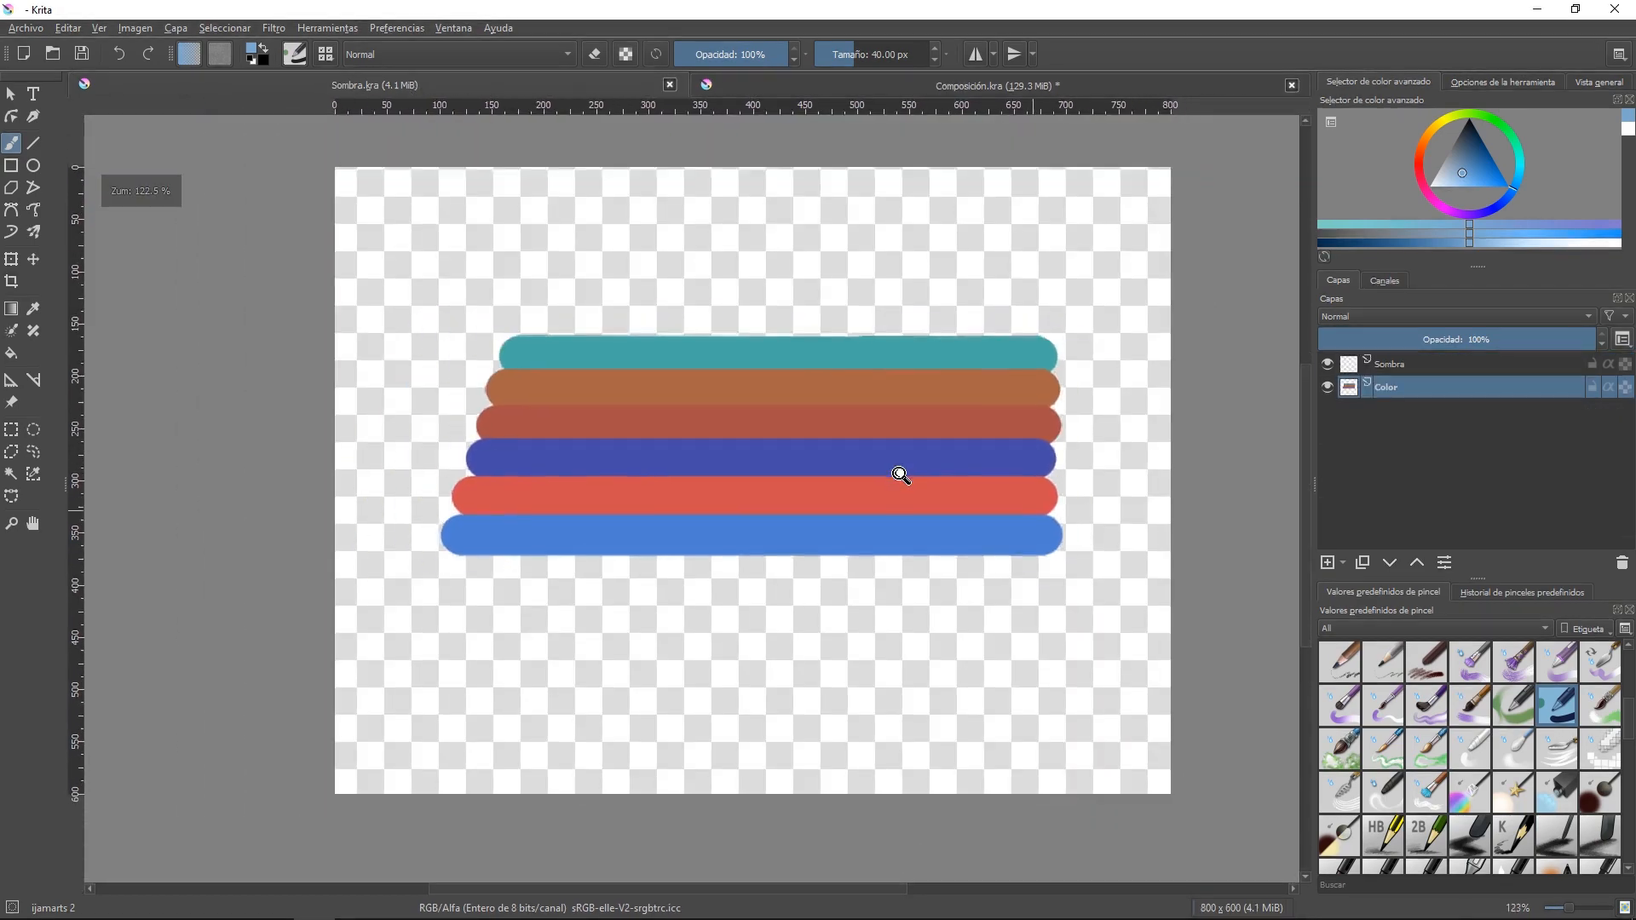
scroll(905, 427, "up", 3)
left_click(1327, 389)
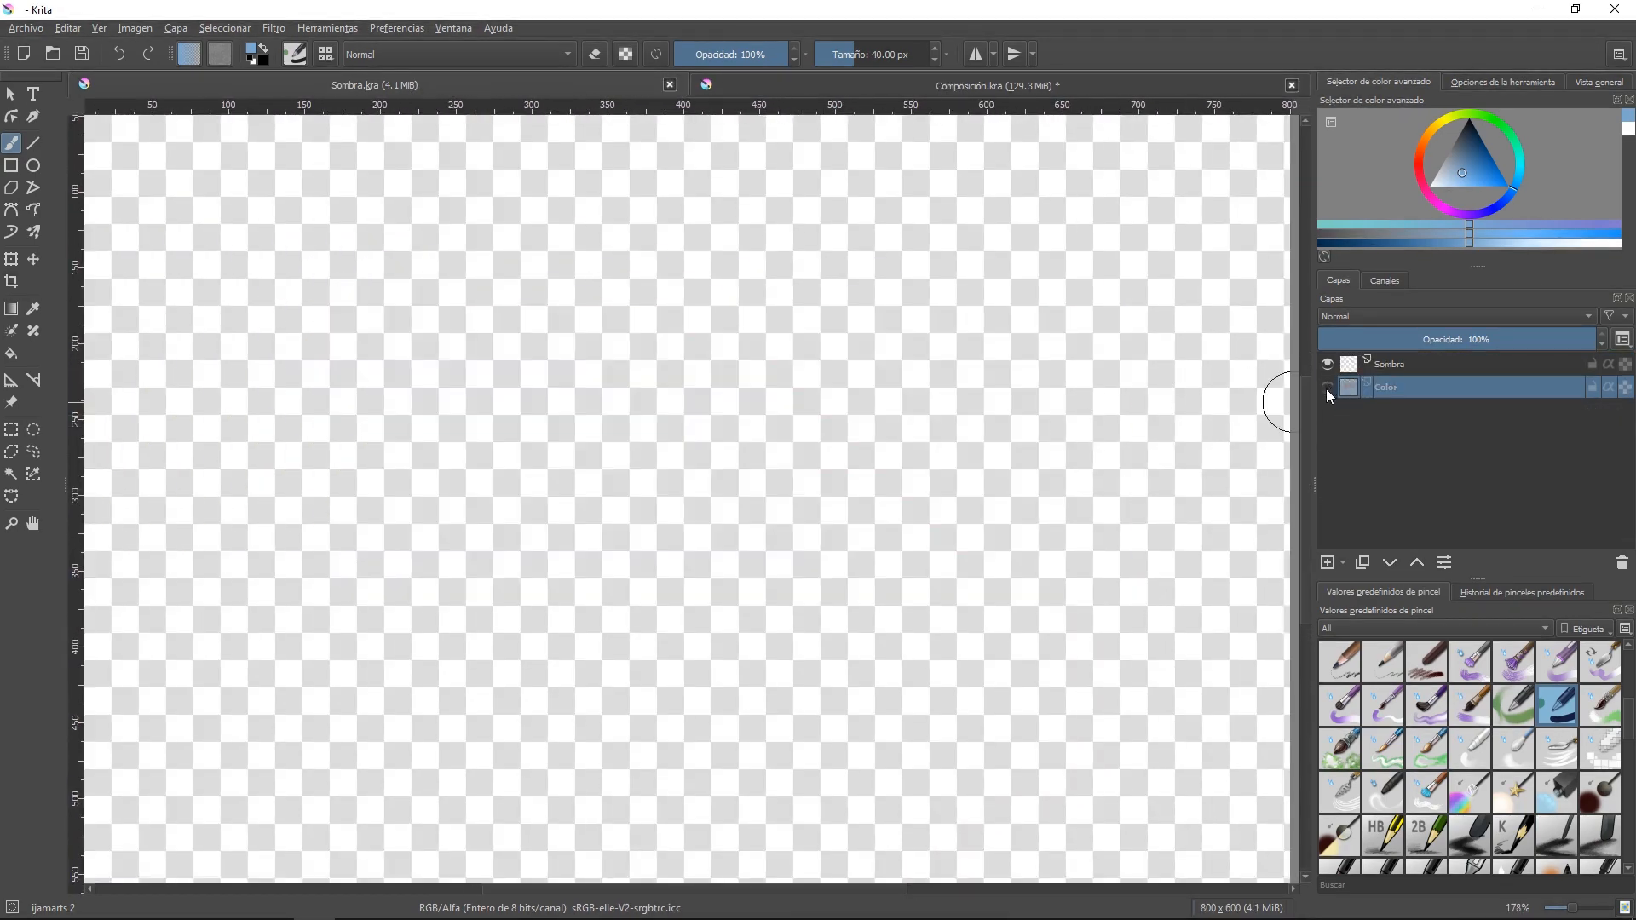
left_click(1326, 389)
left_click(1327, 388)
left_click(1326, 389)
left_click(1394, 373)
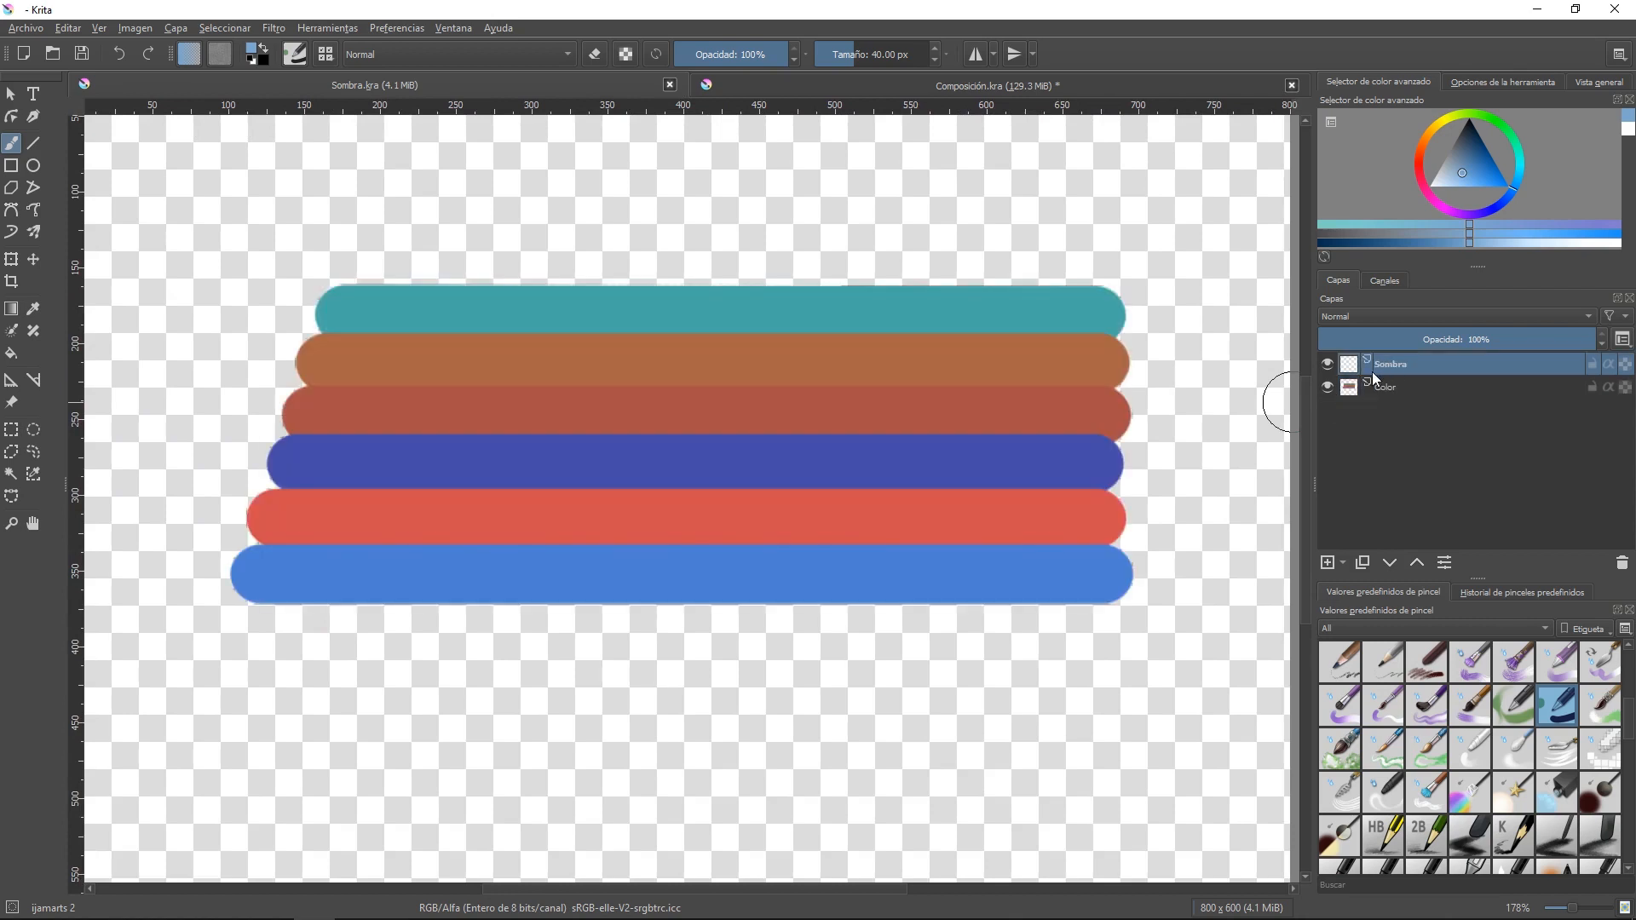
- Set the blending mode of the Sombra layer to Multiplicar
left_click_drag(907, 360, 1100, 340)
mouse_move(893, 407)
left_mouse_down()
mouse_move(895, 423)
mouse_move(914, 312)
left_mouse_up()
mouse_move(505, 334)
left_mouse_down()
mouse_move(559, 380)
mouse_move(533, 372)
mouse_move(675, 310)
left_mouse_up()
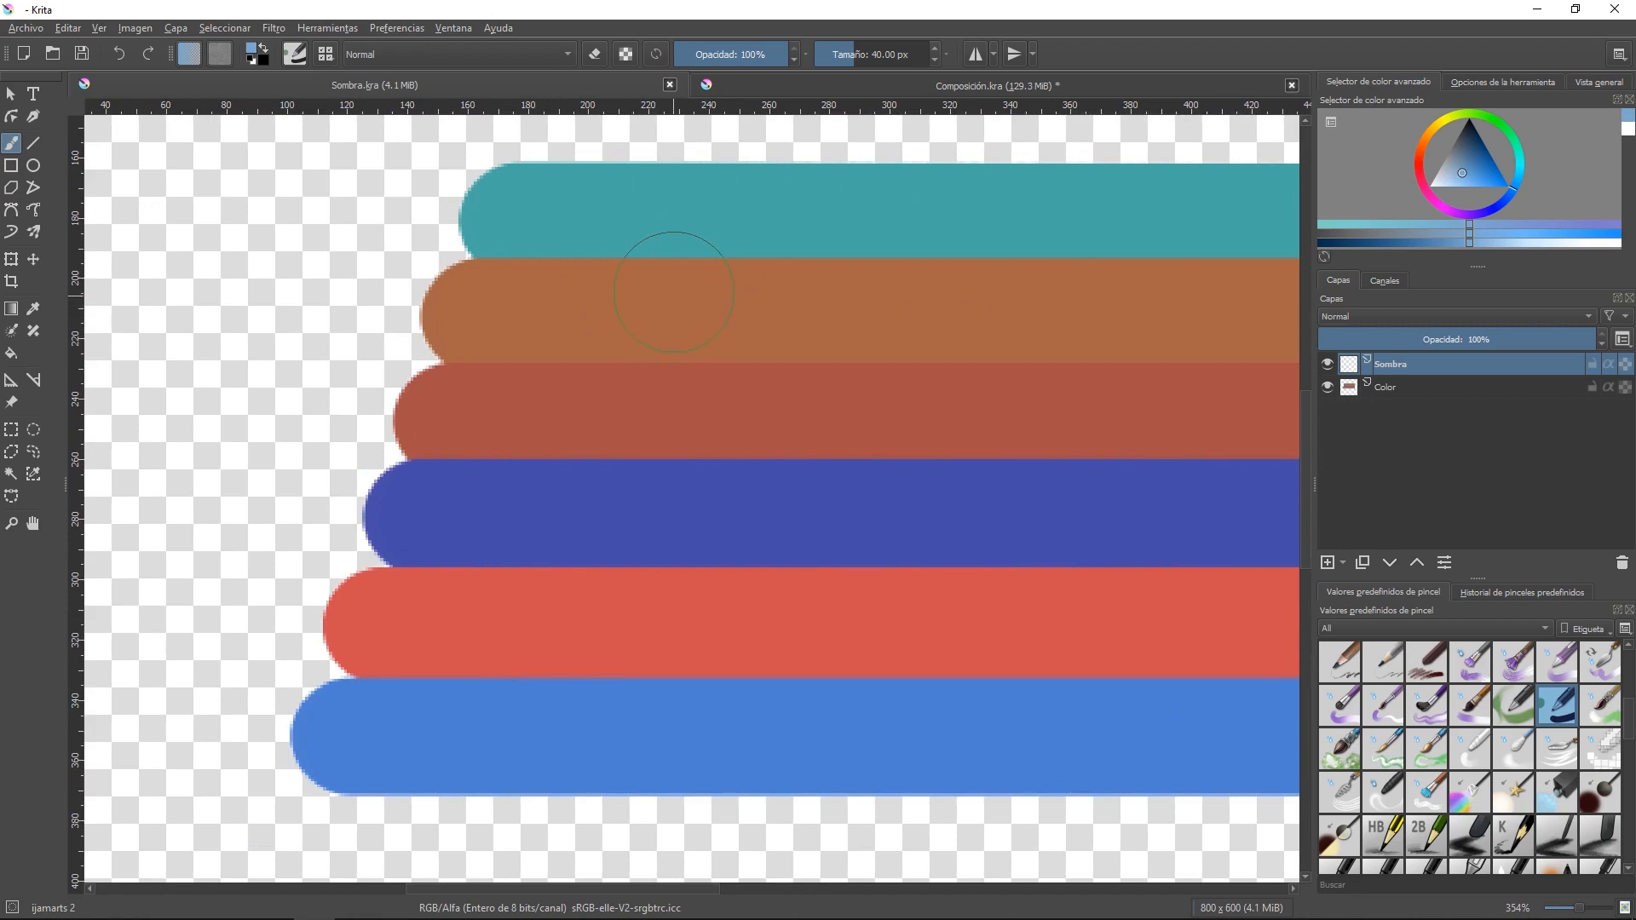
left_click(1355, 315)
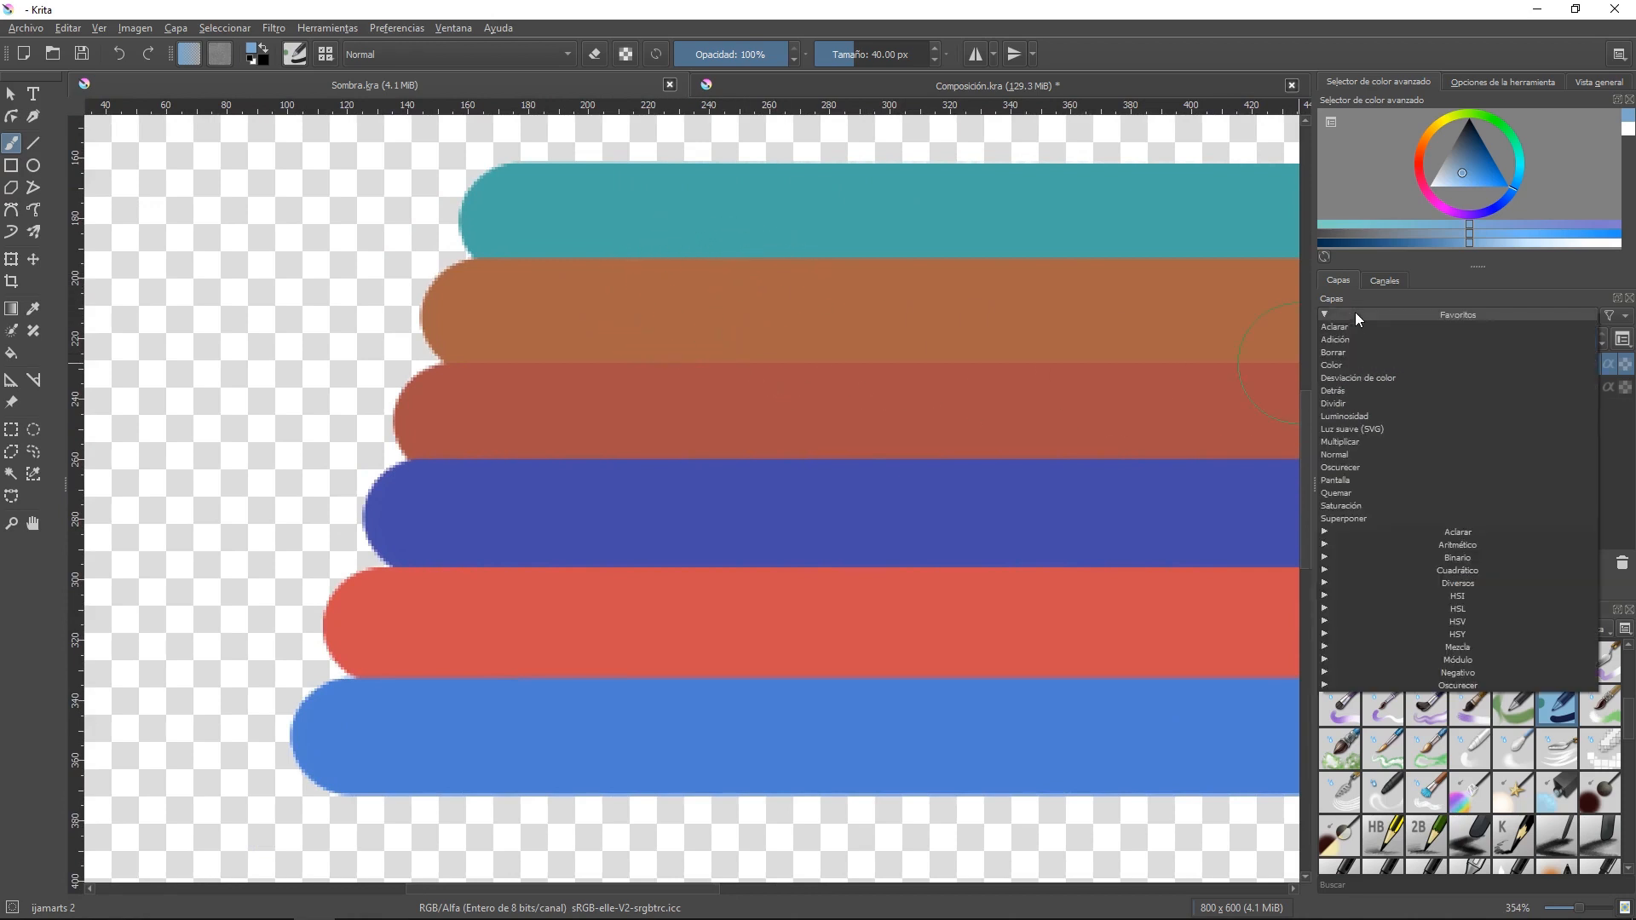
left_click(1344, 443)
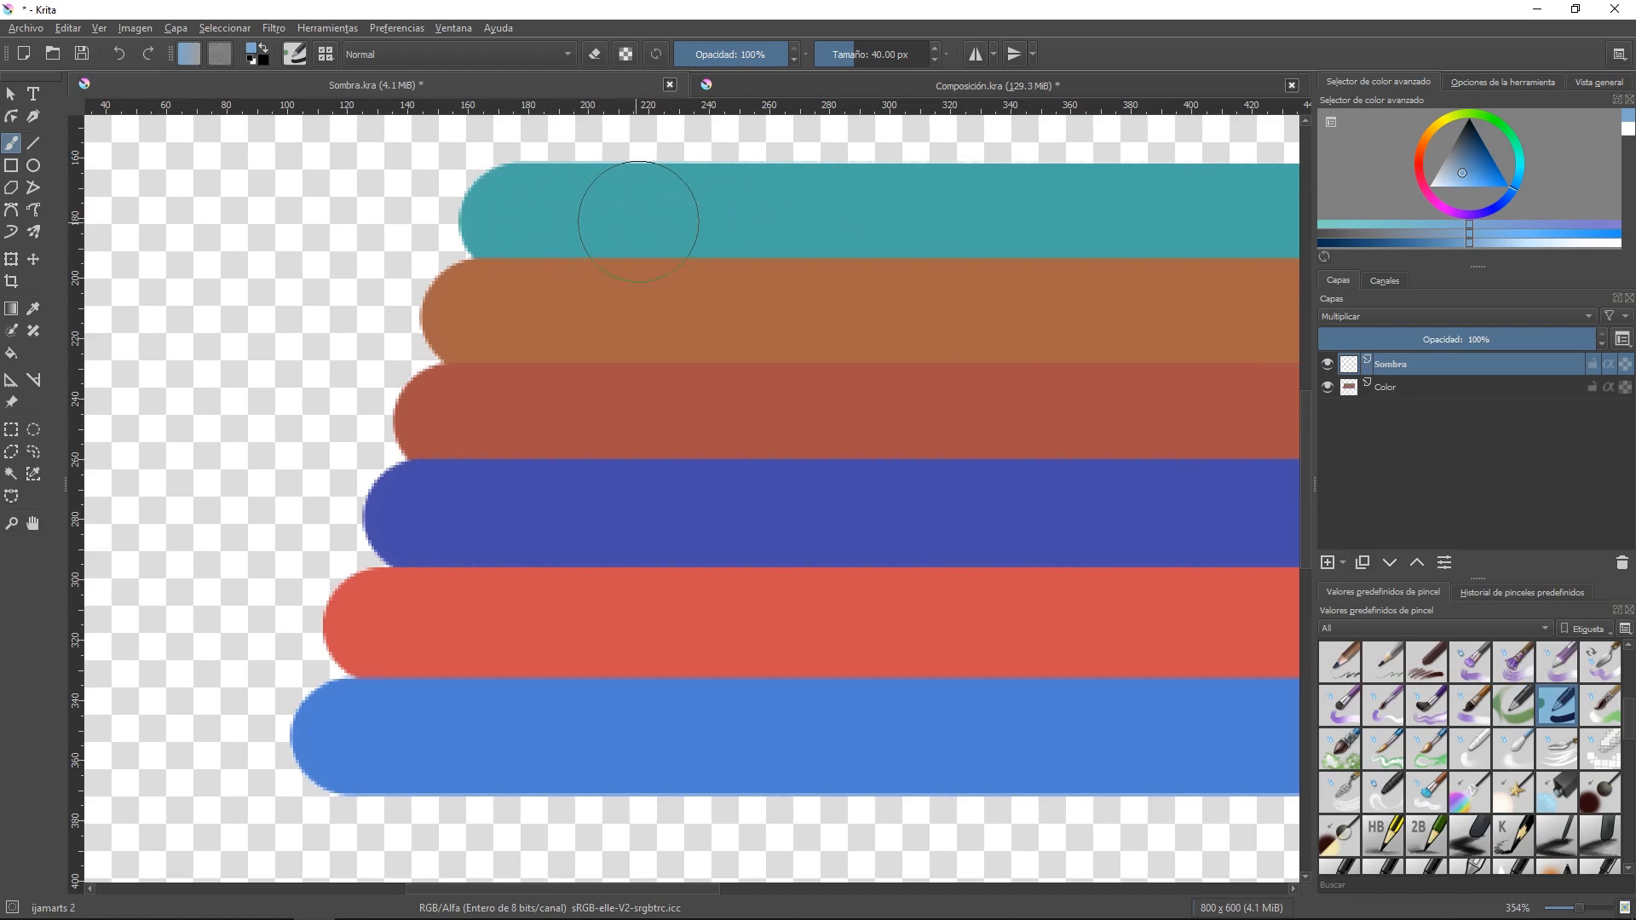
- Sample the teal bar's color and paint a short shadow stroke over that bar's rounded start on the Sombra layer
key("ctrl")
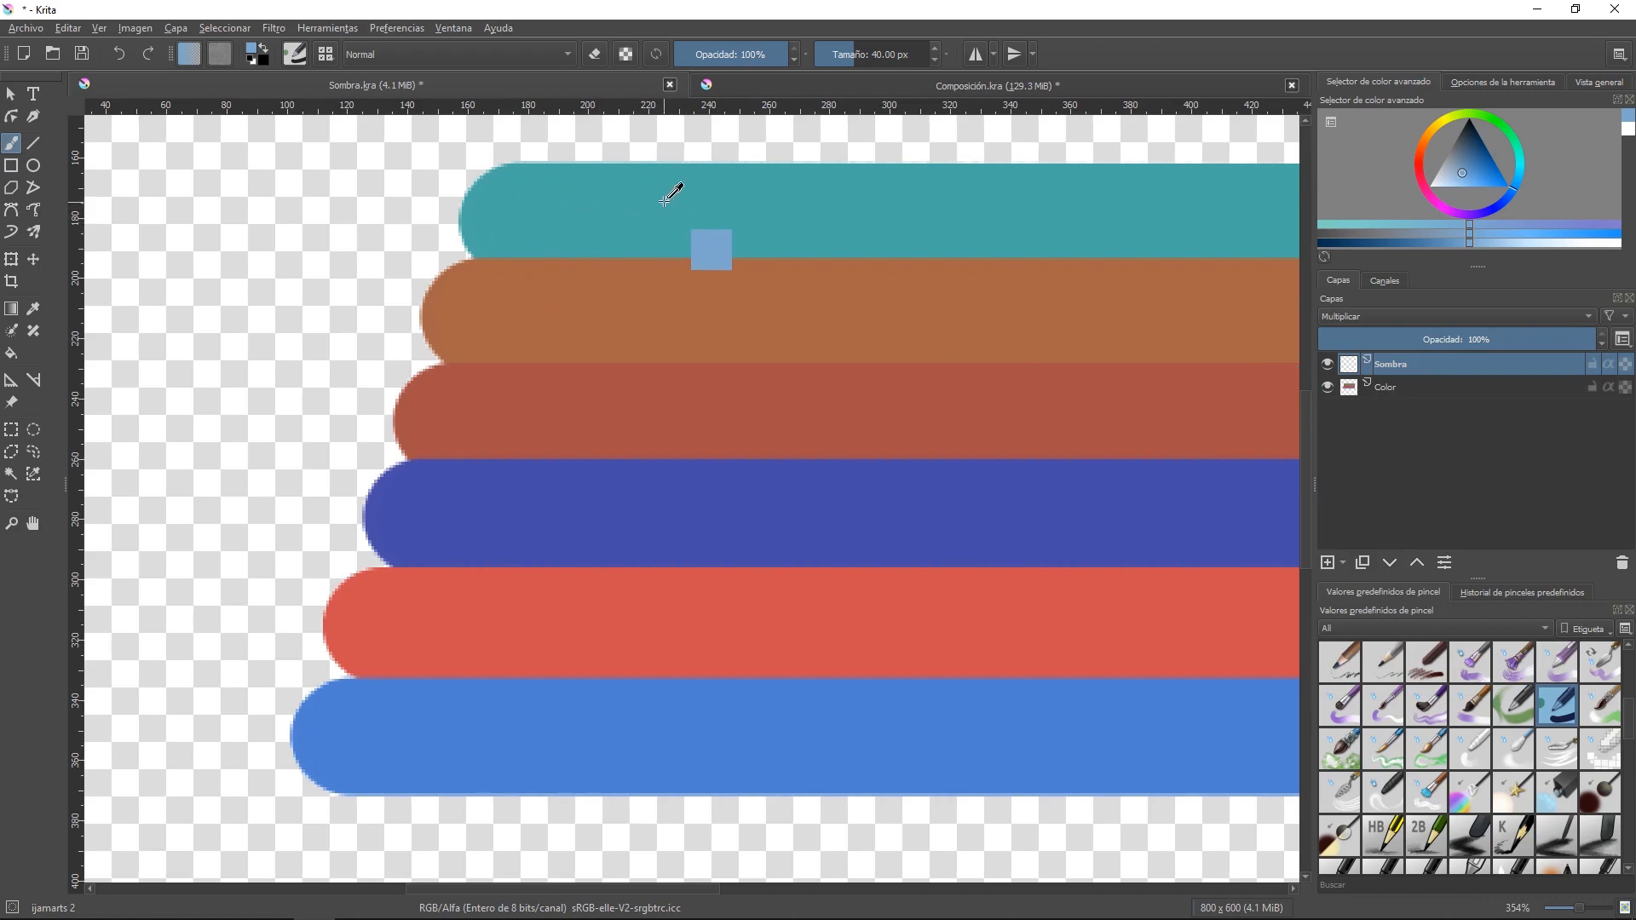
left_click(718, 195, "ctrl")
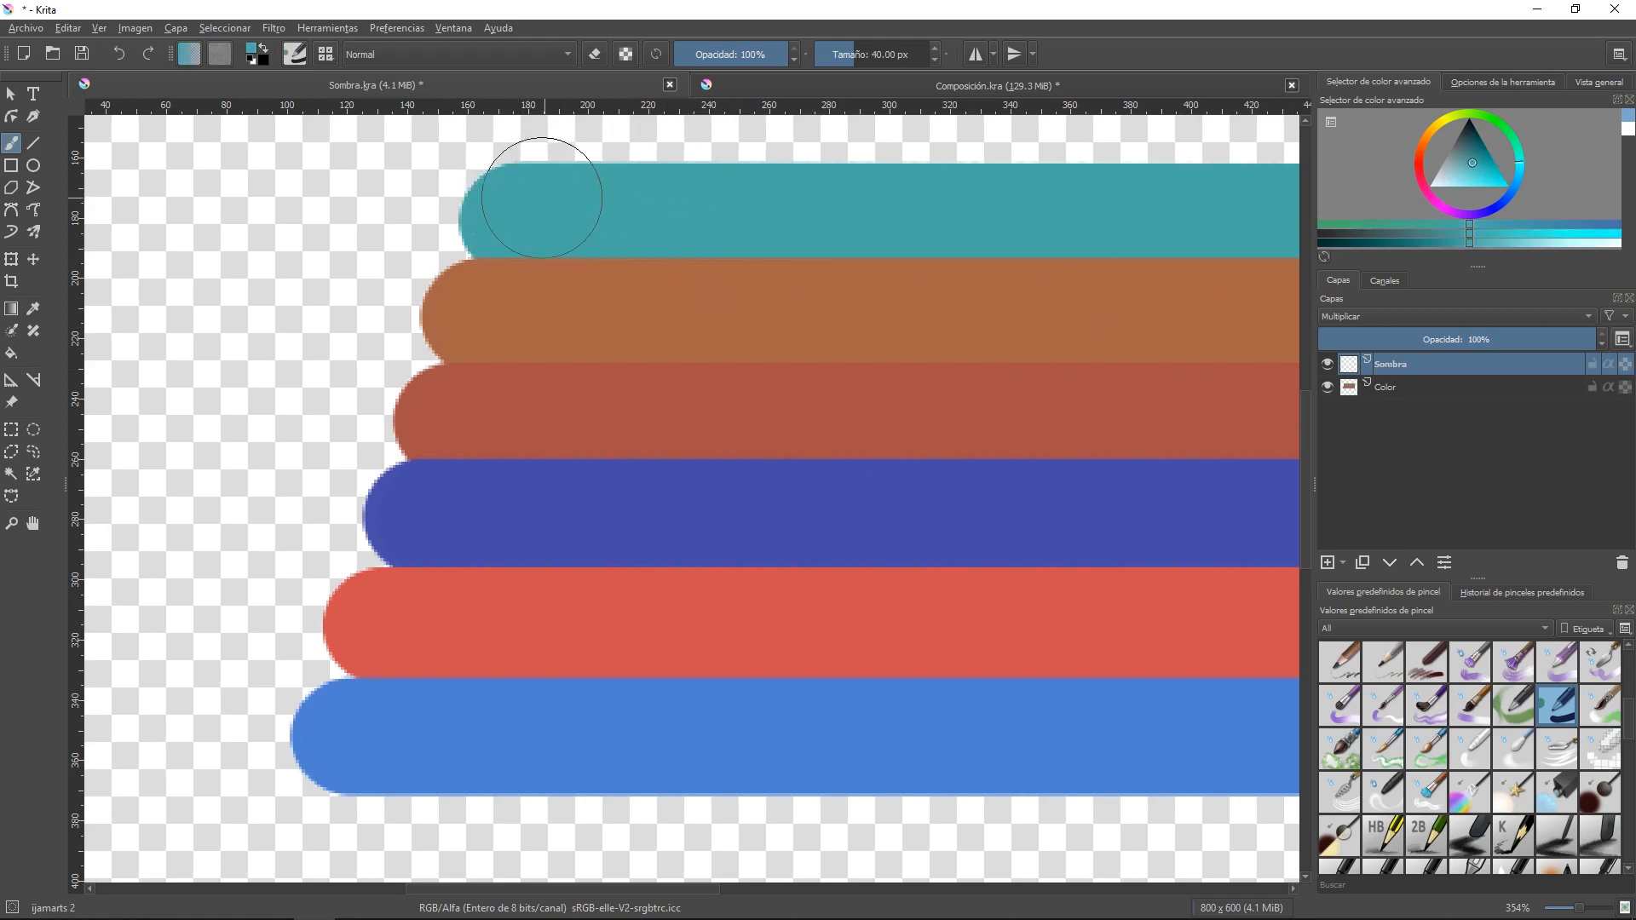
left_click_drag(503, 201, 597, 196)
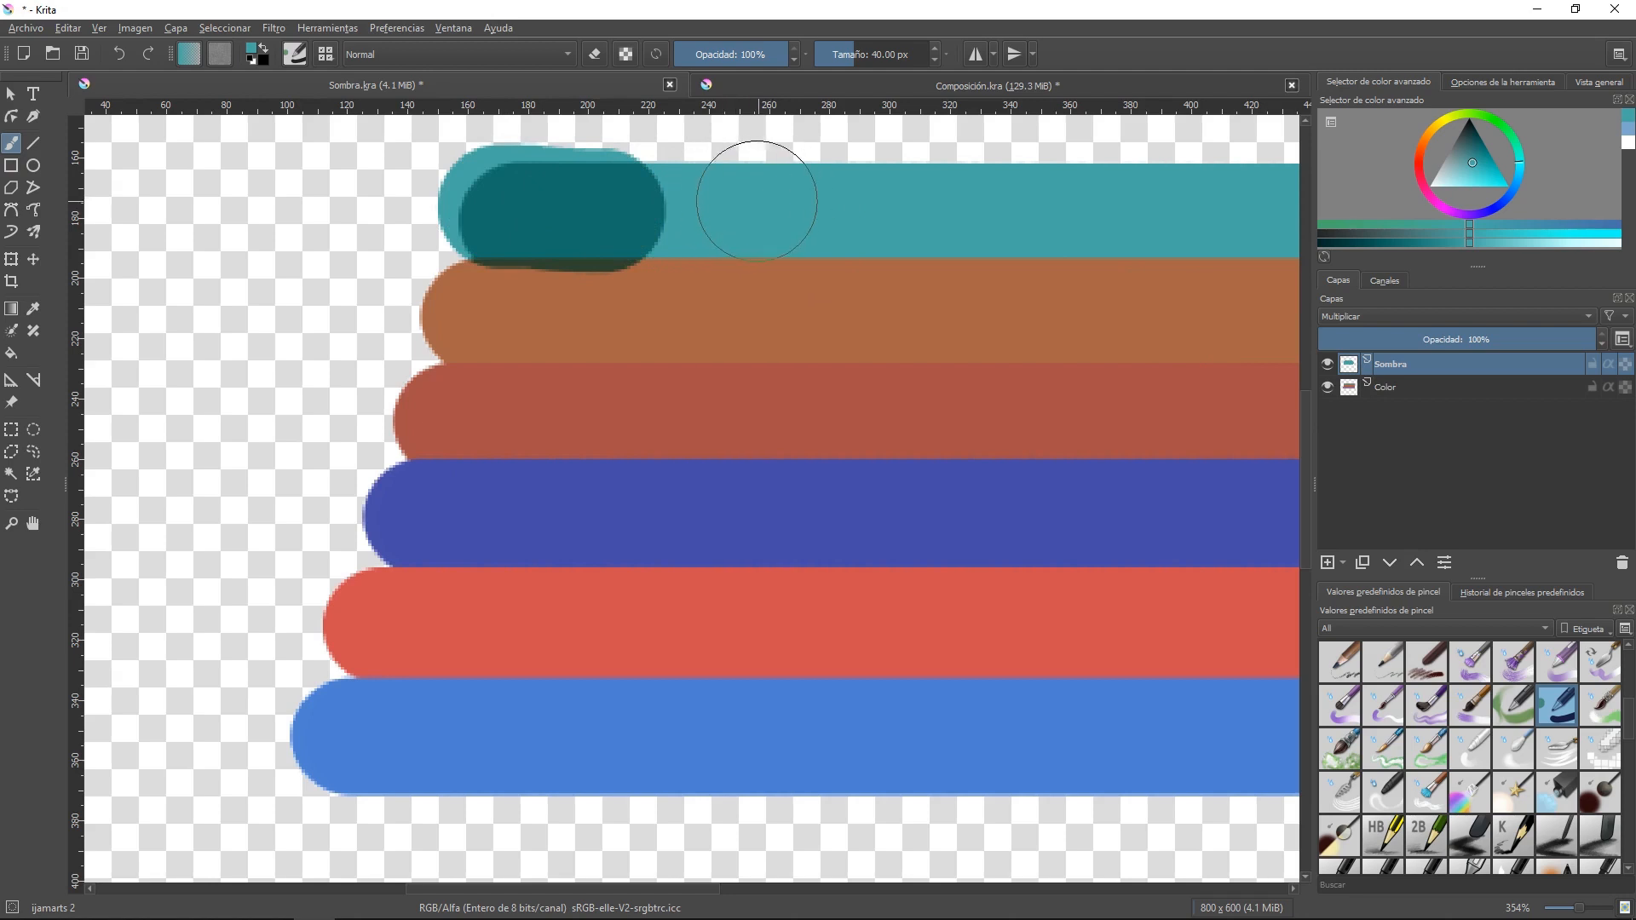
- Shade the starts of the brown and brick-red bars with short strokes, each in the color sampled from its own bar
key("ctrl")
key("ctrl")
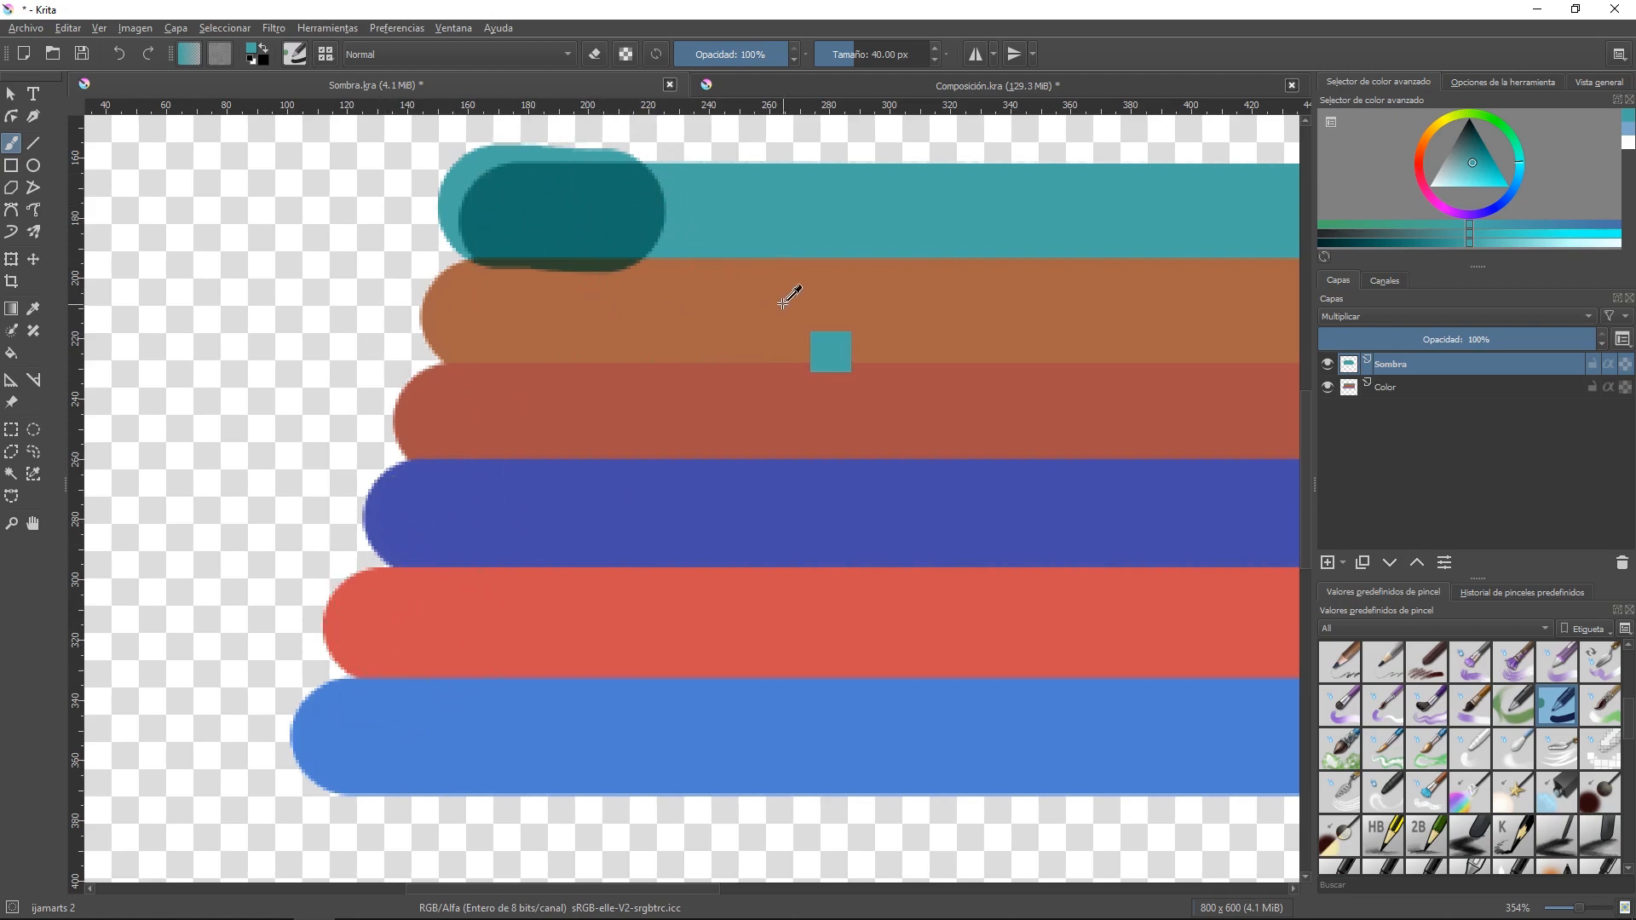
left_click(780, 298, "ctrl")
left_click_drag(467, 319, 588, 321)
left_click(767, 412, "ctrl")
left_click_drag(454, 426, 576, 415)
- Shade the starts of the indigo and light-red bars with short strokes, each in the color sampled from its own bar
left_click(738, 487, "ctrl")
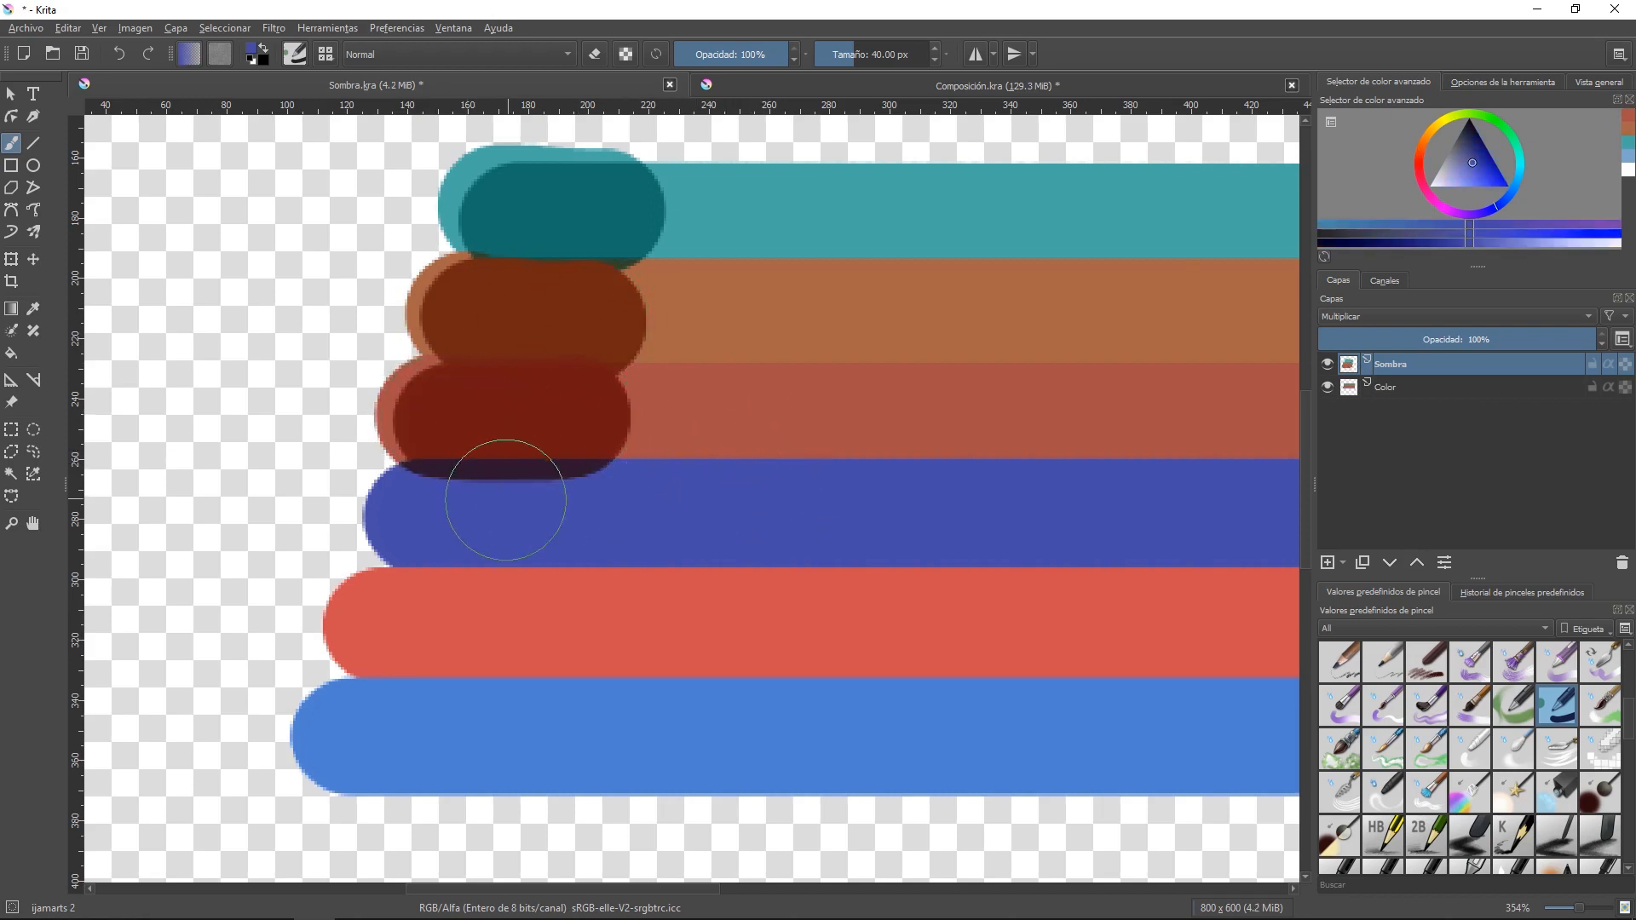
left_click_drag(408, 510, 554, 515)
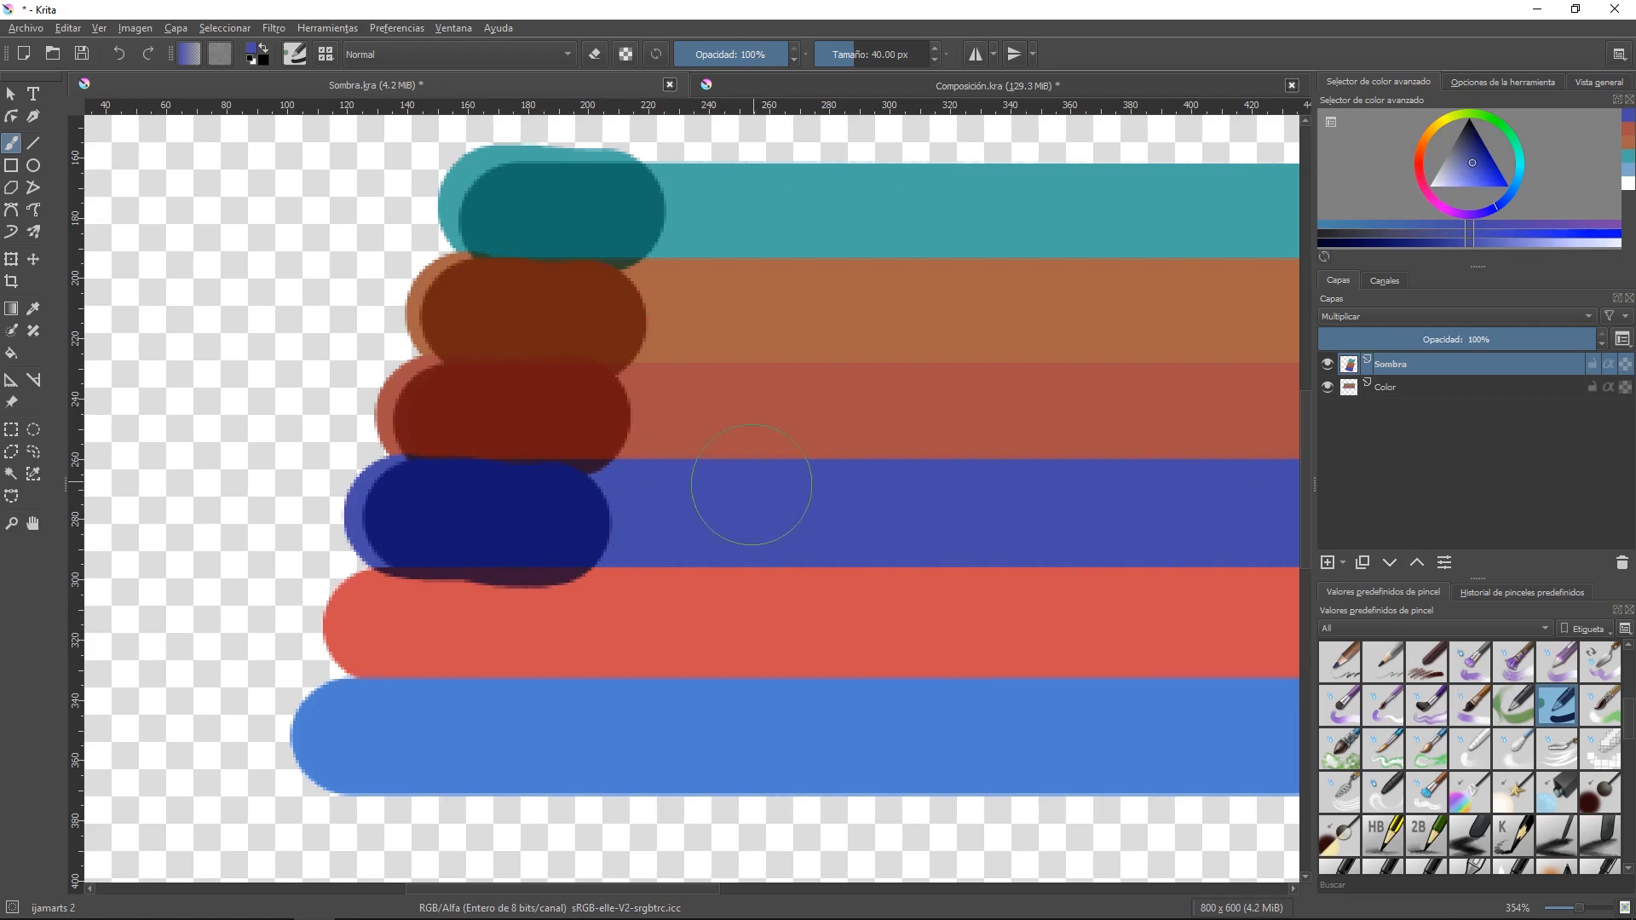
left_click_drag(754, 491, 744, 504)
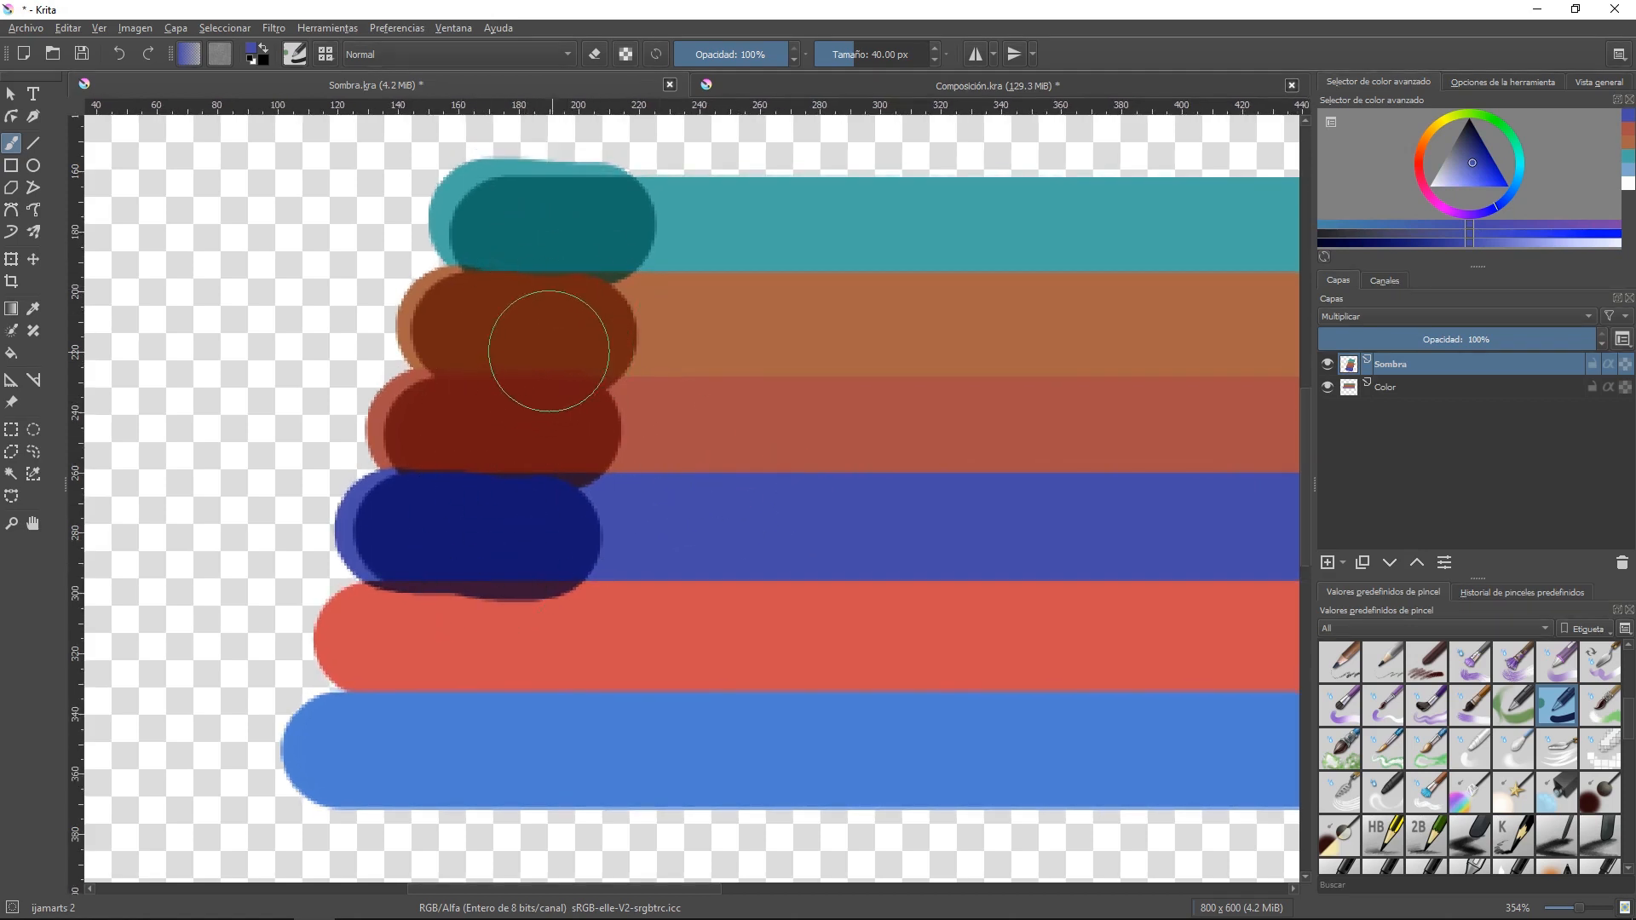
left_click_drag(562, 391, 658, 372)
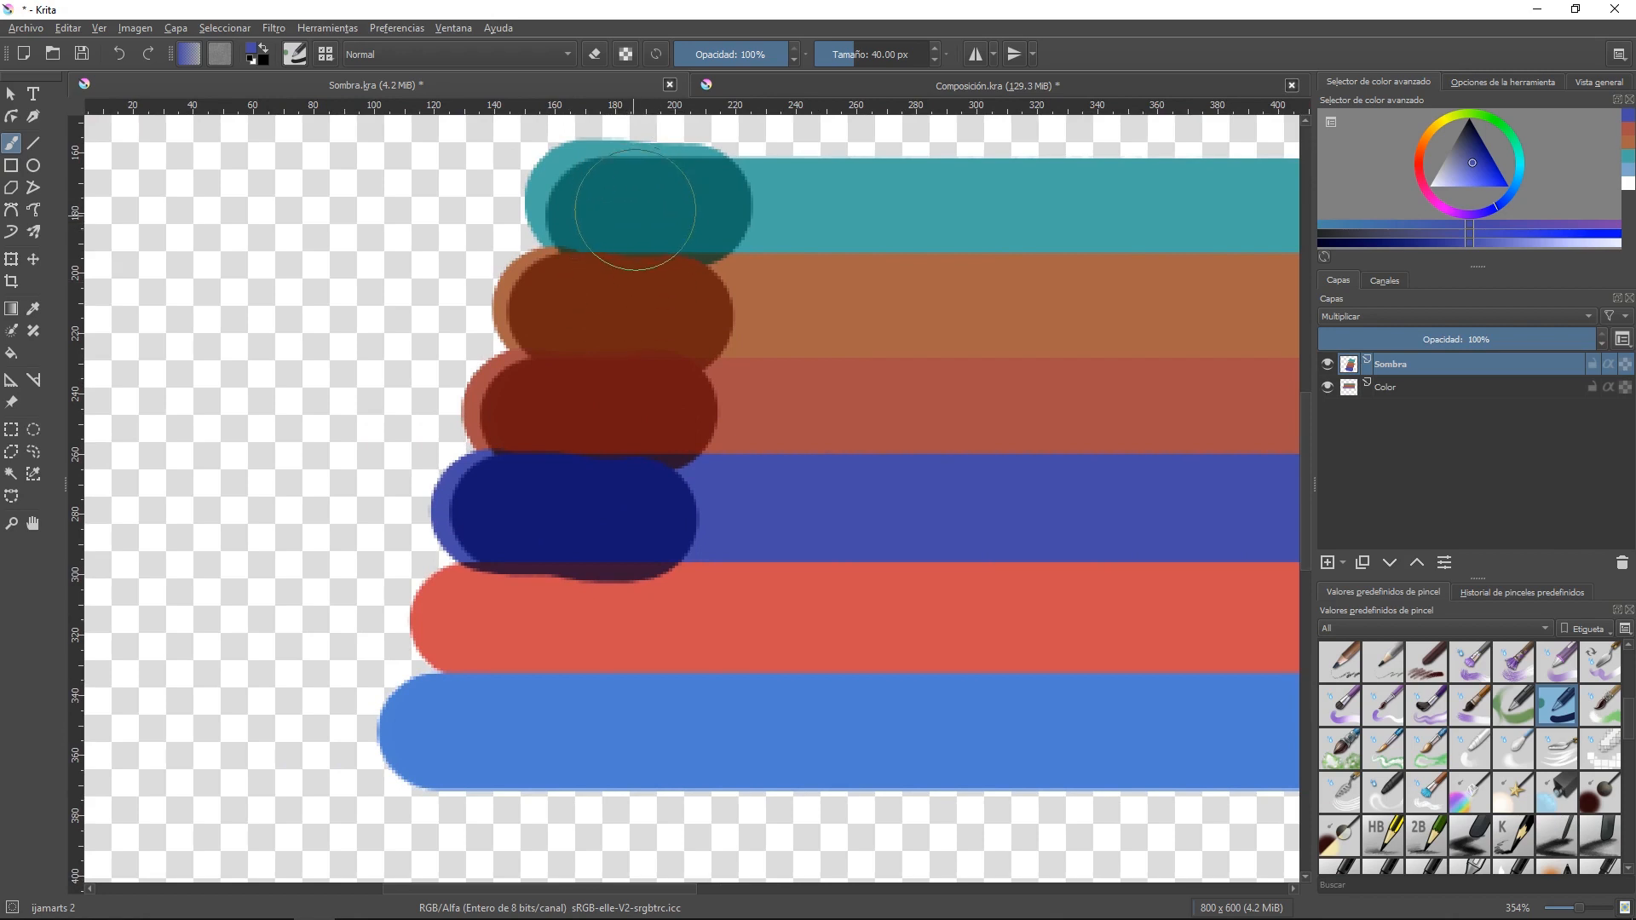
scroll(577, 336, "down", 3)
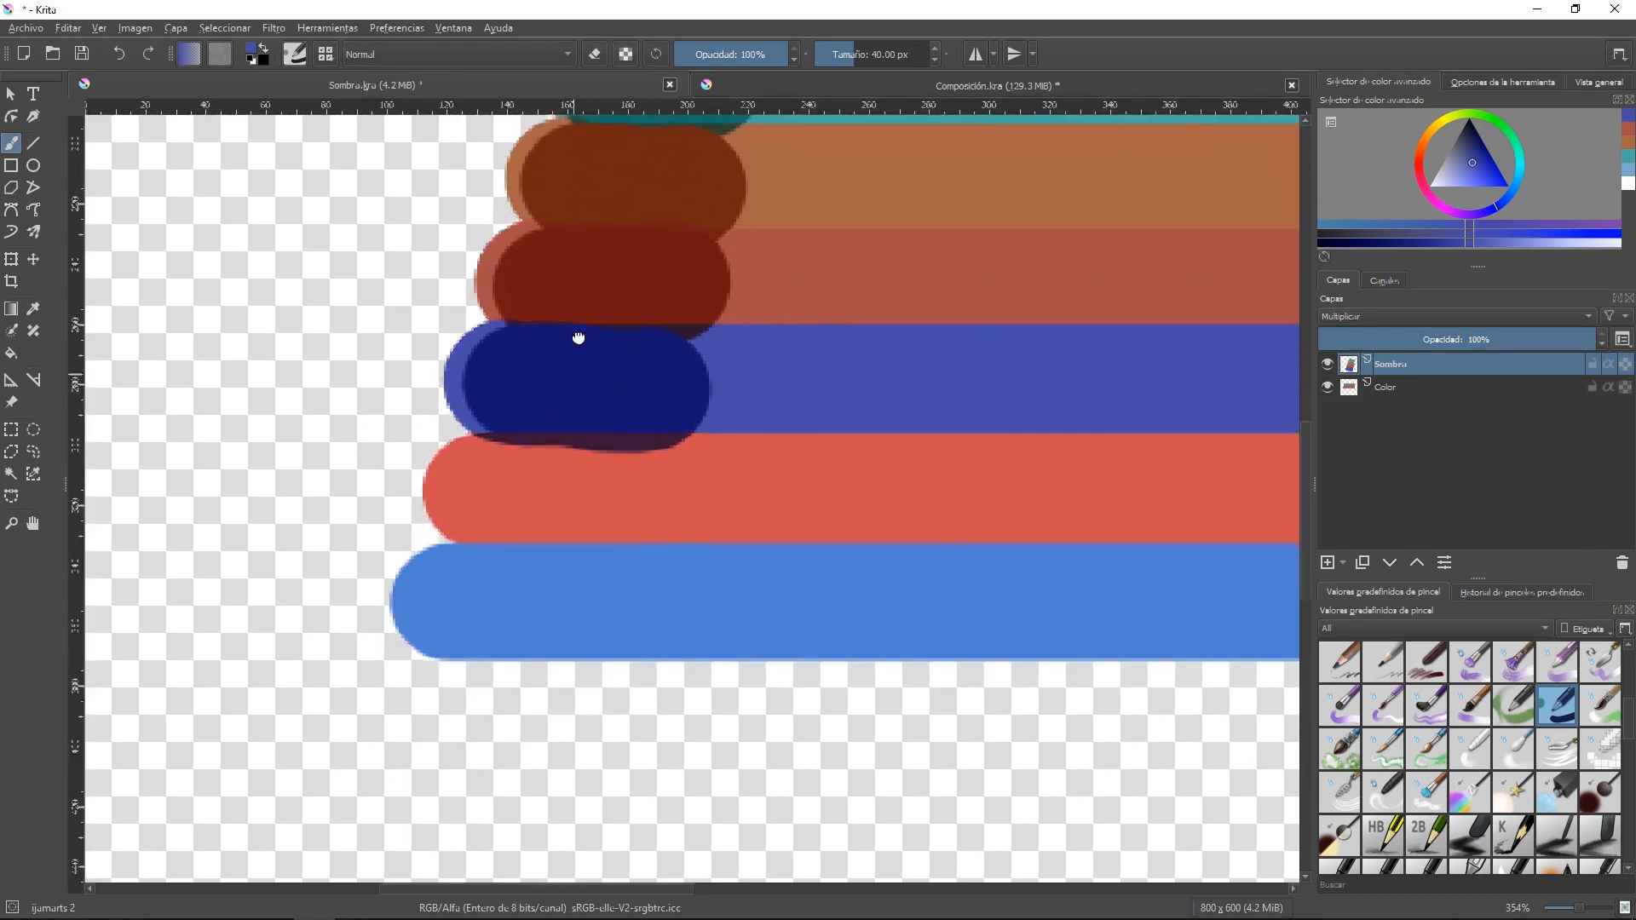
left_click_drag(479, 495, 610, 508)
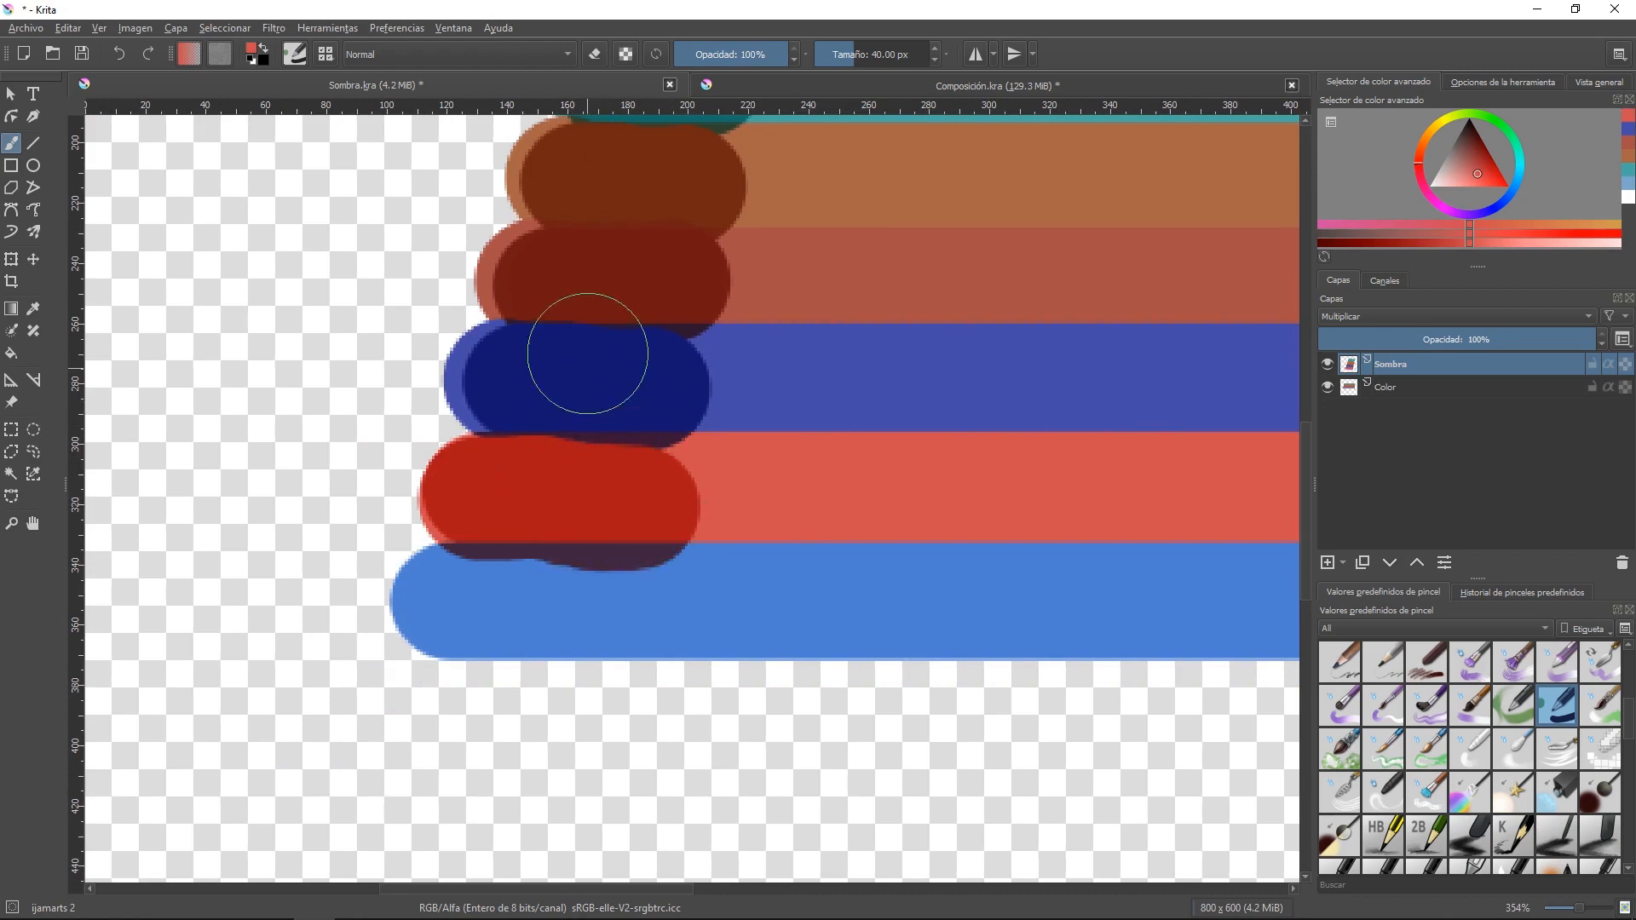
scroll(597, 426, "up", 2)
scroll(625, 362, "up", 2)
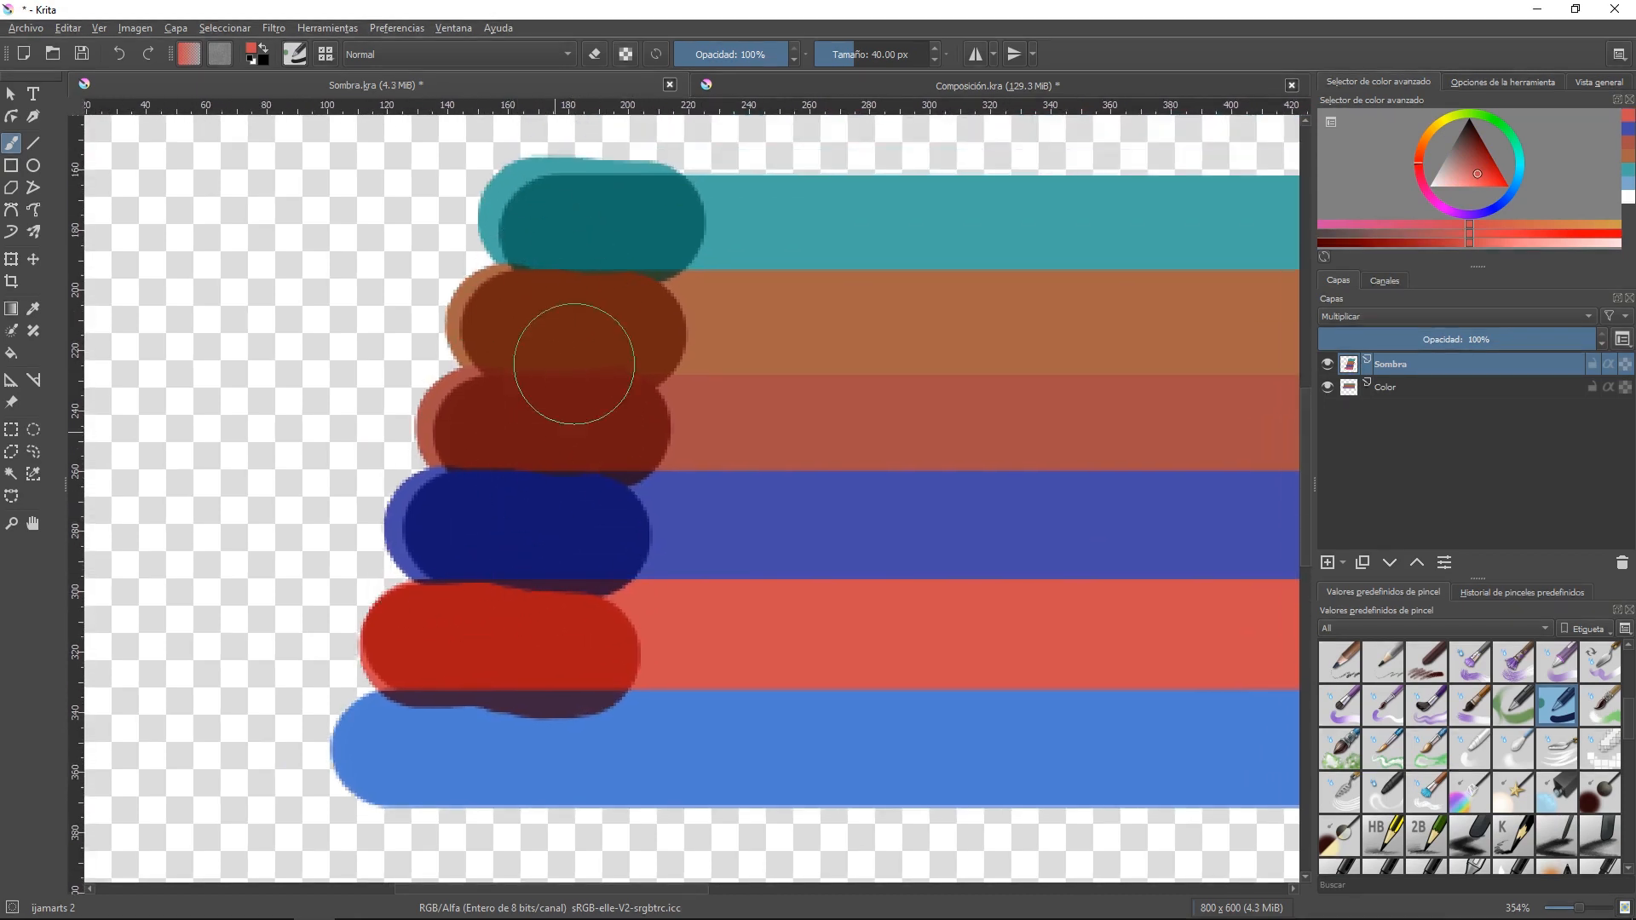
left_click_drag(631, 439, 475, 420)
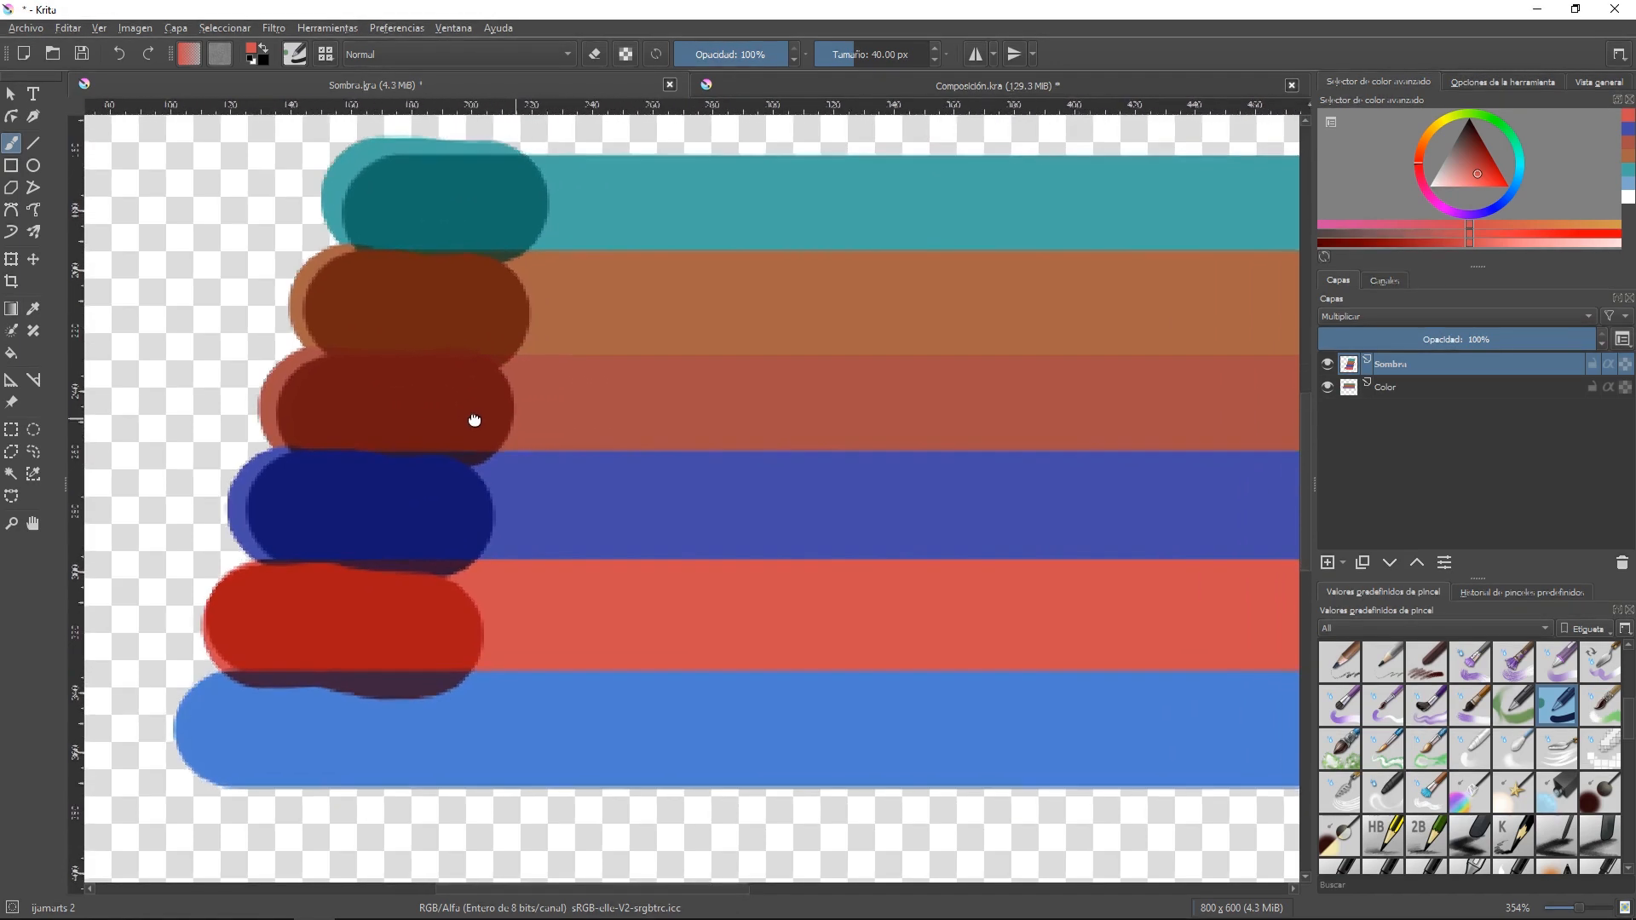
mouse_move(638, 410)
left_mouse_down()
mouse_move(661, 434)
mouse_move(704, 432)
left_mouse_up()
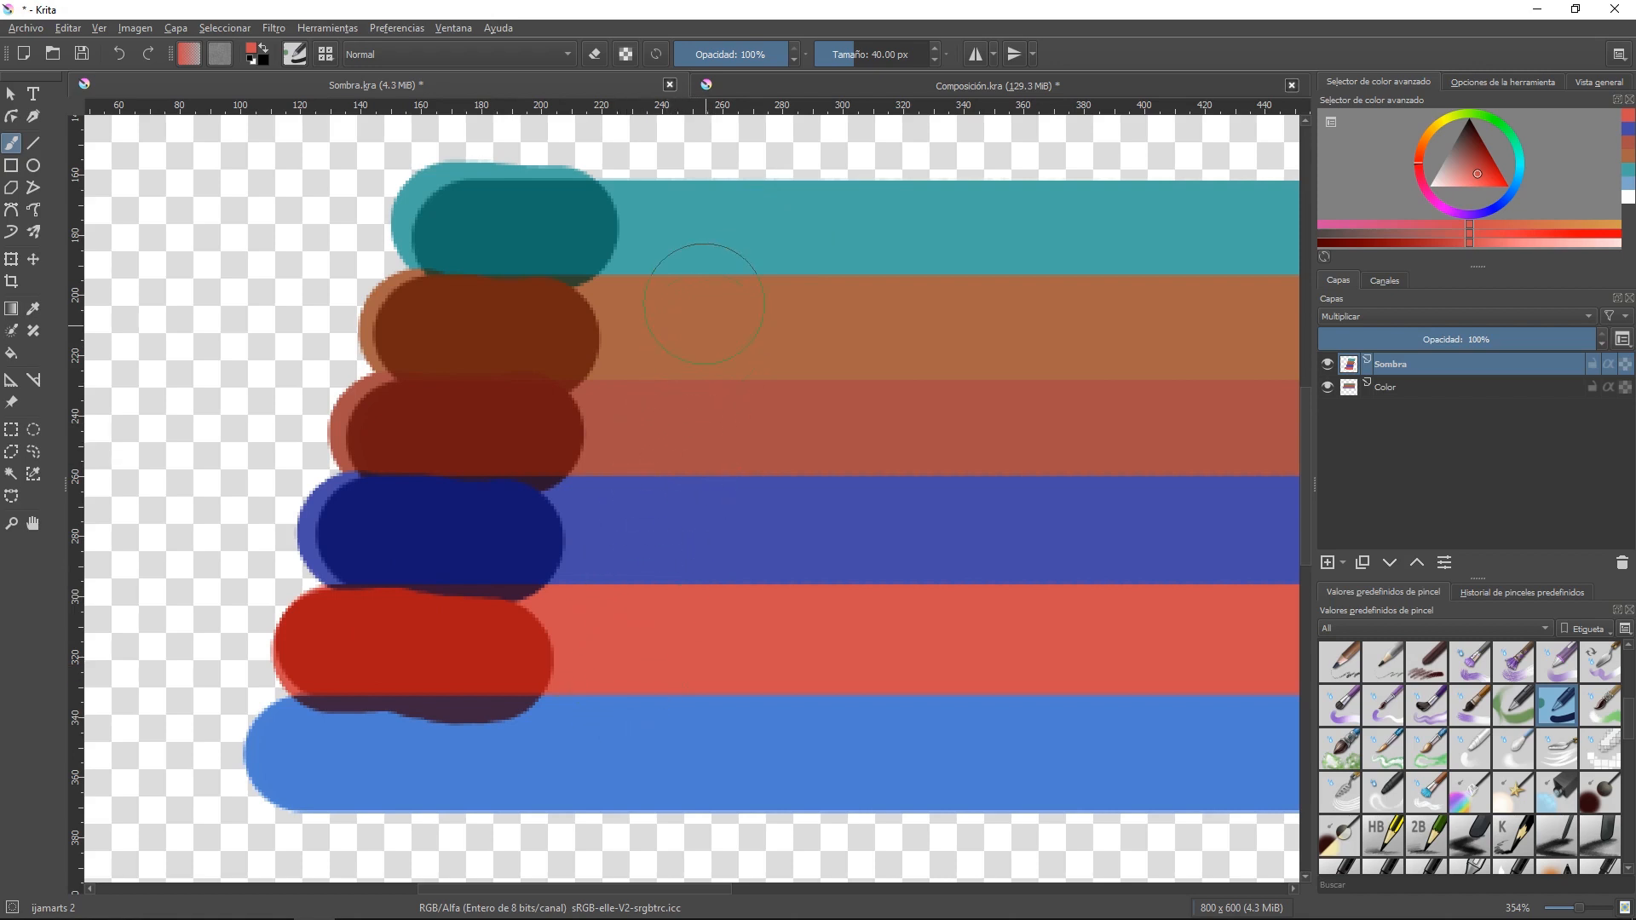
- Pick a very dark gray and paint a thick slanted band crossing all six bars on the Sombra layer
mouse_move(1478, 177)
left_mouse_down()
mouse_move(1445, 152)
mouse_move(1423, 177)
mouse_move(1461, 133)
mouse_move(1430, 160)
mouse_move(1446, 131)
left_mouse_up()
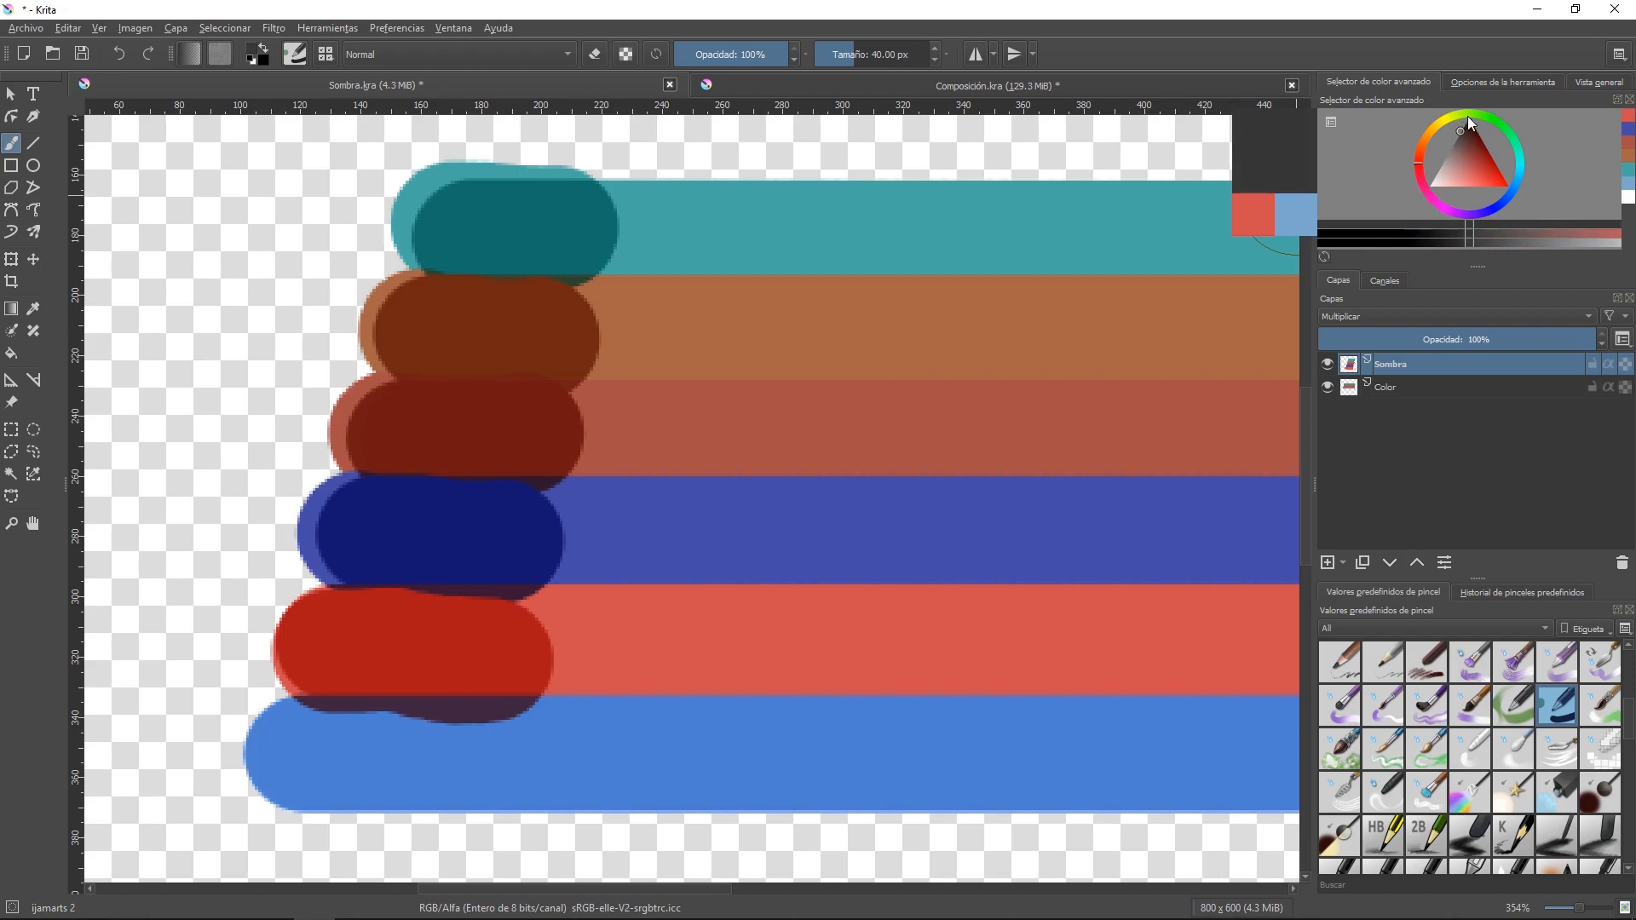
left_click_drag(756, 177, 622, 796)
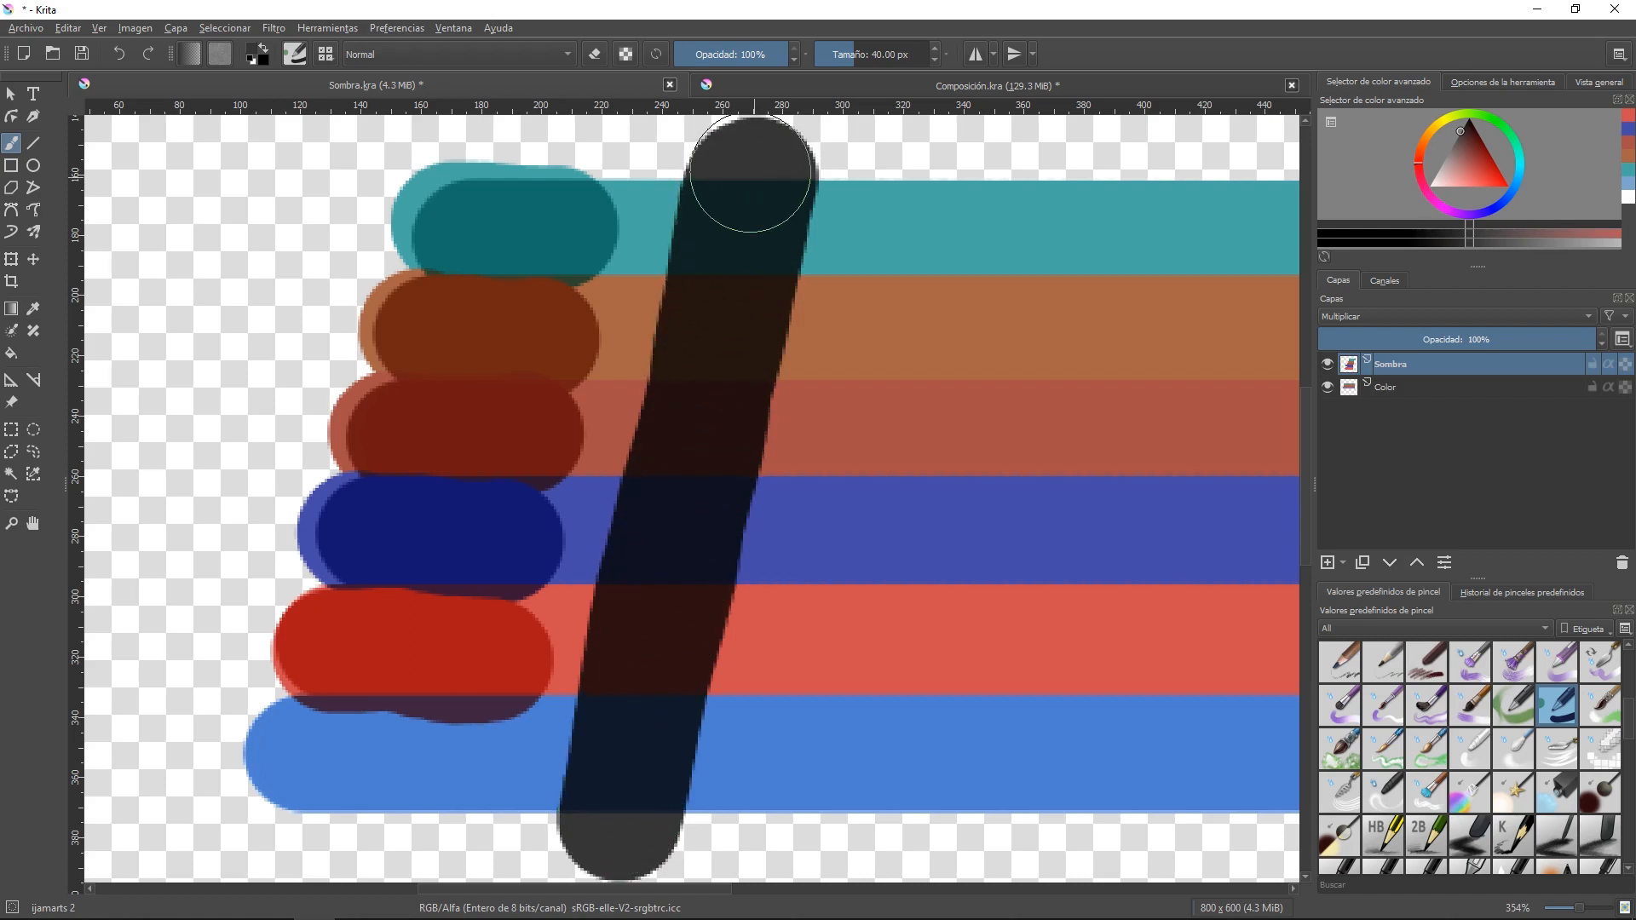
mouse_move(669, 441)
left_mouse_down()
mouse_move(601, 808)
mouse_move(676, 747)
mouse_move(764, 155)
mouse_move(727, 187)
mouse_move(682, 356)
mouse_move(623, 783)
mouse_move(686, 823)
mouse_move(798, 181)
left_mouse_up()
left_click_drag(785, 241, 761, 281)
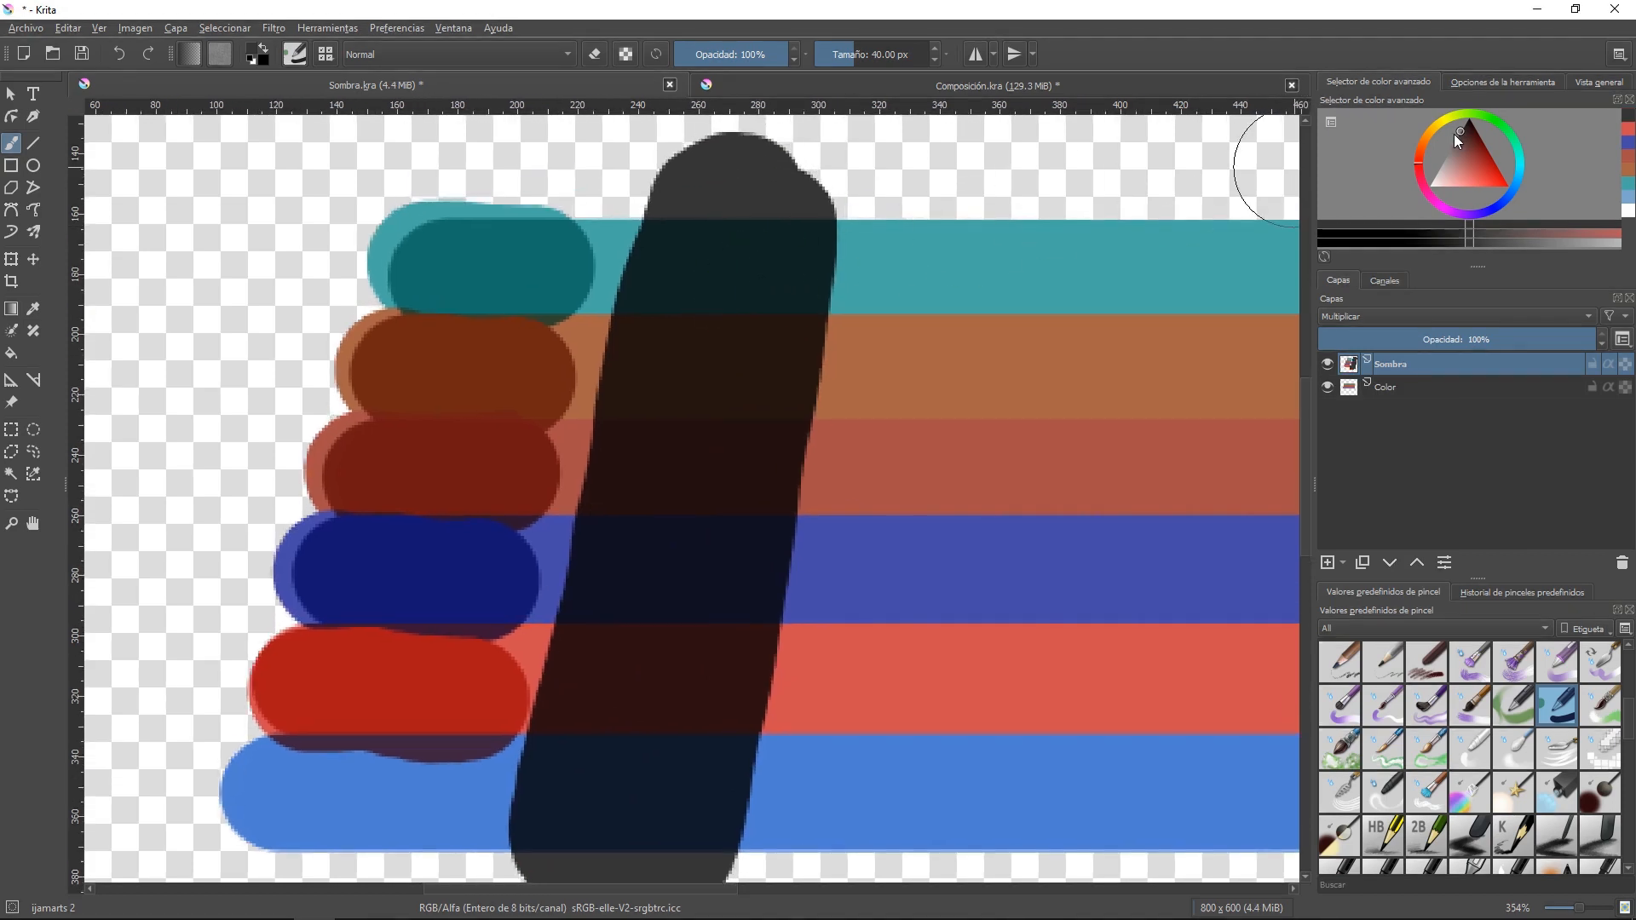
mouse_move(760, 224)
left_mouse_down()
mouse_move(800, 221)
mouse_move(794, 169)
mouse_move(741, 156)
mouse_move(713, 217)
mouse_move(810, 227)
mouse_move(785, 328)
left_mouse_up()
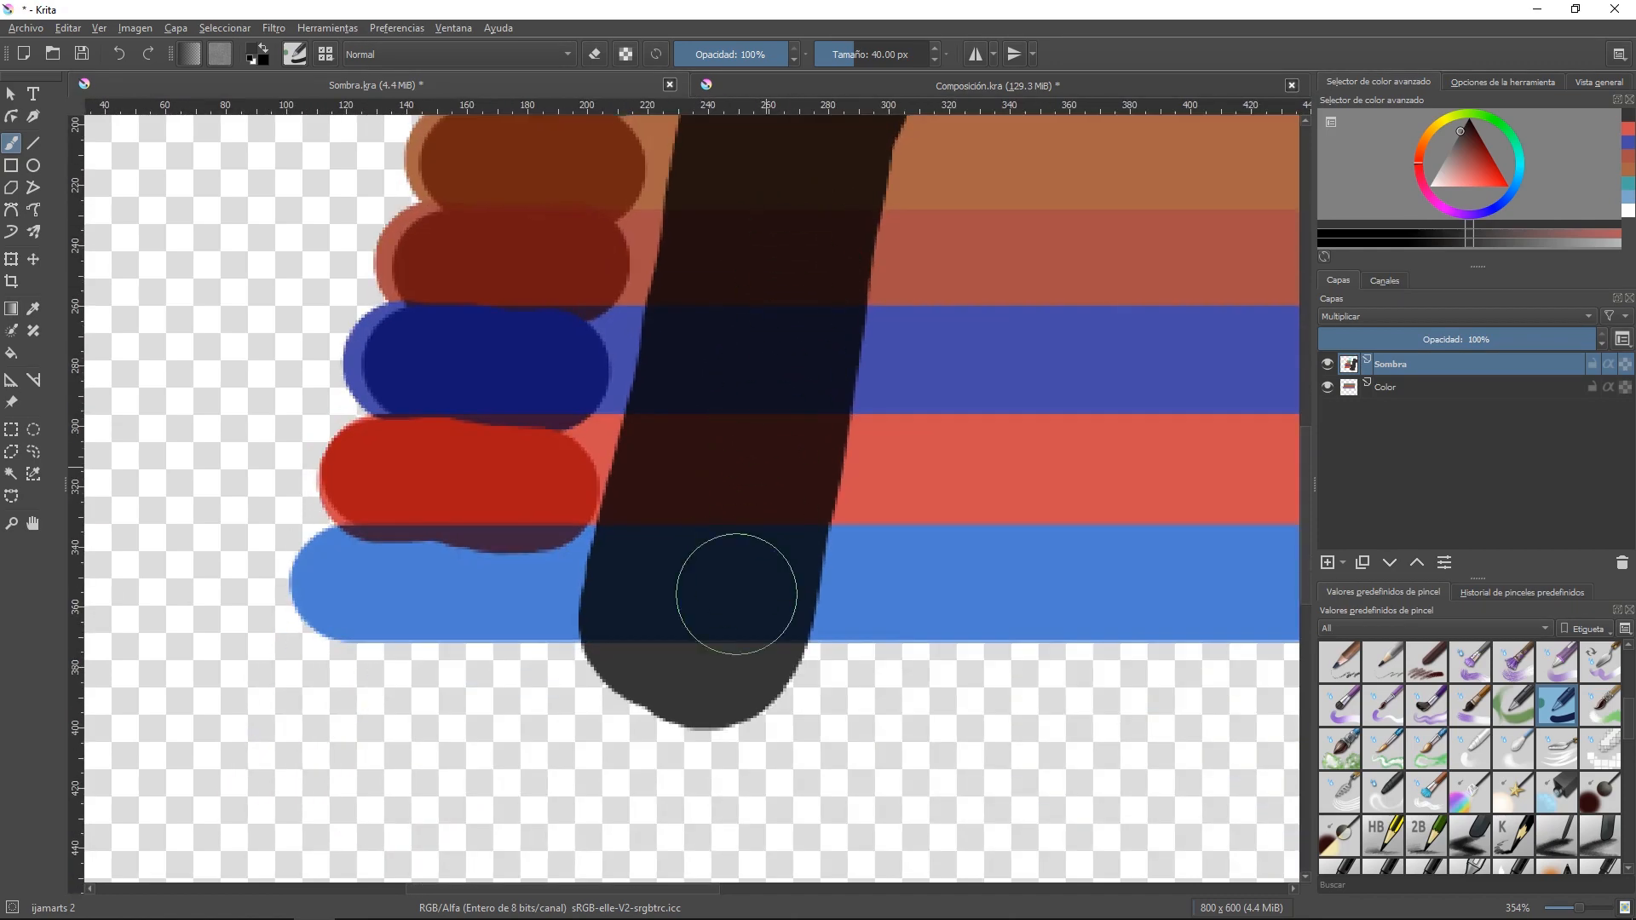
mouse_move(730, 584)
left_mouse_down()
mouse_move(657, 603)
mouse_move(719, 682)
mouse_move(691, 714)
left_mouse_up()
left_click_drag(798, 397, 551, 577)
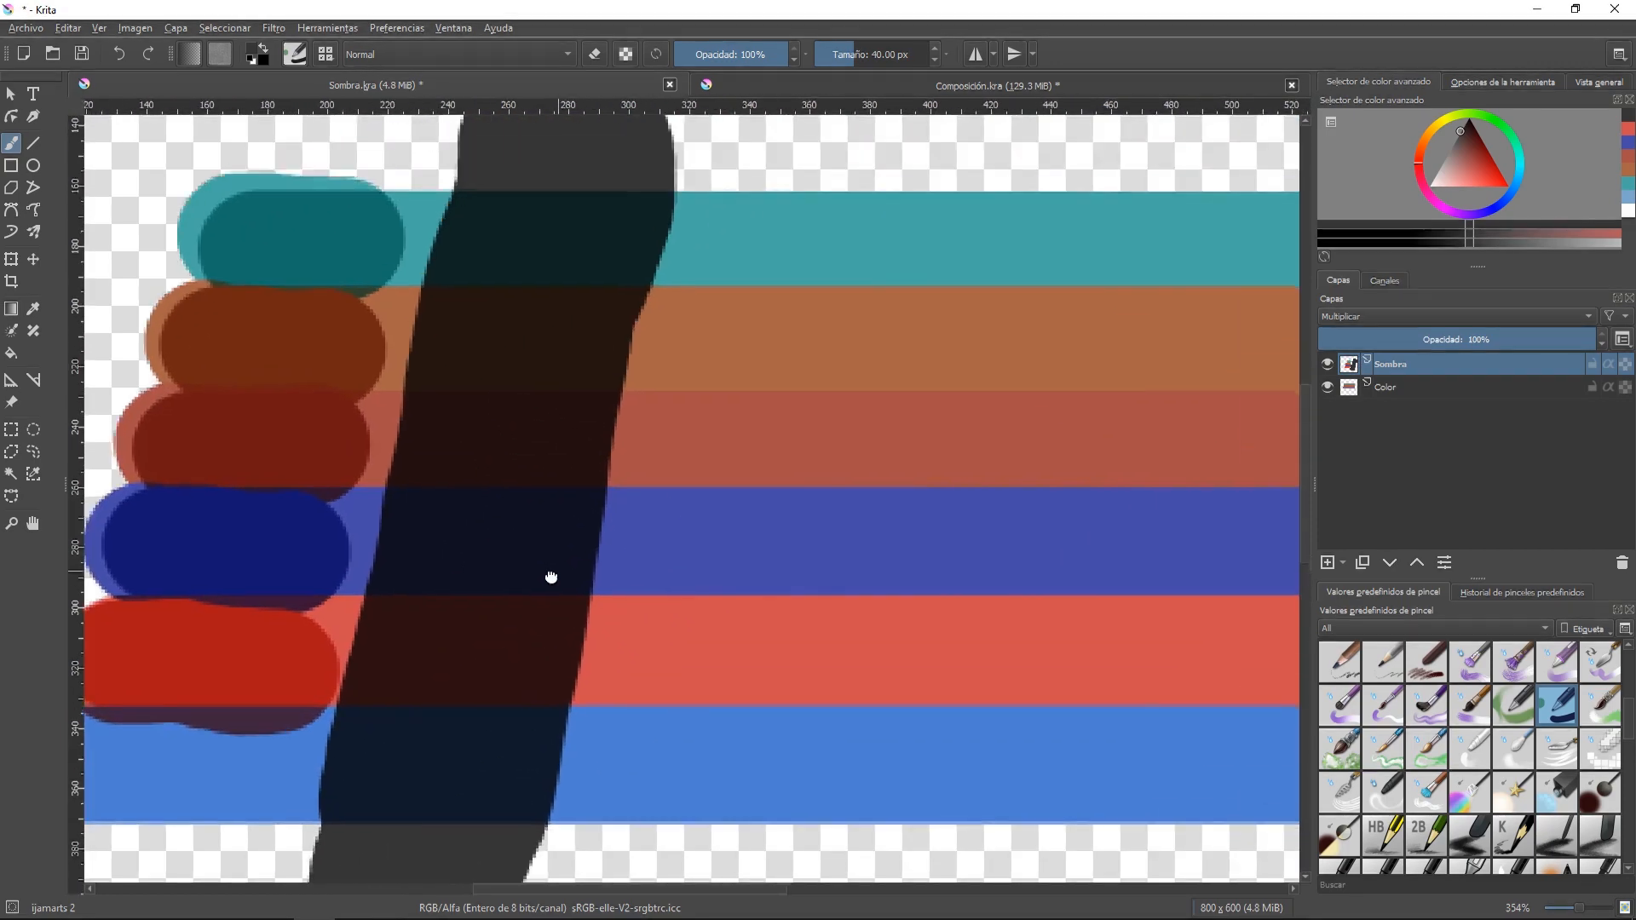
mouse_move(761, 420)
left_mouse_down()
mouse_move(797, 472)
mouse_move(785, 417)
left_mouse_up()
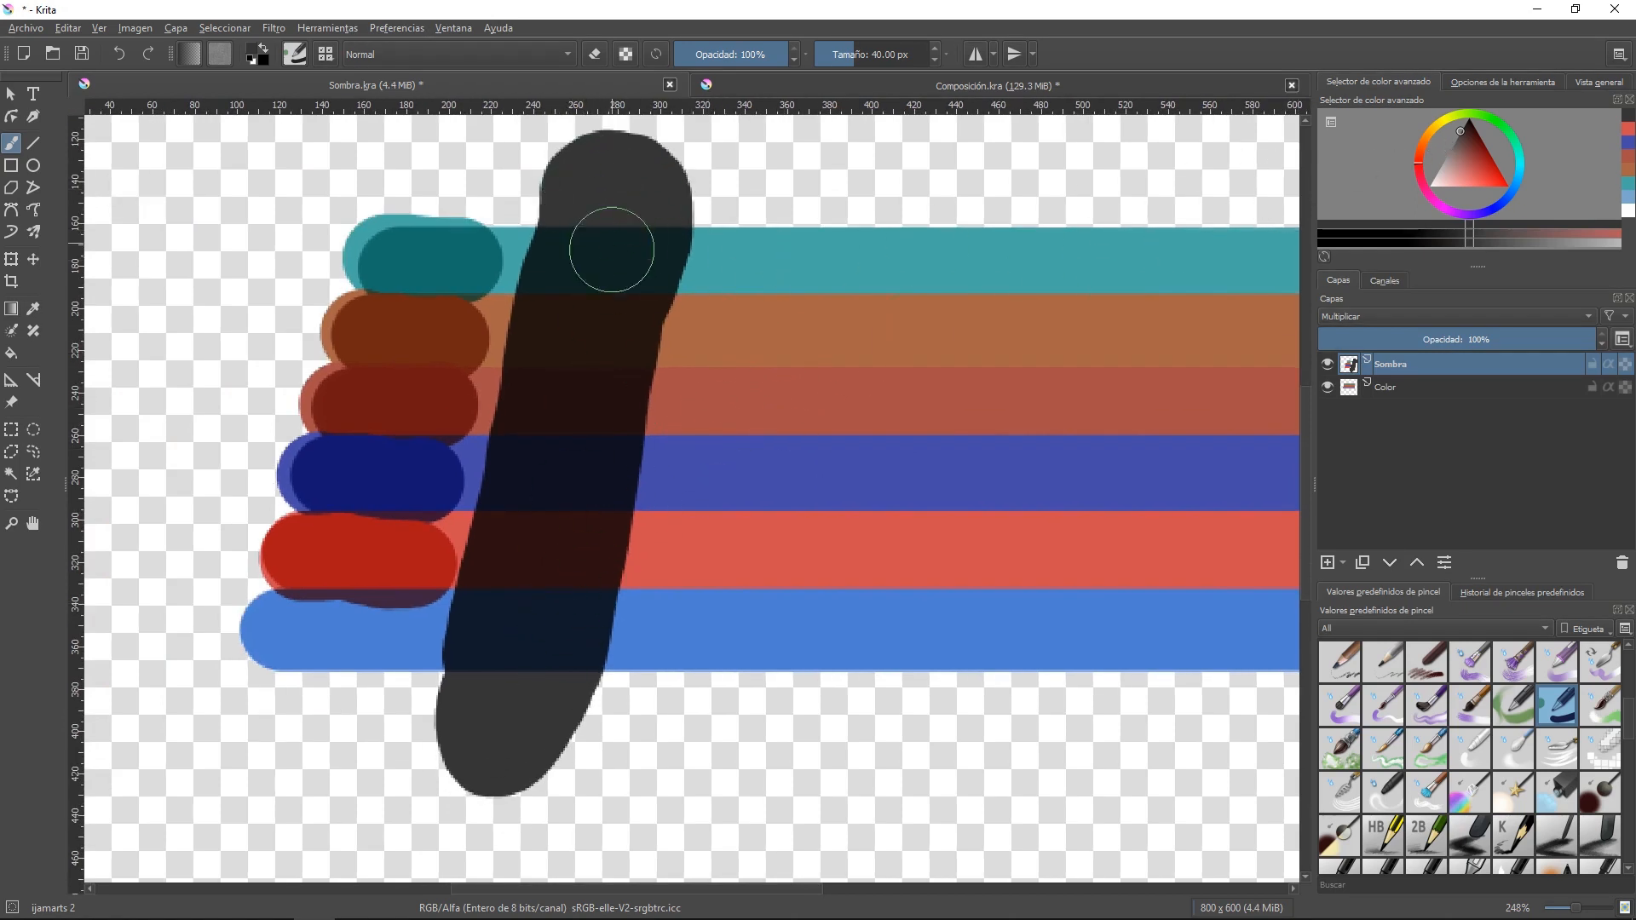
- Paint a medium-gray and a light-gray slanted band across all six bars, next to the dark one
left_click(1447, 149)
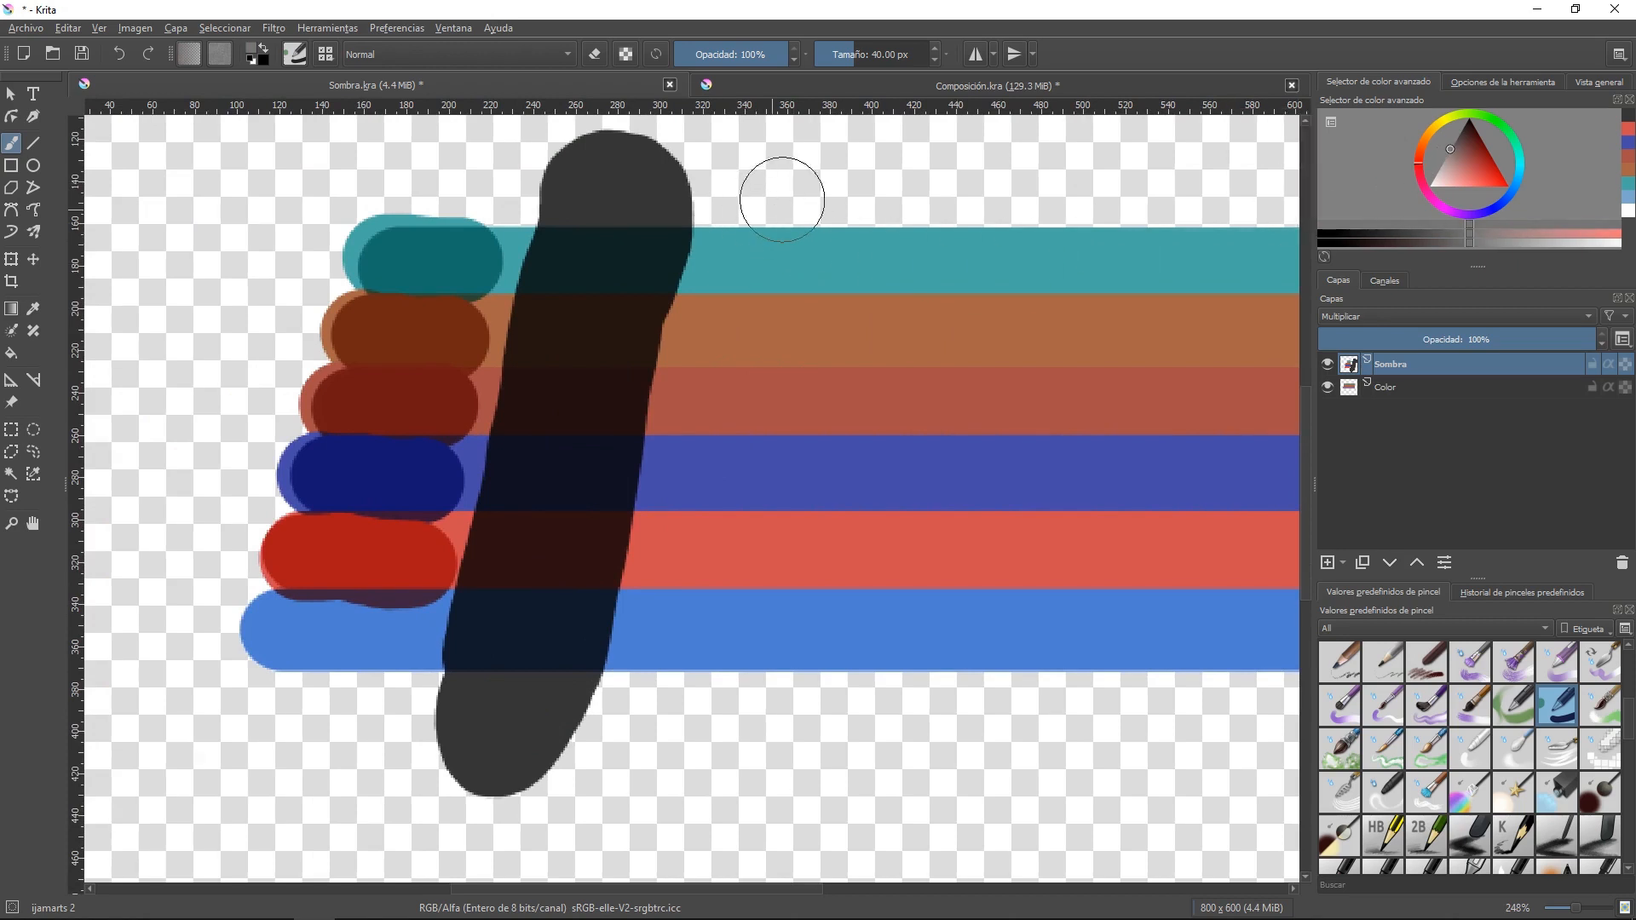
mouse_move(778, 170)
left_mouse_down()
mouse_move(686, 488)
mouse_move(673, 732)
mouse_move(793, 191)
mouse_move(822, 170)
left_mouse_up()
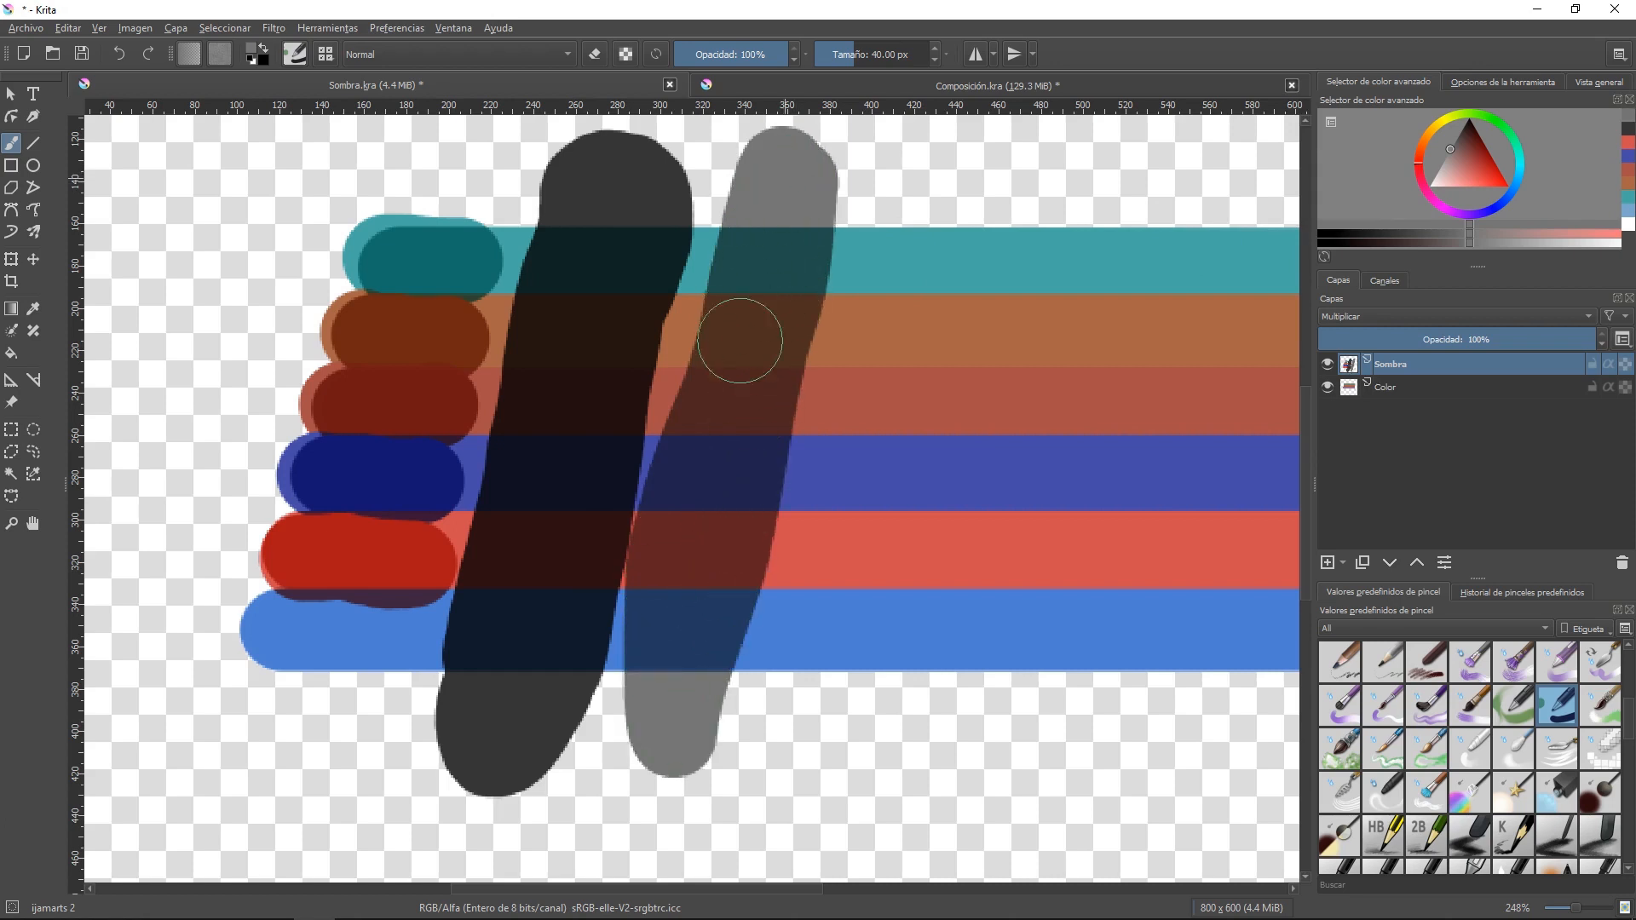
left_click_drag(721, 590, 682, 767)
mouse_move(762, 141)
left_mouse_down()
mouse_move(718, 355)
mouse_move(738, 420)
left_mouse_up()
left_click_drag(1453, 162, 1440, 167)
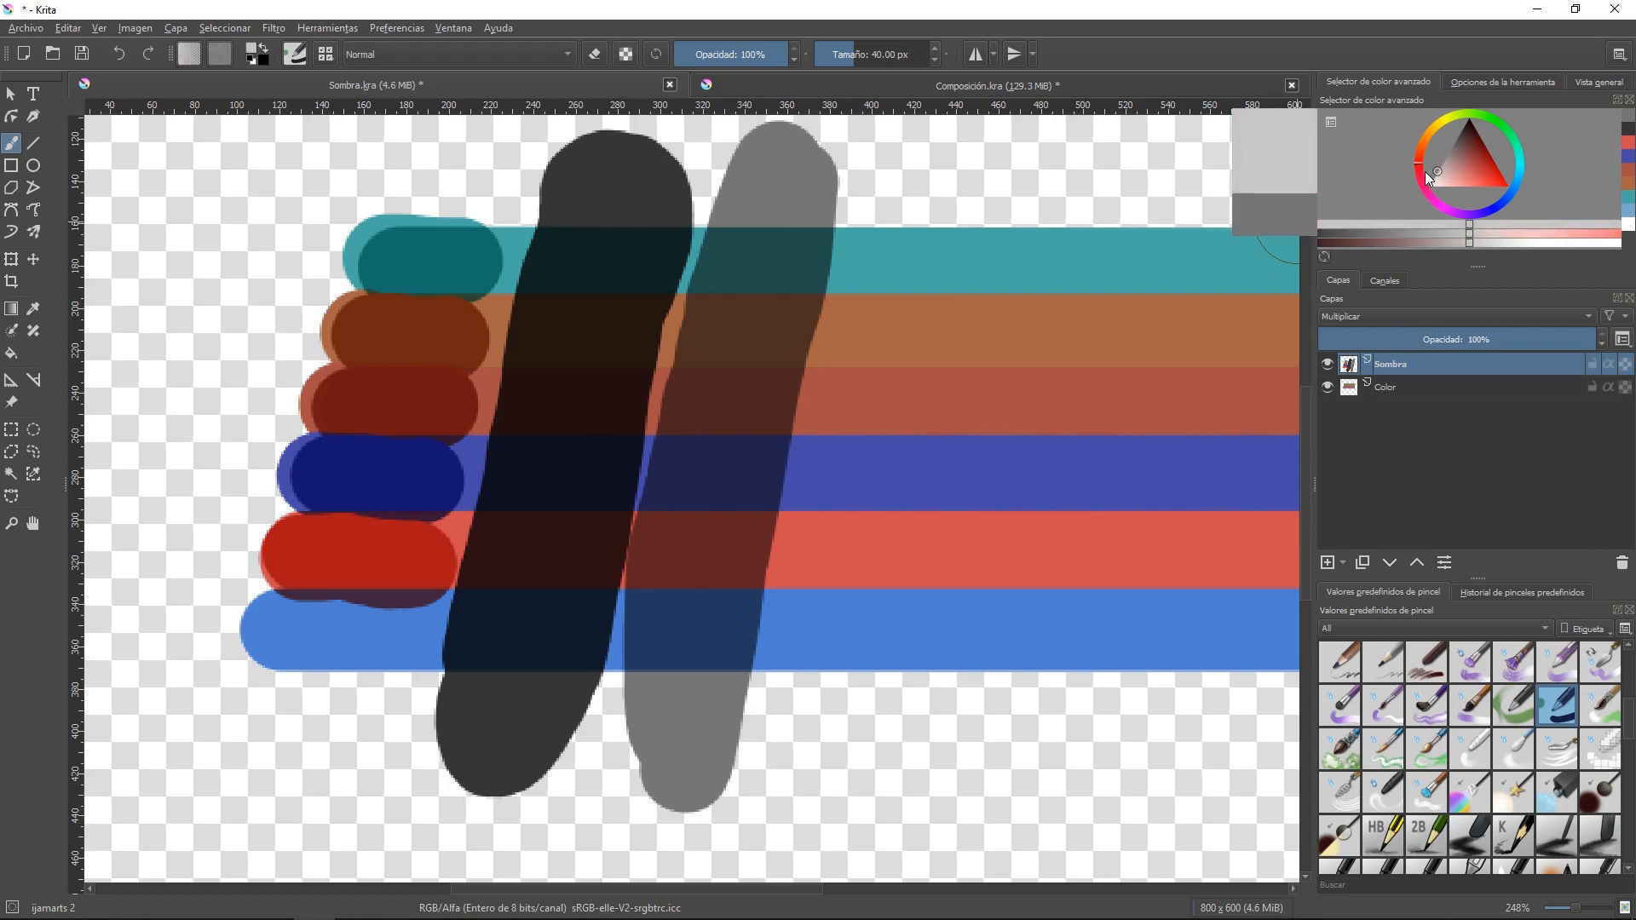
mouse_move(946, 170)
left_mouse_down()
mouse_move(851, 536)
mouse_move(829, 704)
mouse_move(928, 181)
mouse_move(868, 409)
mouse_move(830, 623)
mouse_move(835, 729)
mouse_move(884, 607)
mouse_move(981, 202)
left_mouse_up()
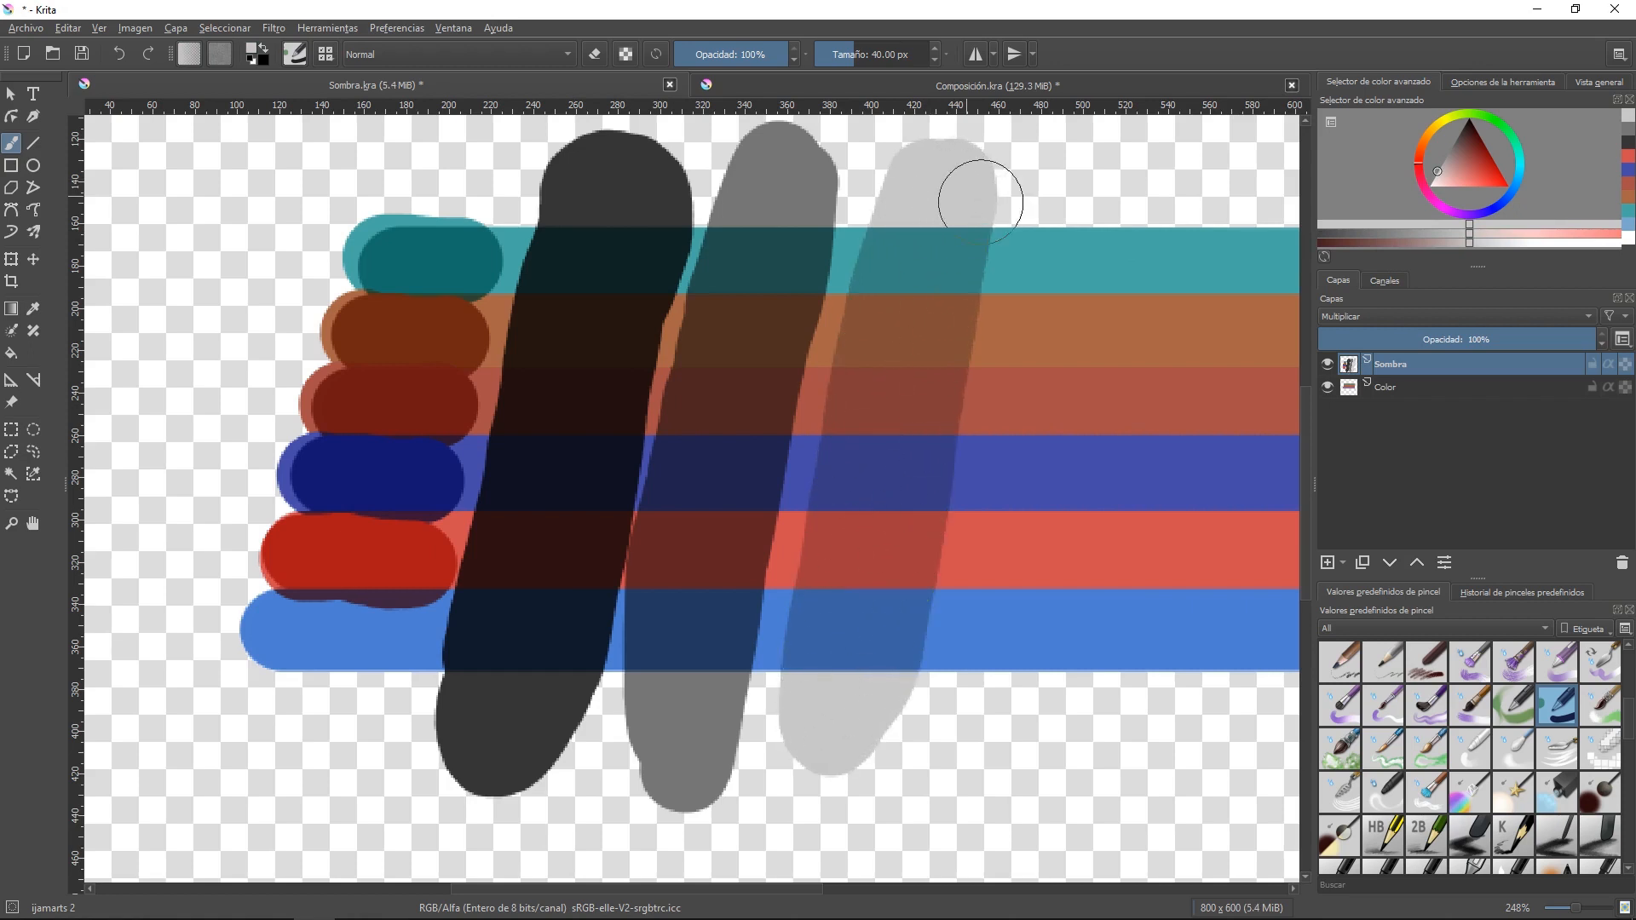
left_click_drag(1033, 402, 837, 412)
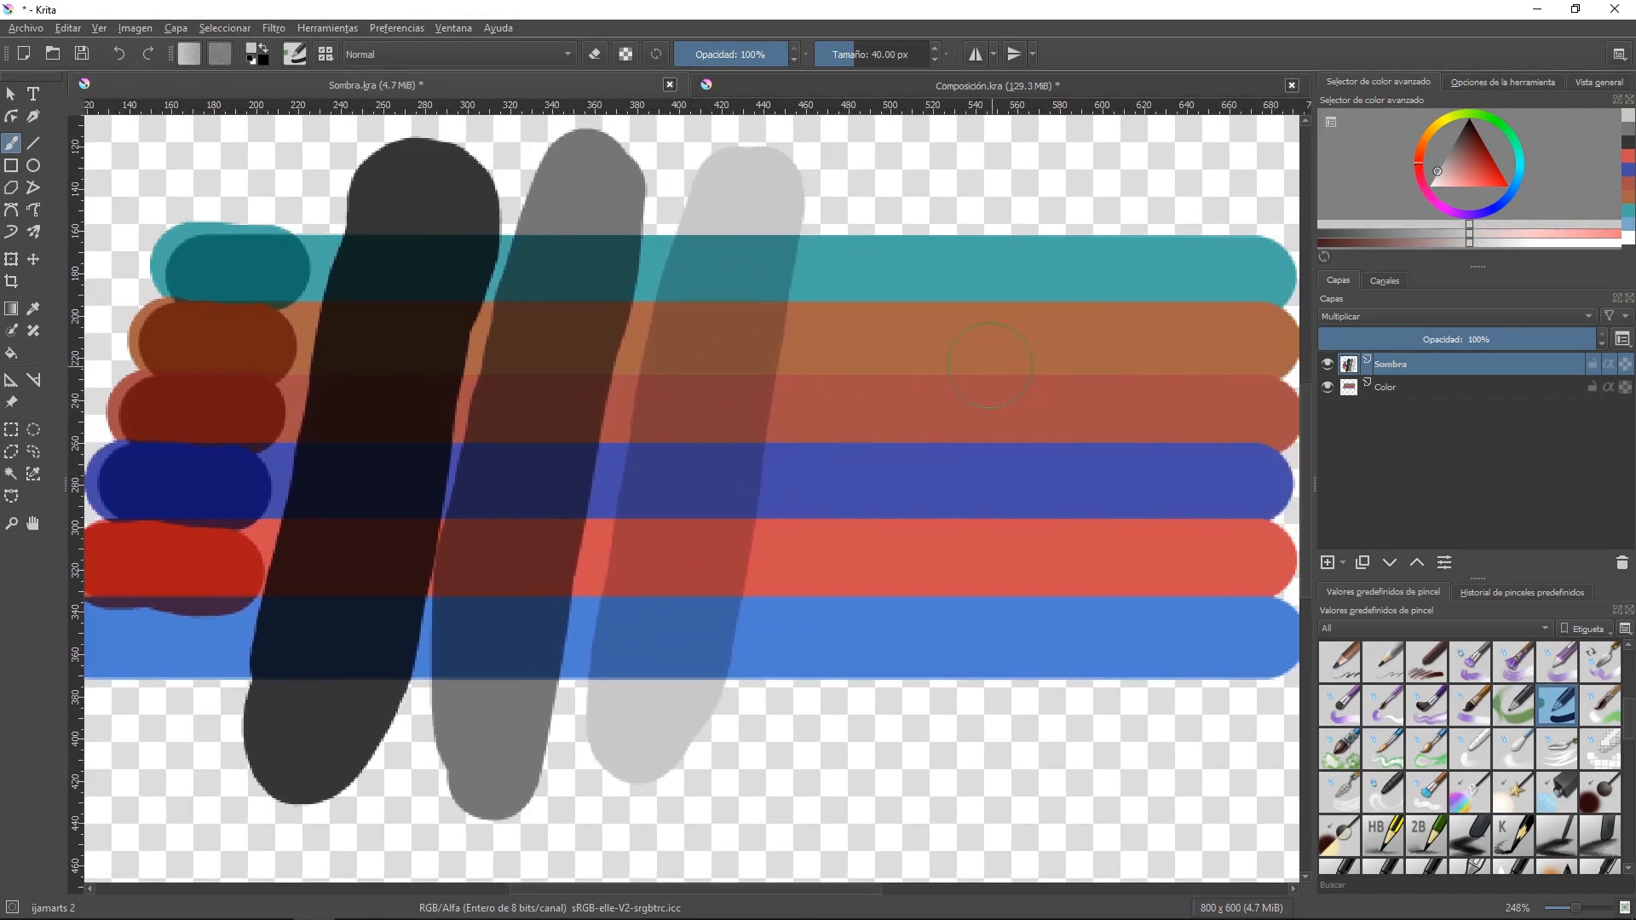
mouse_move(990, 366)
left_mouse_down()
mouse_move(949, 391)
mouse_move(957, 274)
left_mouse_up()
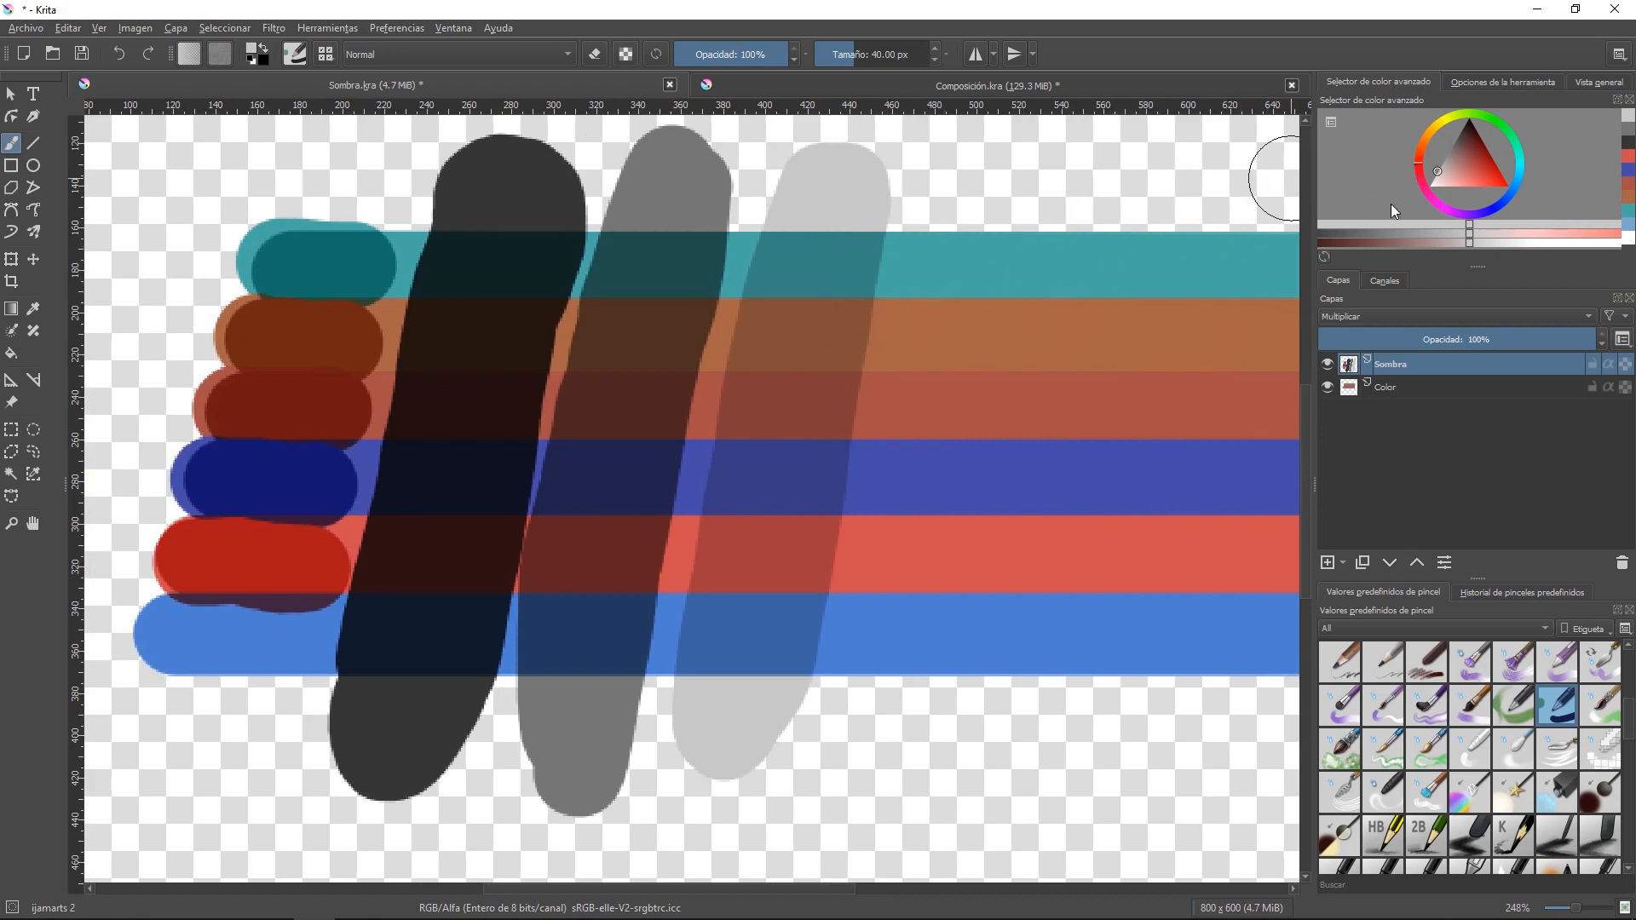
mouse_move(1077, 263)
left_mouse_down()
mouse_move(891, 314)
mouse_move(1034, 253)
left_mouse_up()
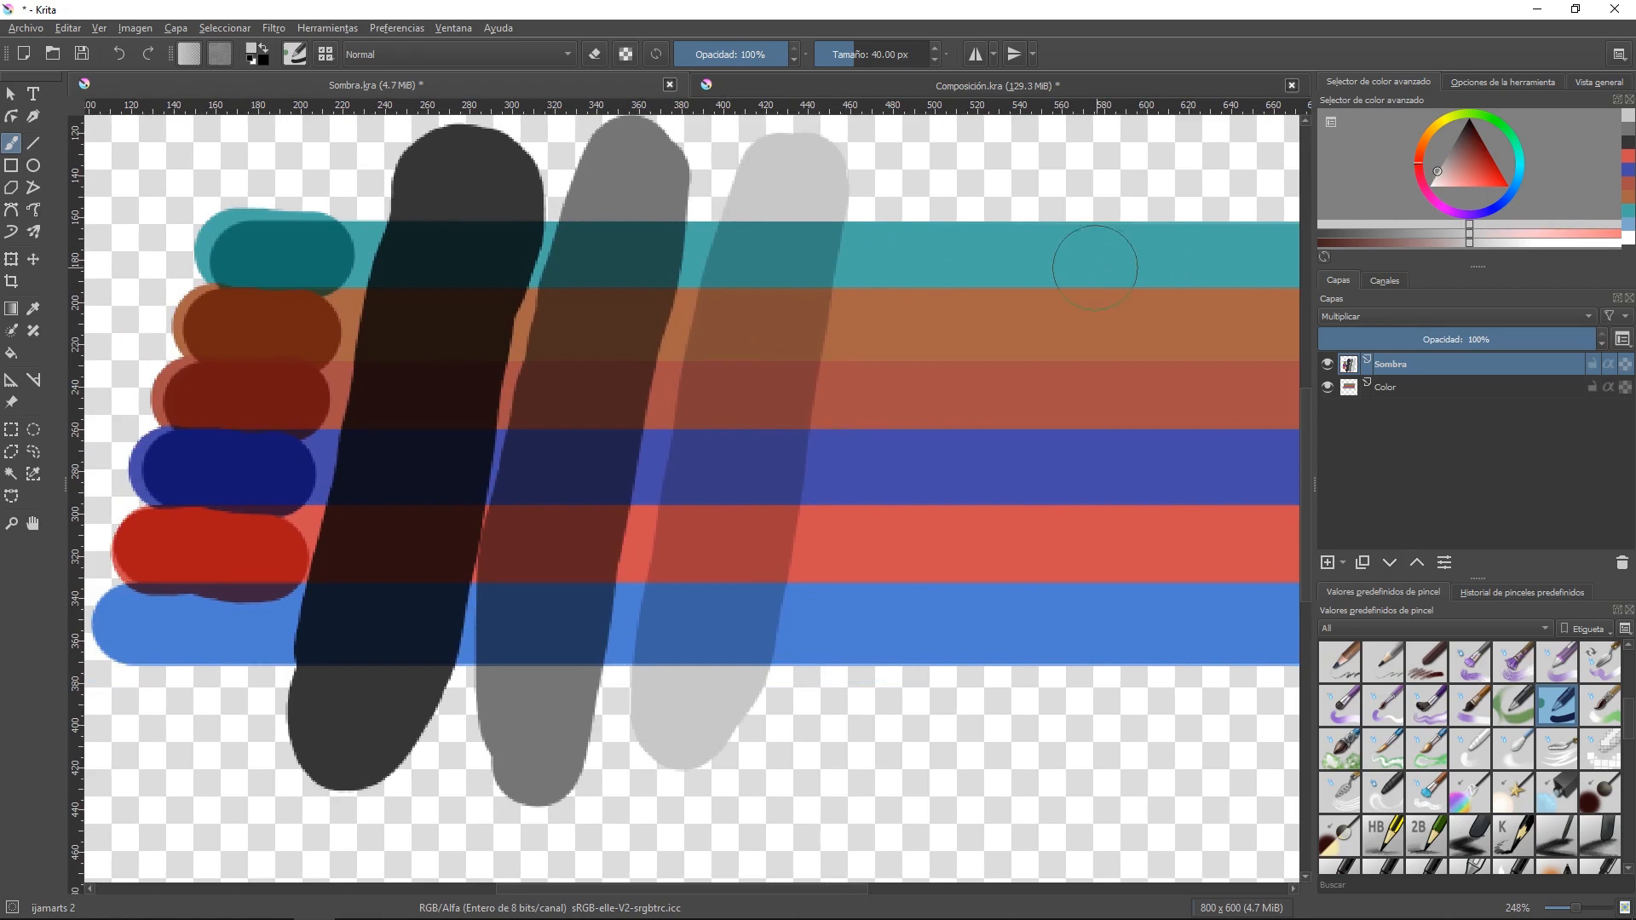
left_click_drag(1054, 304, 771, 328)
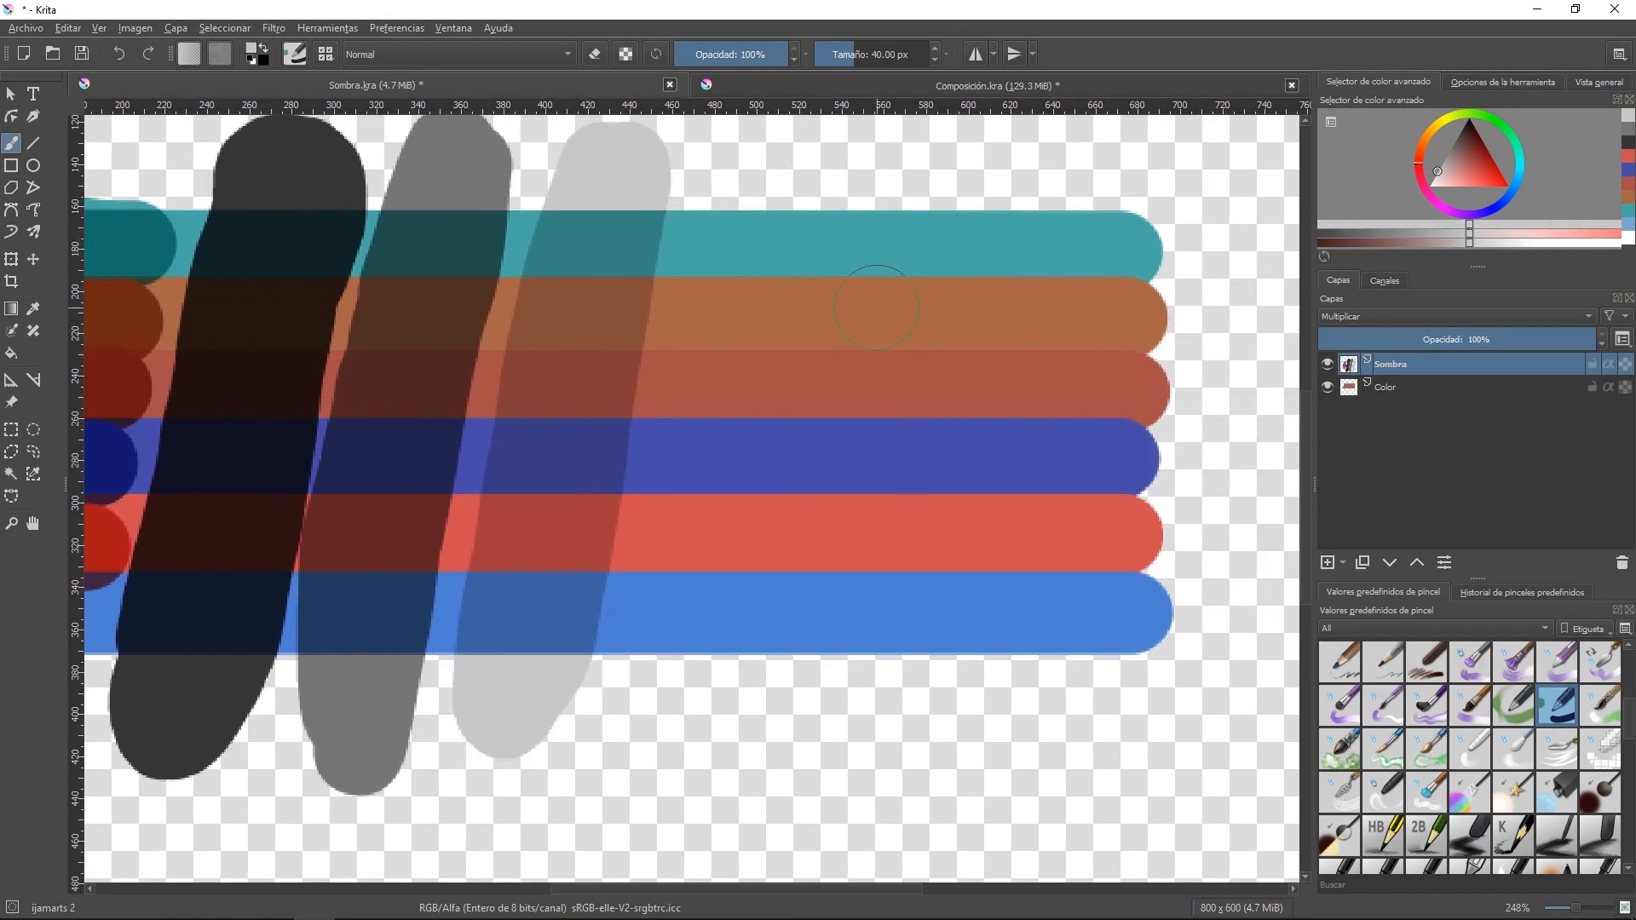
left_click_drag(876, 307, 956, 316)
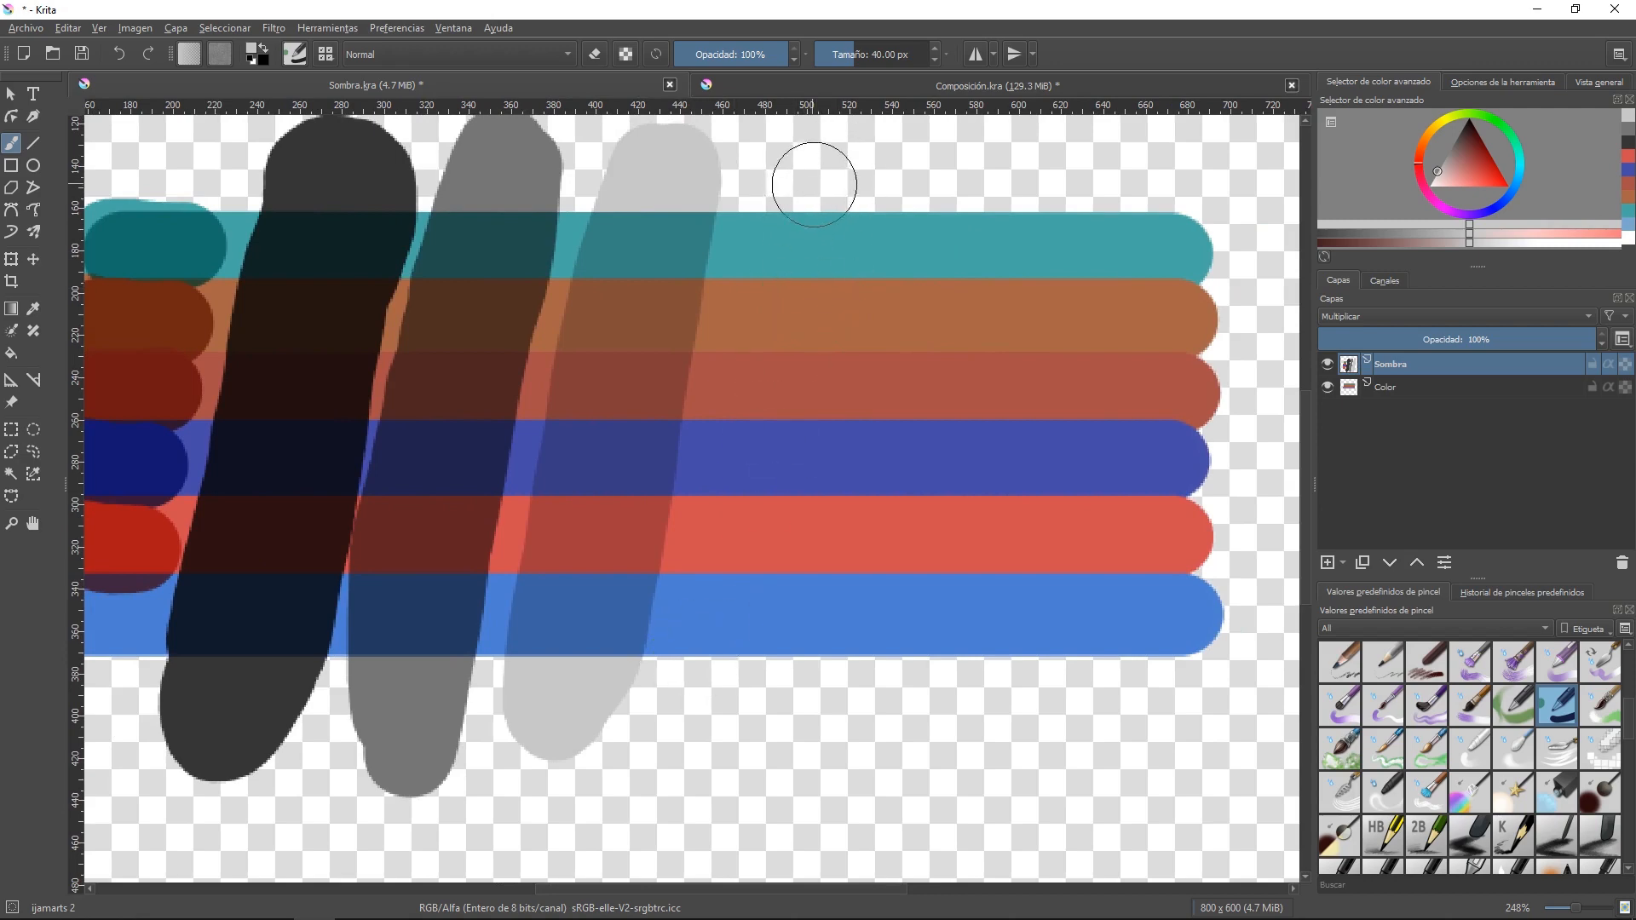
left_click_drag(960, 354, 1012, 357)
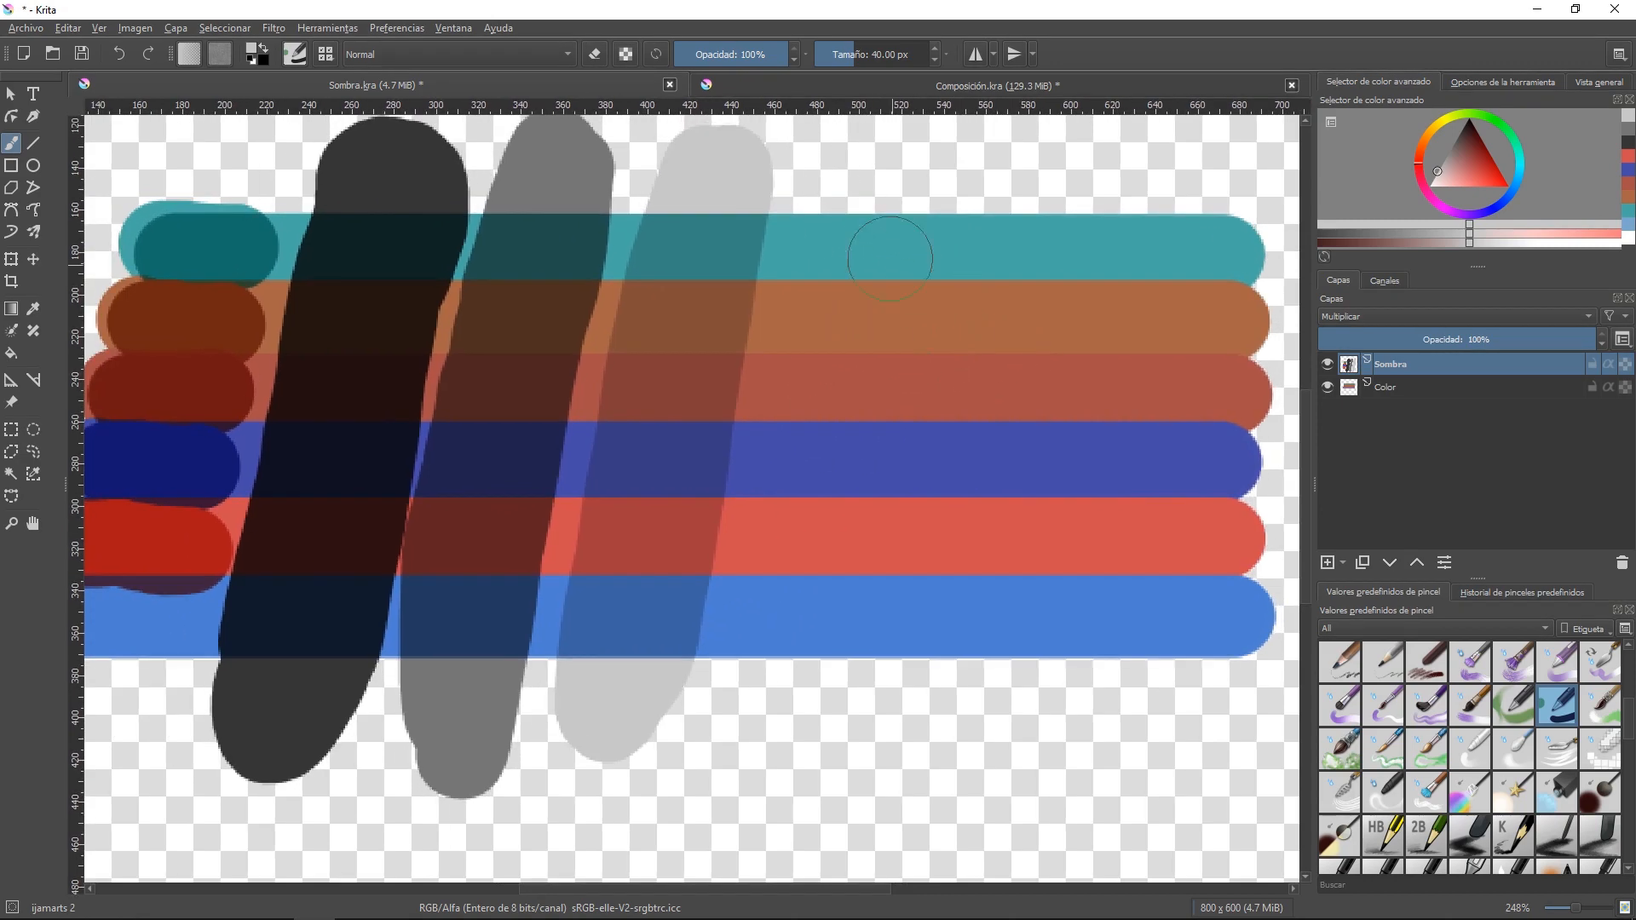
left_click_drag(860, 348, 832, 343)
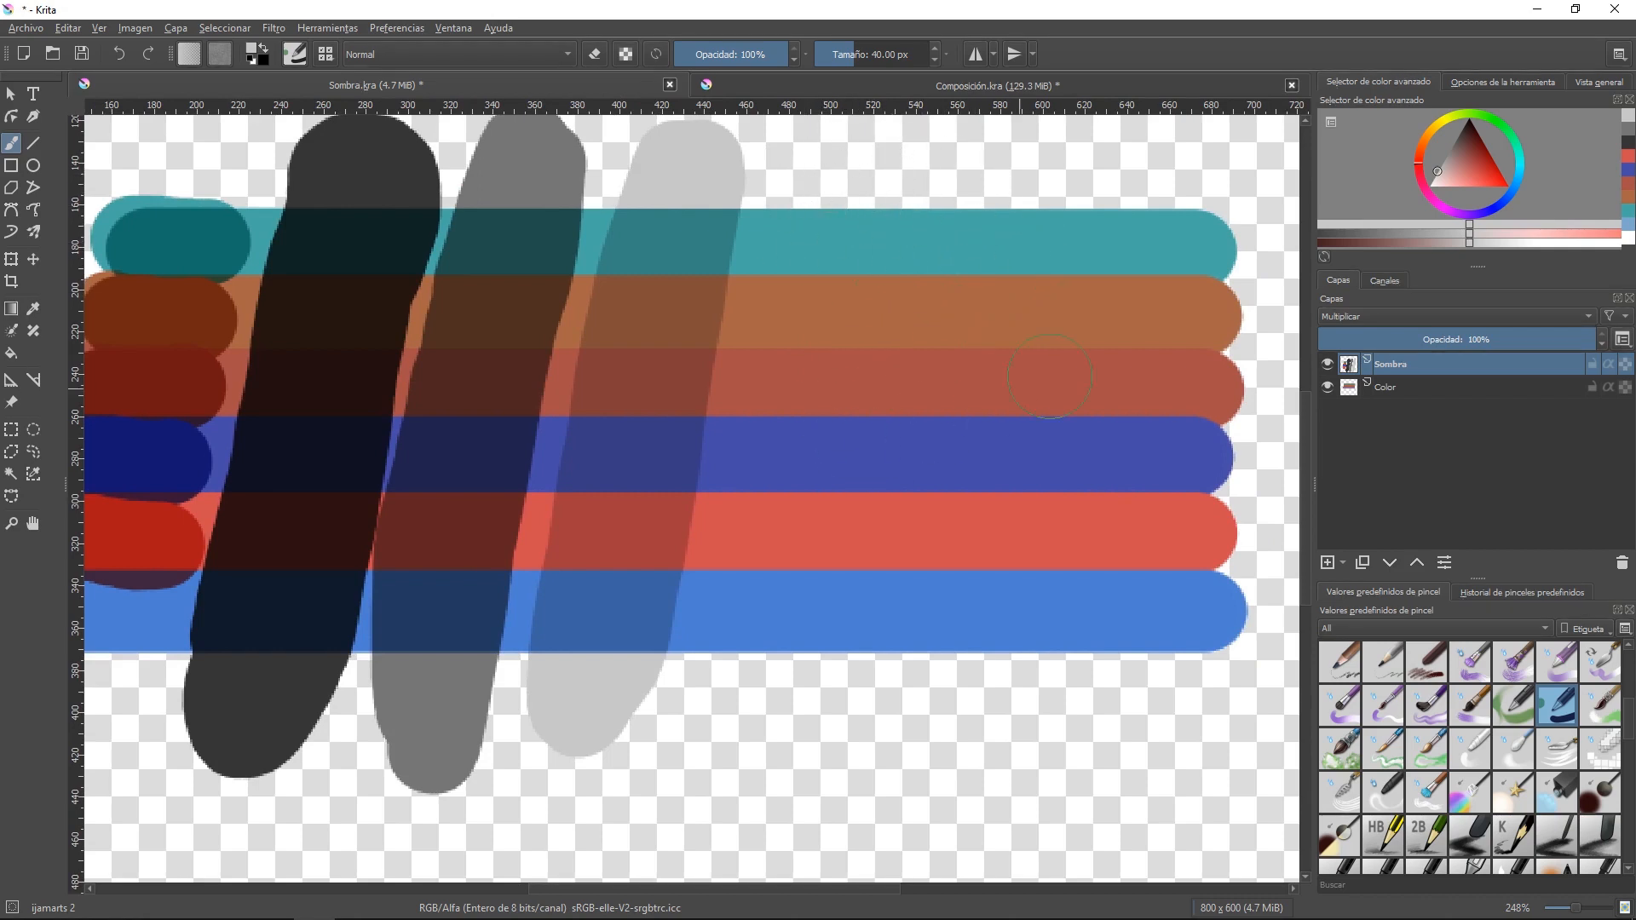
- Pick a muted dark blue and paint a slanted band across all six bars, beside the light-gray one
left_click(1515, 187)
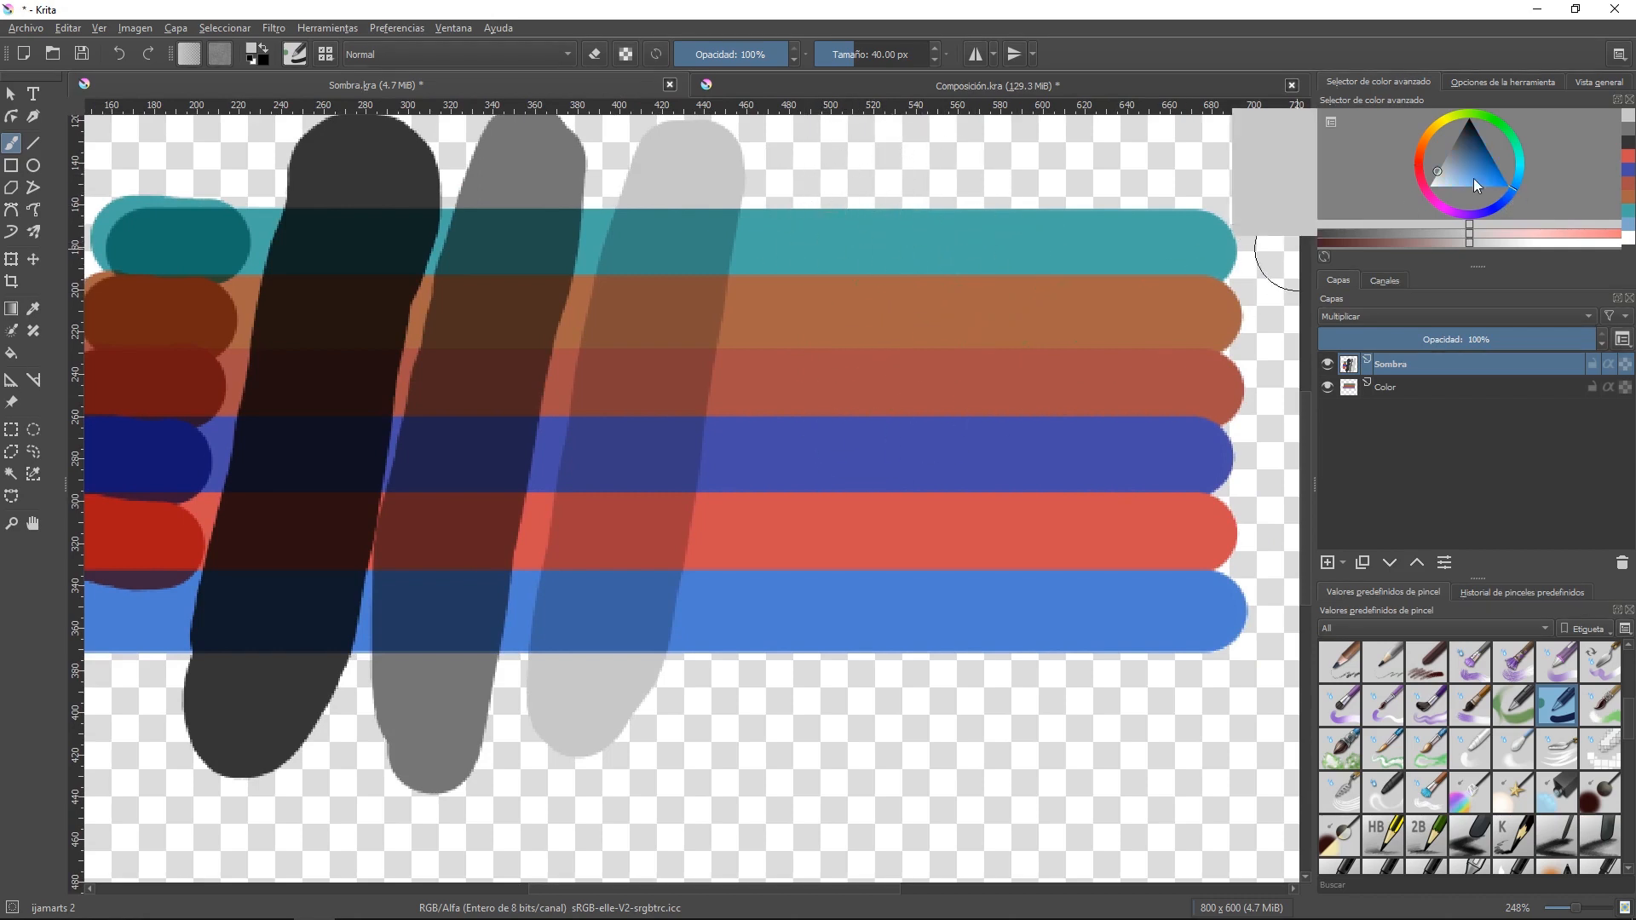
left_click_drag(1500, 216, 1501, 201)
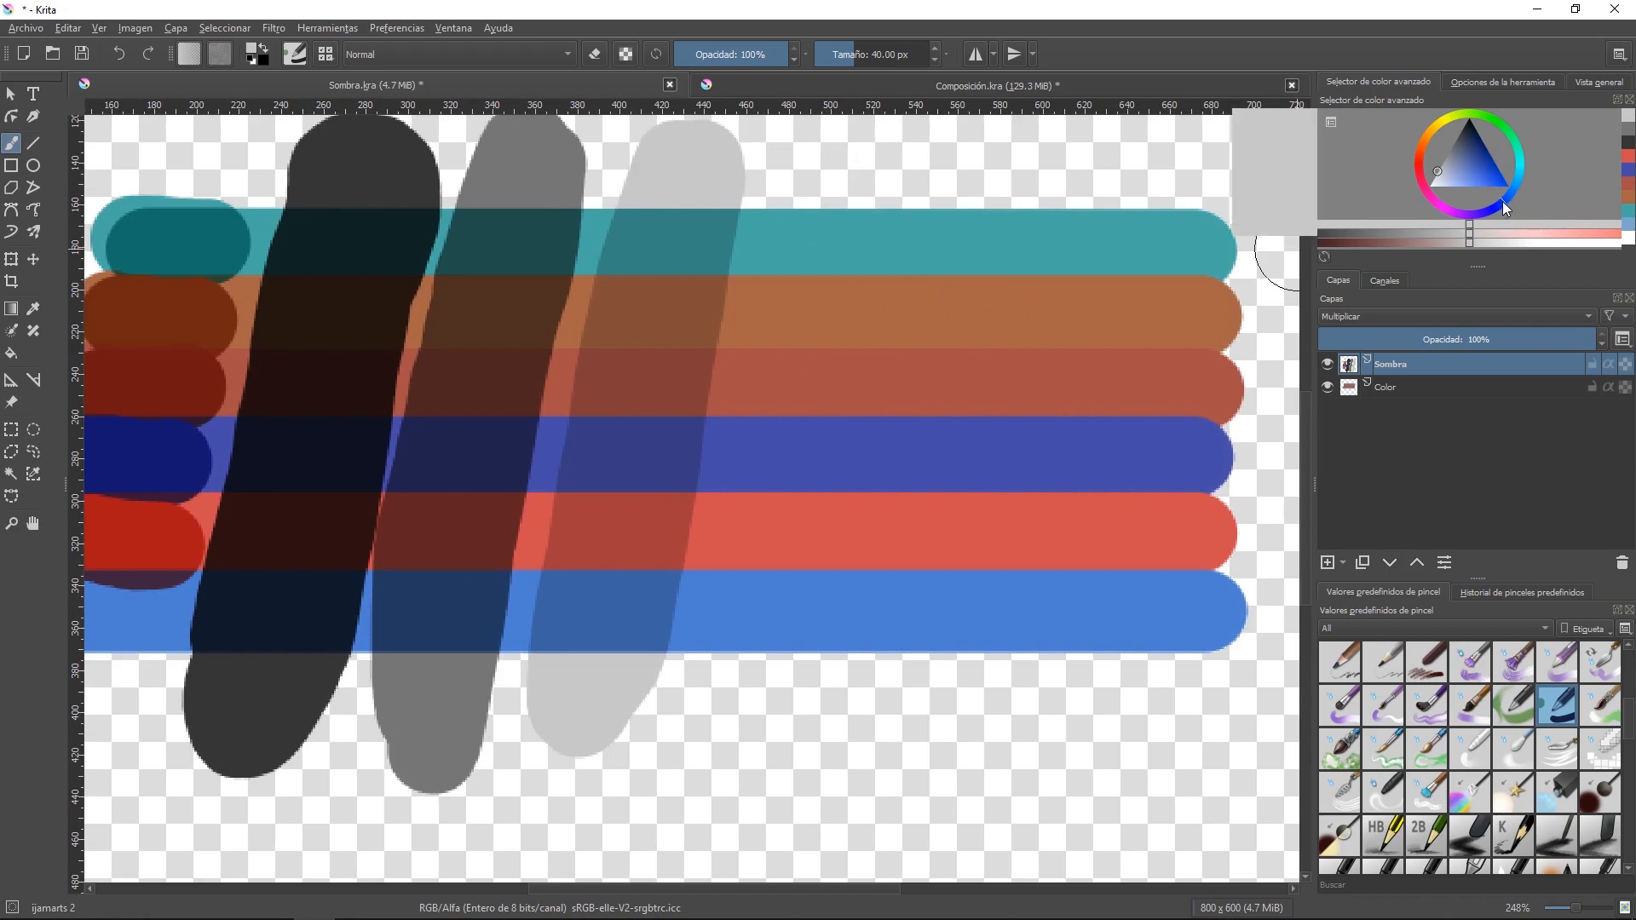
left_click(1474, 155)
left_click(1474, 153)
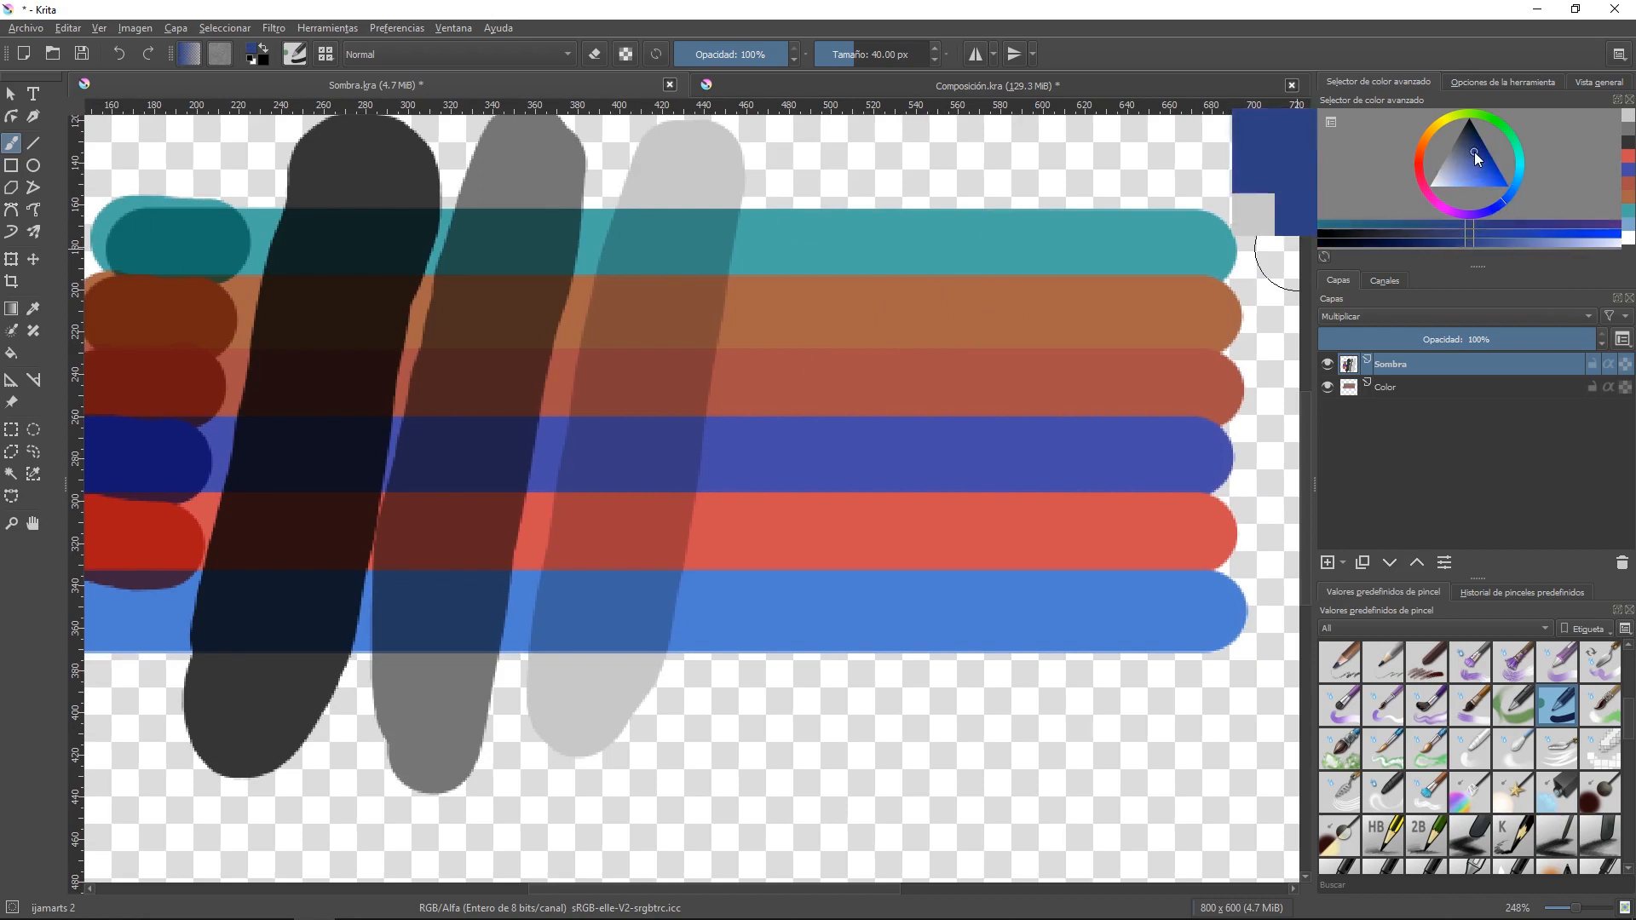
left_click(1469, 157)
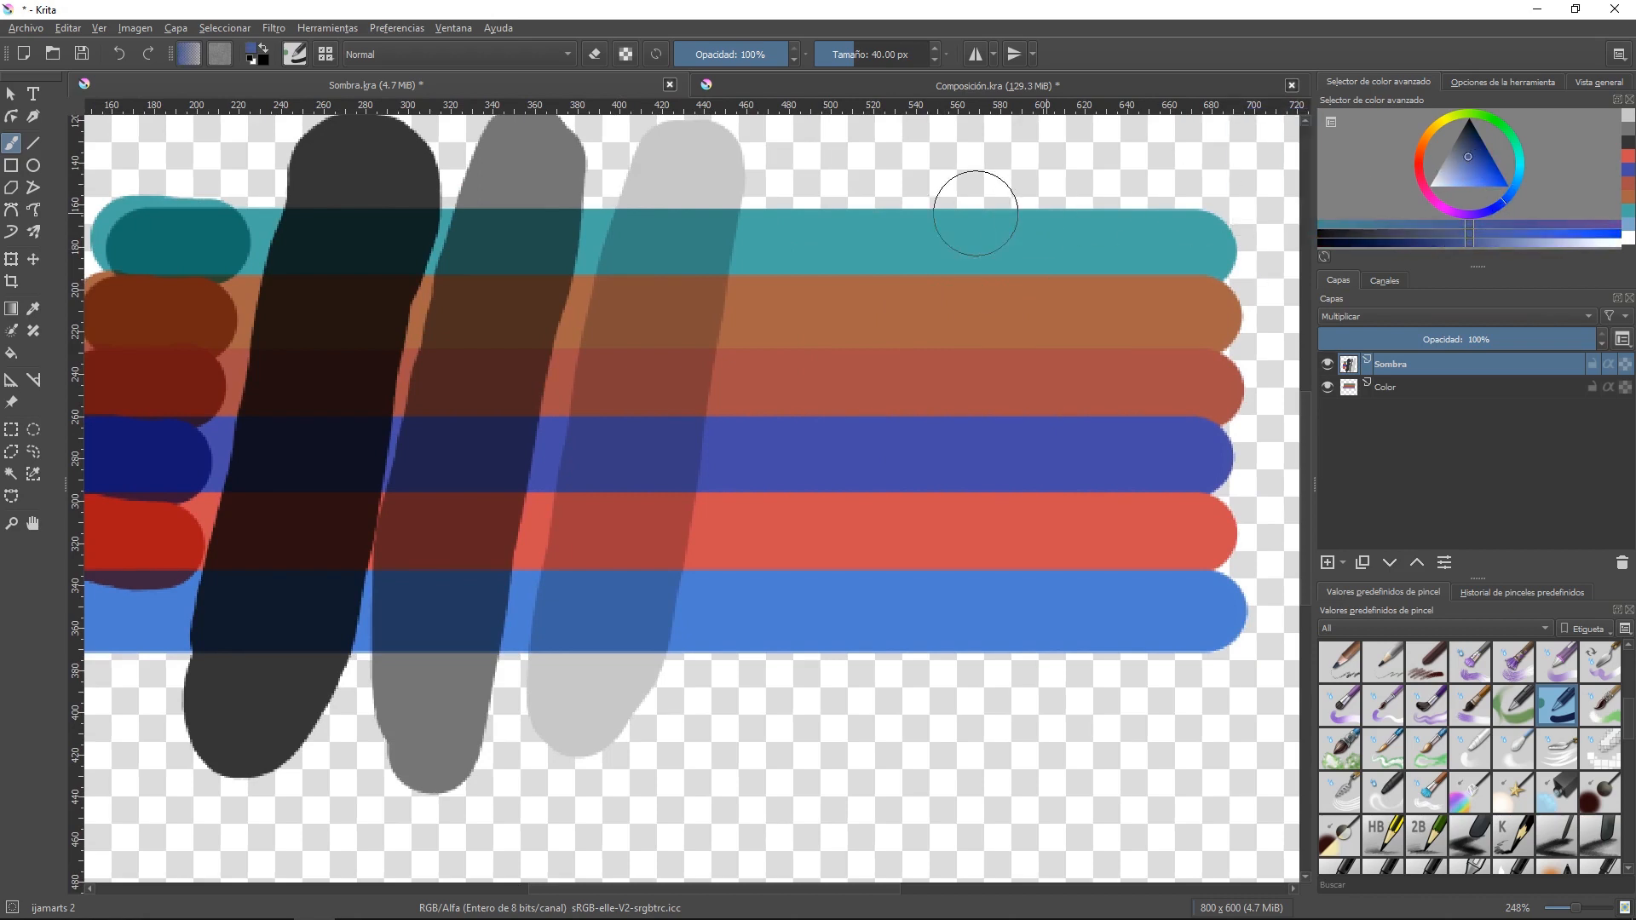
mouse_move(821, 163)
left_mouse_down()
mouse_move(737, 602)
mouse_move(833, 209)
mouse_move(792, 245)
mouse_move(731, 596)
mouse_move(778, 577)
mouse_move(868, 140)
left_mouse_up()
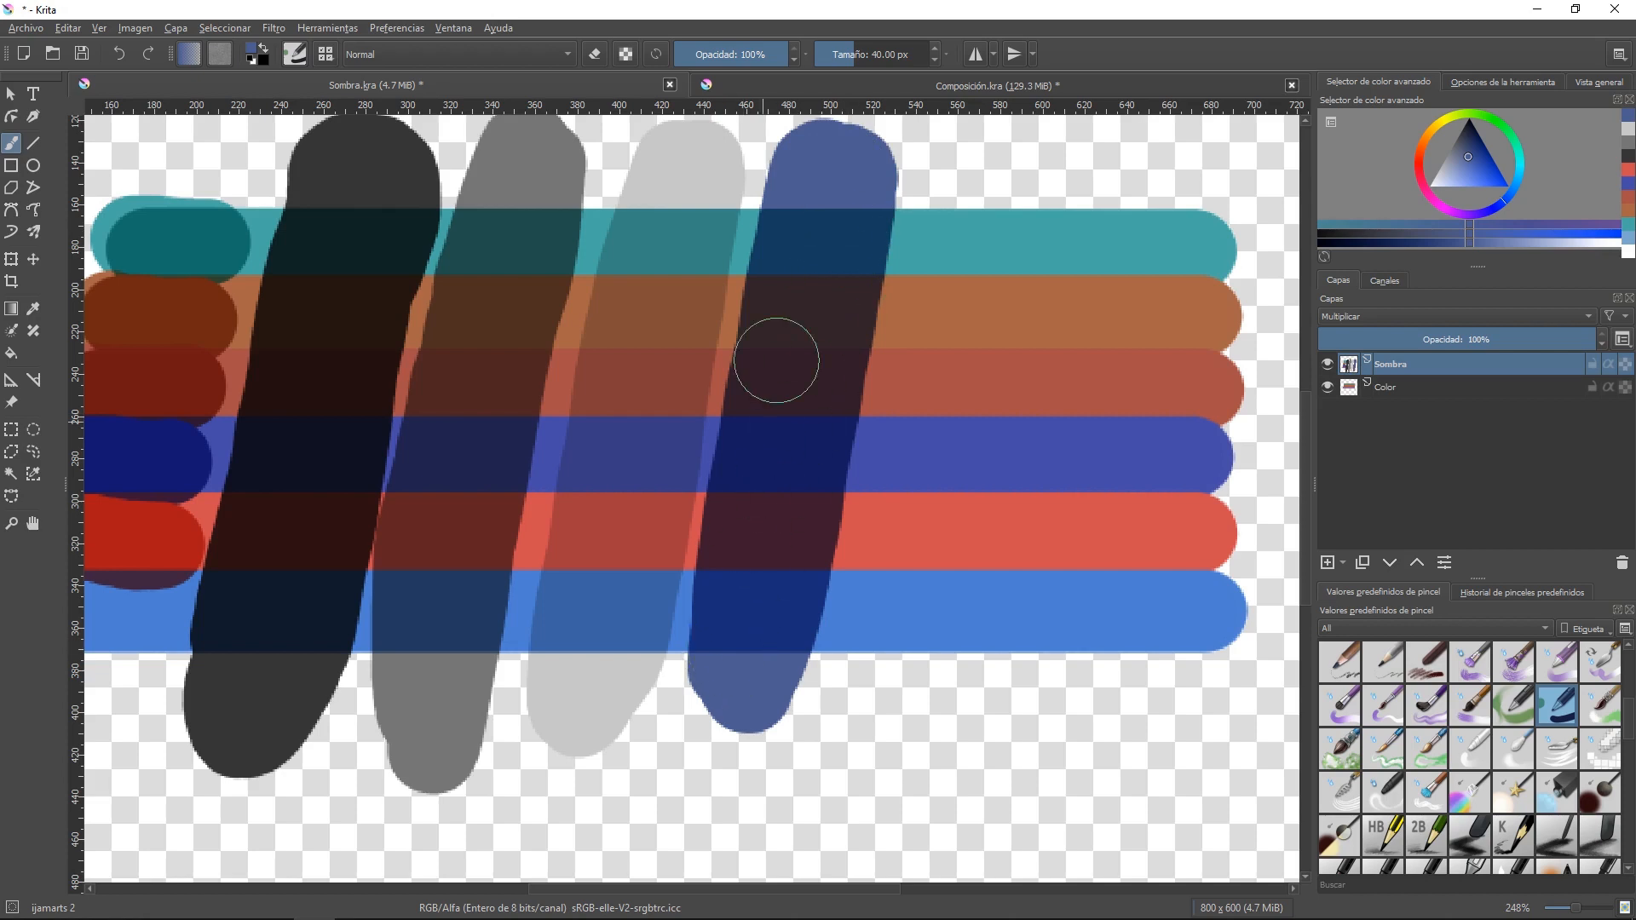
- Paint an ochre-yellow and an orange slanted band across all six bars, after the blue one
left_click_drag(1438, 136, 1480, 165)
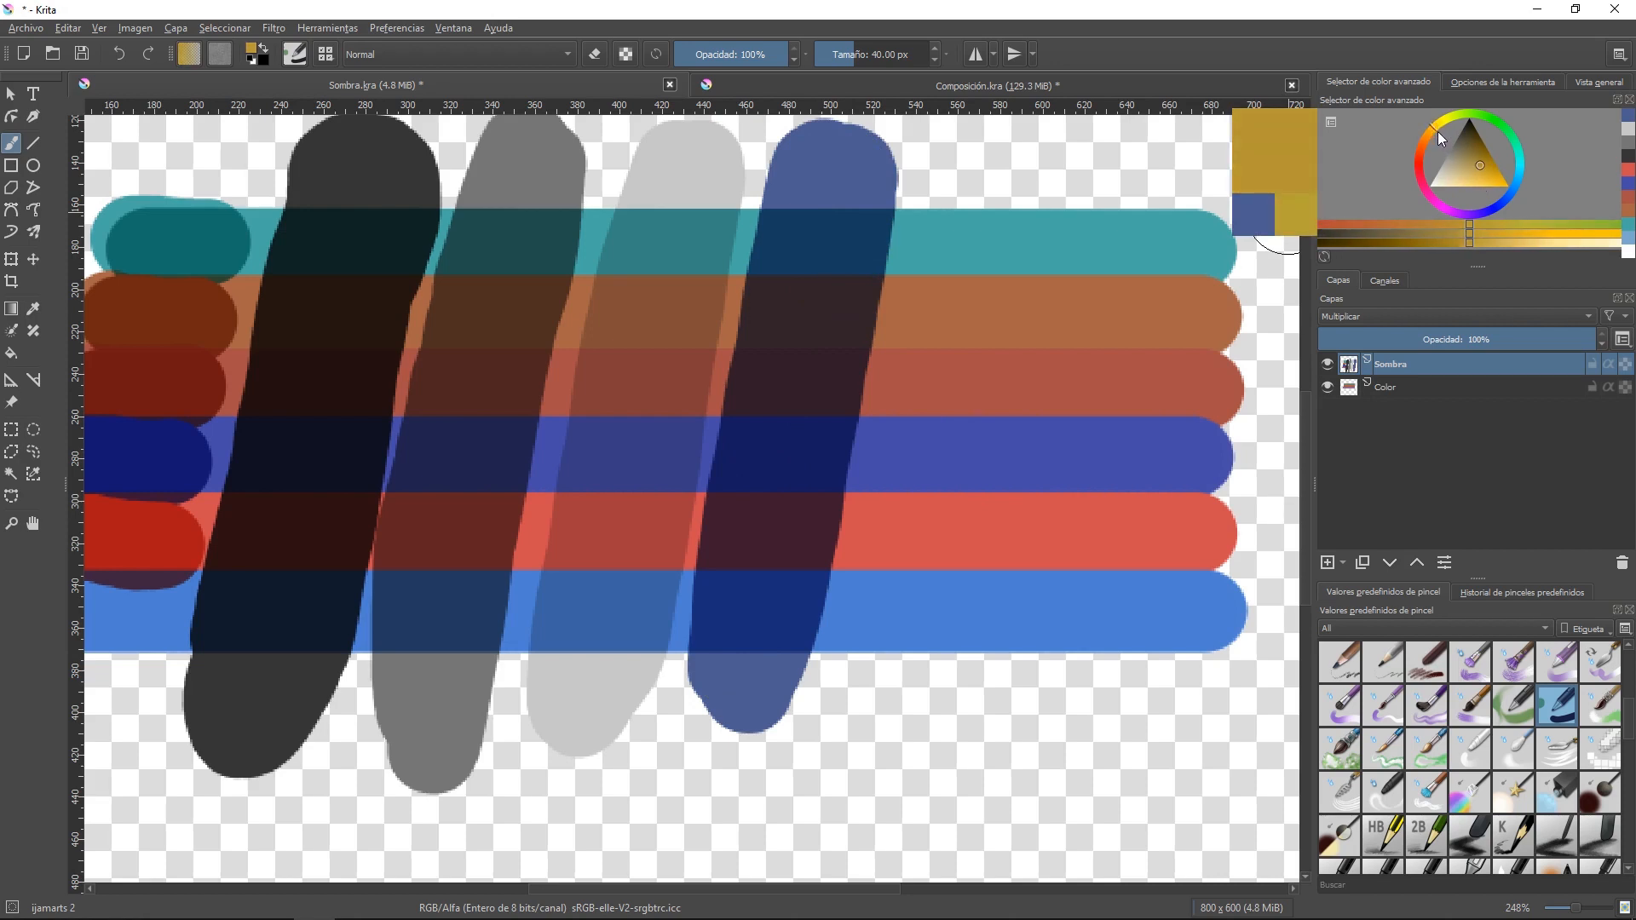
mouse_move(1004, 170)
left_mouse_down()
mouse_move(946, 353)
mouse_move(902, 664)
mouse_move(1023, 170)
mouse_move(927, 456)
mouse_move(910, 708)
left_mouse_up()
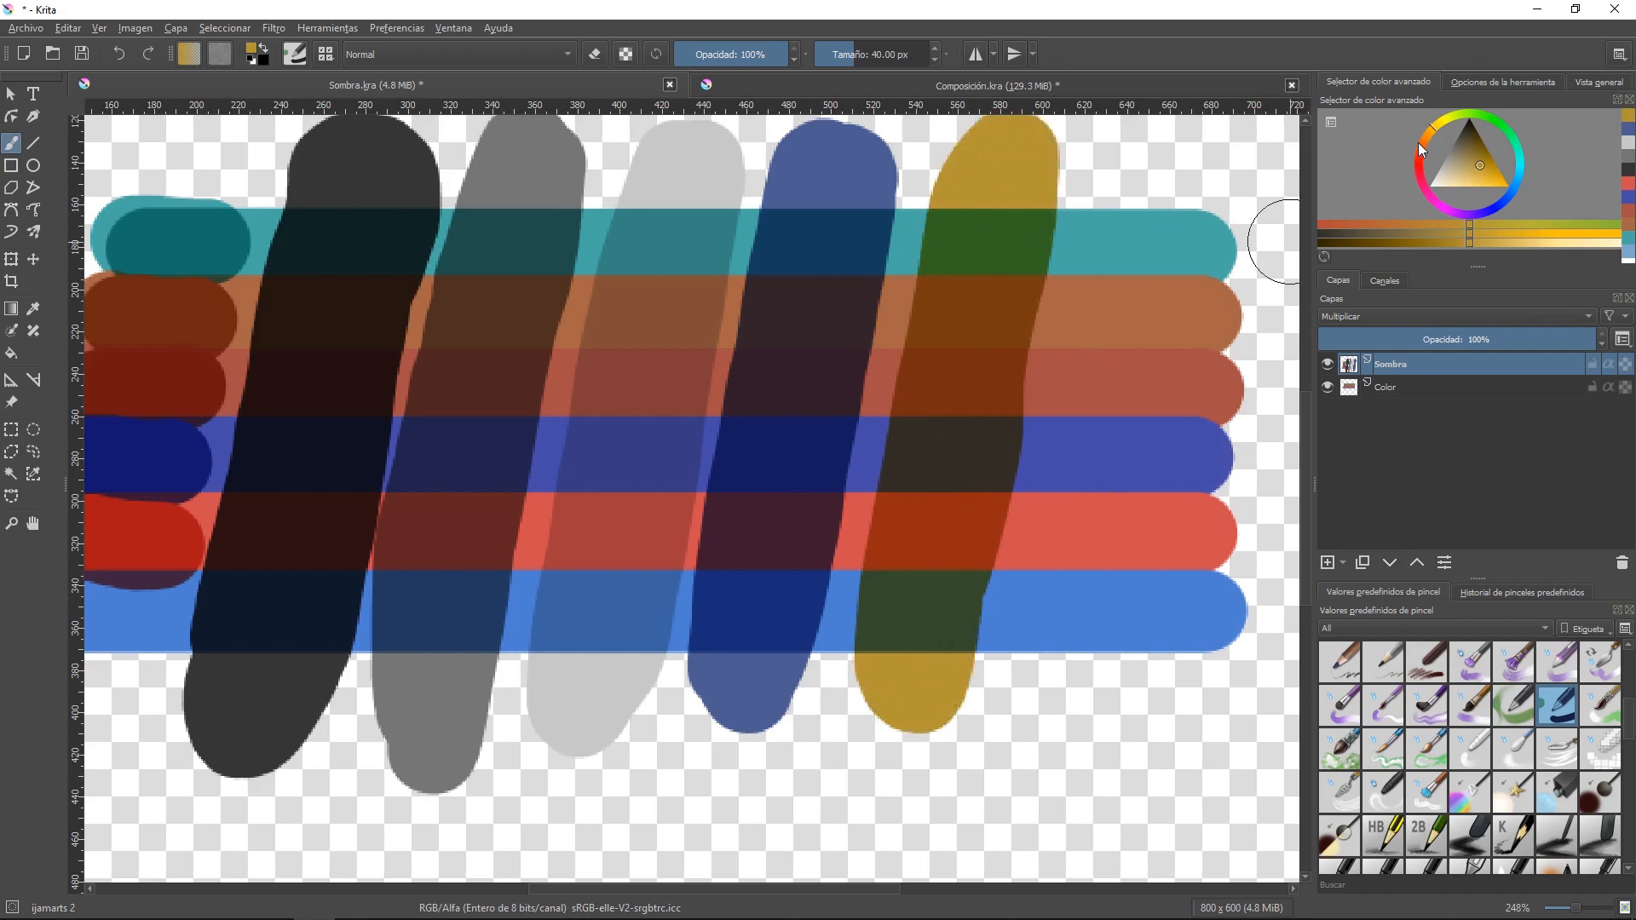
left_click(1419, 142)
left_click(1483, 175)
mouse_move(1176, 149)
left_mouse_down()
mouse_move(1147, 353)
mouse_move(1056, 652)
mouse_move(1167, 158)
mouse_move(1045, 523)
mouse_move(1091, 639)
mouse_move(1195, 163)
left_mouse_up()
left_click_drag(876, 463, 1037, 505)
mouse_move(1082, 429)
left_mouse_down()
mouse_move(1077, 372)
mouse_move(1074, 478)
mouse_move(1004, 431)
mouse_move(1045, 414)
mouse_move(1060, 358)
mouse_move(931, 412)
left_mouse_up()
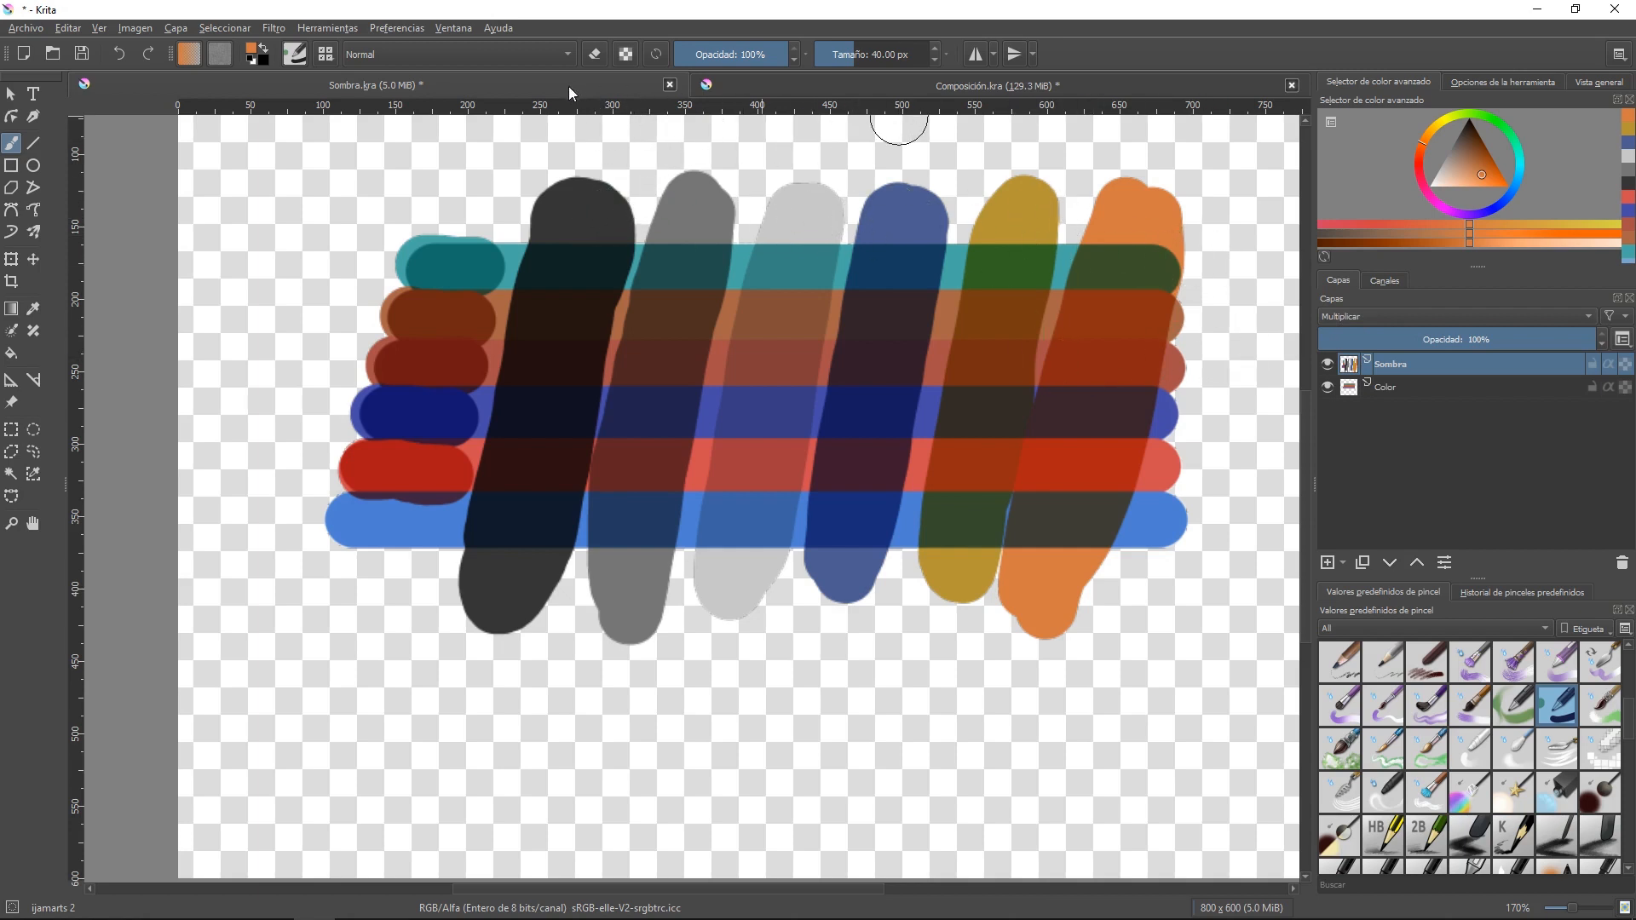
- Review the Multiplicar group in Composición.kra, then return to Sombra.kra and examine the shadow bands over the color bars
left_click(989, 87)
left_click(1398, 458)
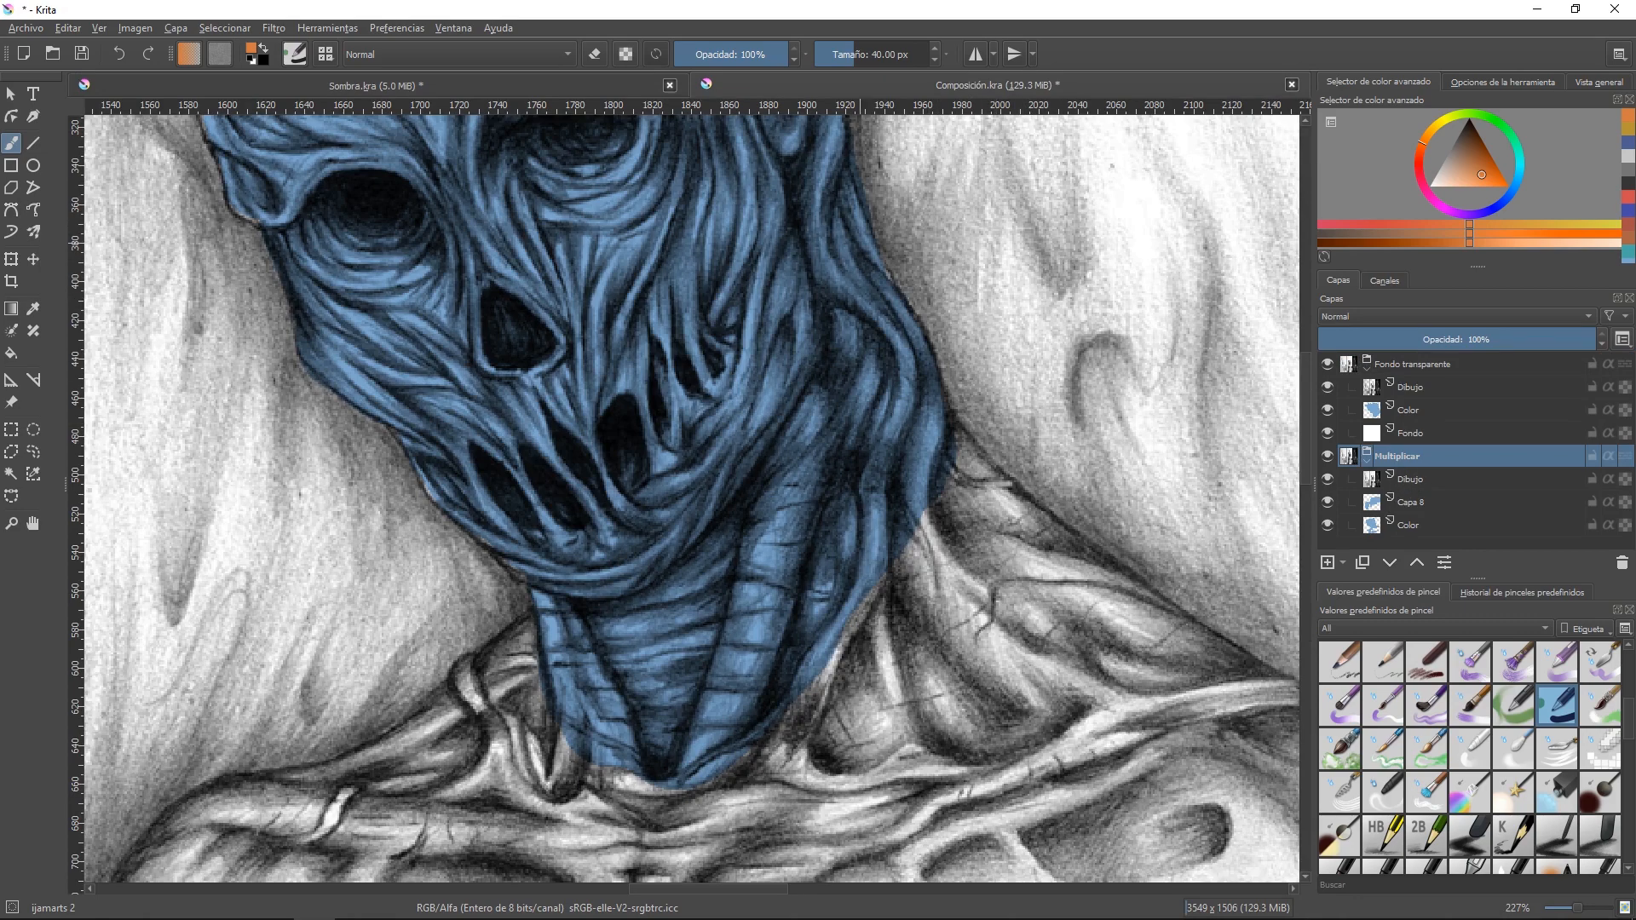
left_click_drag(746, 189, 759, 202)
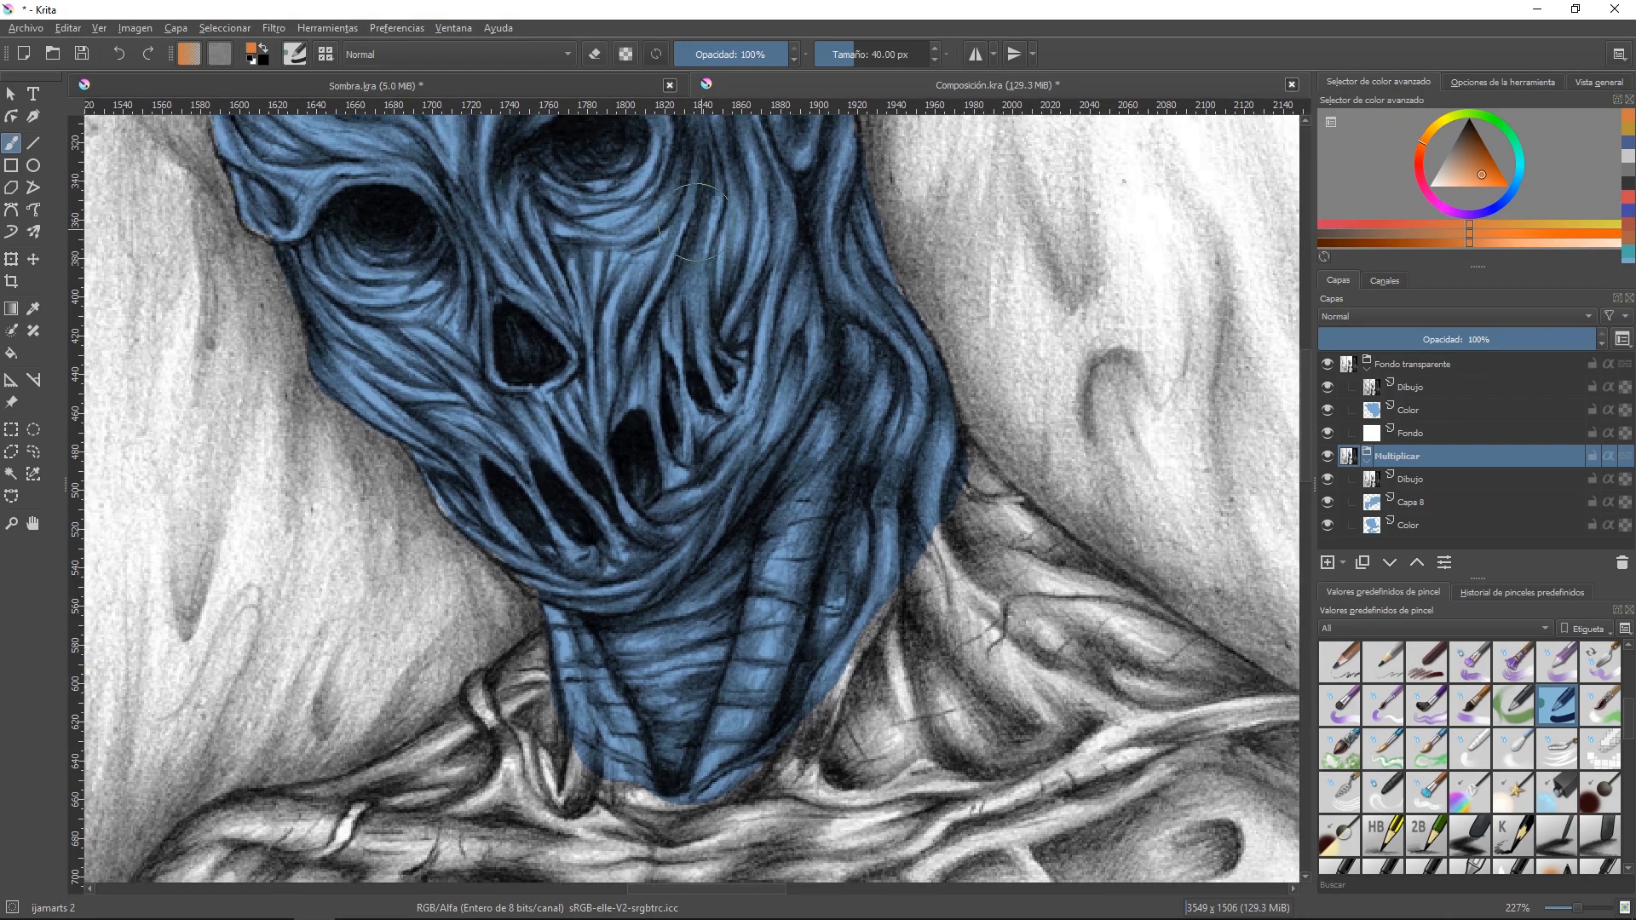
left_click(515, 86)
mouse_move(826, 344)
left_mouse_down()
mouse_move(723, 336)
mouse_move(795, 329)
mouse_move(758, 368)
left_mouse_up()
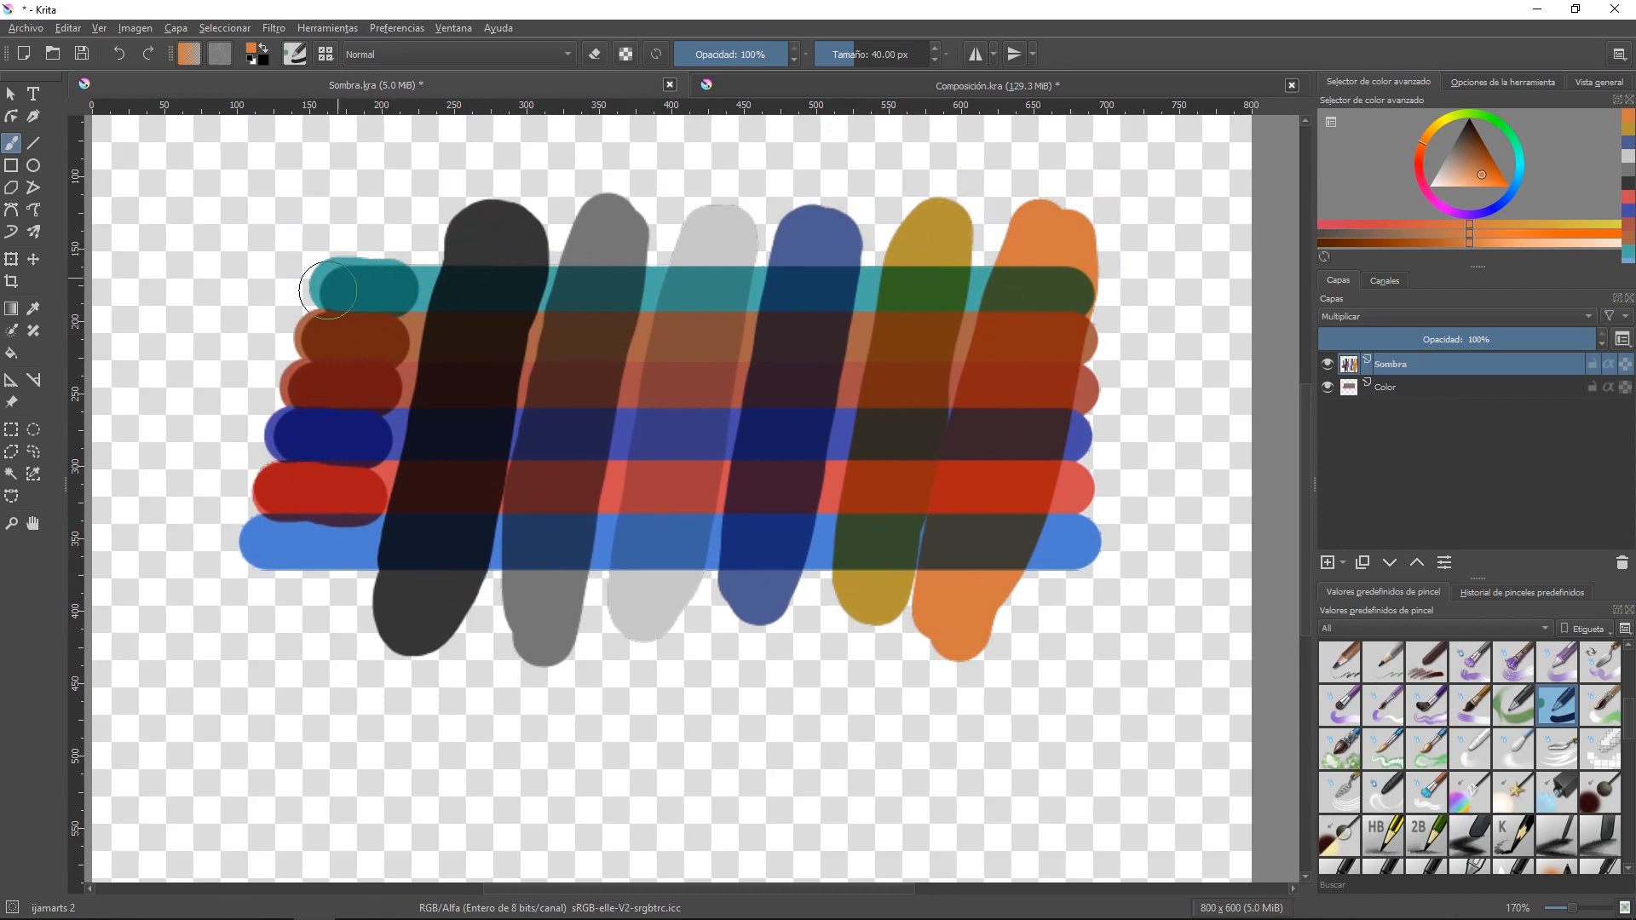
left_click_drag(768, 372, 778, 335)
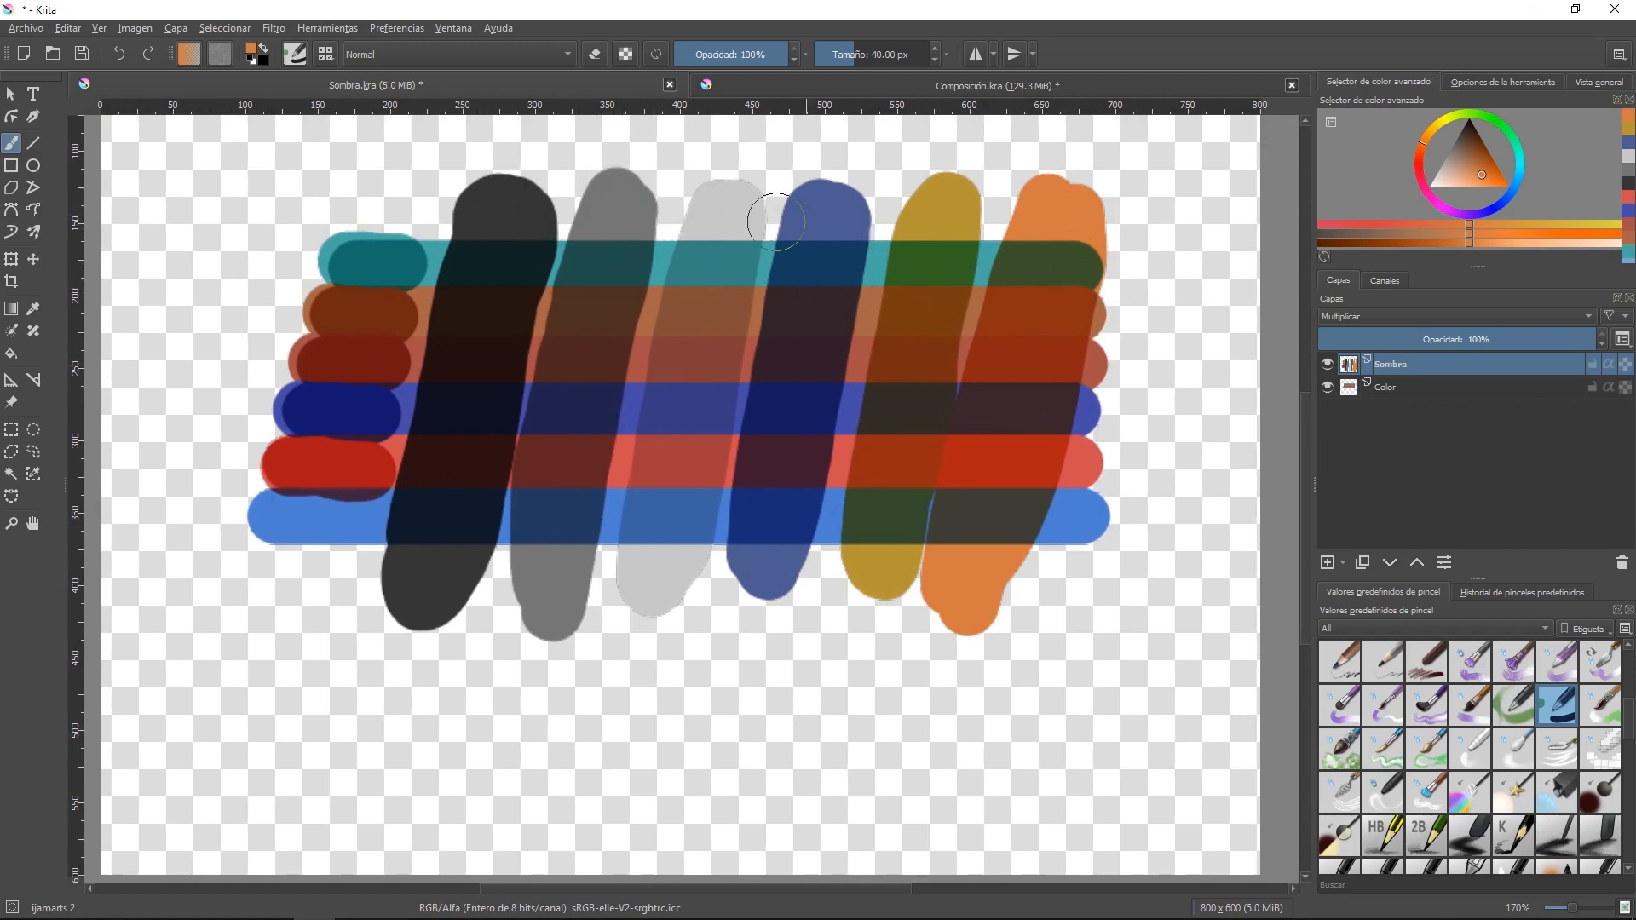
left_click_drag(851, 370, 847, 378)
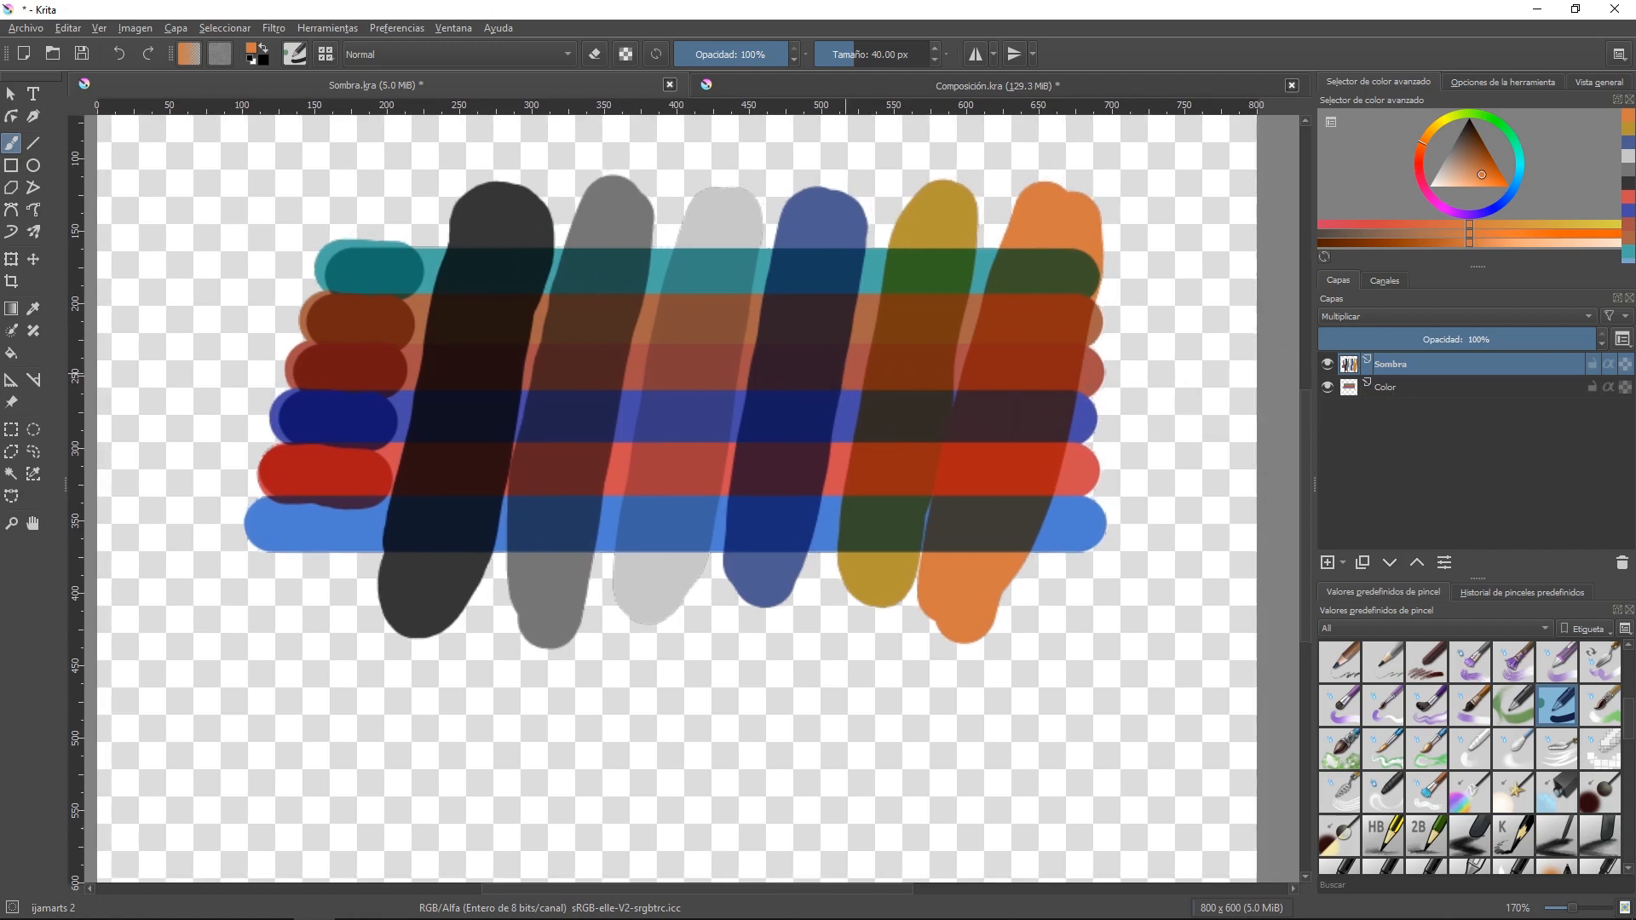
- Turn on alpha inheritance for the Sombra layer to confine its shadows to the painted color bars
mouse_move(950, 383)
left_mouse_down()
mouse_move(942, 303)
mouse_move(901, 256)
left_mouse_up()
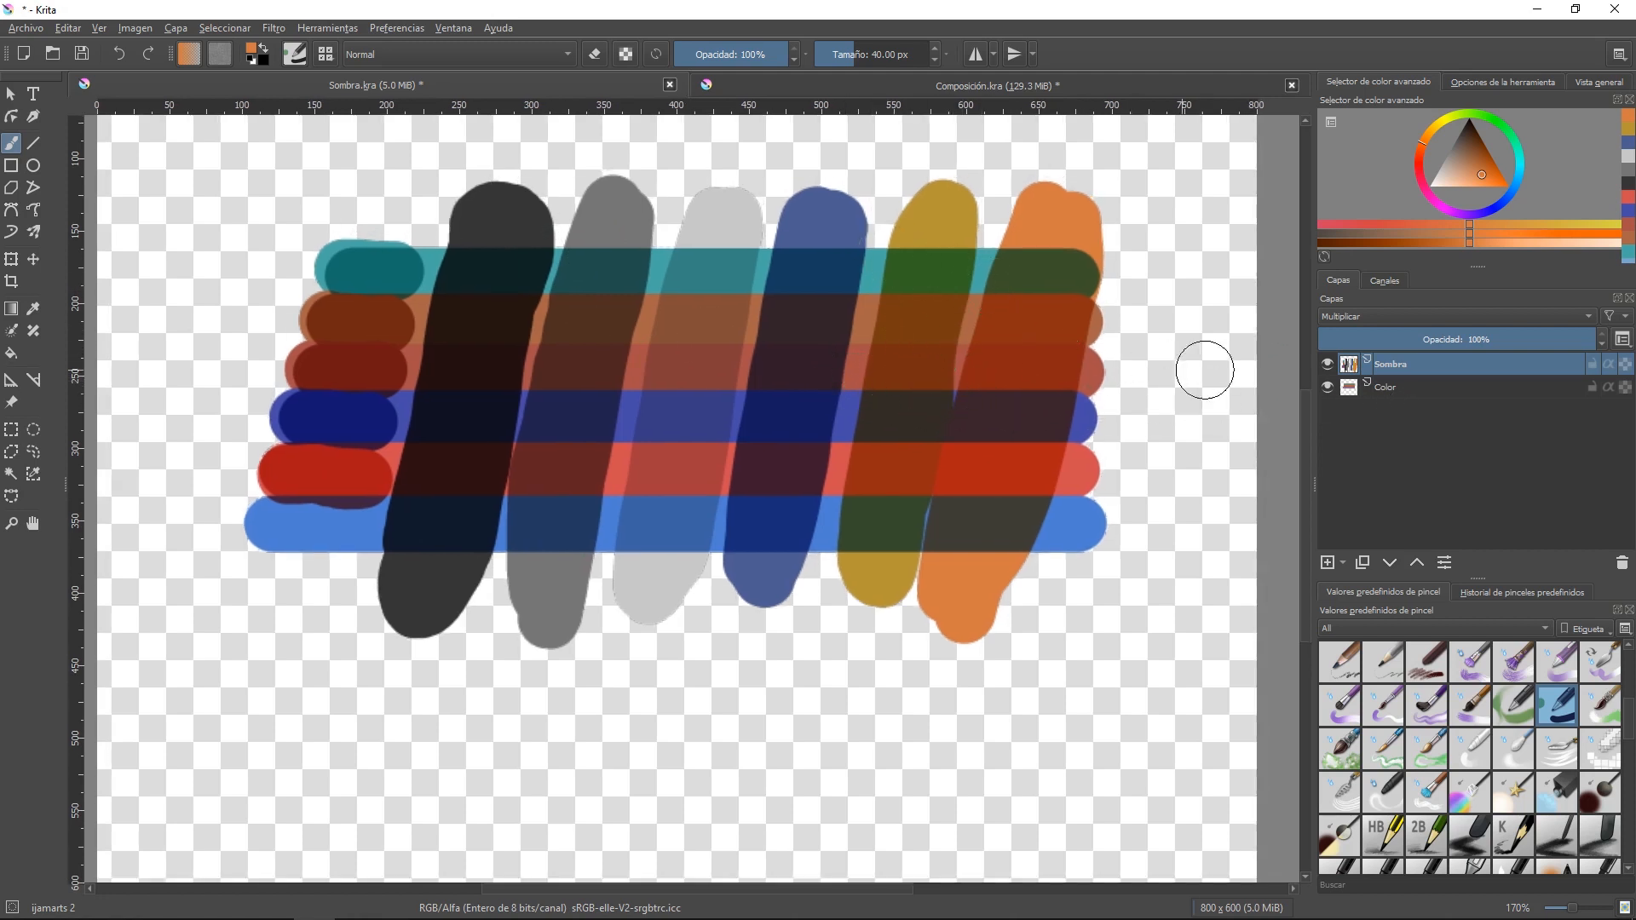
left_click(1612, 366)
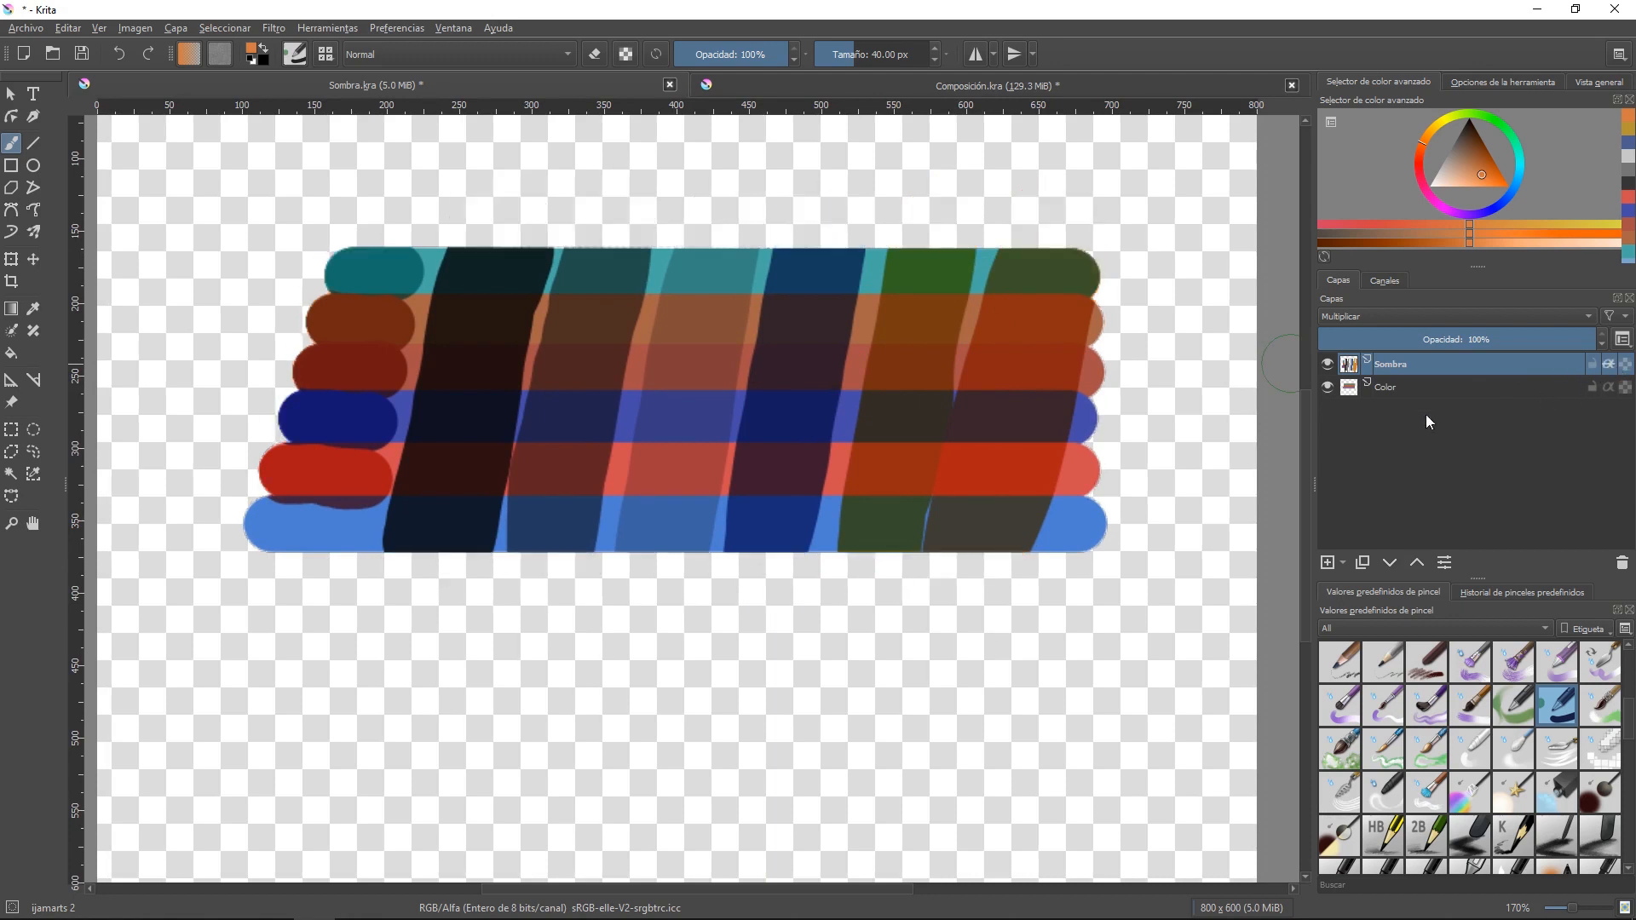
left_click_drag(818, 202, 805, 215)
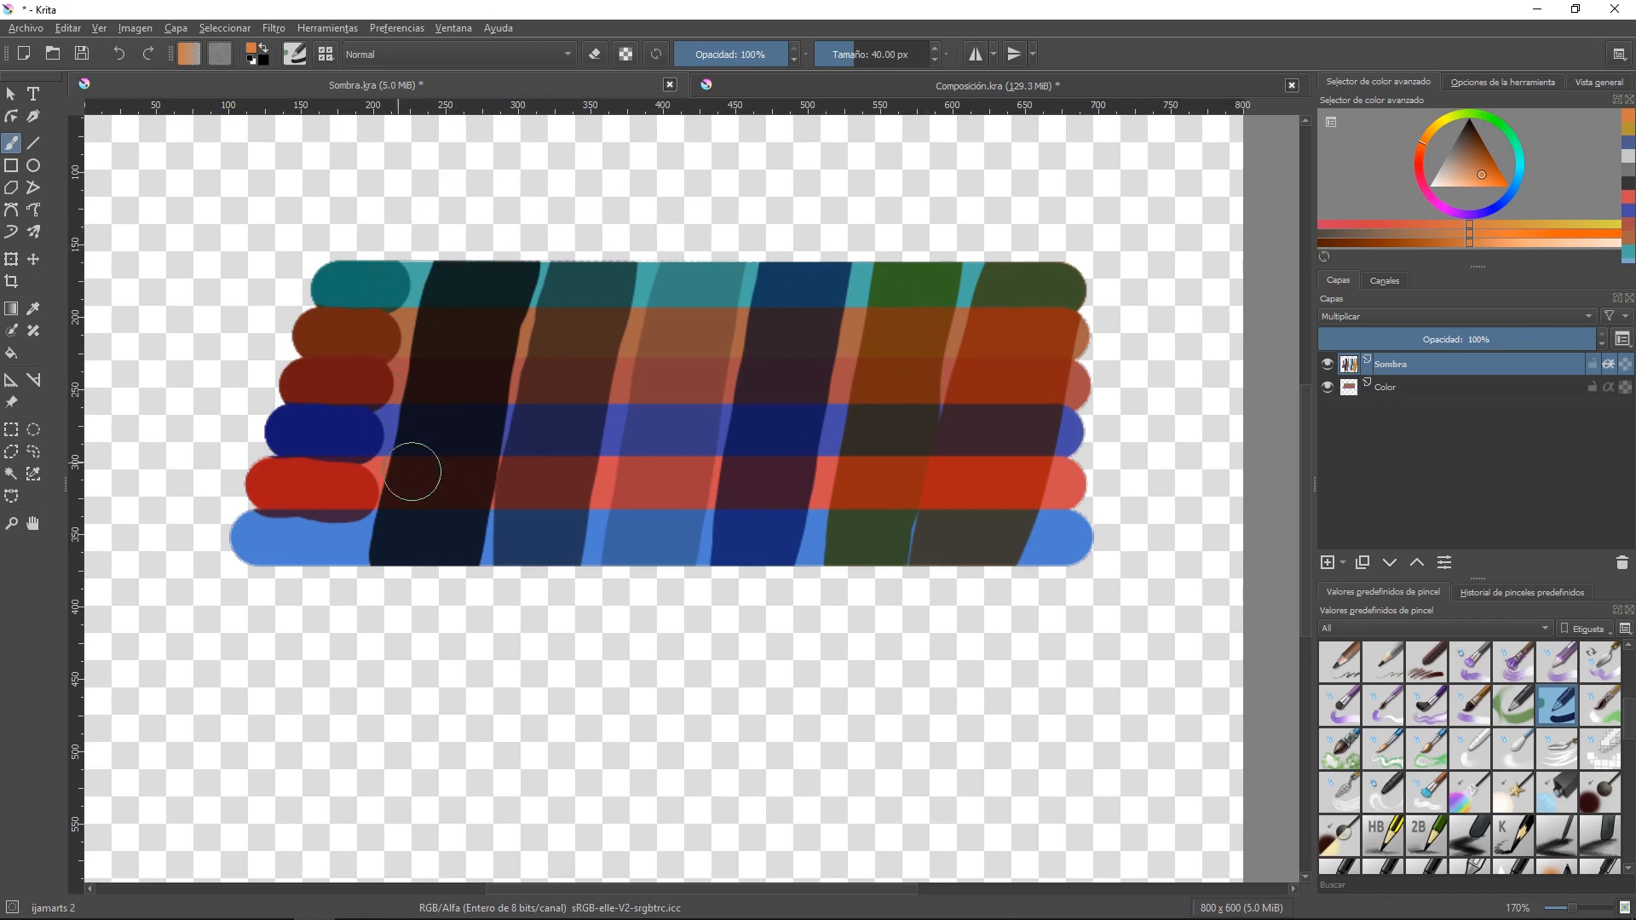
- Add a new layer beneath the Color layer and paint broad grayish-brown wavy strokes on it below the six bars
left_click(1389, 388)
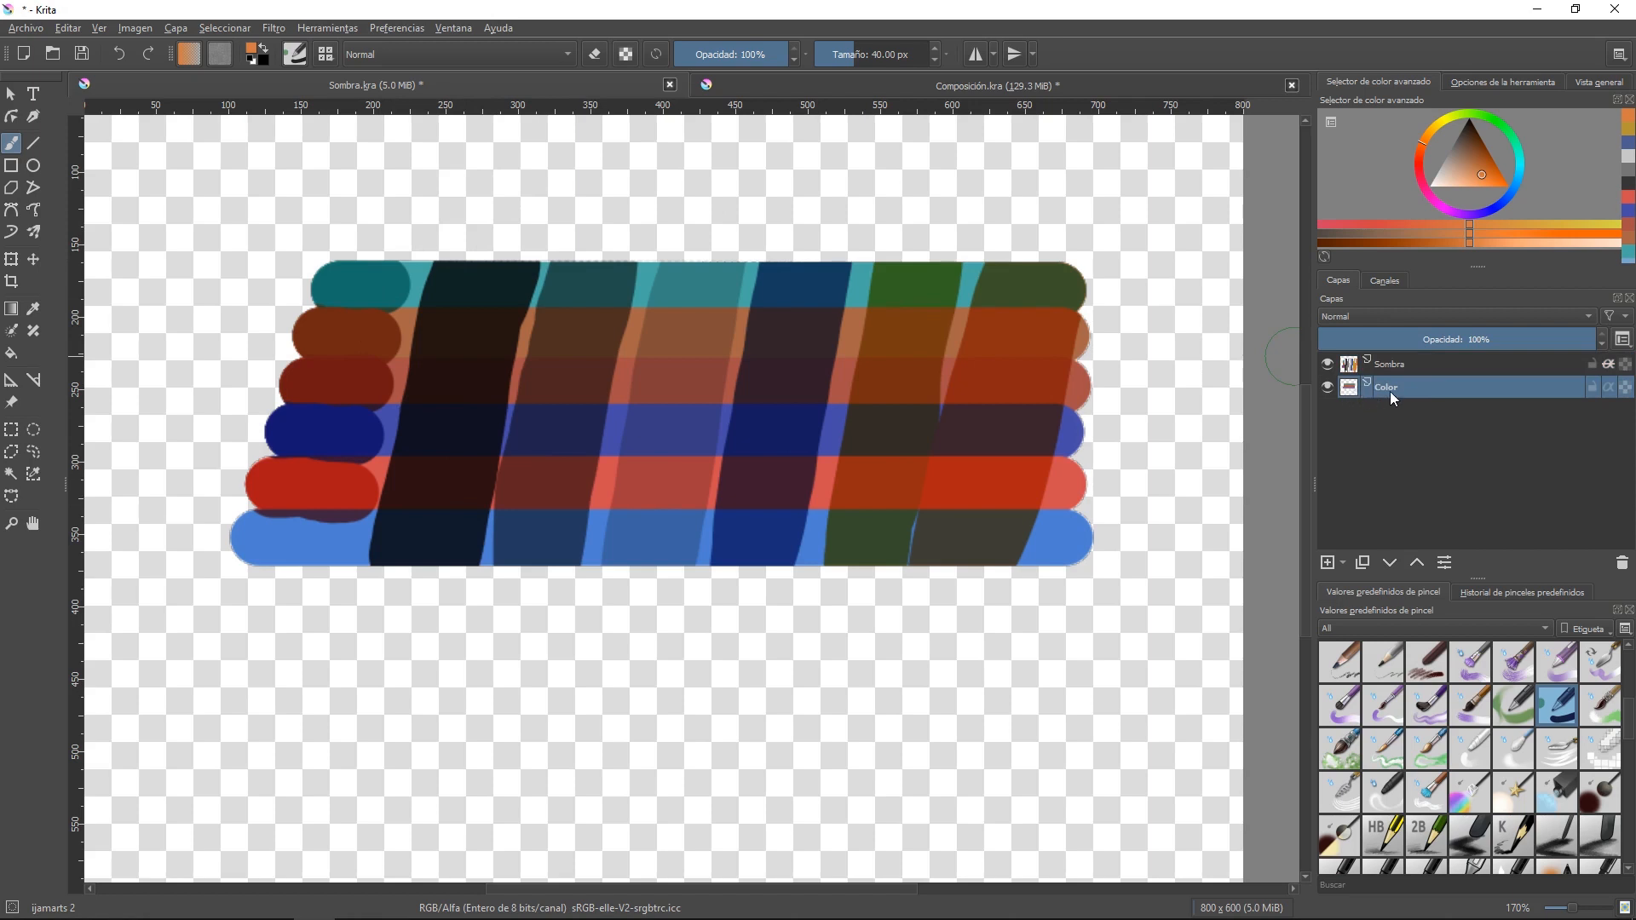
mouse_move(806, 444)
left_mouse_down()
mouse_move(792, 466)
mouse_move(804, 397)
mouse_move(823, 417)
left_mouse_up()
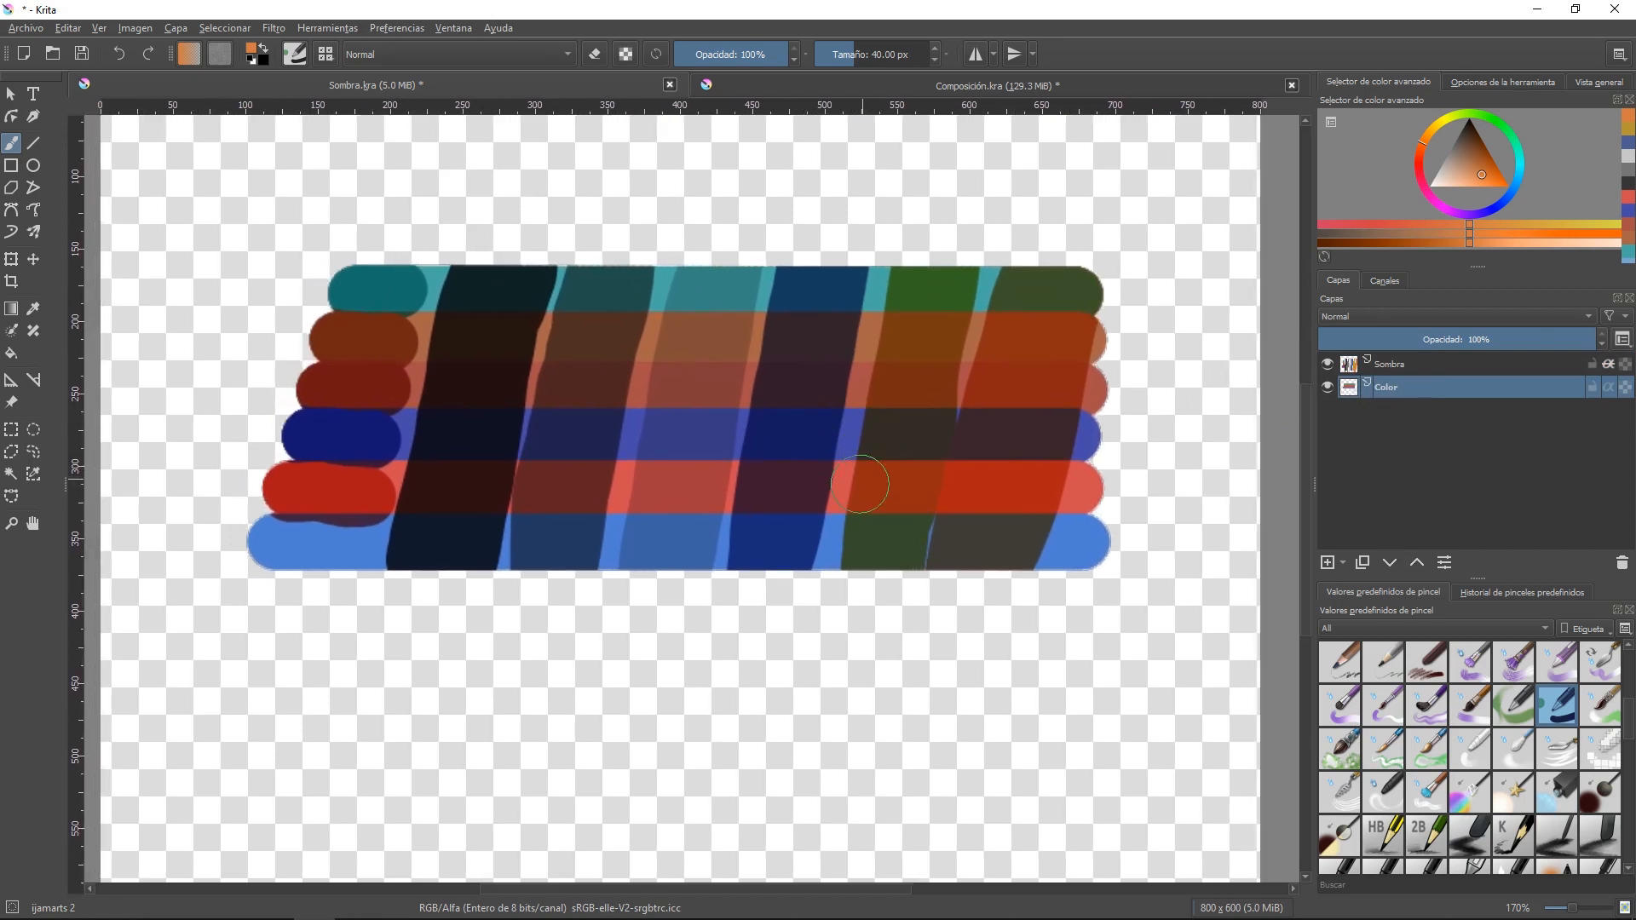
left_click_drag(867, 516, 871, 523)
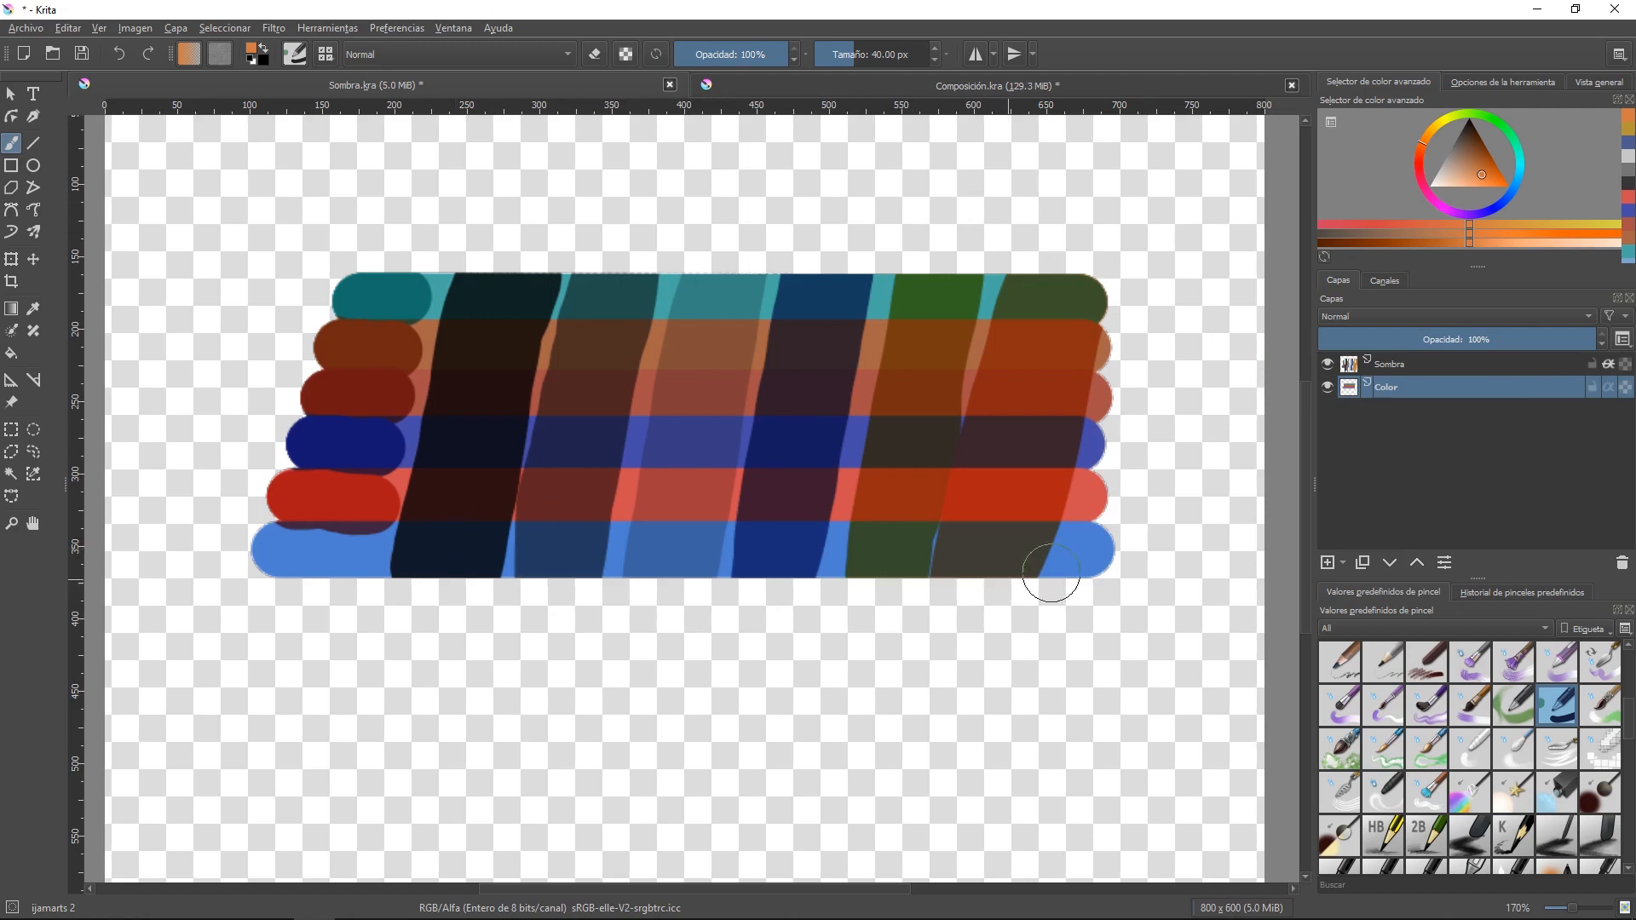
left_click_drag(836, 448, 867, 420)
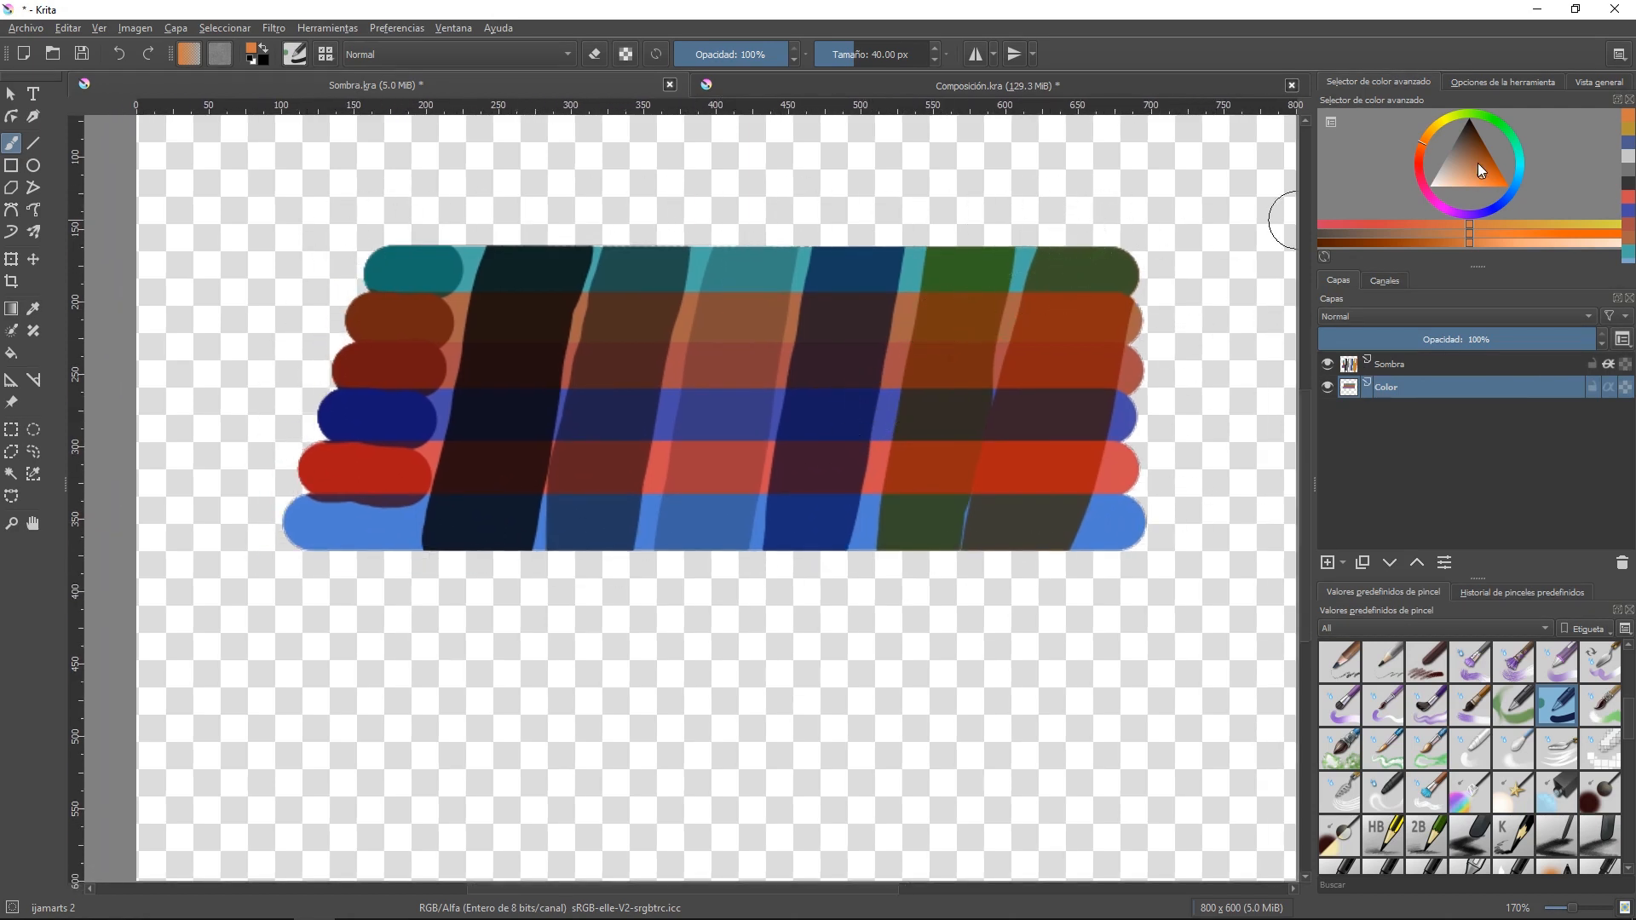
left_click(1327, 564)
left_click(1390, 564)
left_click(1457, 151)
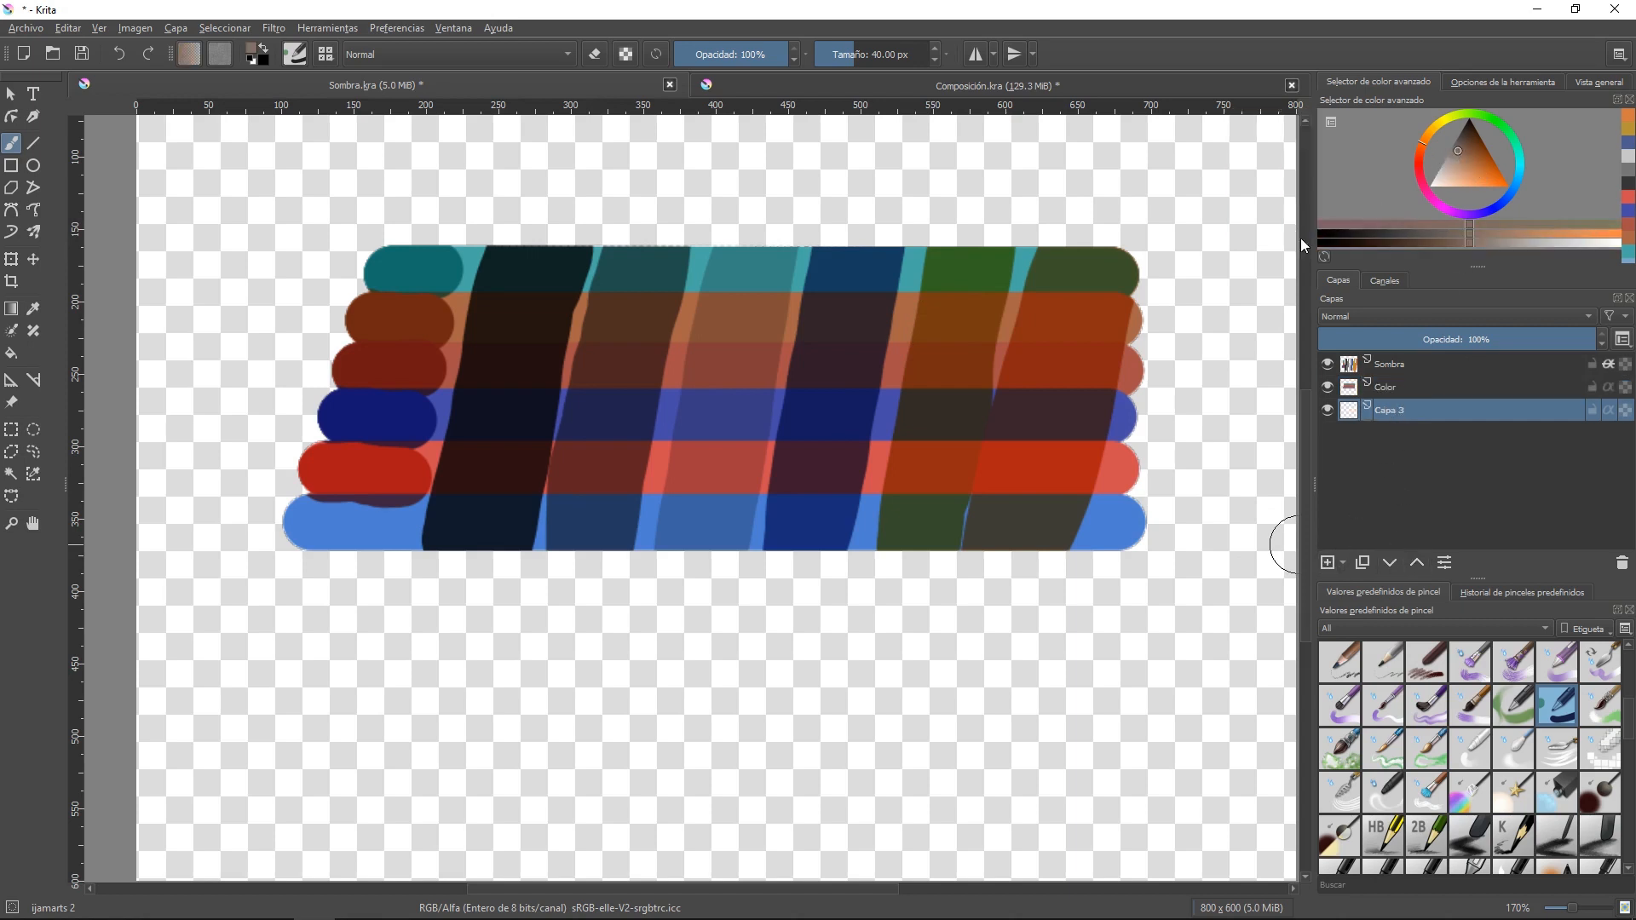
mouse_move(287, 635)
left_mouse_down()
mouse_move(391, 675)
mouse_move(606, 643)
mouse_move(733, 678)
mouse_move(936, 692)
mouse_move(1161, 596)
mouse_move(1012, 623)
mouse_move(791, 589)
mouse_move(605, 613)
mouse_move(1107, 612)
mouse_move(736, 581)
mouse_move(368, 598)
mouse_move(509, 641)
mouse_move(670, 632)
mouse_move(673, 615)
mouse_move(843, 637)
mouse_move(1144, 595)
mouse_move(1021, 610)
mouse_move(761, 580)
mouse_move(506, 606)
left_mouse_up()
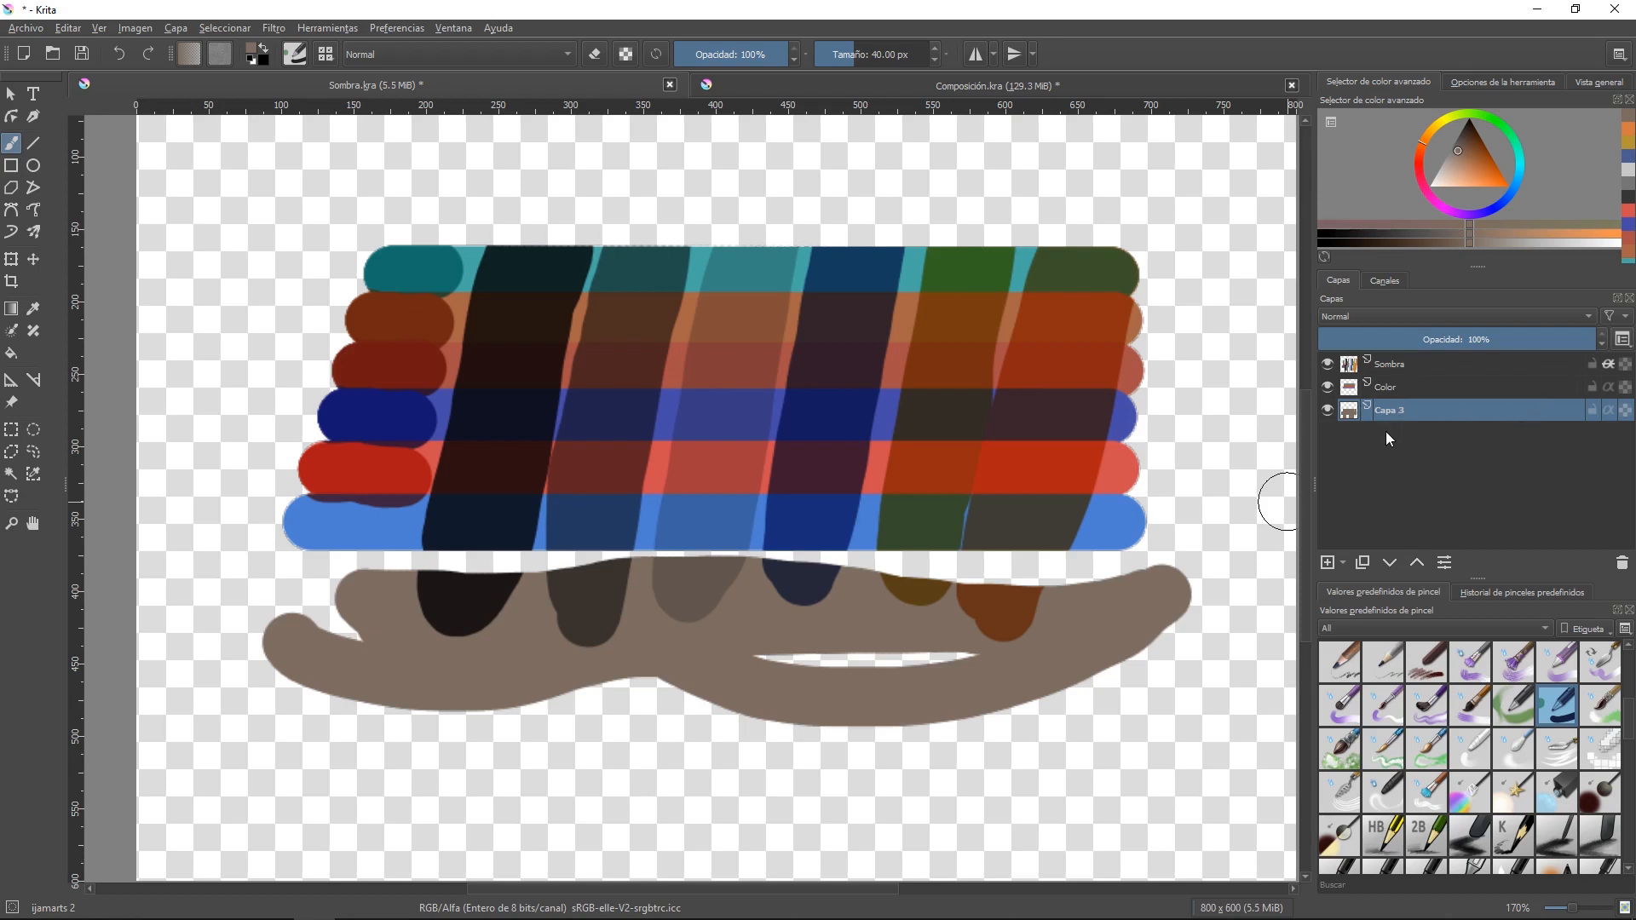
- Group the Sombra and Color layers together
left_click(1398, 361)
left_click(1390, 384, "shift")
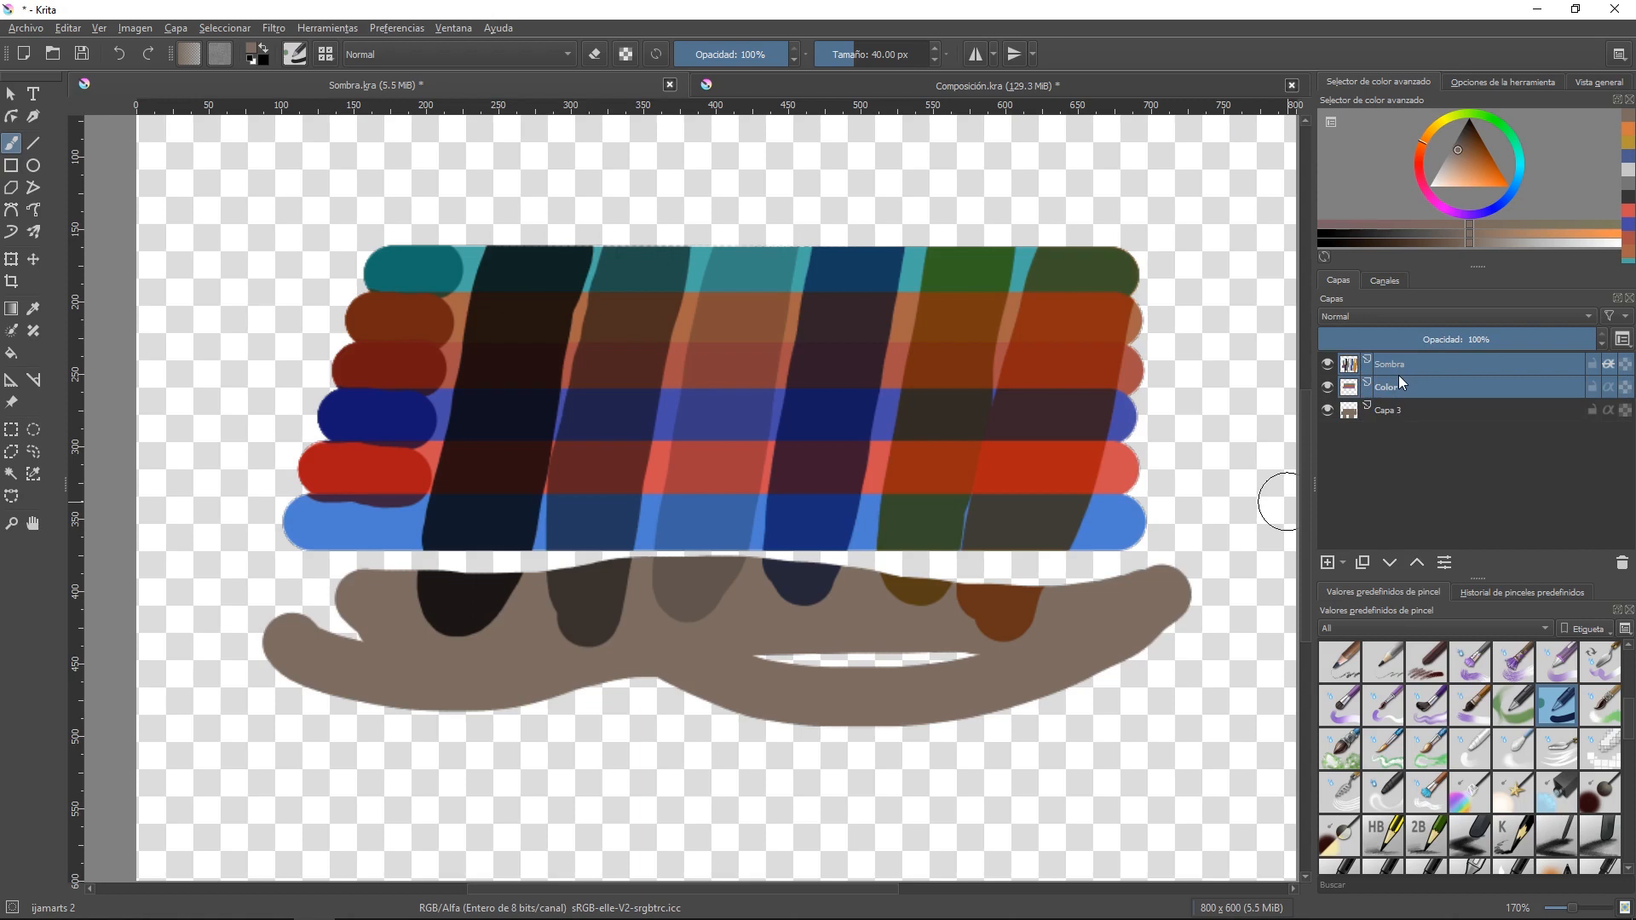
mouse_move(1399, 376)
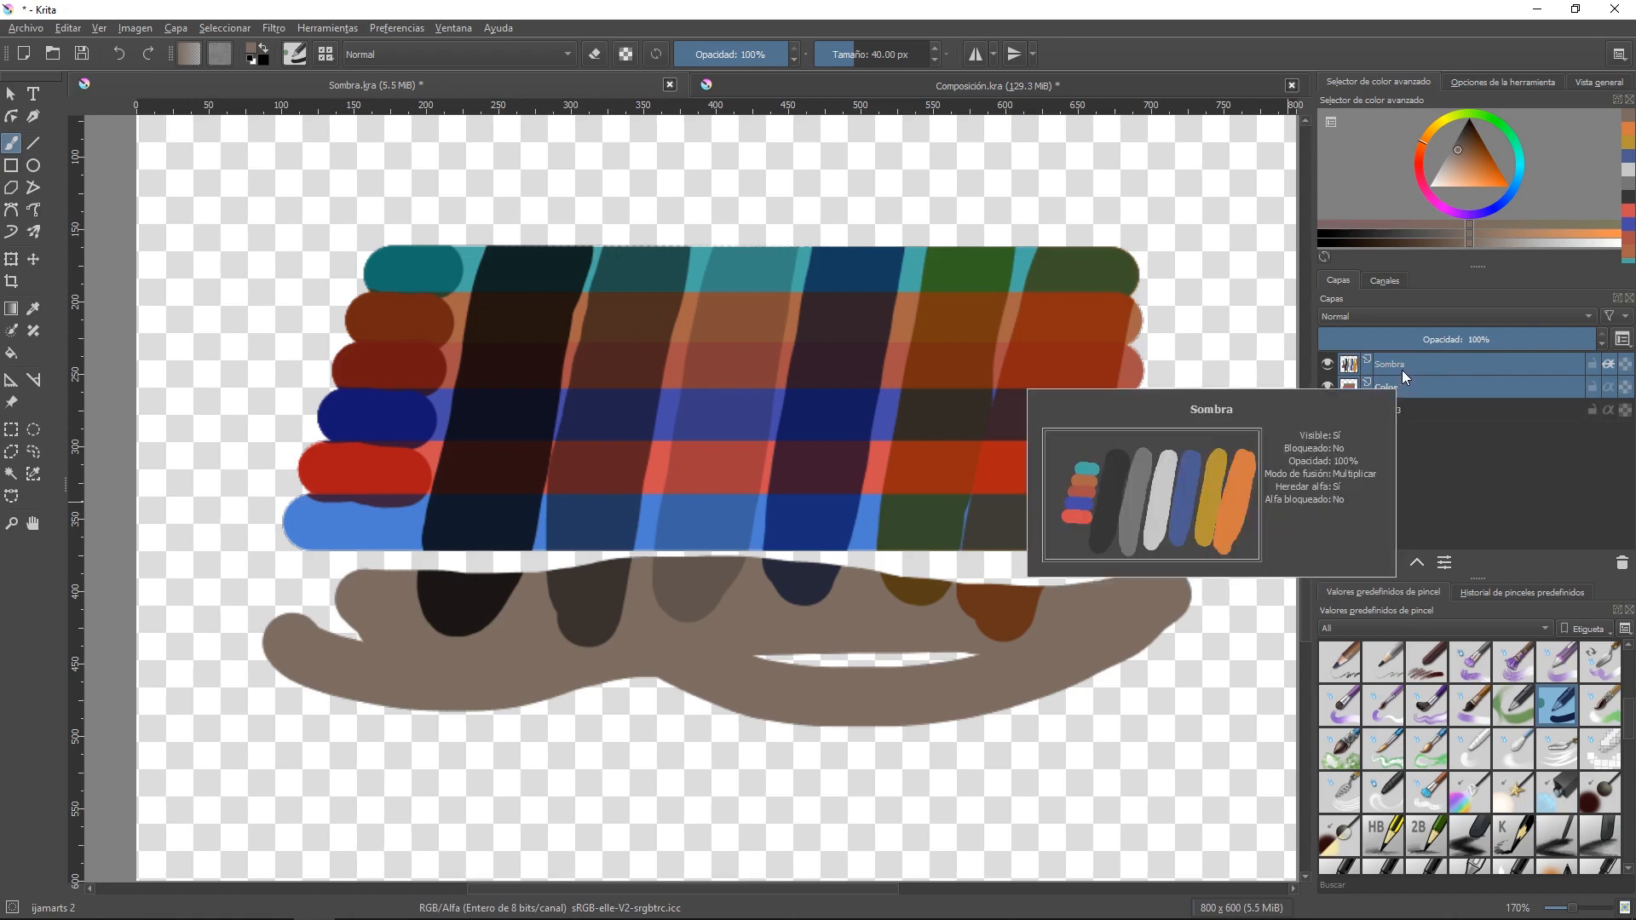
key("ctrl+g")
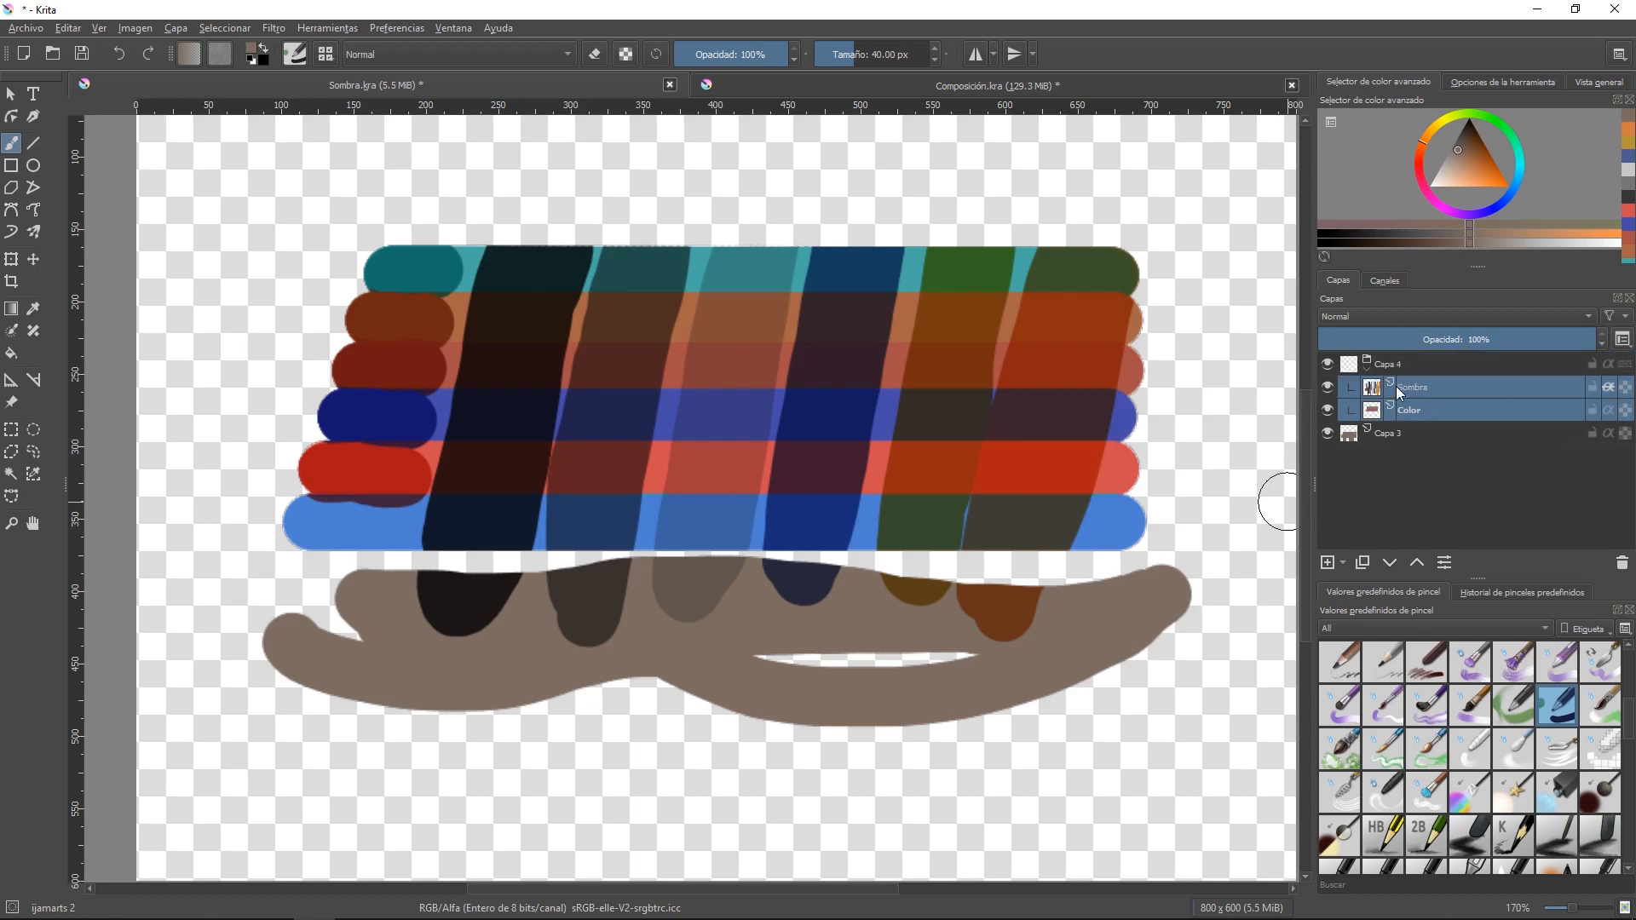
- Extend the grayish-brown patch on the Capa 3 layer with more strokes under the ends of the shadow bands
left_click(1374, 433)
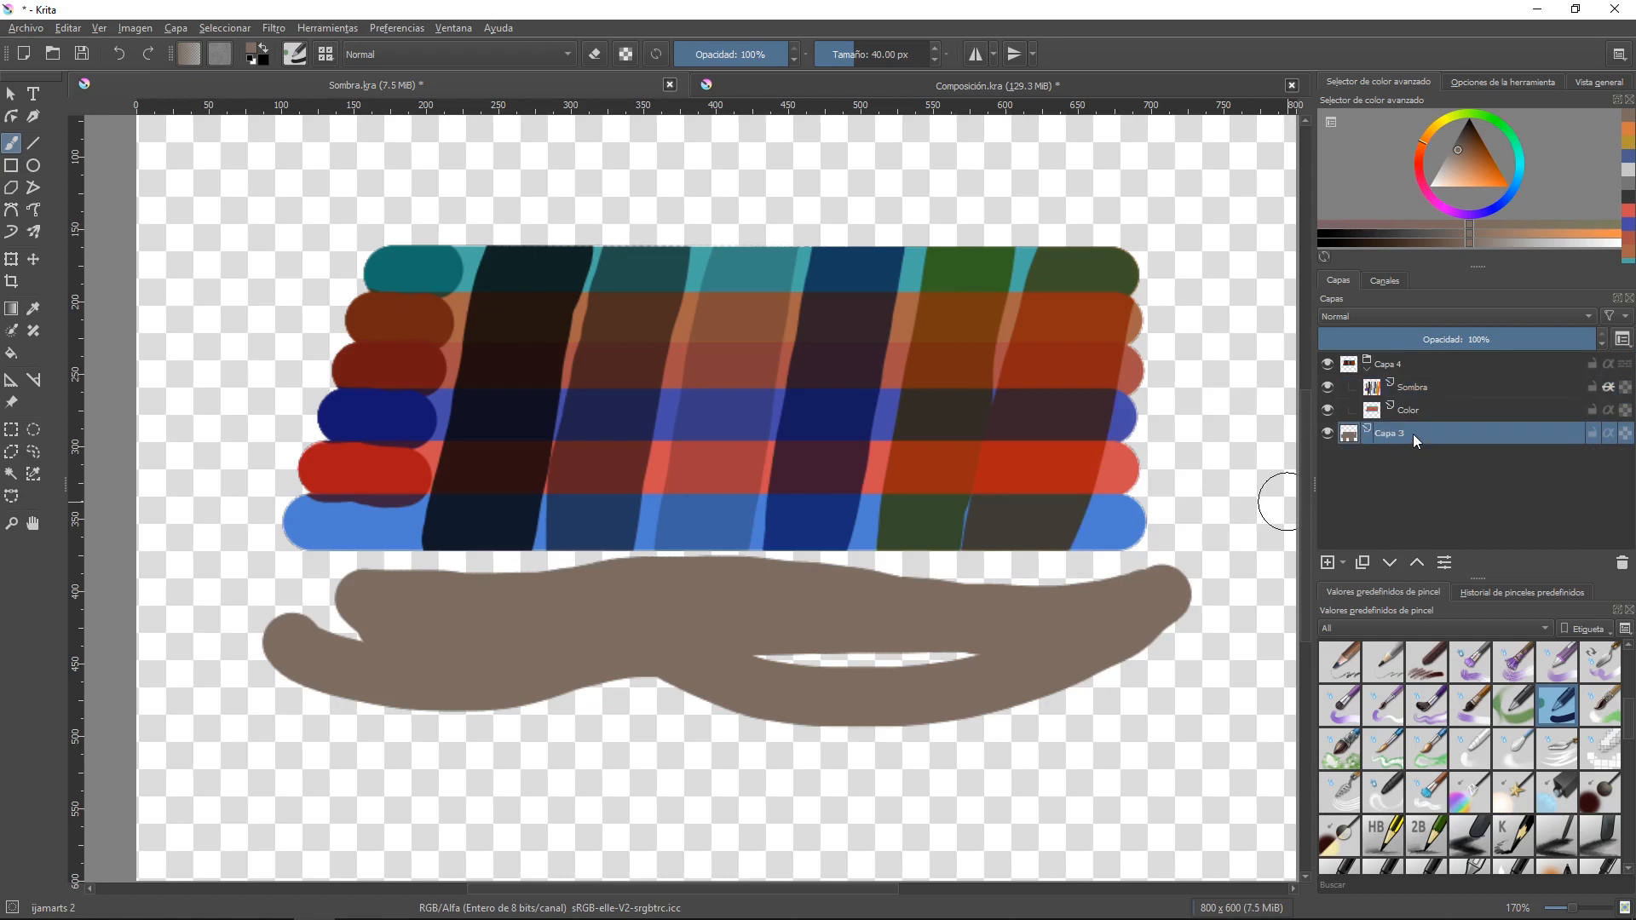
mouse_move(1041, 611)
left_mouse_down()
mouse_move(1011, 584)
mouse_move(1004, 603)
mouse_move(1164, 611)
mouse_move(1047, 682)
mouse_move(475, 700)
mouse_move(762, 726)
mouse_move(1164, 666)
mouse_move(881, 711)
mouse_move(580, 703)
mouse_move(440, 679)
mouse_move(353, 623)
left_mouse_up()
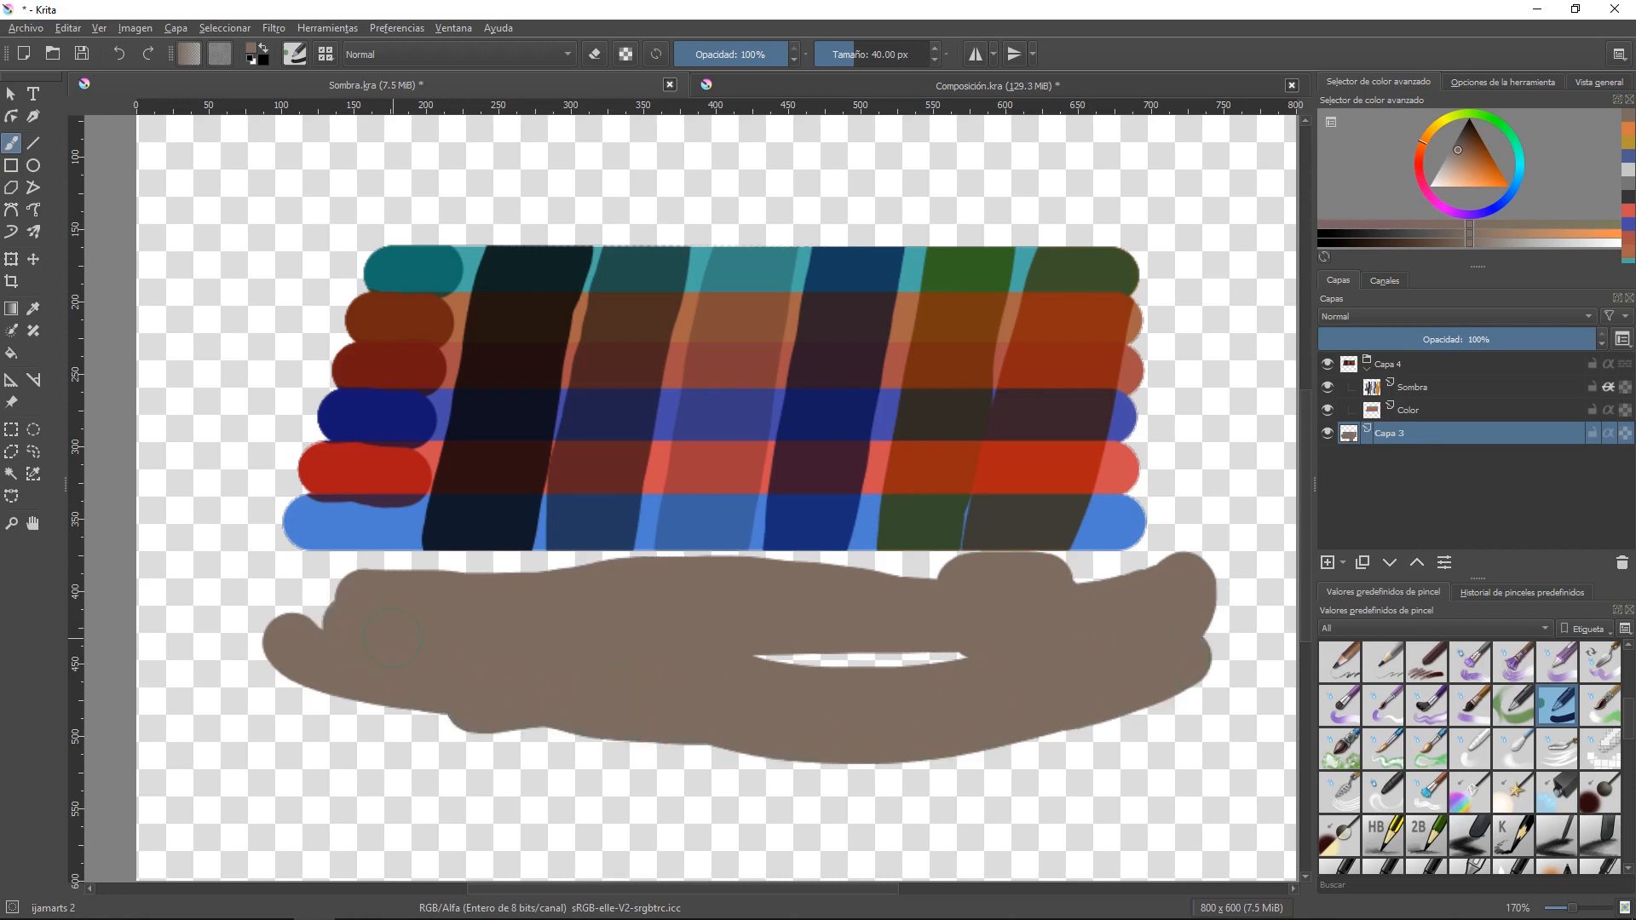
- Compare the grouped artwork with the Sombra layer's alpha inheritance switched off and on, leaving it on
left_click(1391, 364)
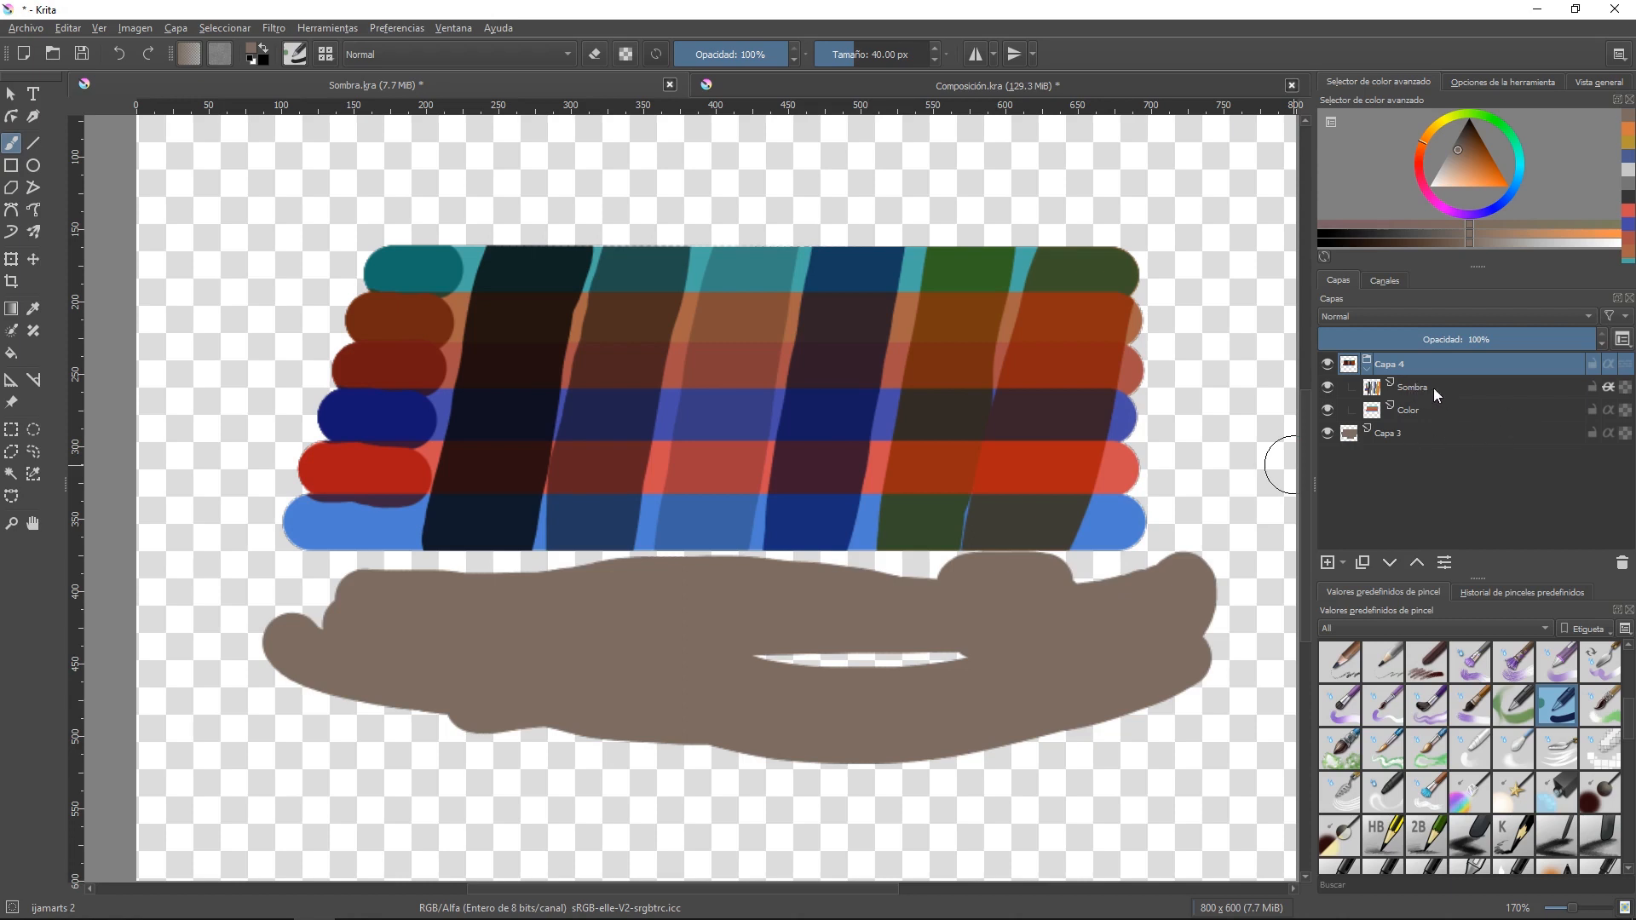
left_click(1608, 388)
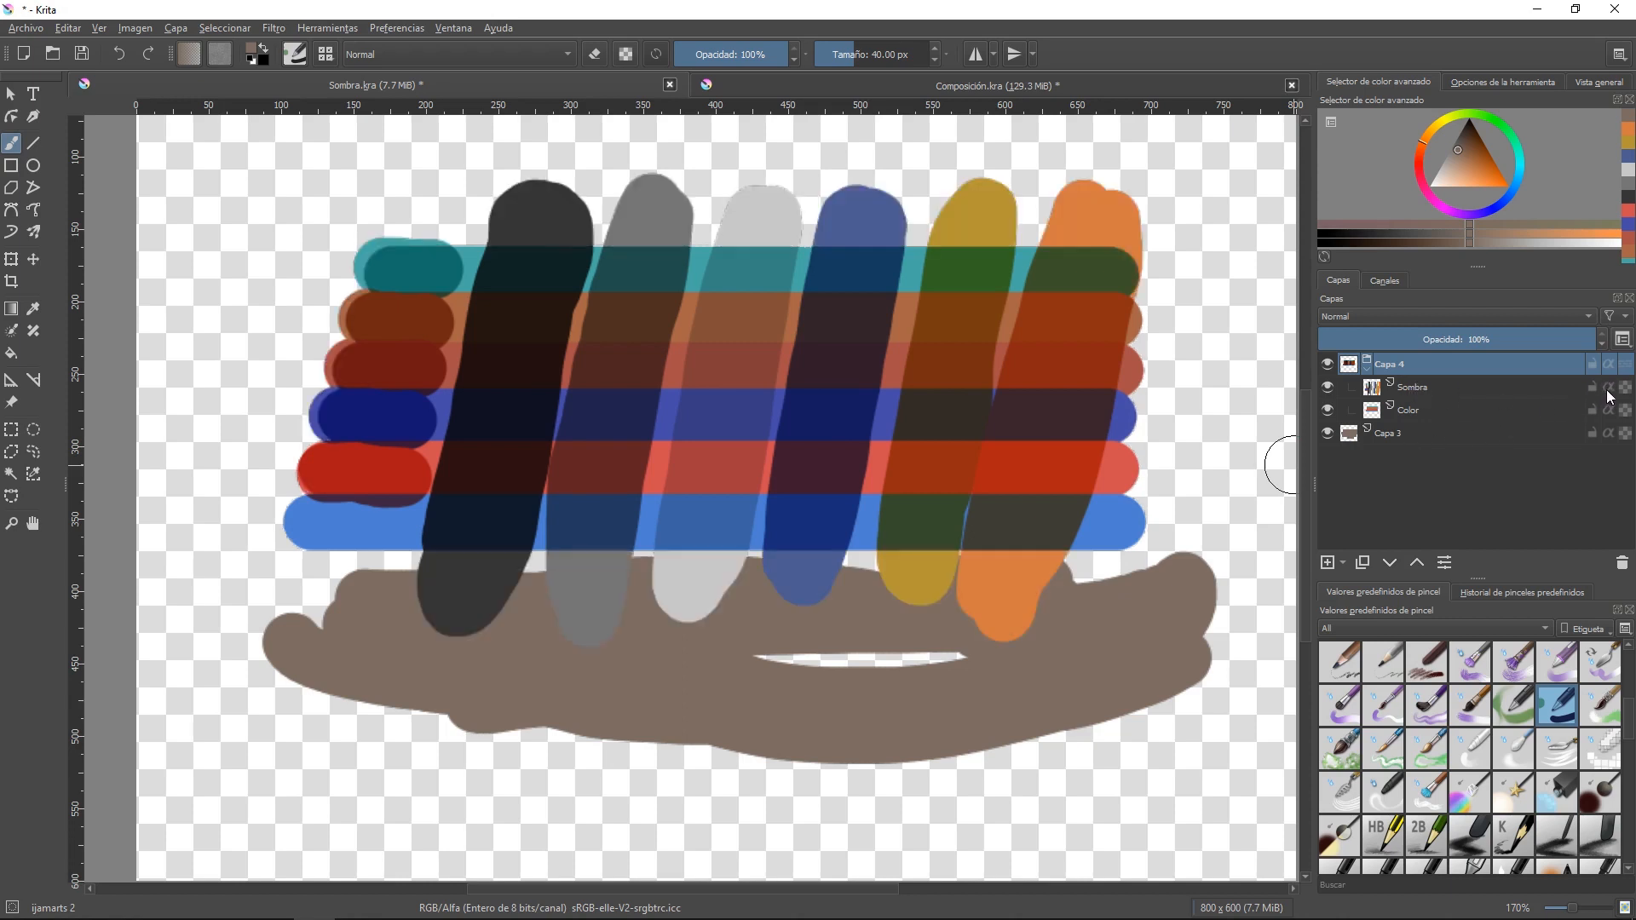
left_click(1608, 389)
left_click(1608, 389)
left_click(1608, 389)
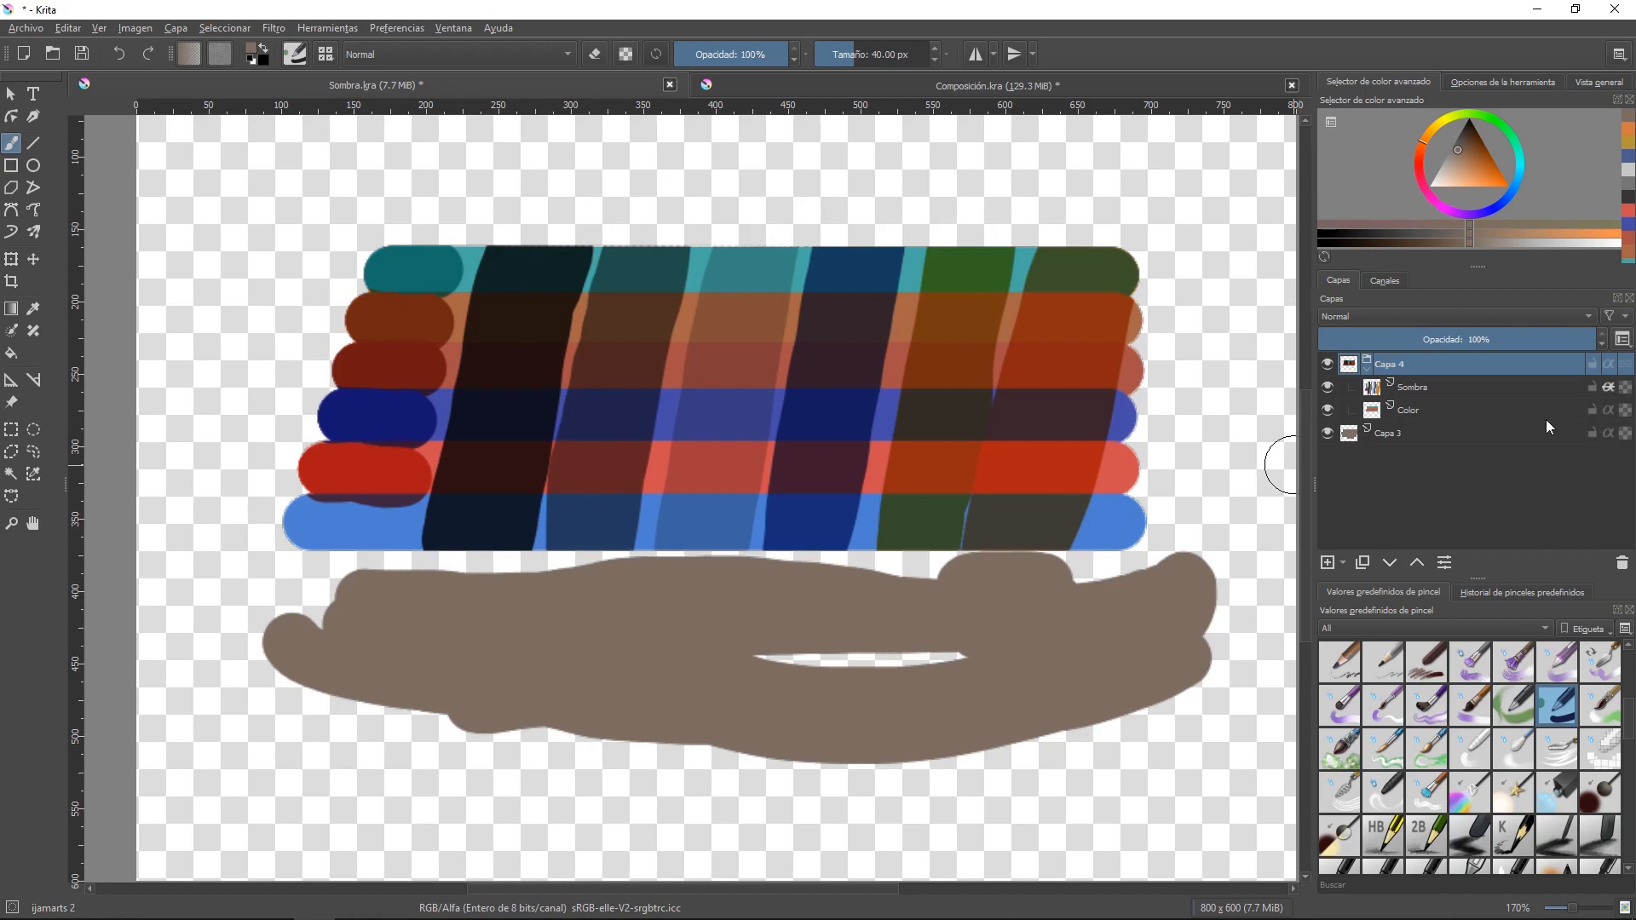